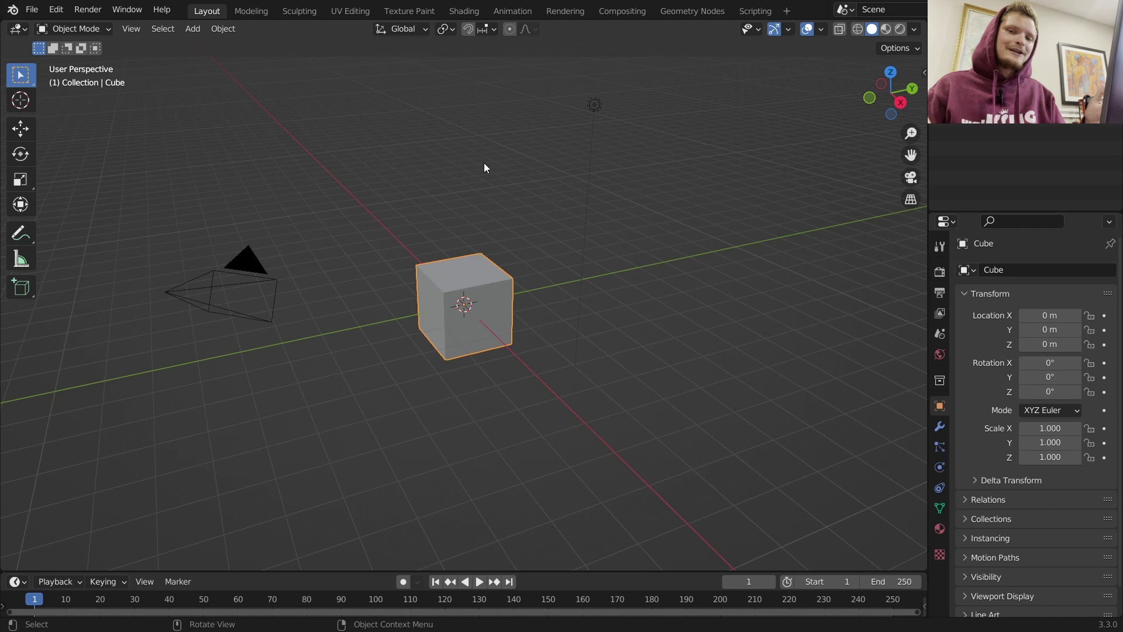
- Delete the default camera and light from the scene, and select the remaining cube
drag(263, 374, 295, 172)
key(x)
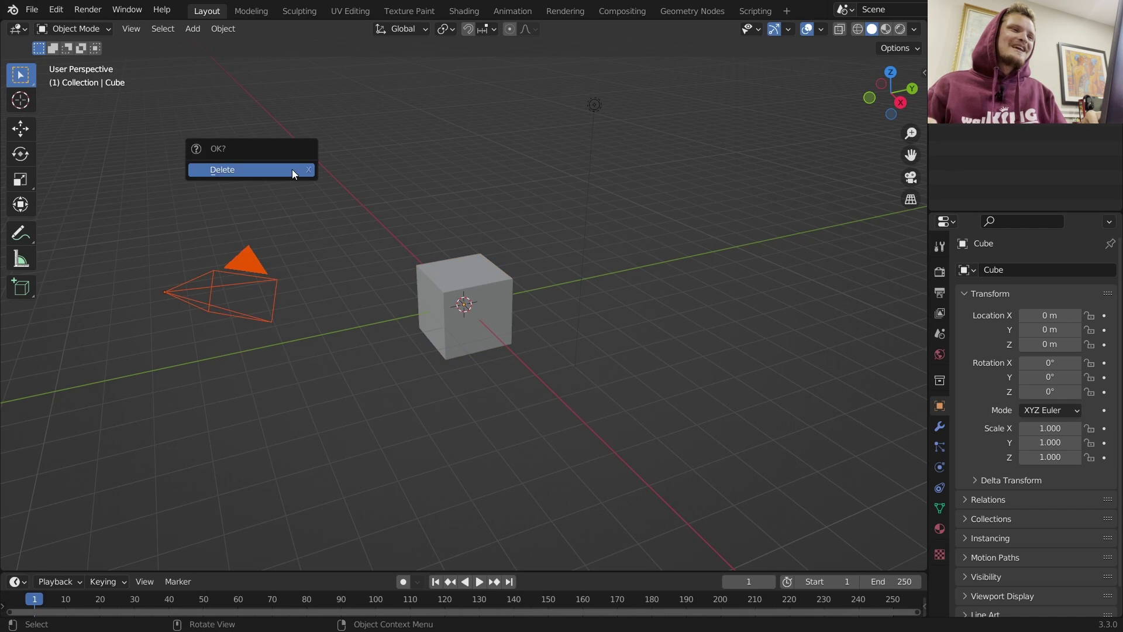
click(293, 170)
click(594, 105)
key(x)
click(640, 76)
key(a)
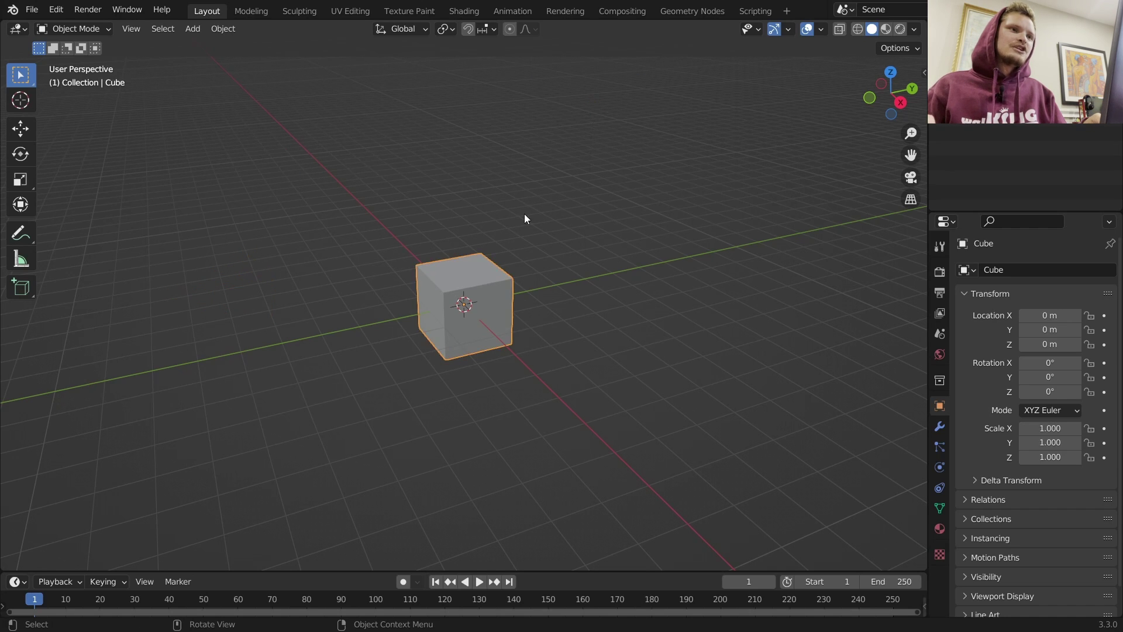
- In the Geometry Nodes workspace, create a new node tree on the cube and delete its Group Input node
click(696, 11)
click(466, 344)
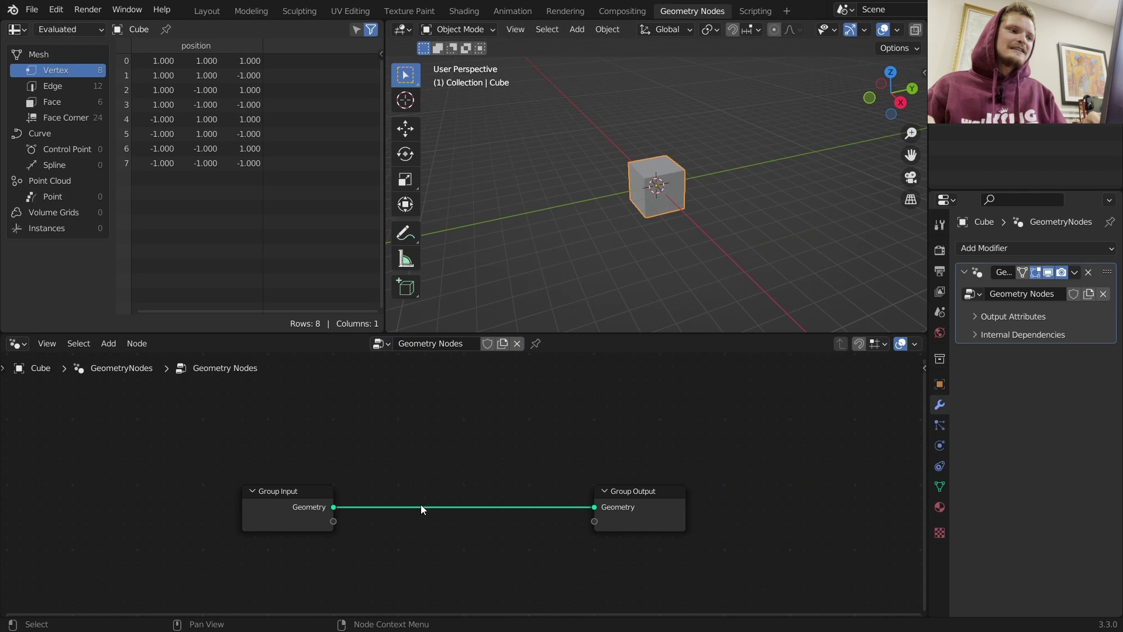
drag(405, 544, 306, 483)
key(x)
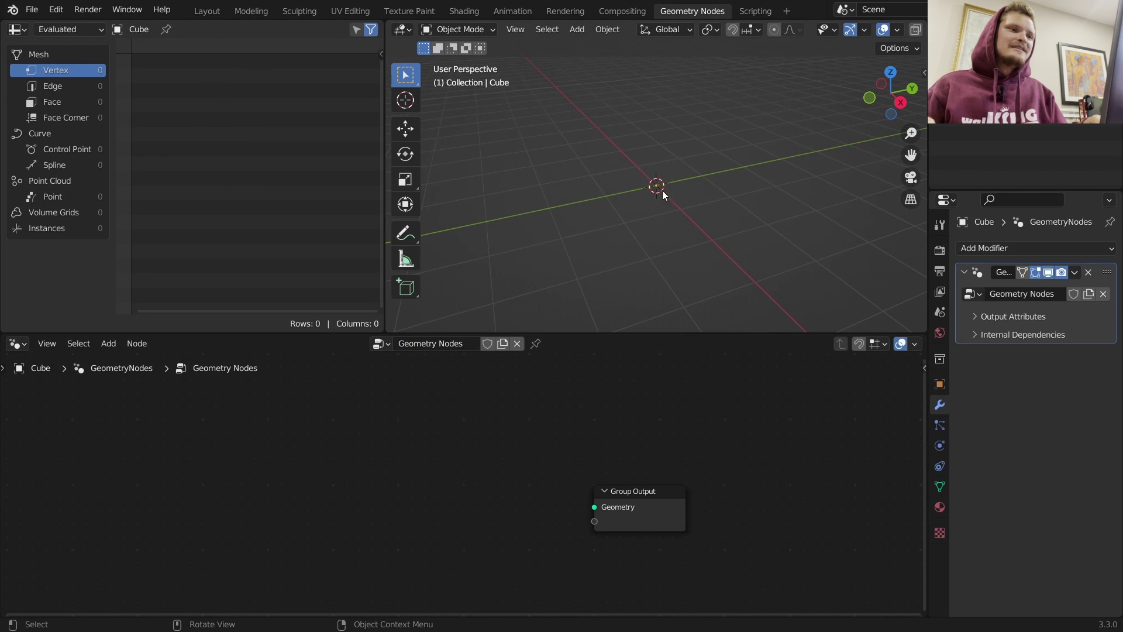
- Sketch a temporary arch with an outward arrow as an annotation beside the 3D cursor, and erase it
drag(594, 200, 616, 169)
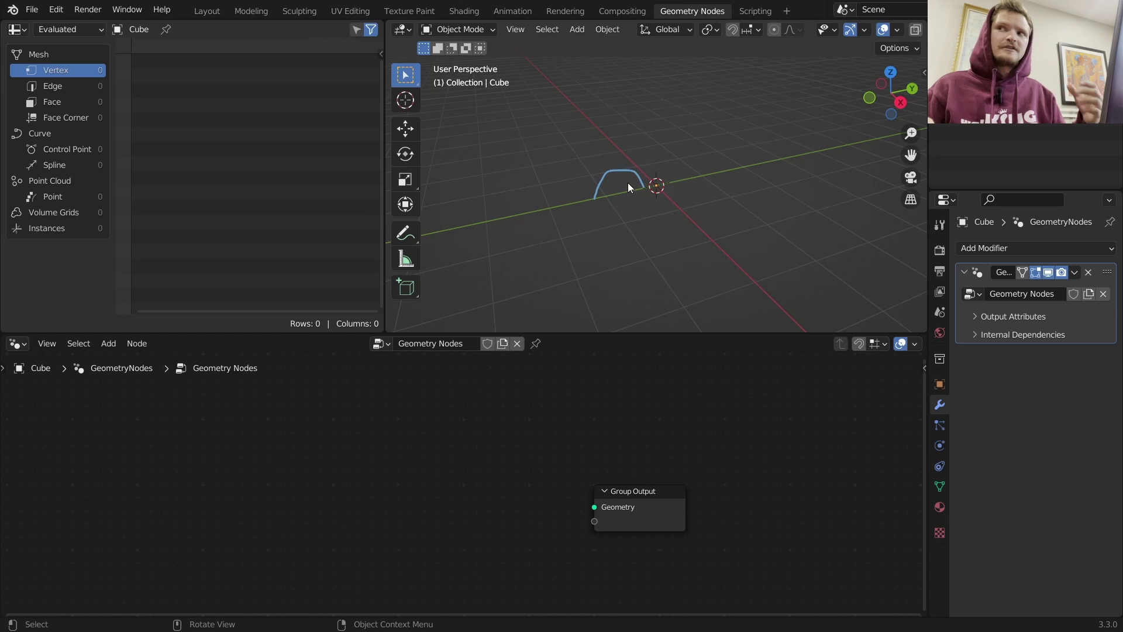
scroll(601, 167, up, 1)
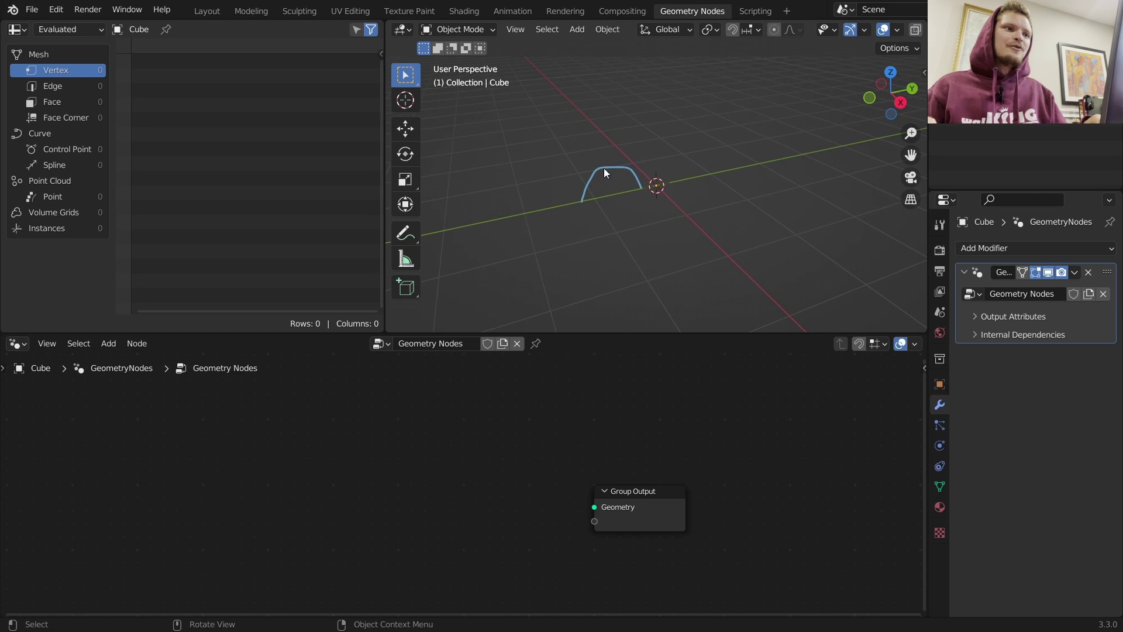
drag(603, 167, 576, 115)
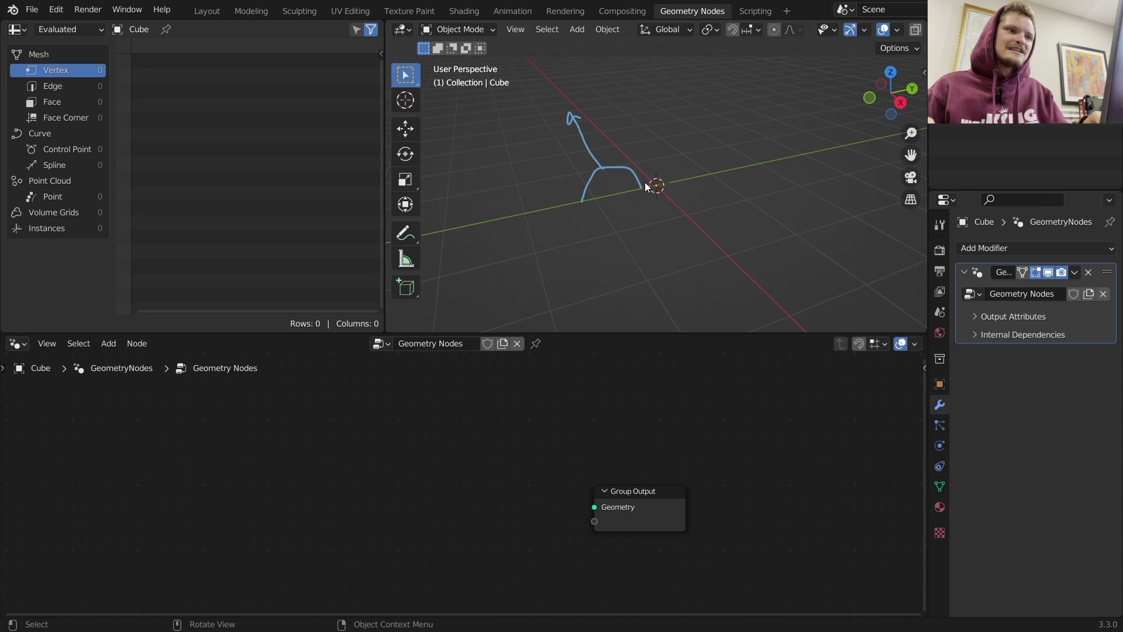
mouse_move(644, 182)
right_down()
mouse_move(569, 216)
mouse_move(506, 147)
mouse_move(298, 76)
mouse_move(543, 111)
mouse_move(615, 135)
right_up()
middle_drag(690, 175, 684, 167)
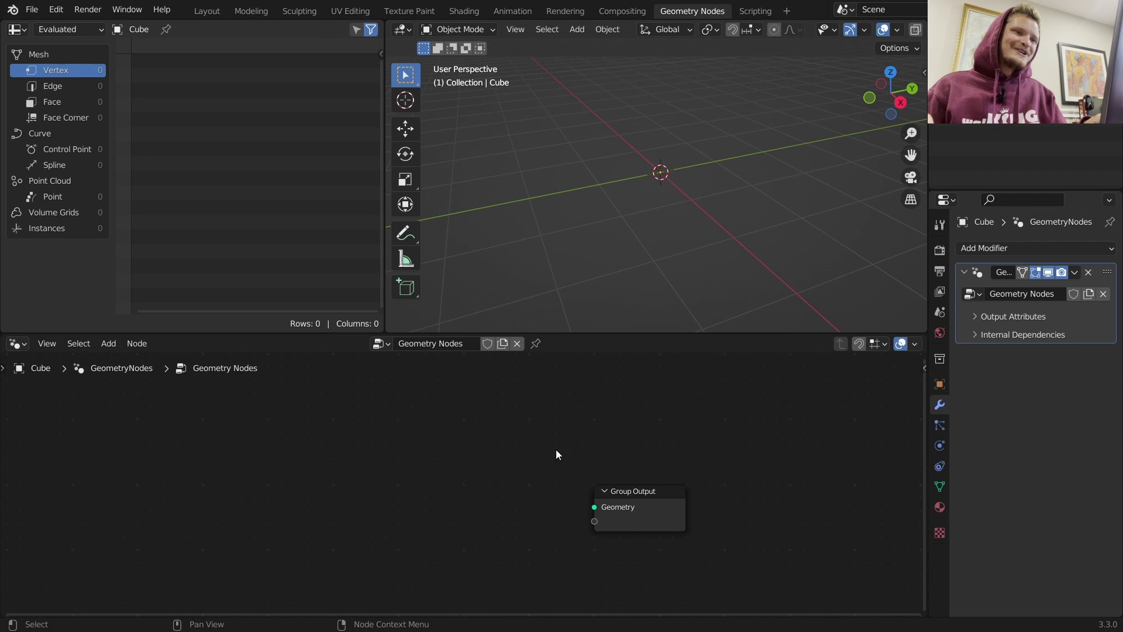
- Add a Mesh Line node and connect its Mesh output to the Group Output's Geometry input
scroll(404, 477, up, 1)
middle_drag(431, 443, 510, 425)
key(shift+a)
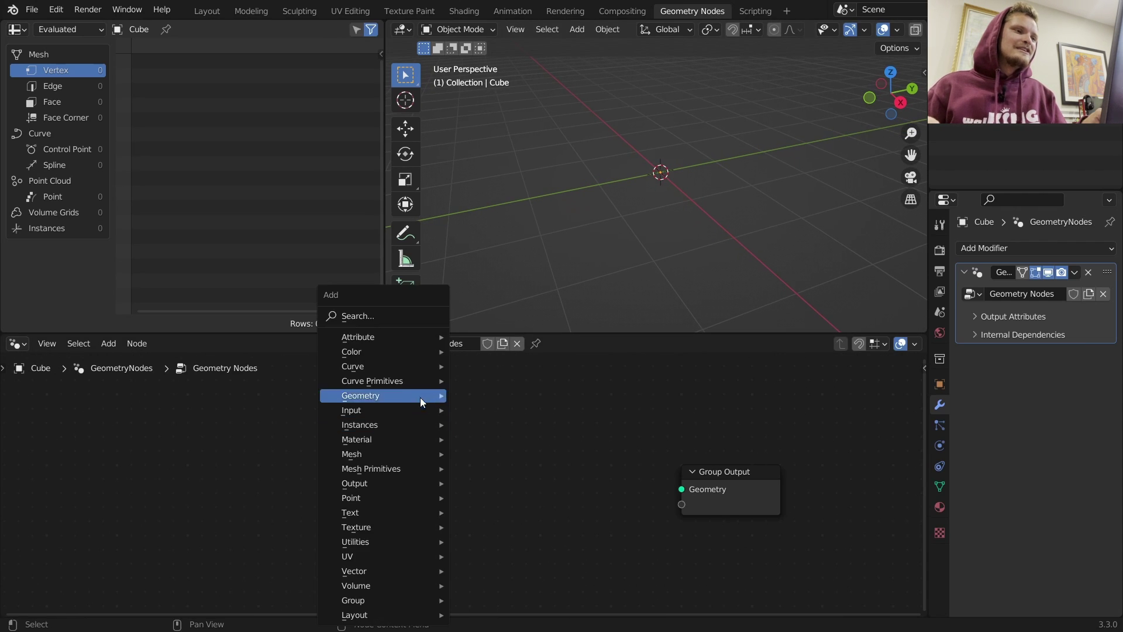
click(412, 319)
text(arc)
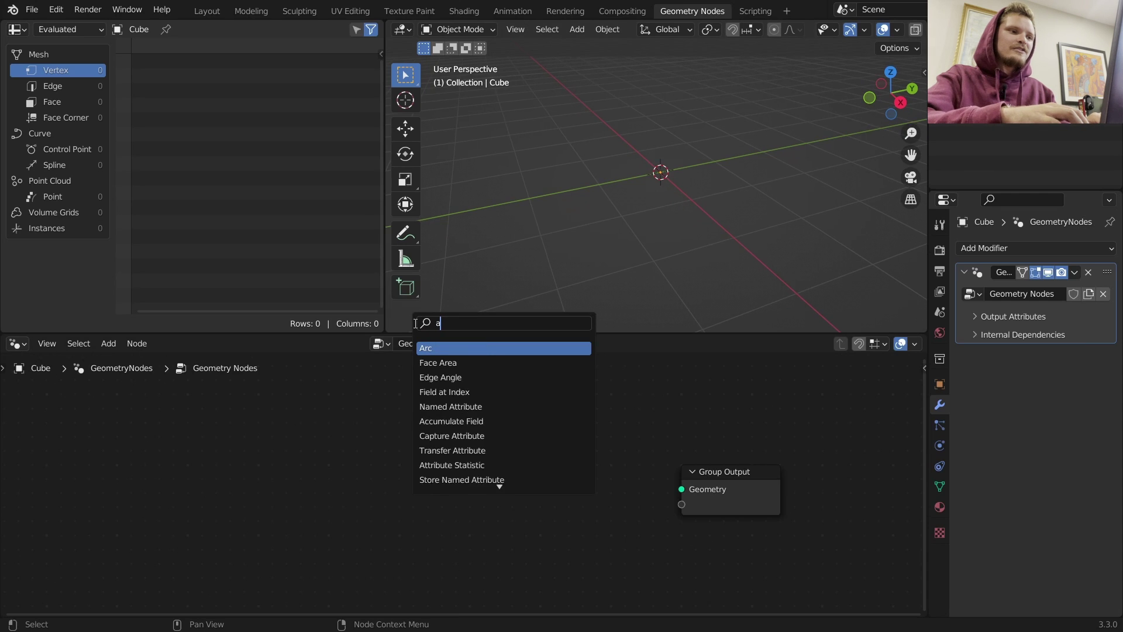
key(BackSpace)
key(BackSpace)
key(BackSpace)
text(mesh)
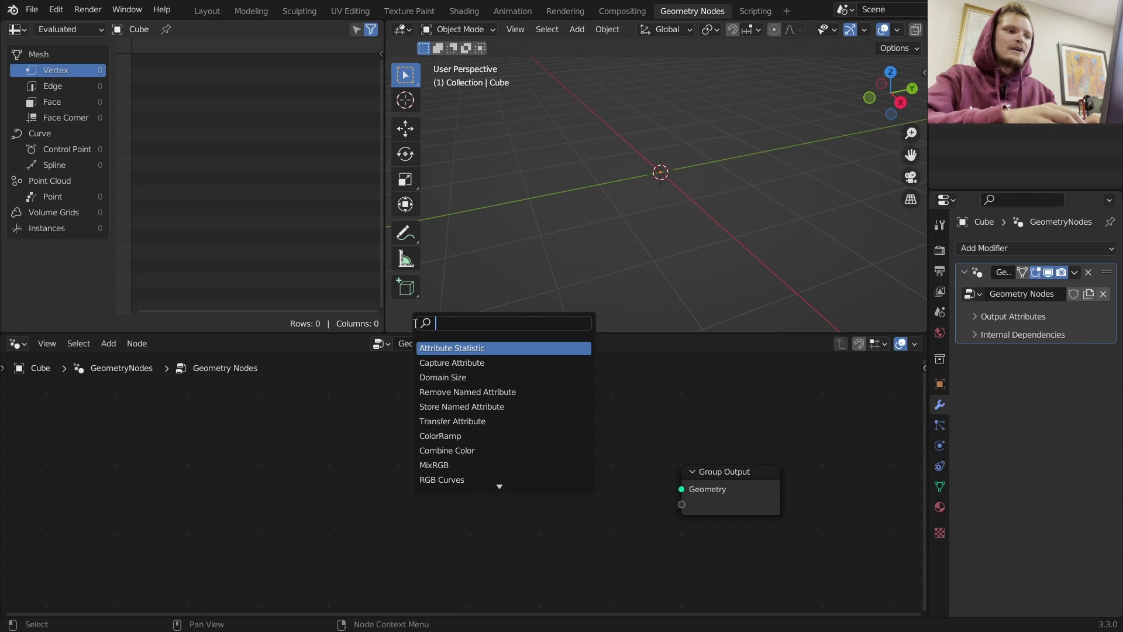
text( lin)
key(Return)
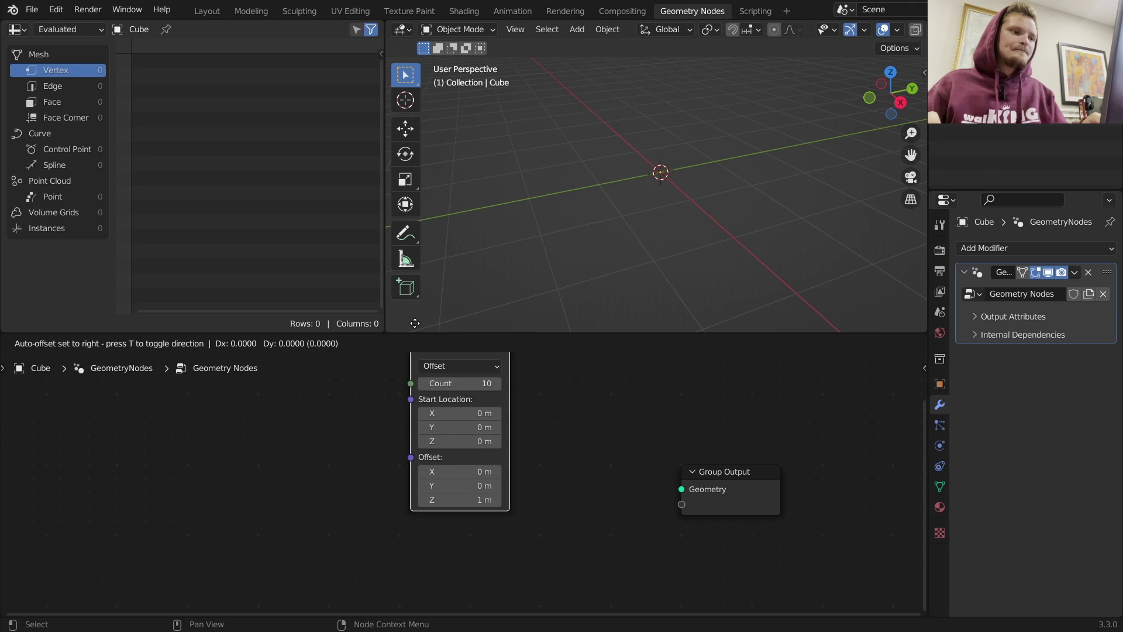
click(284, 409)
alt+right_drag(326, 428, 696, 453)
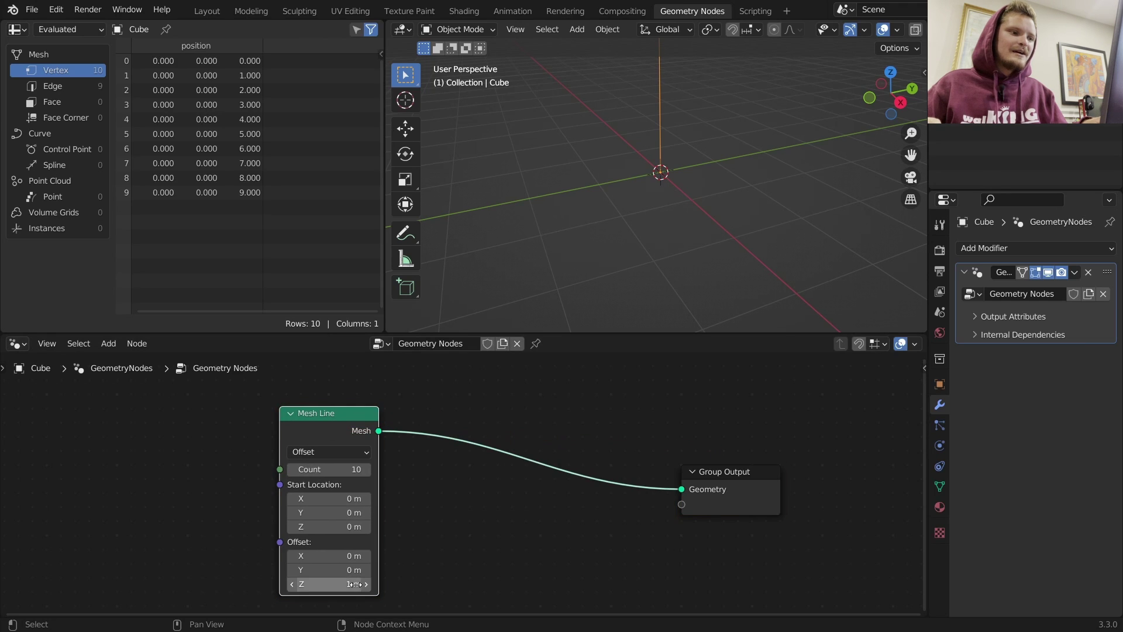
- Switch the Mesh Line to End Points with end location X 1 m and Z 0 m, and view it from the front
click(344, 454)
click(332, 483)
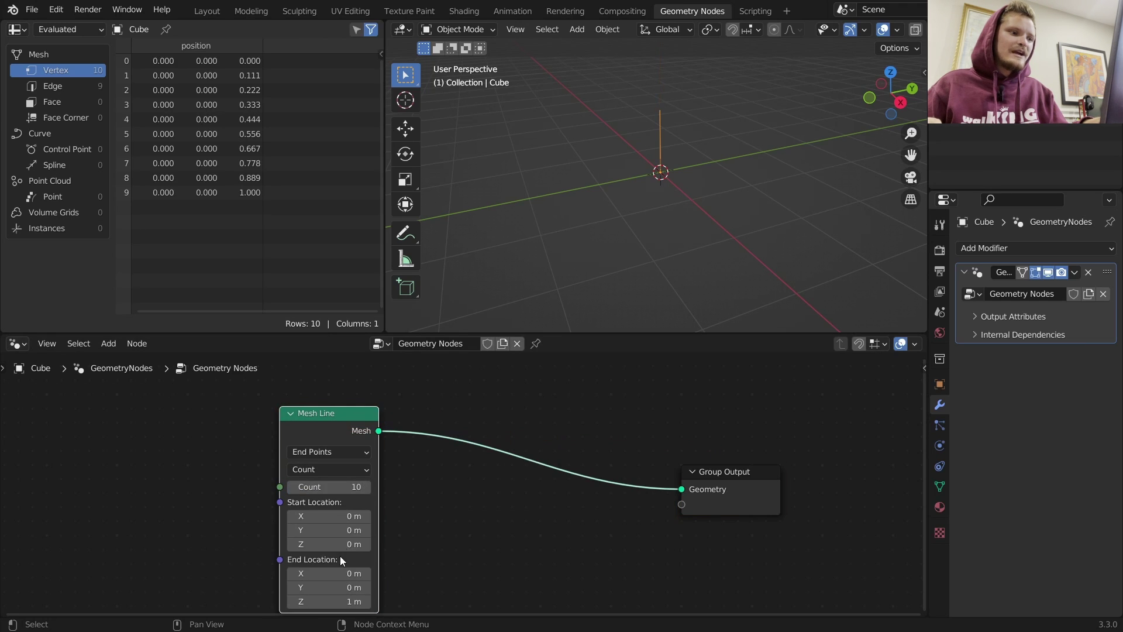
click(351, 601)
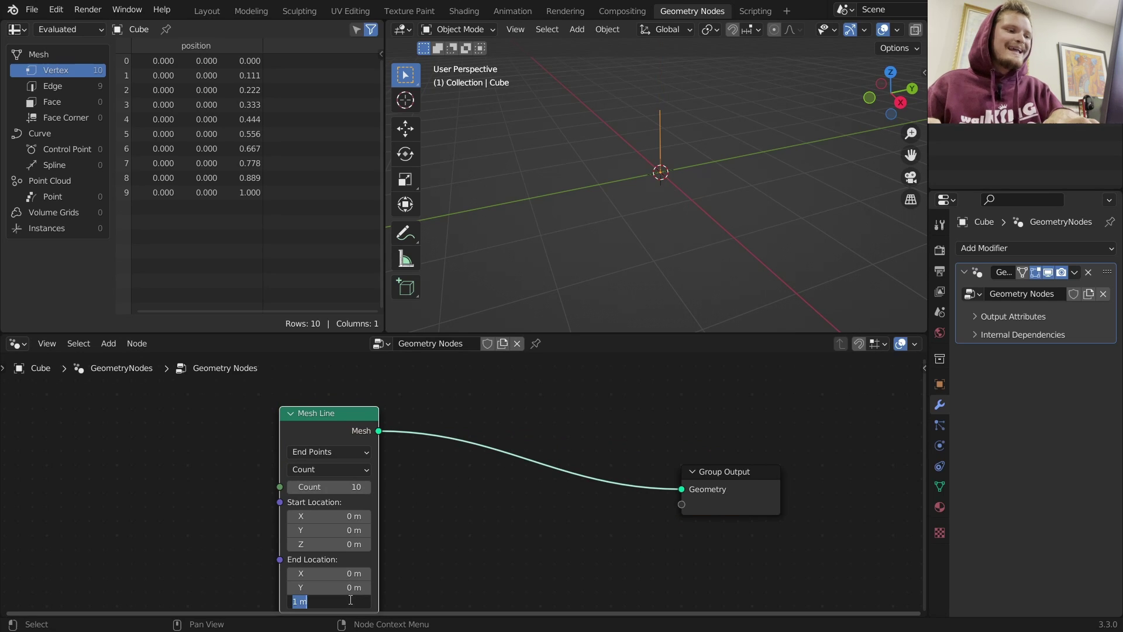
text(0)
key(Return)
click(345, 573)
text(1)
key(Return)
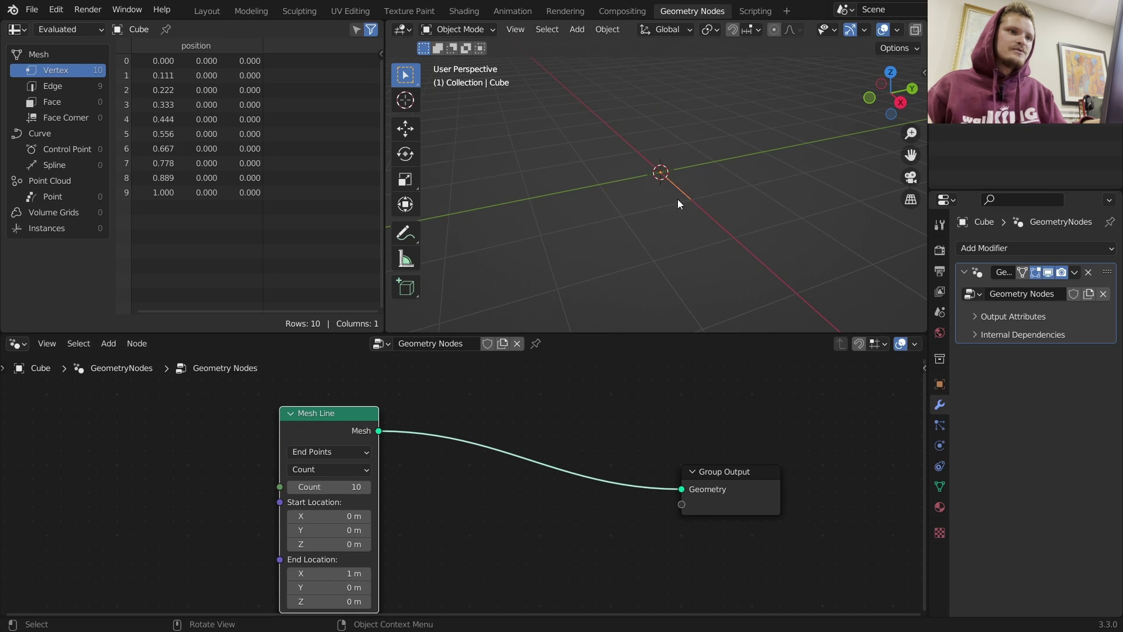
middle_drag(677, 199, 810, 114)
click(868, 97)
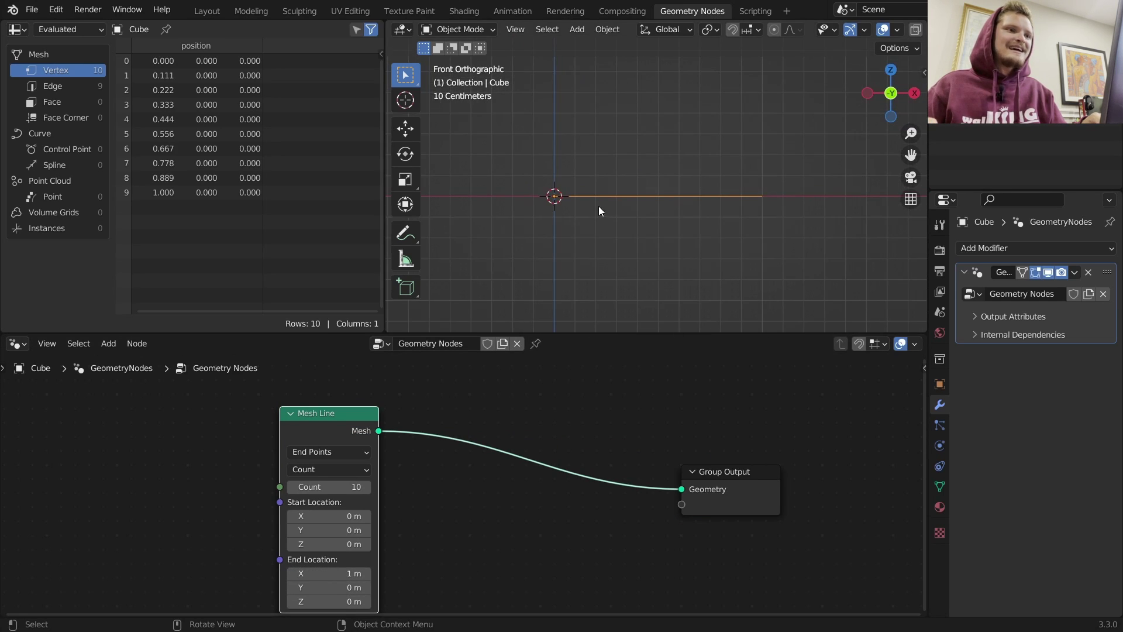
- Sketch temporary annotations of an arrow along the mesh line and an arch above it, and undo them
mouse_move(552, 206)
mouse_down()
mouse_move(738, 204)
mouse_move(758, 220)
mouse_up()
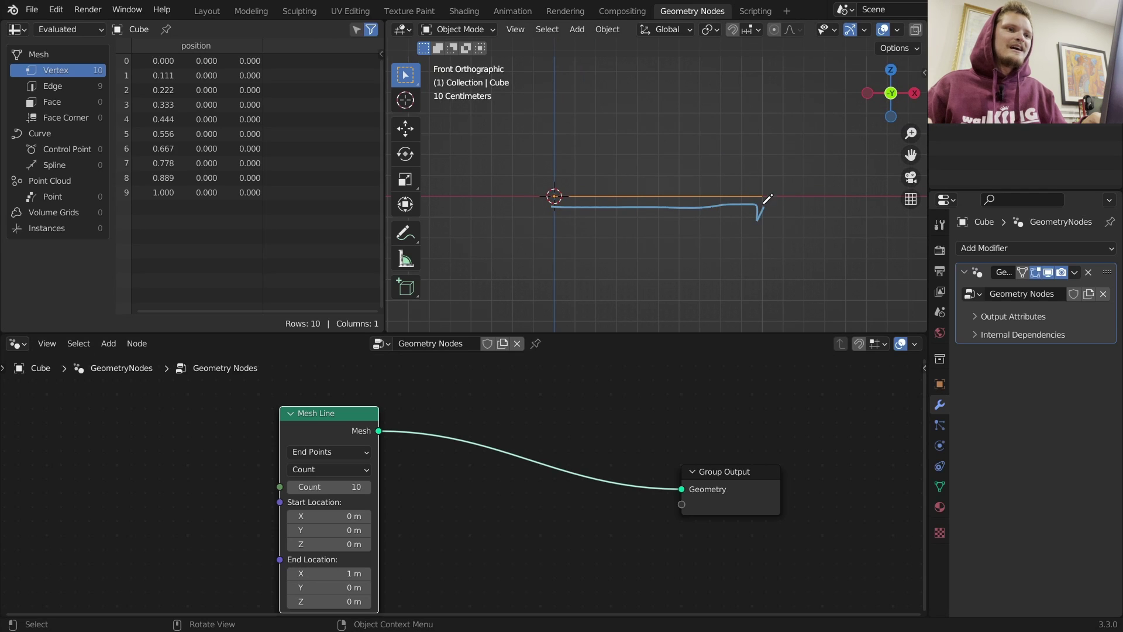
key(ctrl+z)
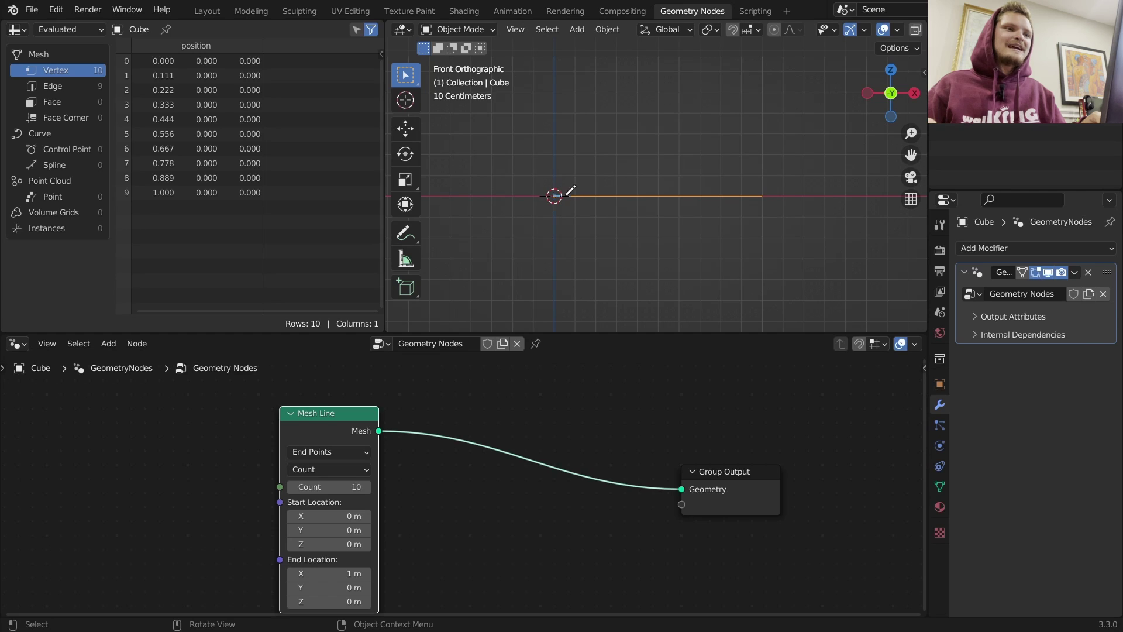
drag(556, 196, 758, 198)
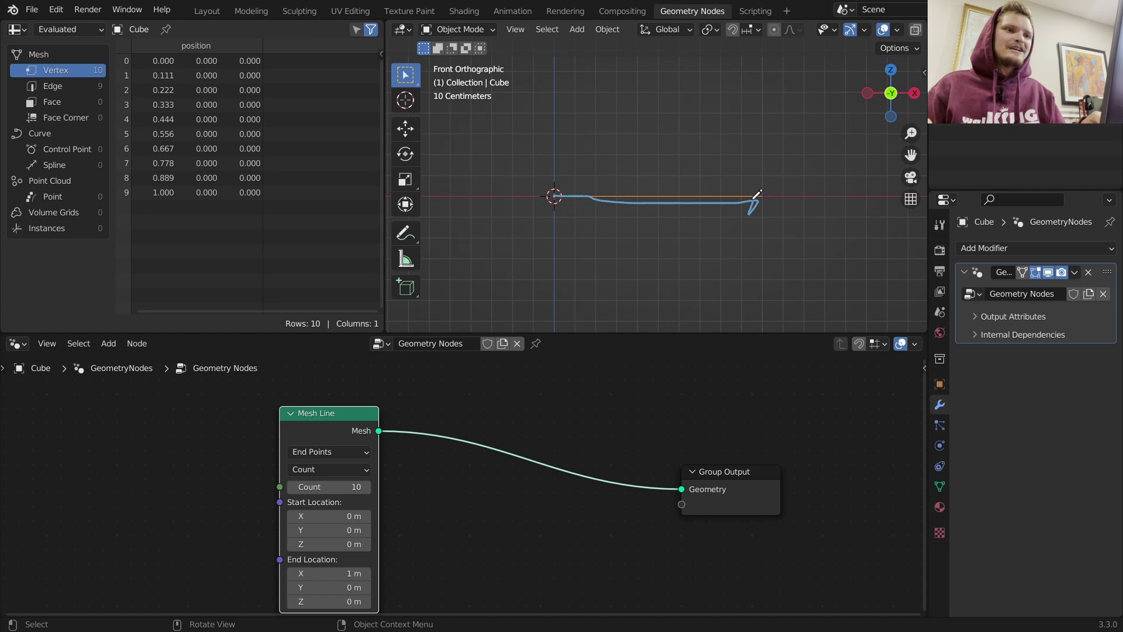
mouse_move(567, 187)
mouse_down()
mouse_move(579, 170)
mouse_move(670, 131)
mouse_move(752, 184)
mouse_up()
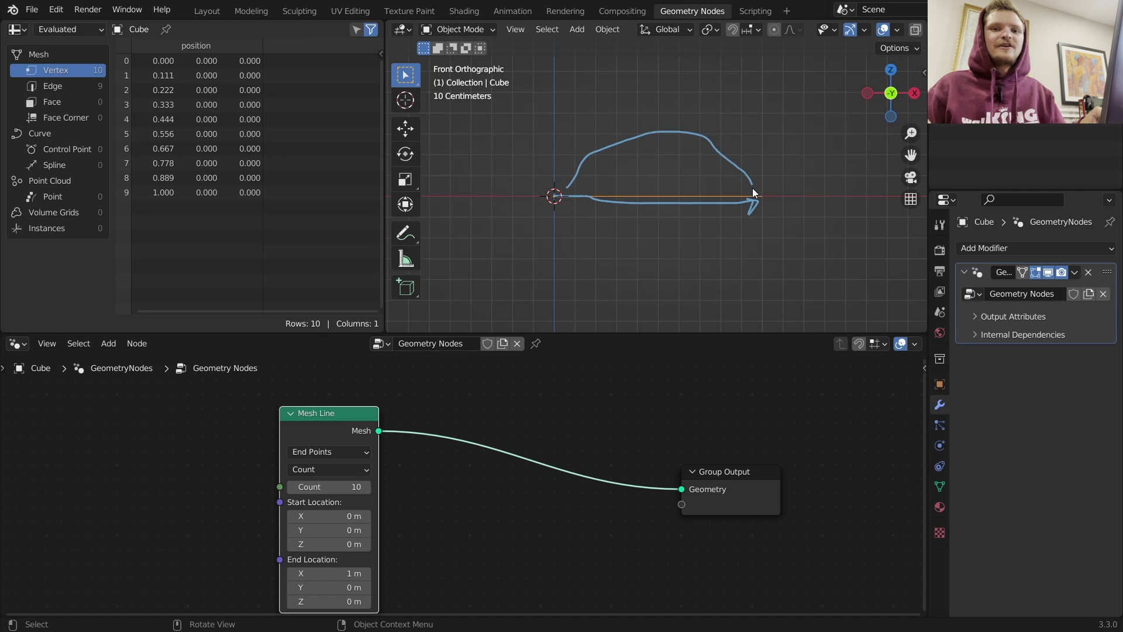
key(ctrl+z)
key(ctrl+z)
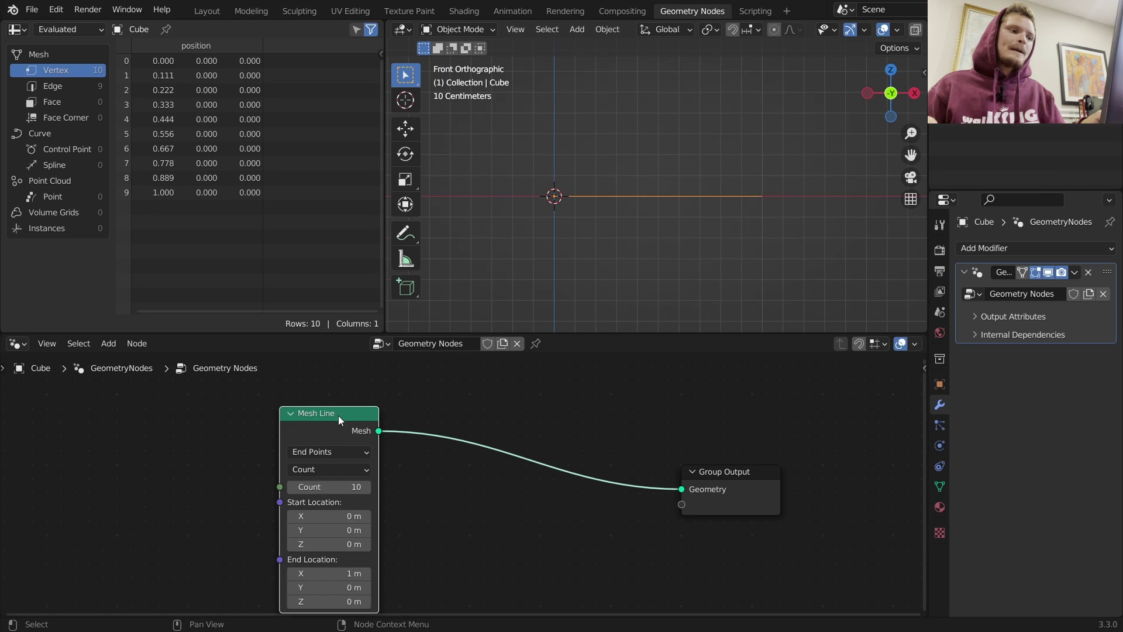
- Insert a Set Position node between Mesh Line and Group Output, and move the Mesh Line away from it for space
drag(338, 415, 269, 418)
key(shift+a)
click(398, 314)
text(s)
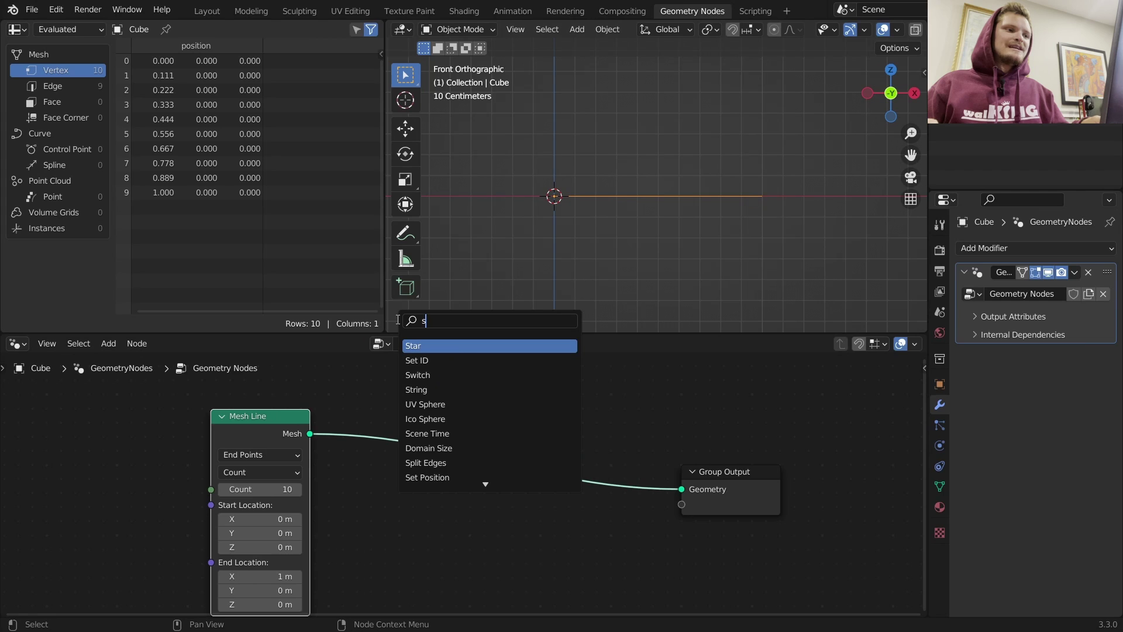
text(et)
click(441, 360)
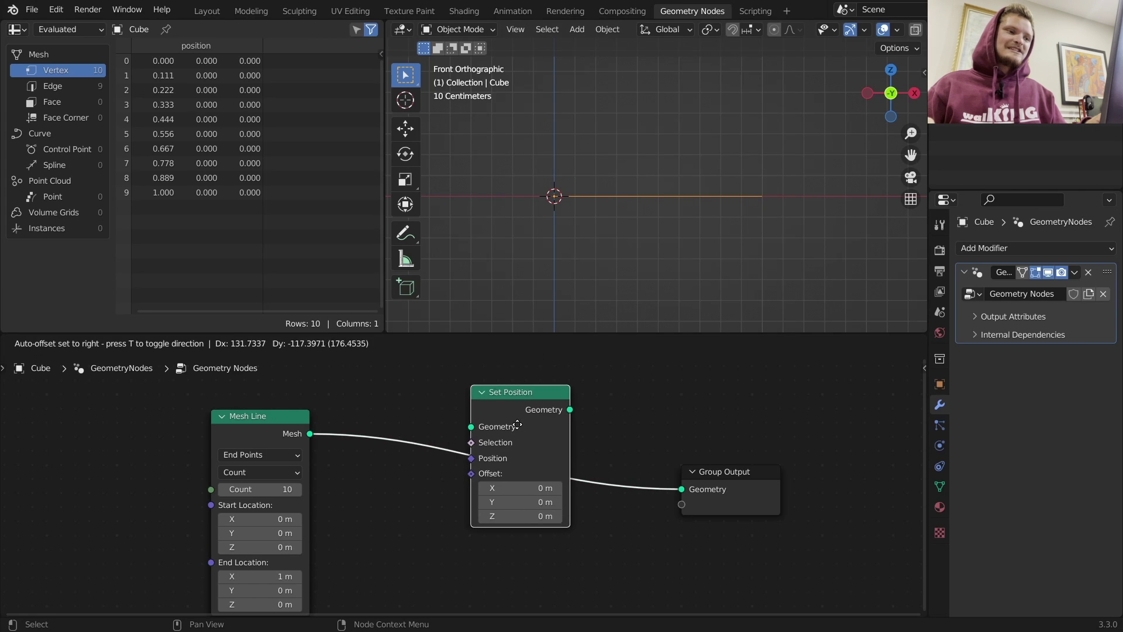
click(546, 442)
drag(253, 417, 105, 407)
middle_drag(348, 423, 455, 402)
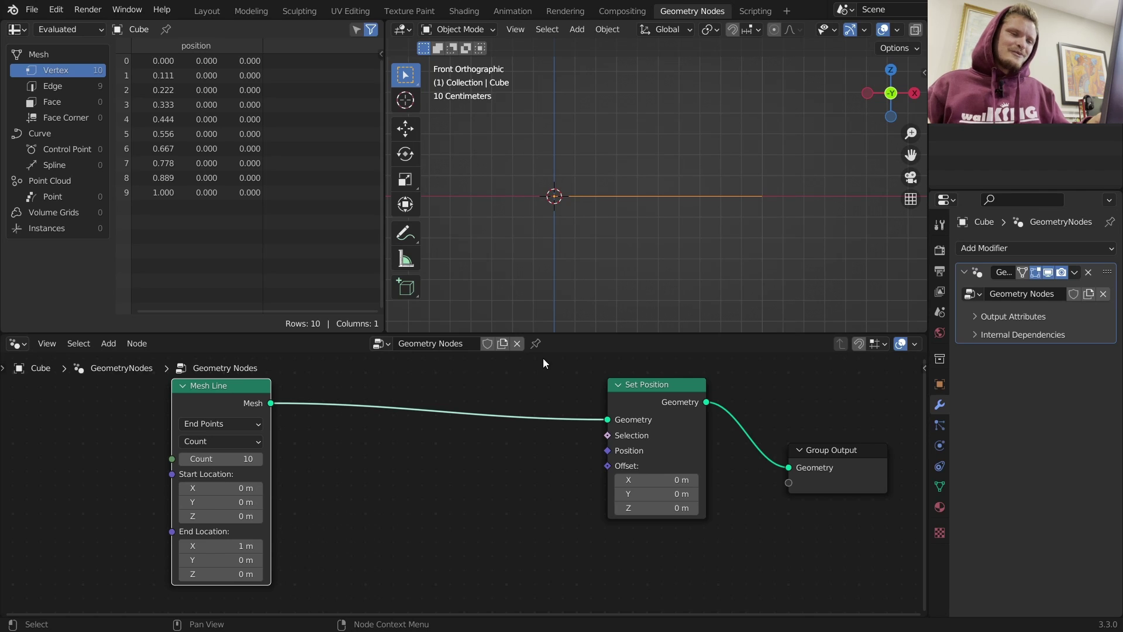
- Add a Combine XYZ node feeding the Position input of the Set Position node
drag(606, 450, 500, 462)
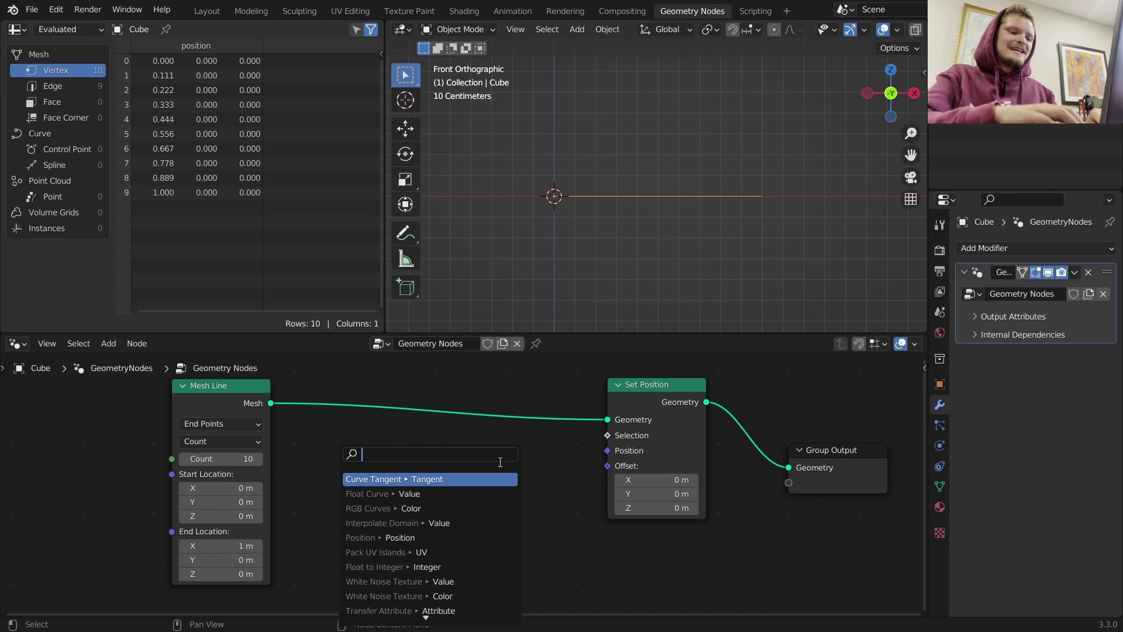
text(combine)
key(Return)
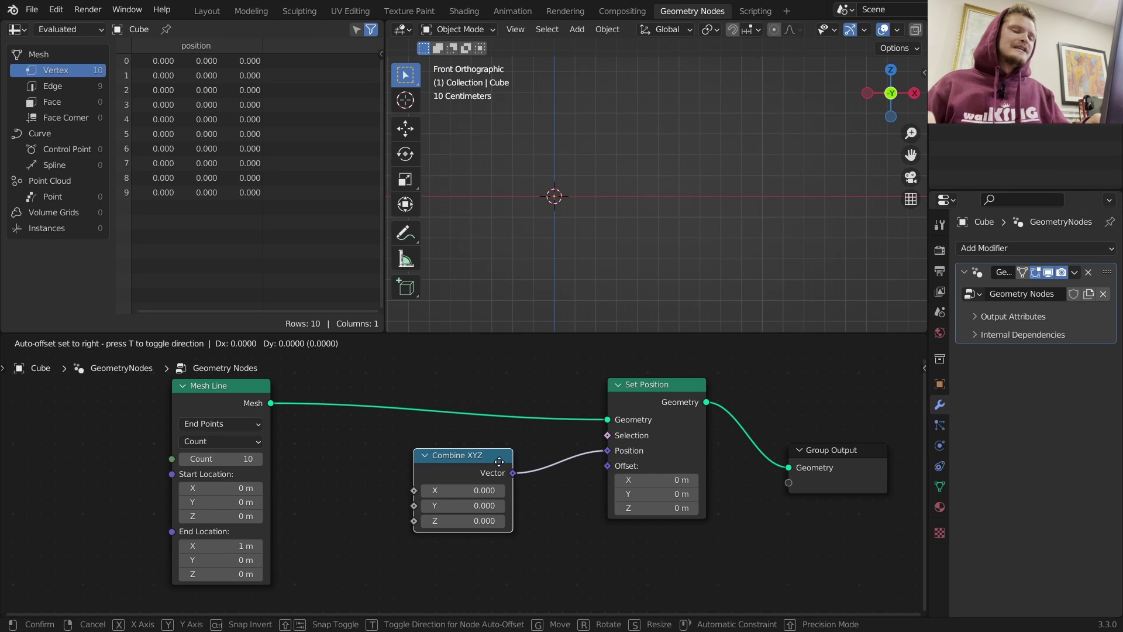
click(502, 464)
middle_drag(392, 466, 515, 458)
- Move the Mesh Line node further from Combine XYZ and place a Position node in the freed space
drag(252, 519, 374, 462)
key(g)
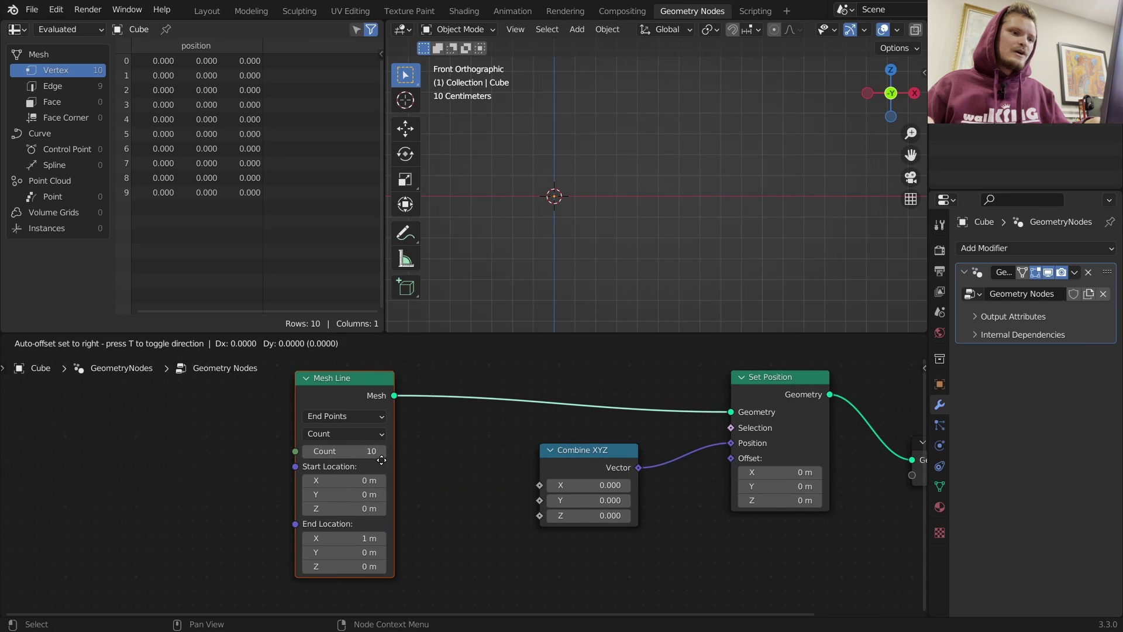
click(222, 436)
key(shift+a)
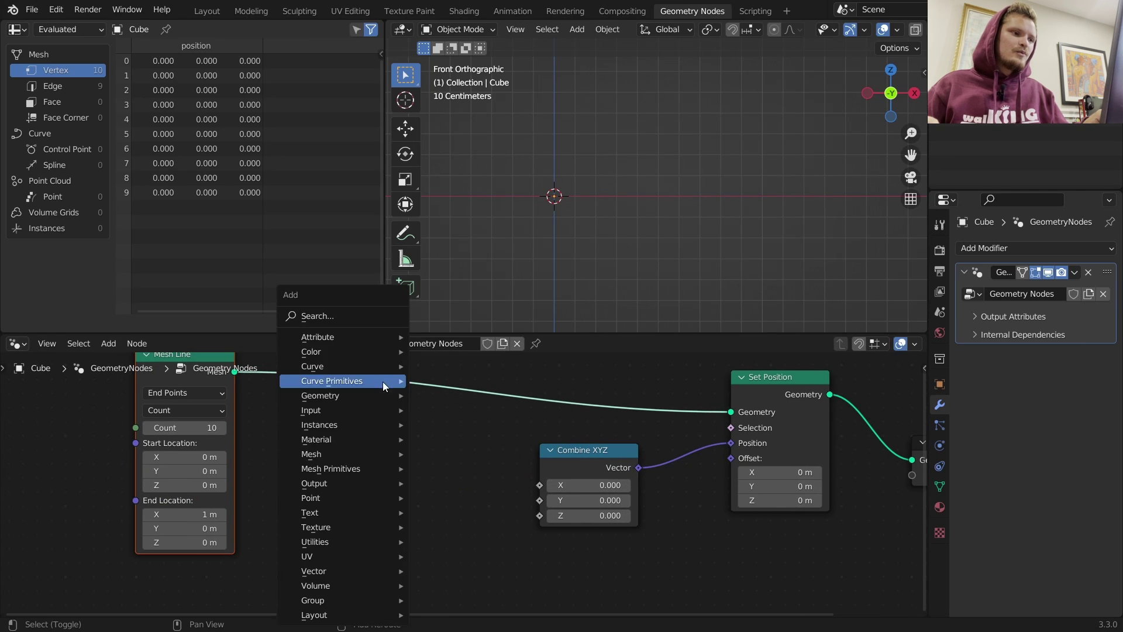
click(348, 318)
text(po)
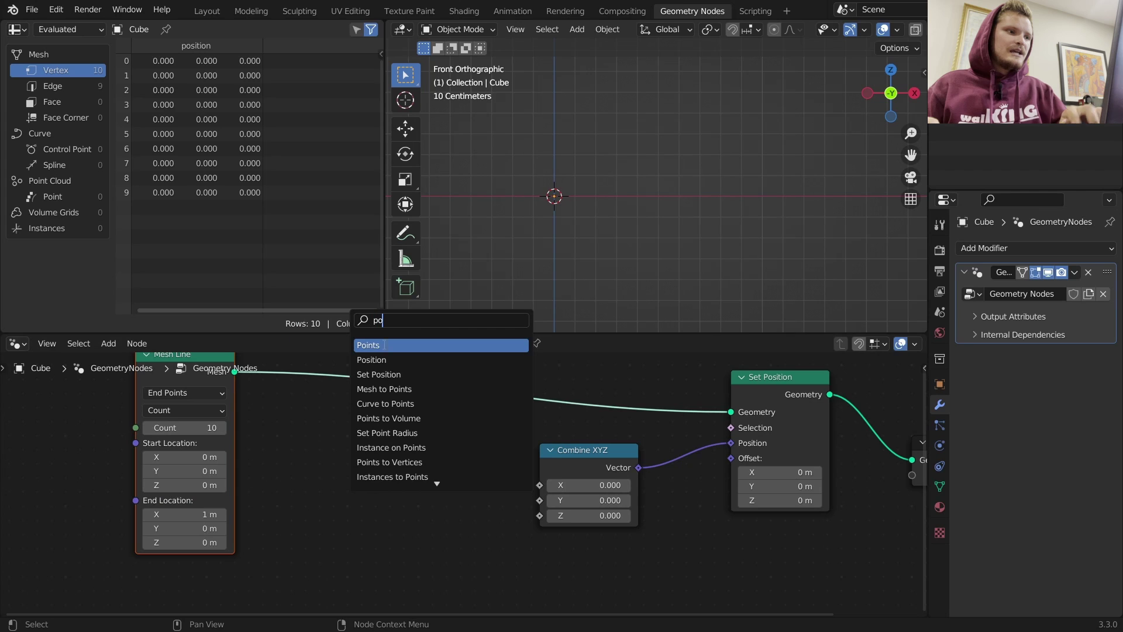
click(380, 359)
click(257, 480)
- Add a Separate XYZ node fed by the Position node, and link its X output to Combine XYZ's X input
key(shift+a)
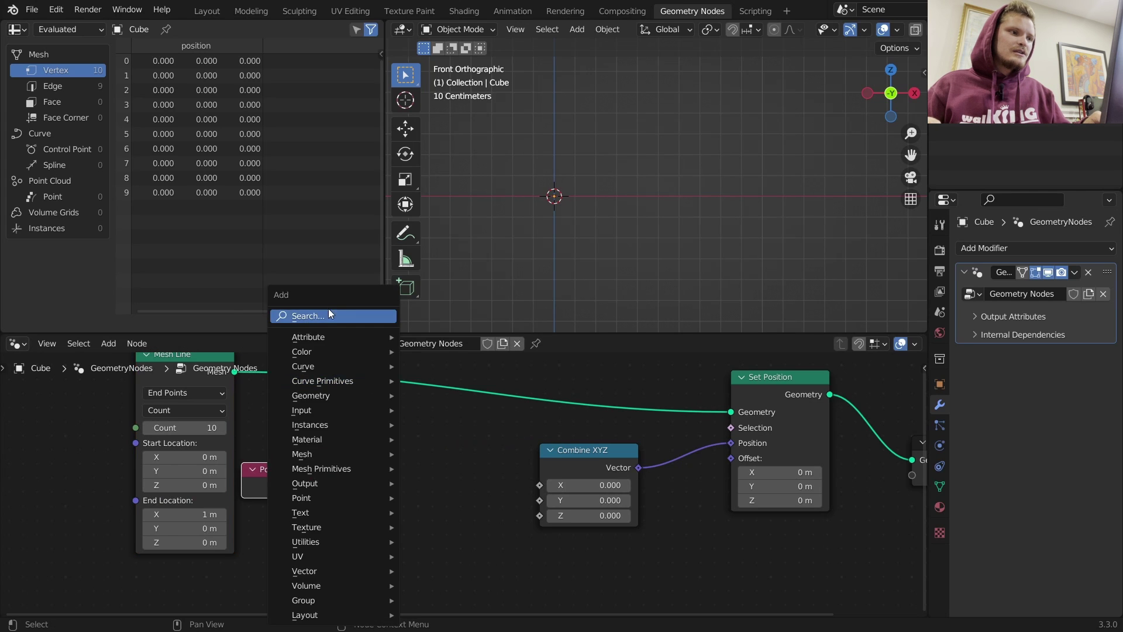
click(328, 315)
text(se)
click(374, 385)
click(417, 500)
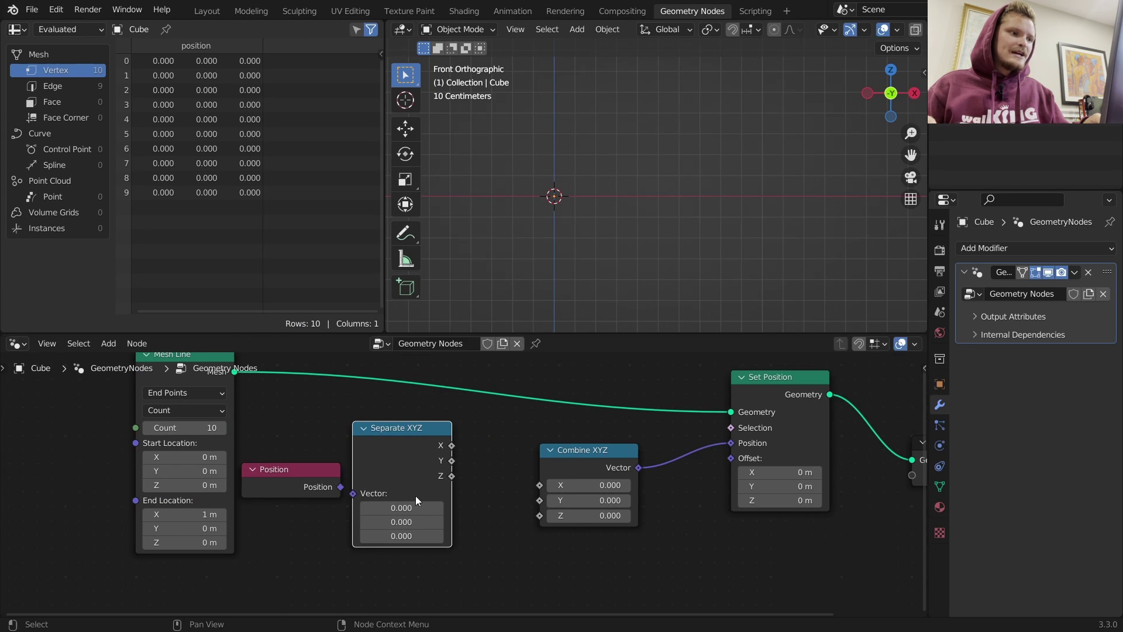
alt+right_drag(342, 502, 442, 477)
drag(452, 446, 500, 506)
click(627, 536)
- Move the Combine XYZ, Set Position and Group Output nodes together to open a wide gap after Separate XYZ
middle_drag(739, 520, 480, 513)
click(730, 537)
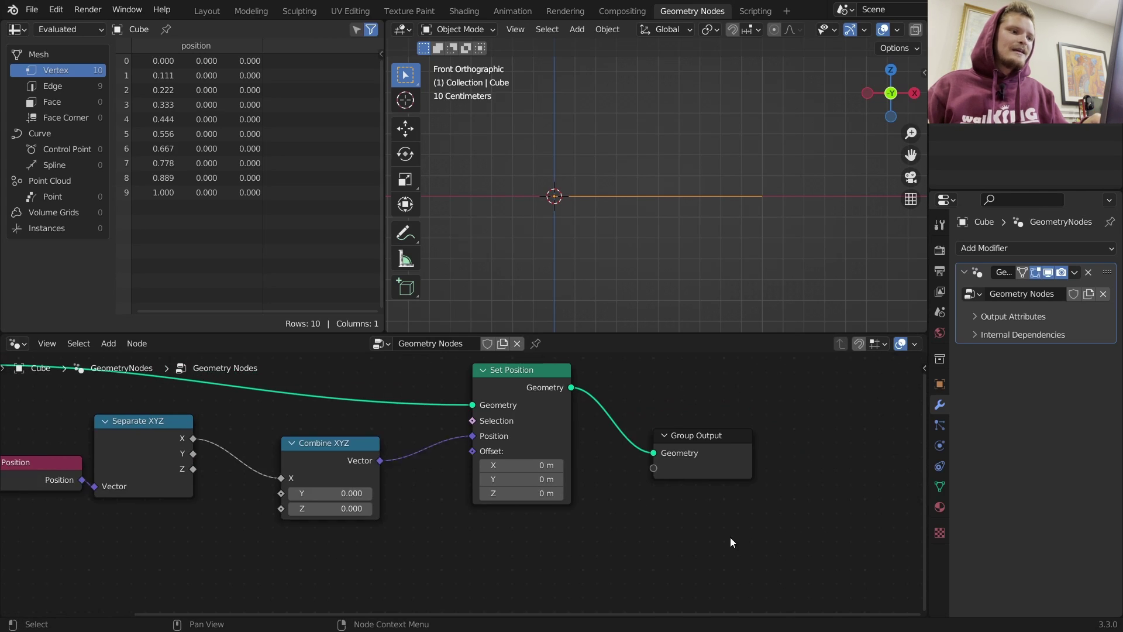
drag(730, 537, 271, 384)
key(g)
click(580, 387)
middle_drag(214, 446, 383, 448)
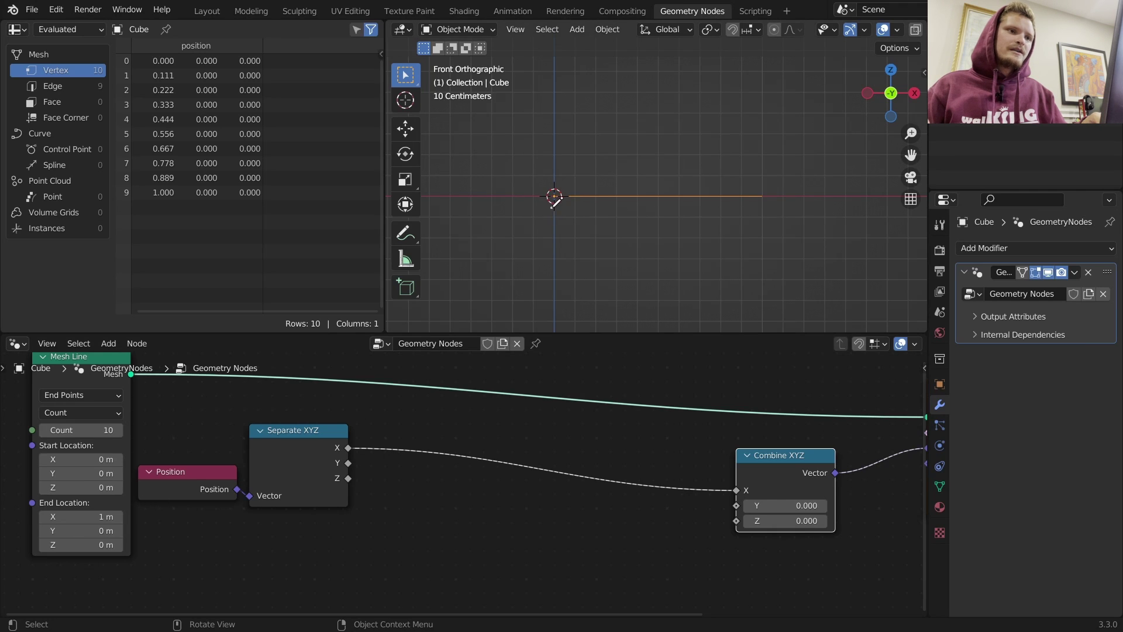
- Add an RGB Curves node in the gap between Separate XYZ and Combine XYZ
drag(553, 206, 762, 201)
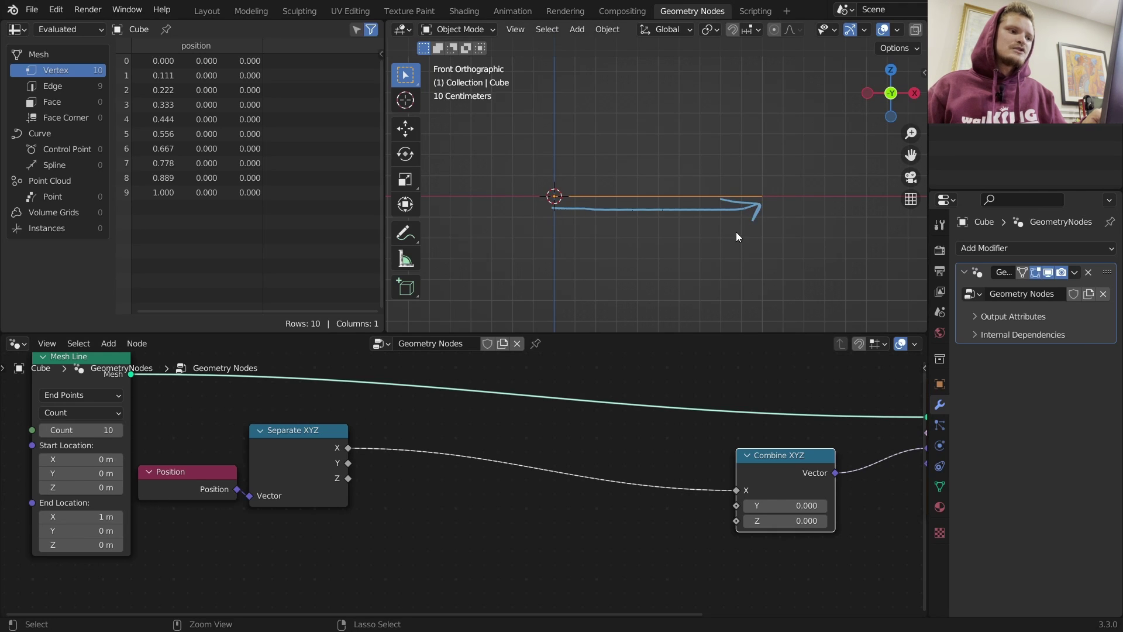
key(ctrl+z)
key(shift+a)
text(rgb)
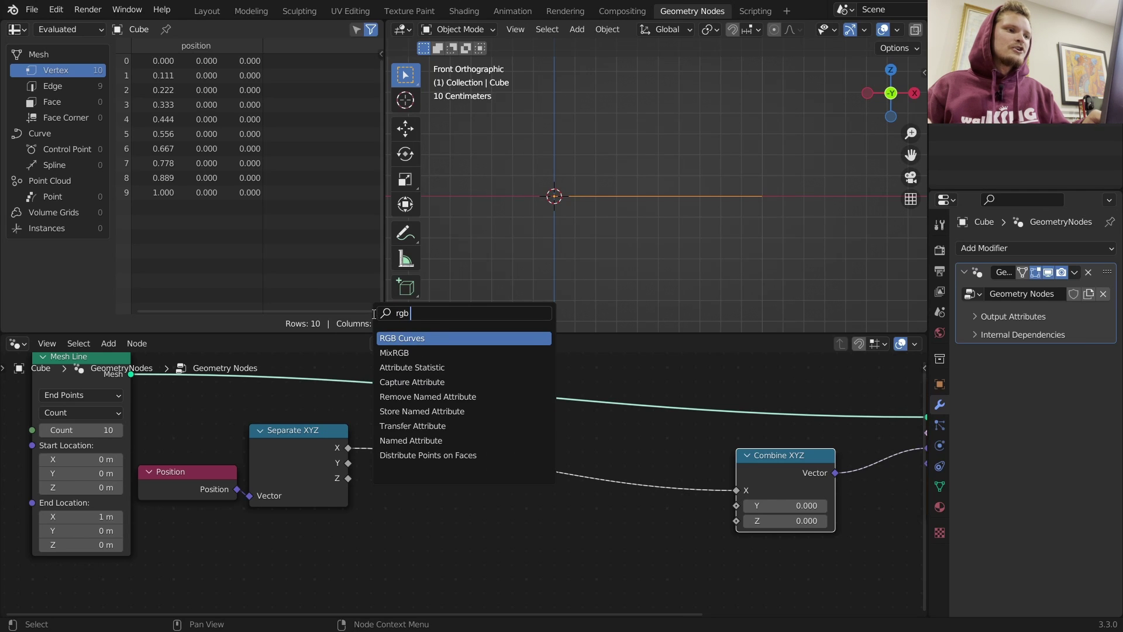
key(Return)
click(453, 507)
middle_drag(379, 456, 381, 417)
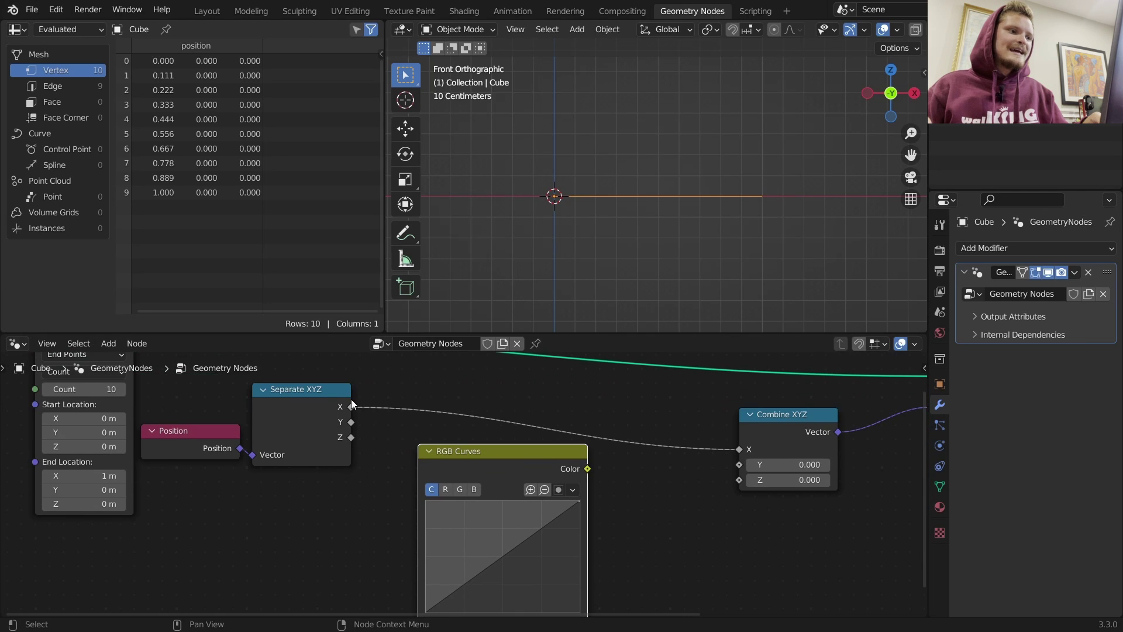
- Link Separate XYZ's X output to the RGB Curves Color input, and its Color output to Combine XYZ's Y input
drag(351, 406, 418, 545)
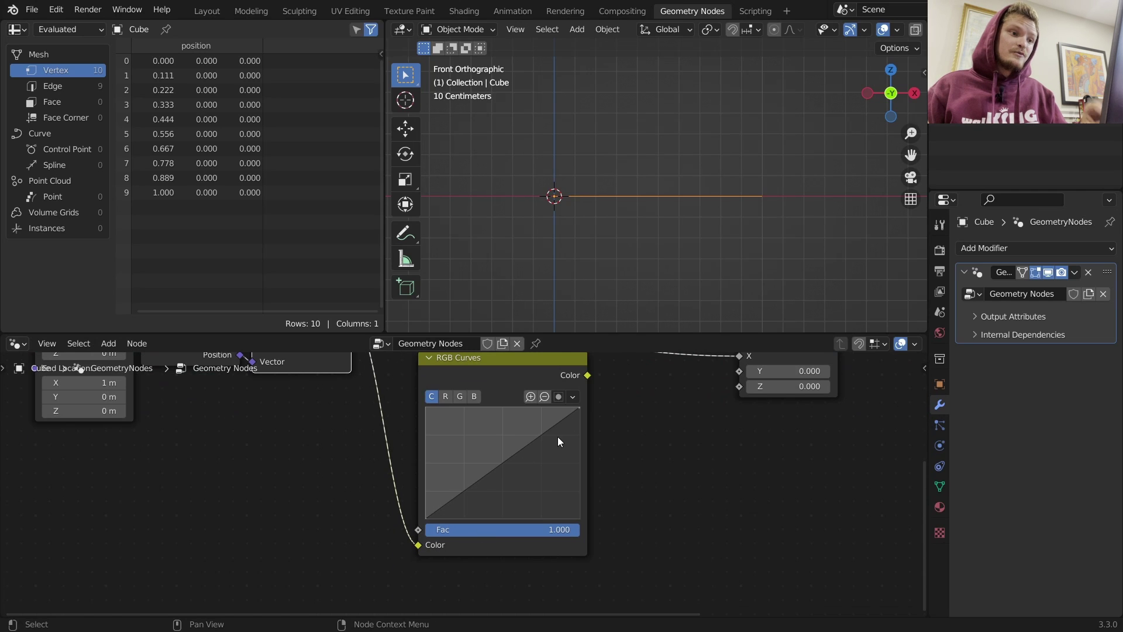
drag(586, 374, 738, 372)
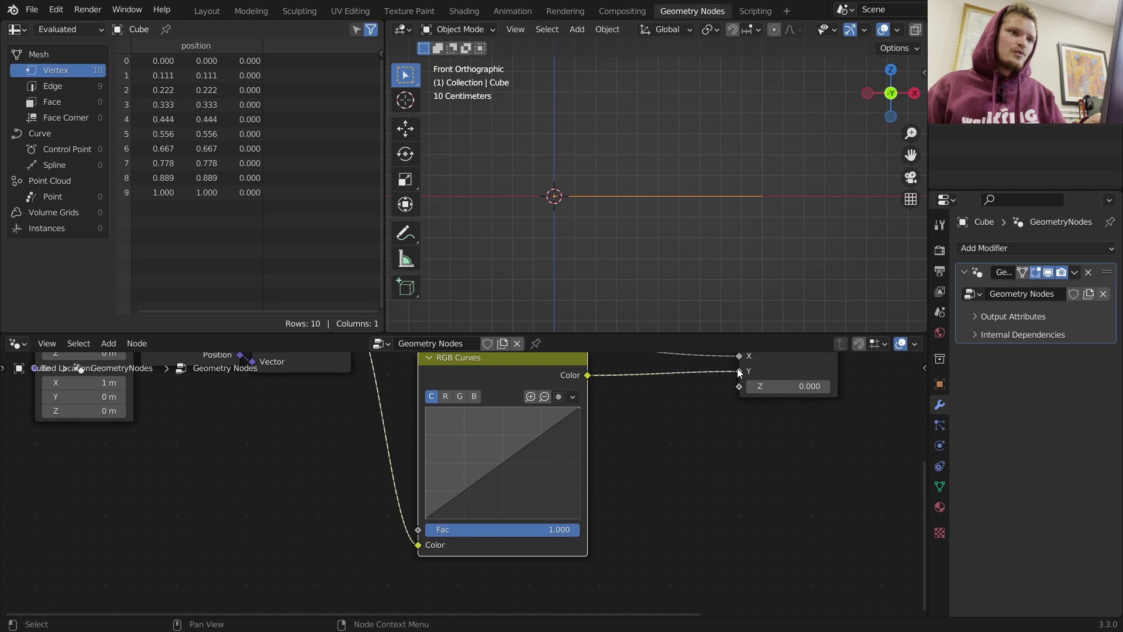
middle_drag(584, 399, 625, 463)
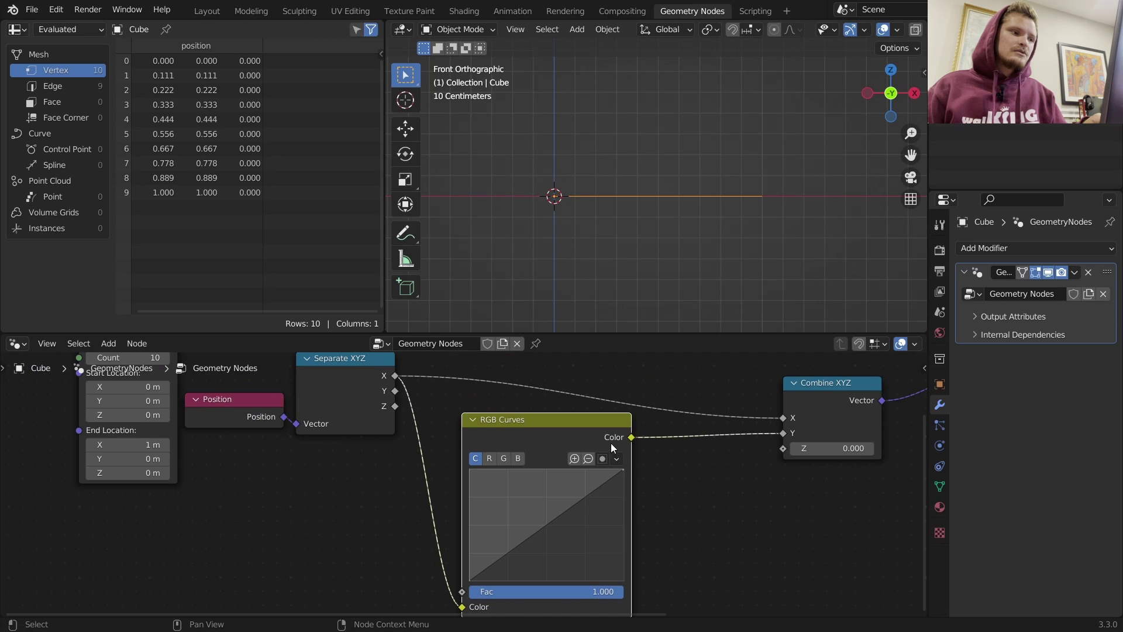
scroll(335, 436, down, 1)
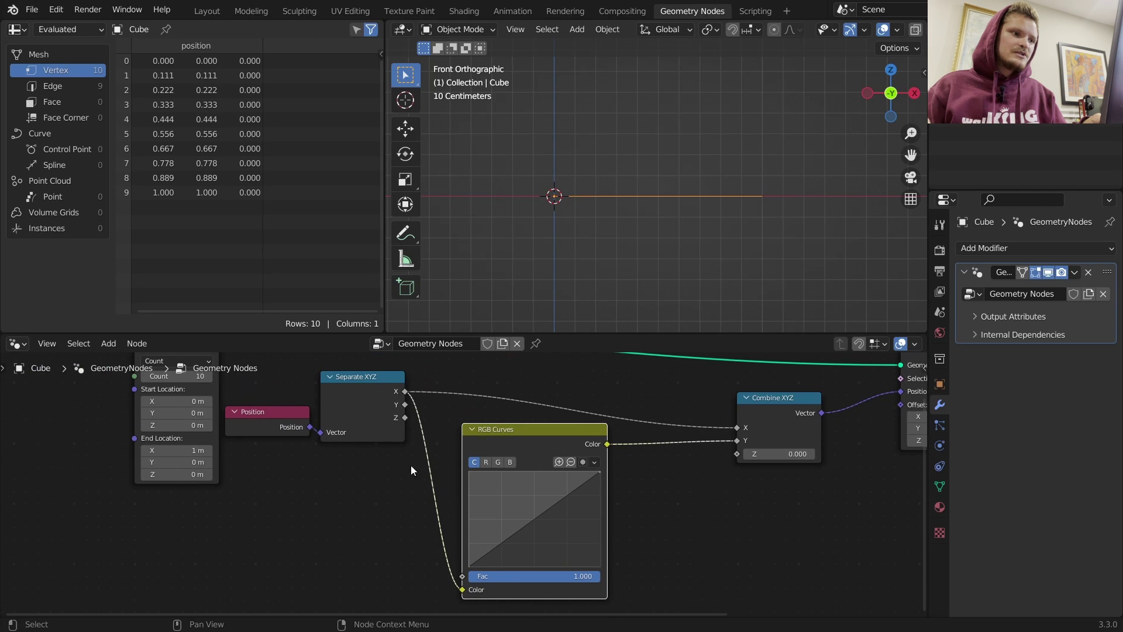
- Move the RGB Curves output link from Combine XYZ's Y input to its Z input
drag(526, 528, 512, 502)
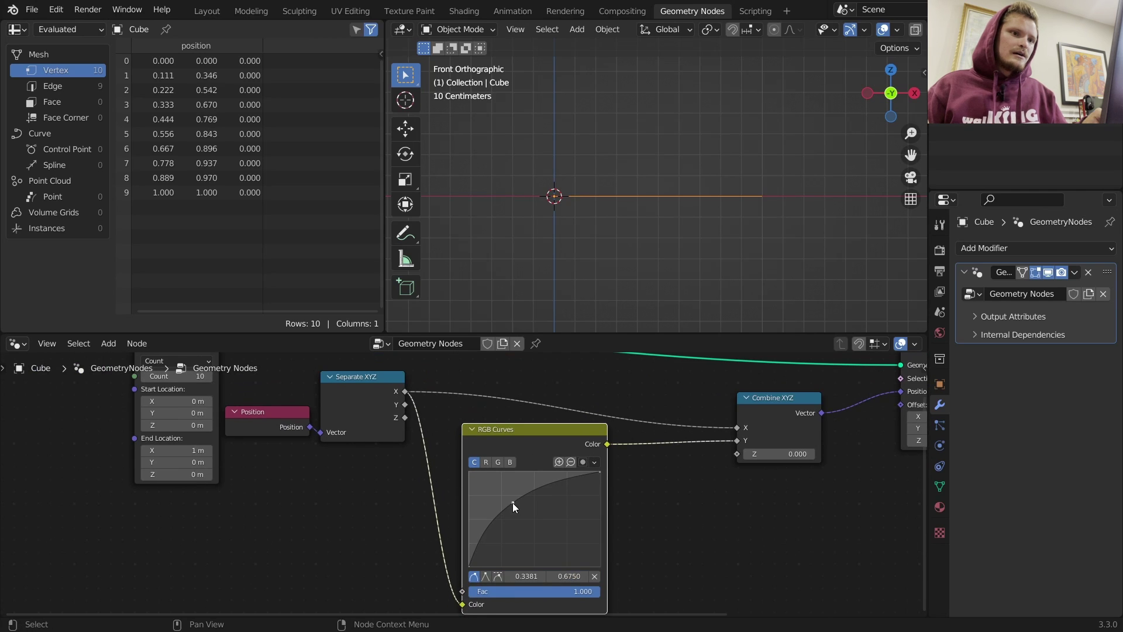
key(ctrl+z)
middle_drag(685, 480, 645, 507)
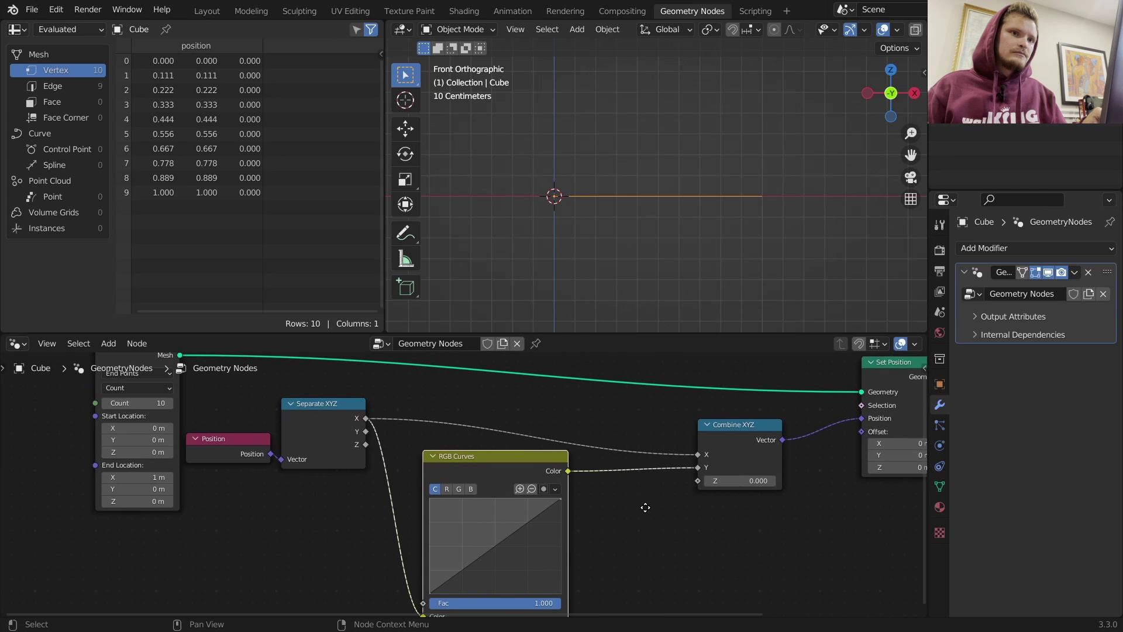
scroll(701, 479, up, 1)
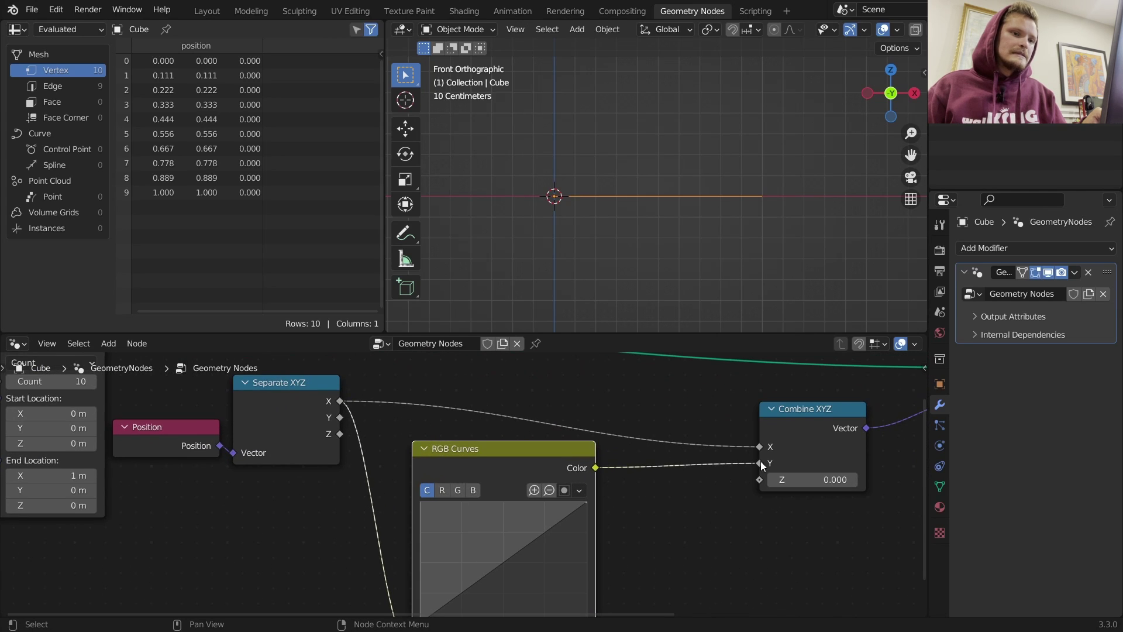
drag(760, 462, 761, 479)
middle_drag(650, 545, 656, 487)
scroll(630, 152, down, 3)
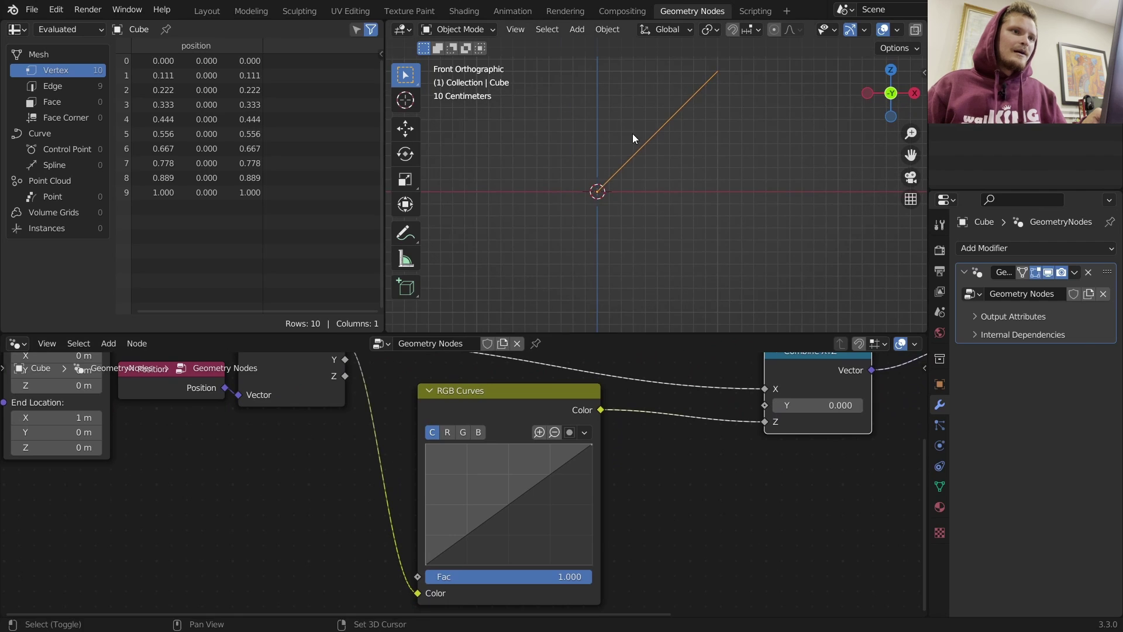
shift+middle_drag(633, 134, 660, 172)
key(d)
drag(626, 232, 710, 118)
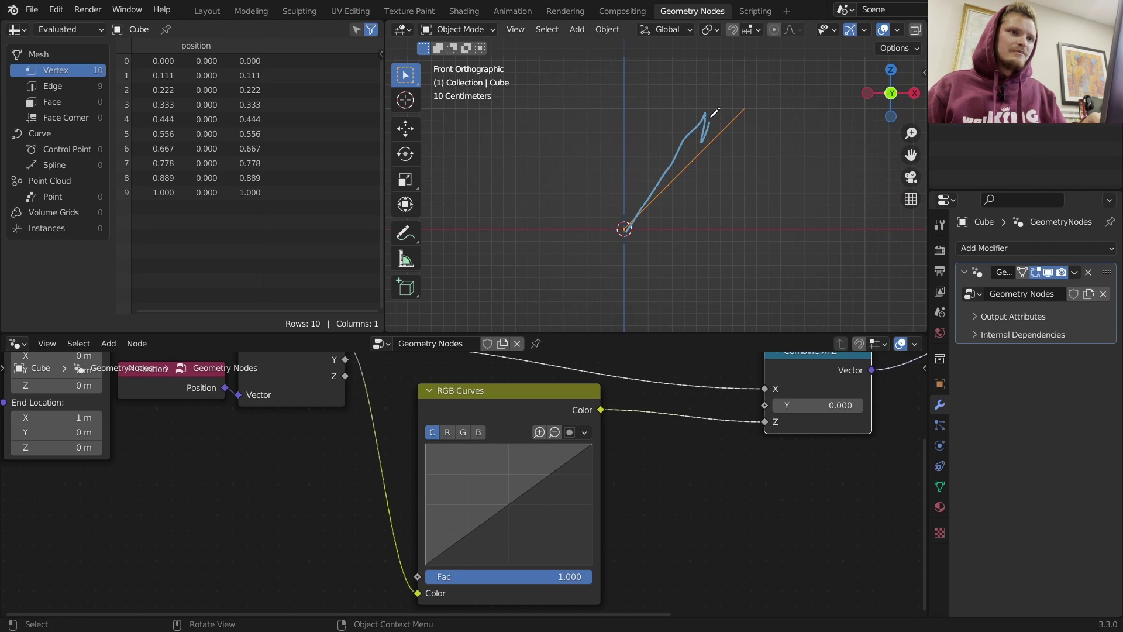
scroll(677, 194, up, 3)
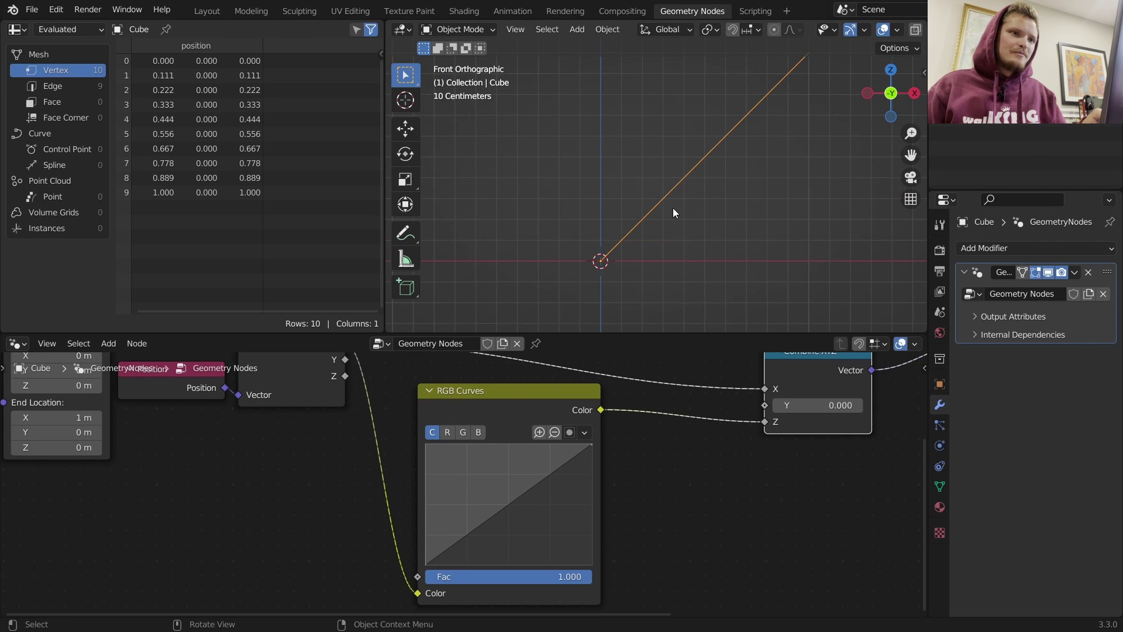
middle_drag(452, 418, 575, 458)
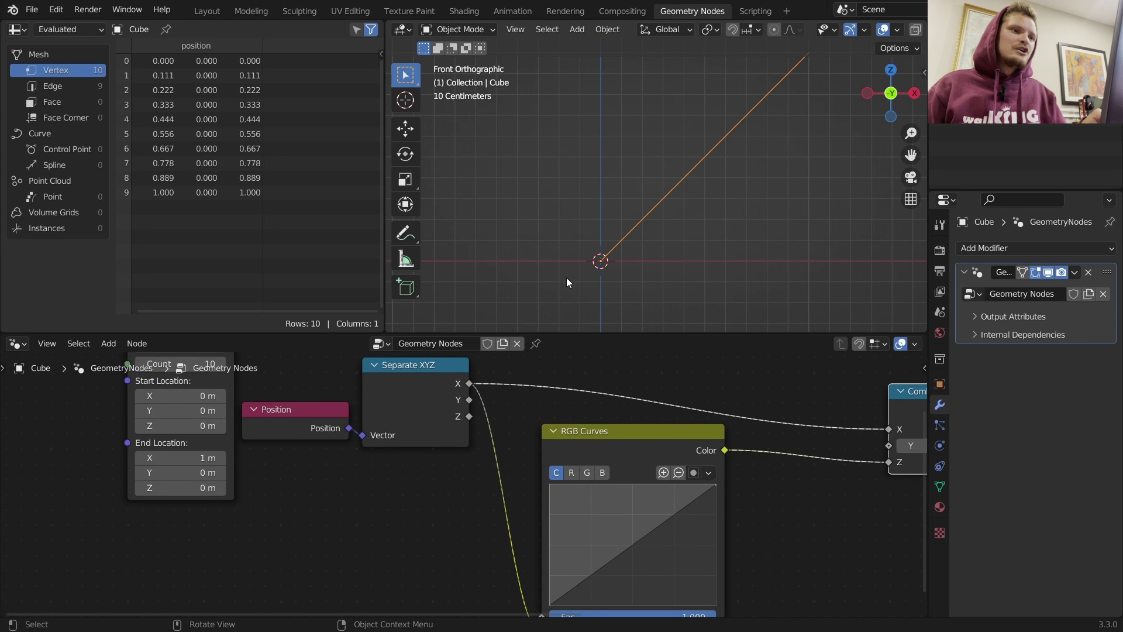
scroll(638, 251, down, 2)
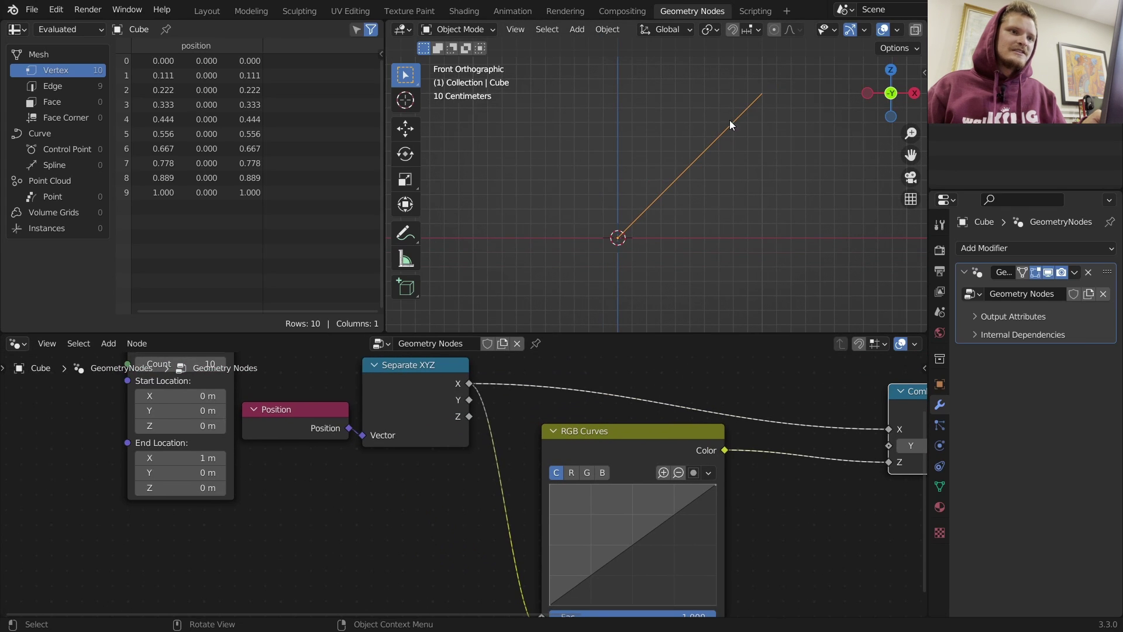
- Try bowing the RGB curve upward with a point at about 0.30, 0.74 and setting the Mesh Line's Count to 30
middle_drag(639, 553, 616, 517)
drag(611, 506, 576, 479)
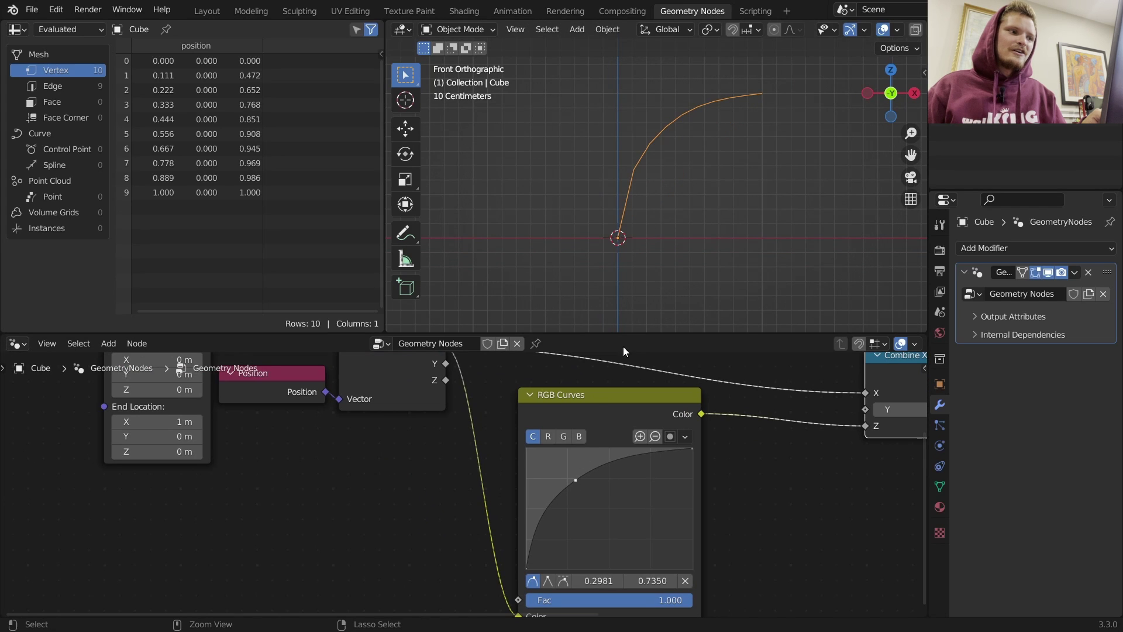
middle_drag(158, 421, 365, 510)
click(367, 414)
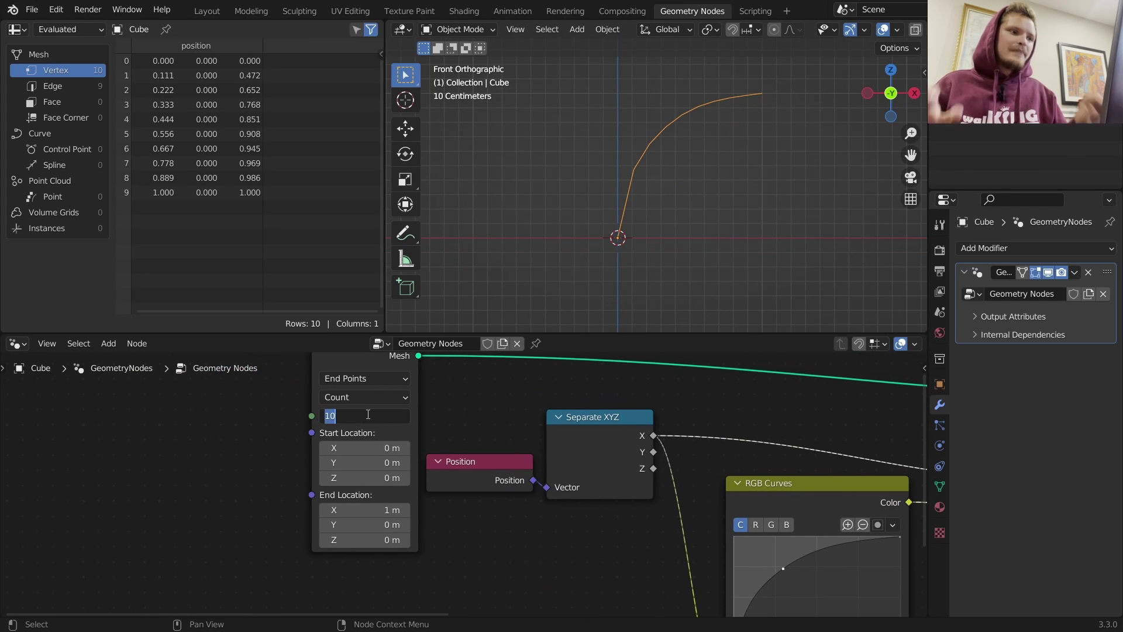
text(30)
key(Return)
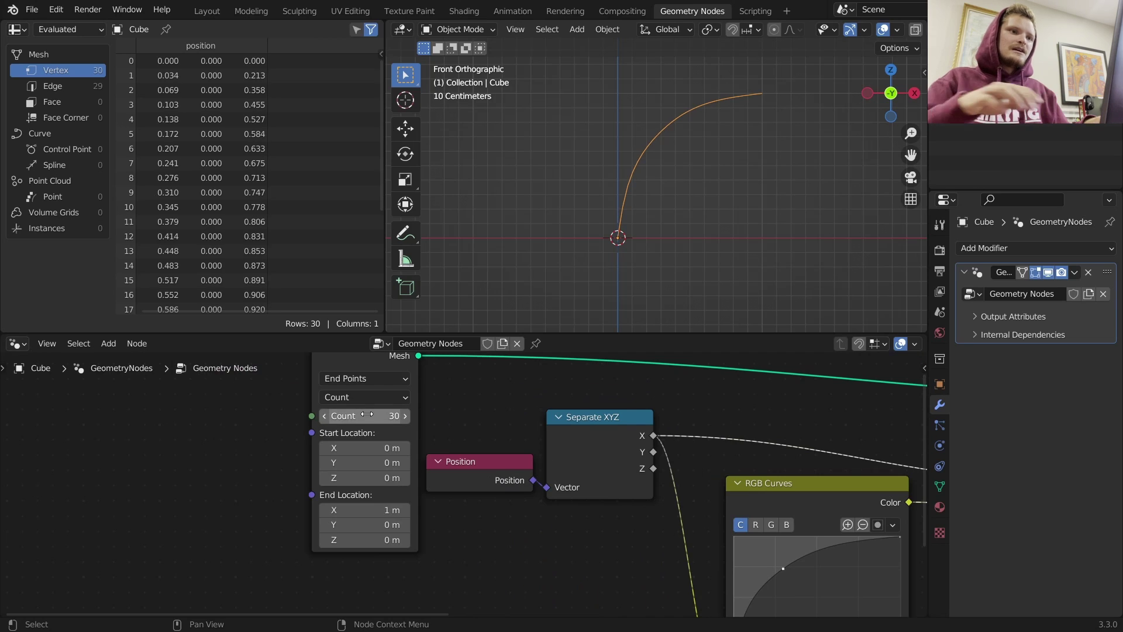
- Undo the RGB curve edits and the Mesh Line count change
middle_drag(681, 497, 524, 424)
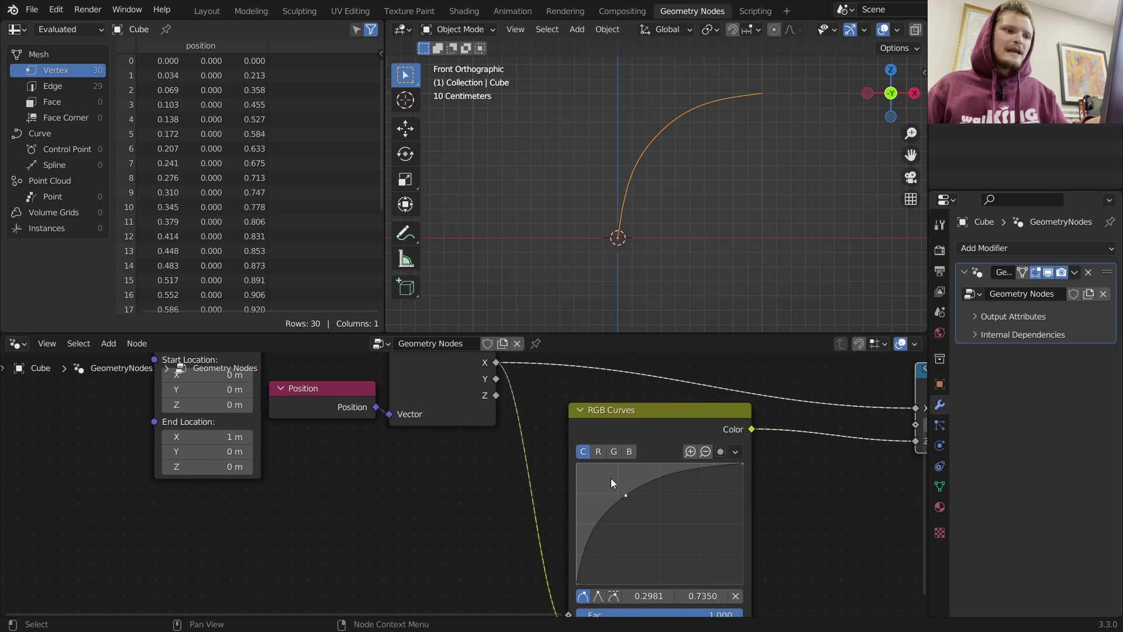
drag(661, 478, 643, 524)
key(ctrl+z)
key(ctrl+z)
key(ctrl+z)
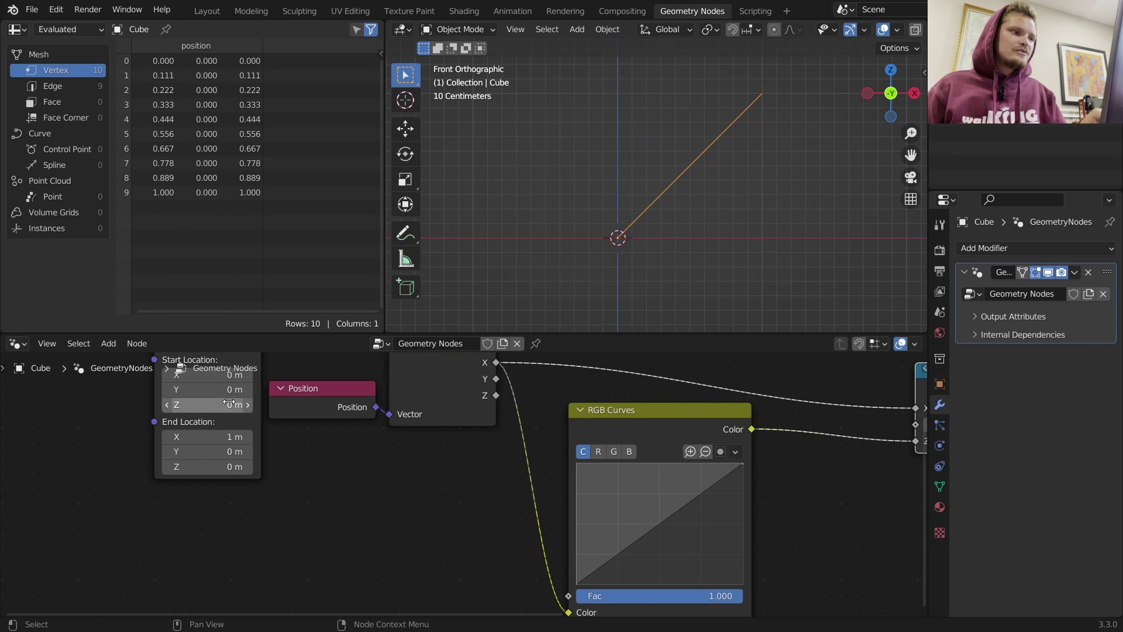
- Set the Mesh Line node's Count to 30
middle_drag(243, 392, 264, 438)
click(231, 390)
text(30)
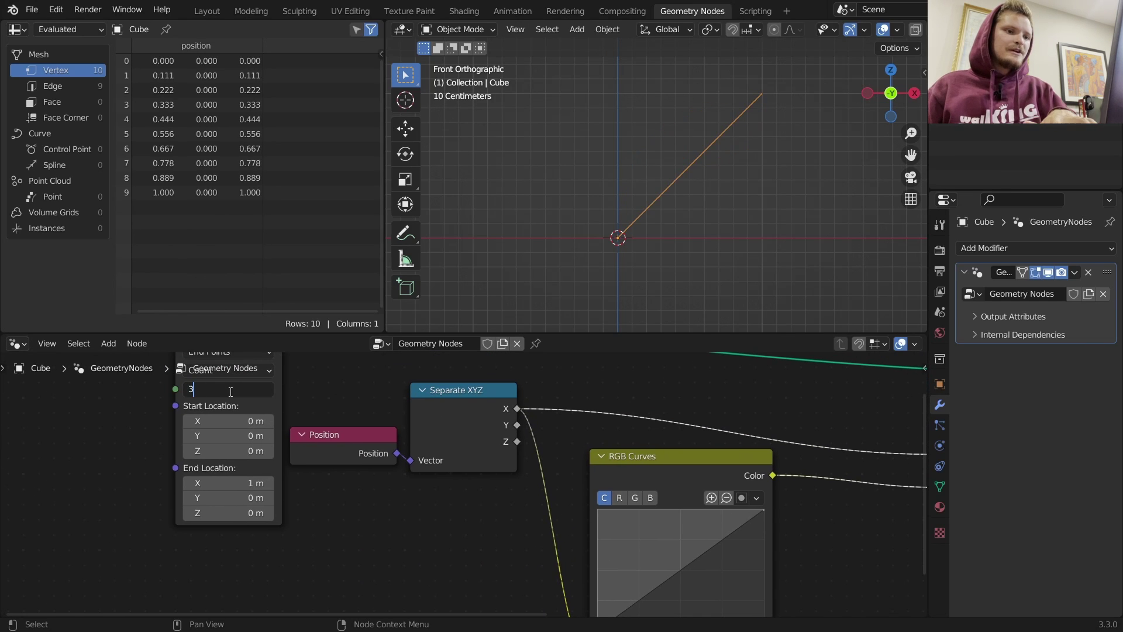
key(Return)
- Lower the RGB curve's end point to 1.0, 0.0 so the whole curve is flat at zero
middle_drag(698, 514, 556, 446)
drag(620, 443, 556, 551)
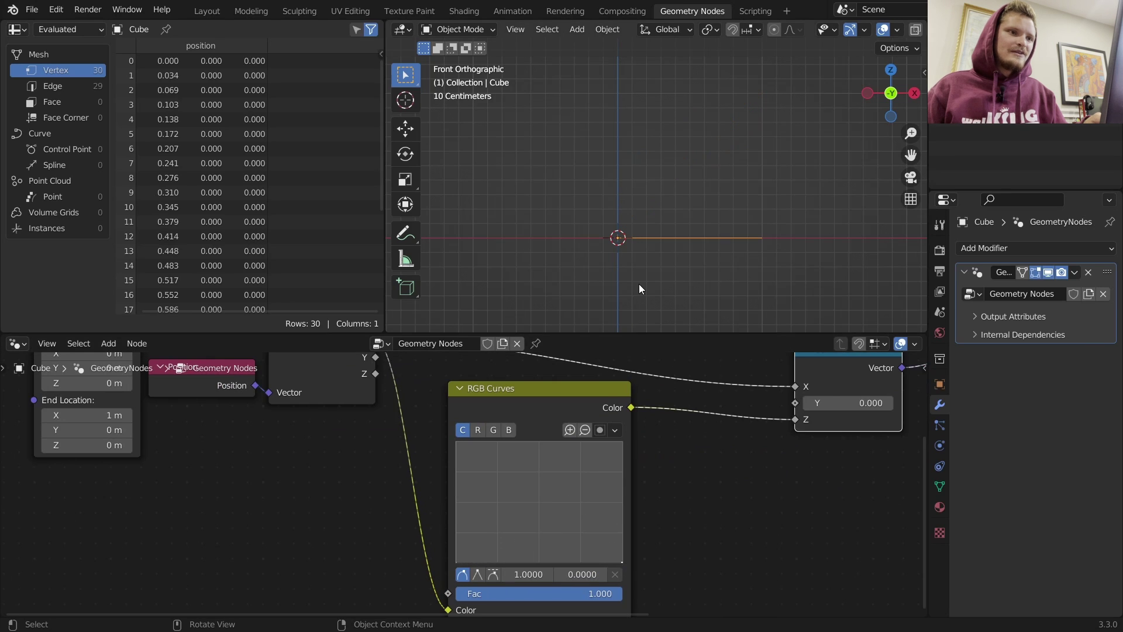
mouse_move(656, 240)
mouse_down()
mouse_move(782, 257)
mouse_move(747, 238)
mouse_up()
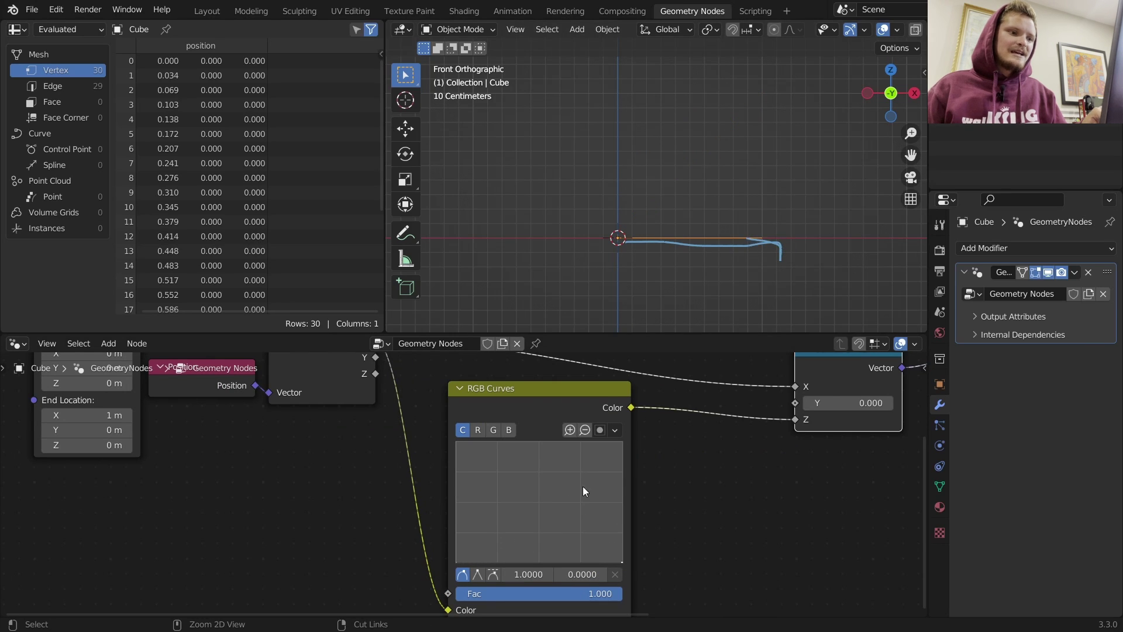
key(ctrl+z)
- Add a middle control point to the RGB curve at X 0.5 and about 0.23 high to form an arch
drag(528, 560, 536, 535)
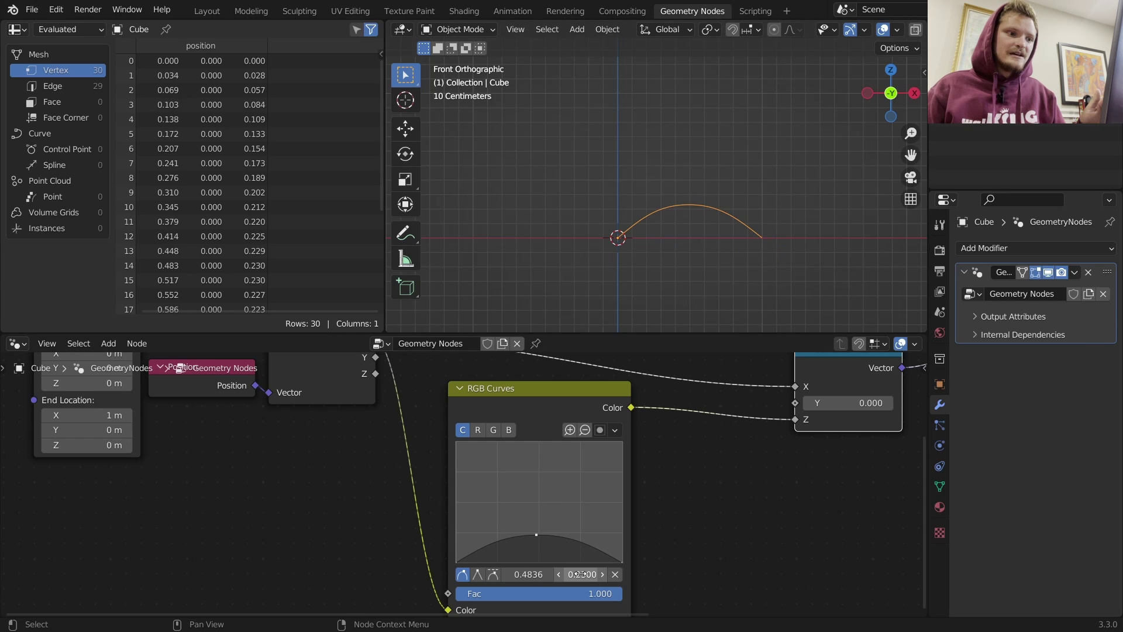
click(536, 574)
text(0.5)
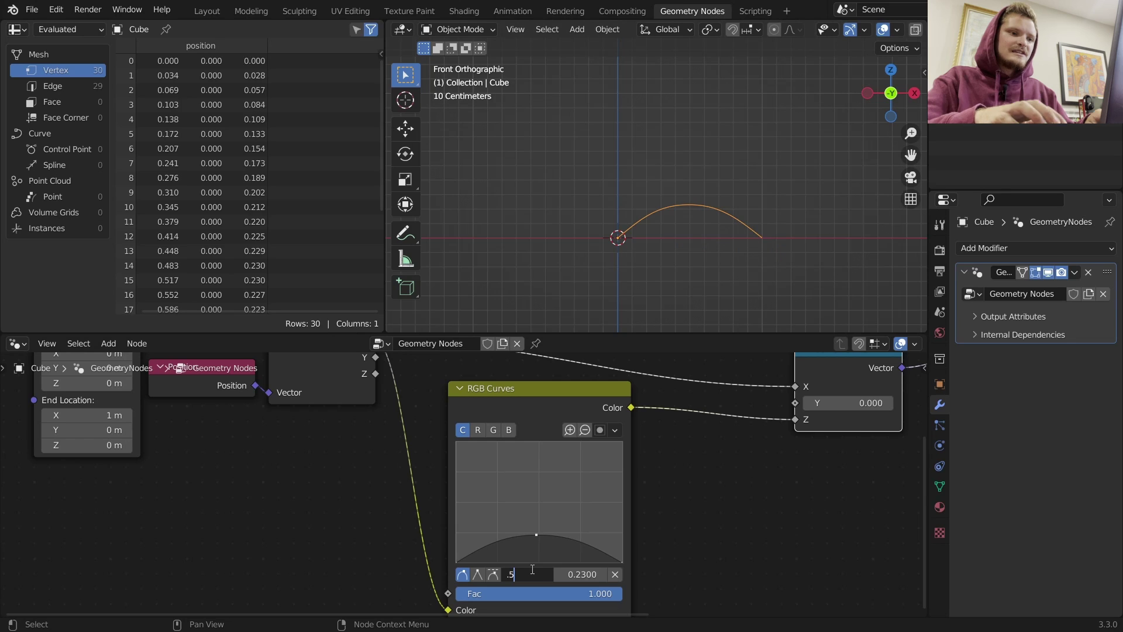
key(Return)
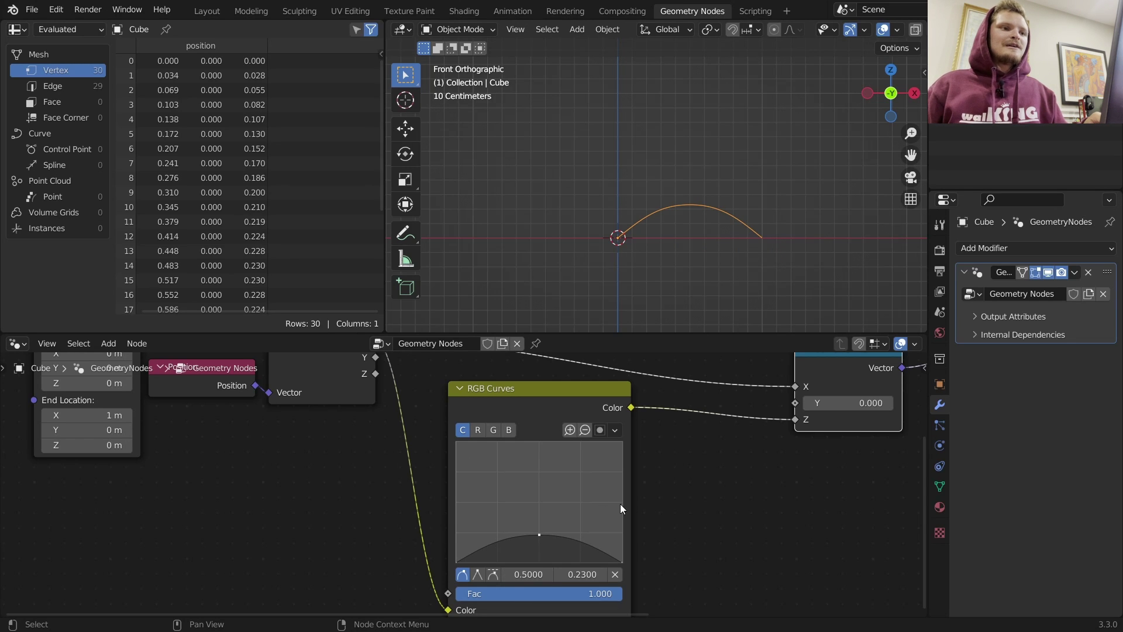
- Try skewing the arch with an extra RGB curve point at about 0.20, 0.36, and undo it
mouse_move(700, 170)
middle_down()
mouse_move(674, 217)
mouse_move(672, 206)
middle_up()
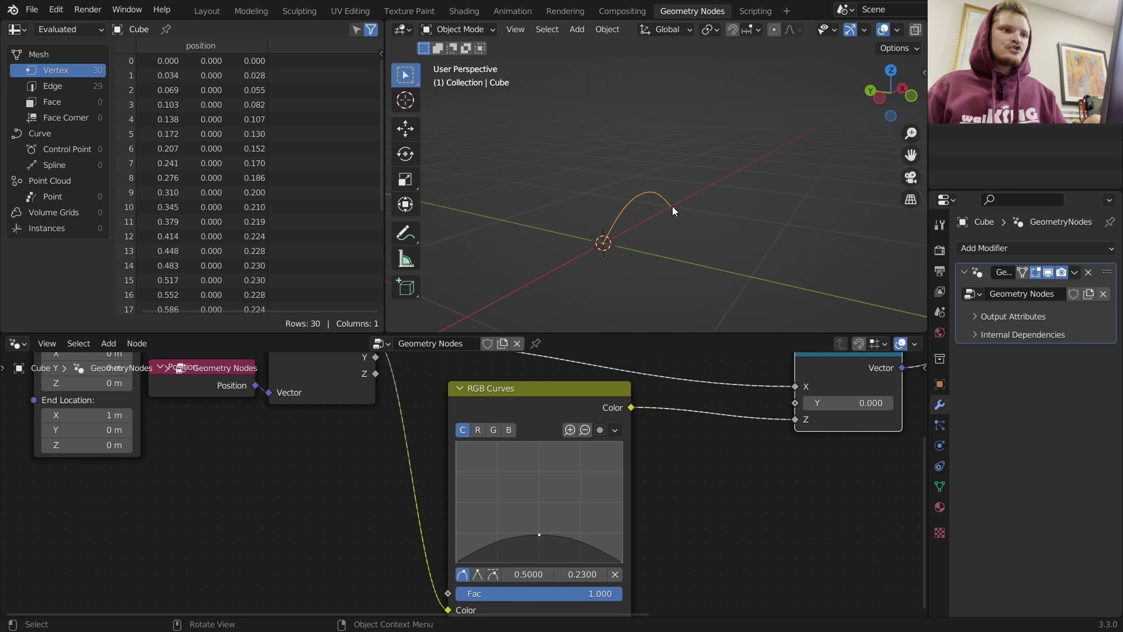
drag(638, 191, 494, 165)
key(ctrl+z)
key(ctrl+z)
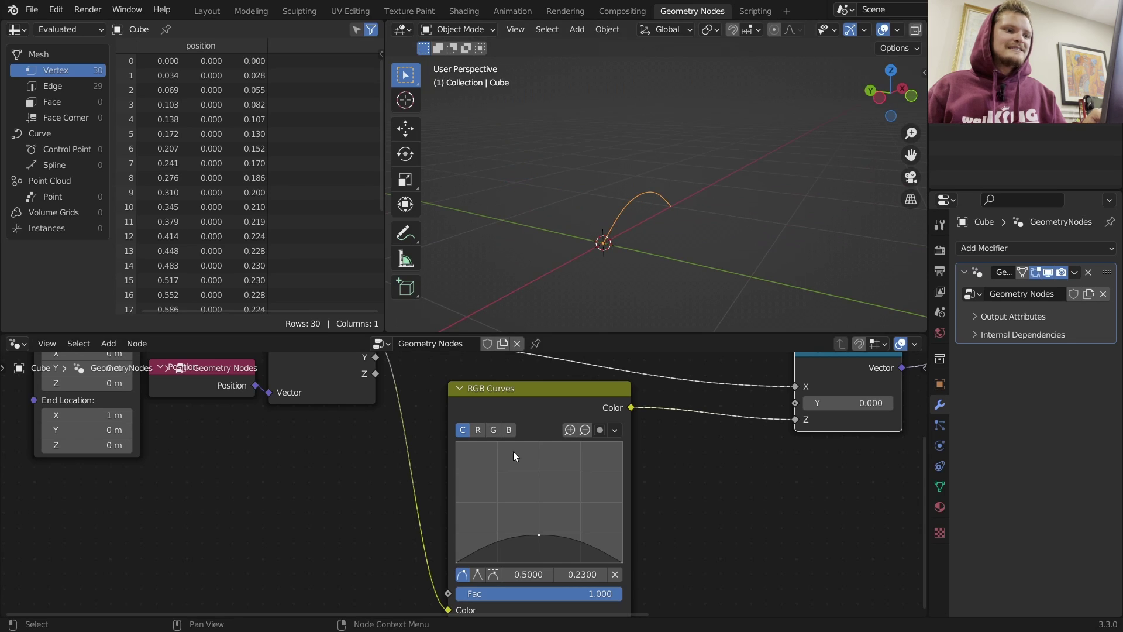
drag(500, 545, 489, 522)
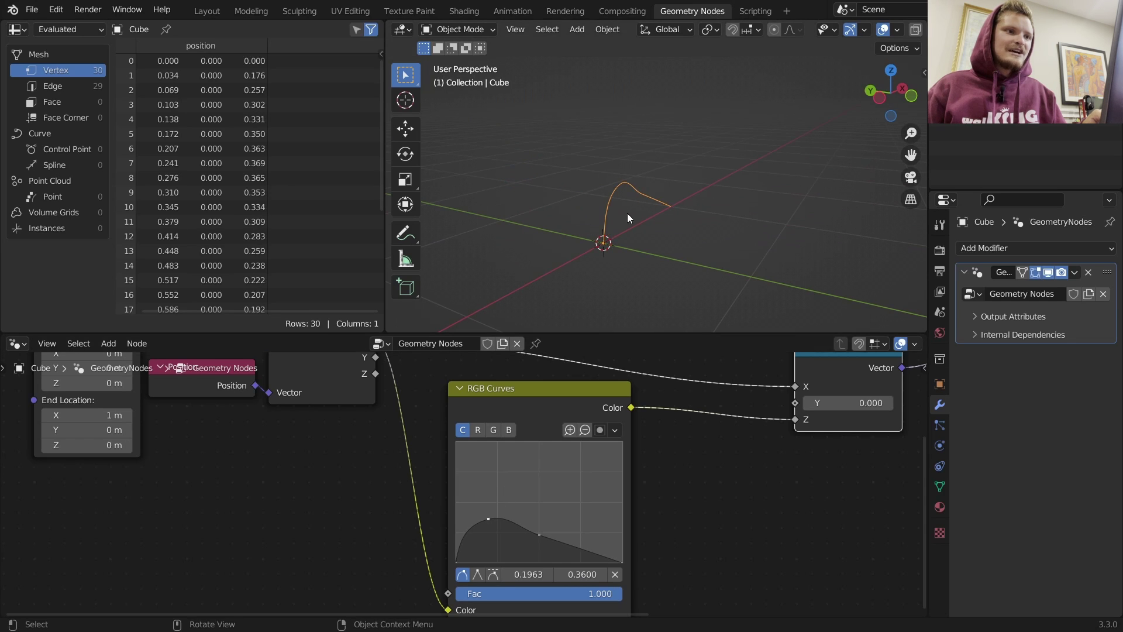
middle_drag(627, 217, 517, 224)
key(ctrl+z)
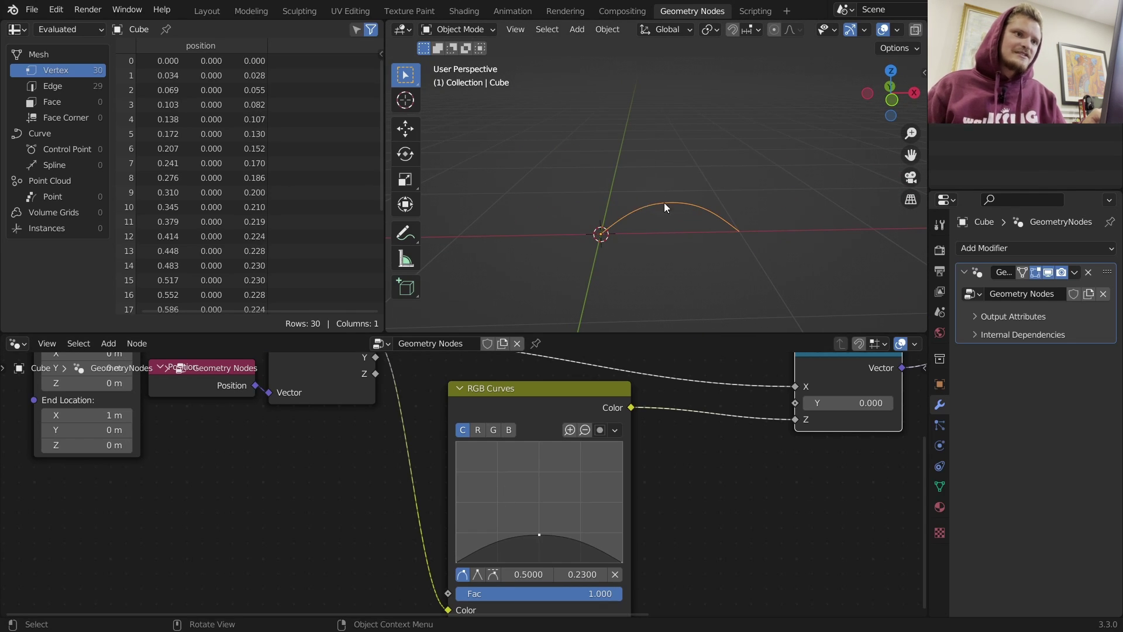
- Insert an Extrude Mesh node on the link between Set Position and Group Output
scroll(730, 454, down, 8)
middle_drag(748, 422, 470, 511)
key(shift+a)
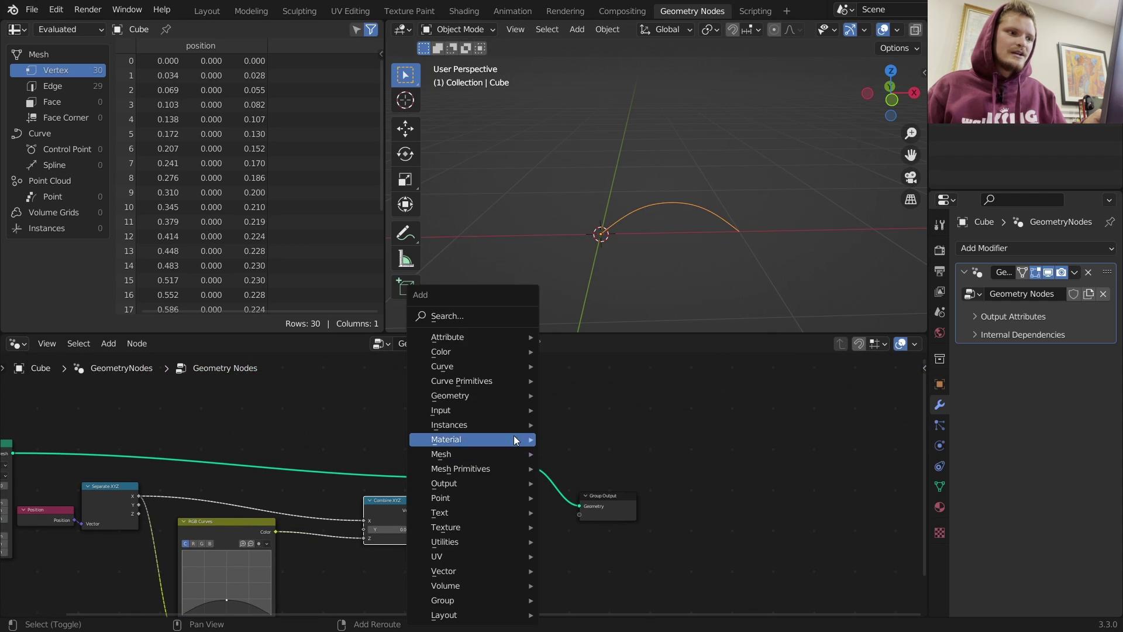
click(482, 321)
text(extr)
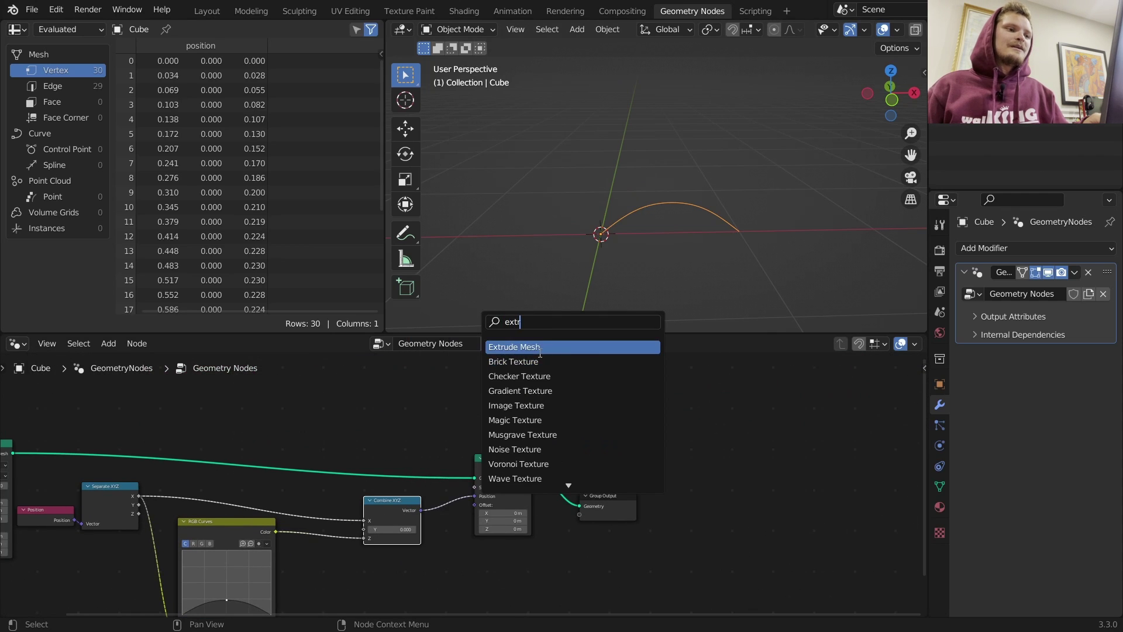
key(Return)
click(595, 458)
- Set the Extrude Mesh node's mode to Edges
scroll(617, 479, up, 2)
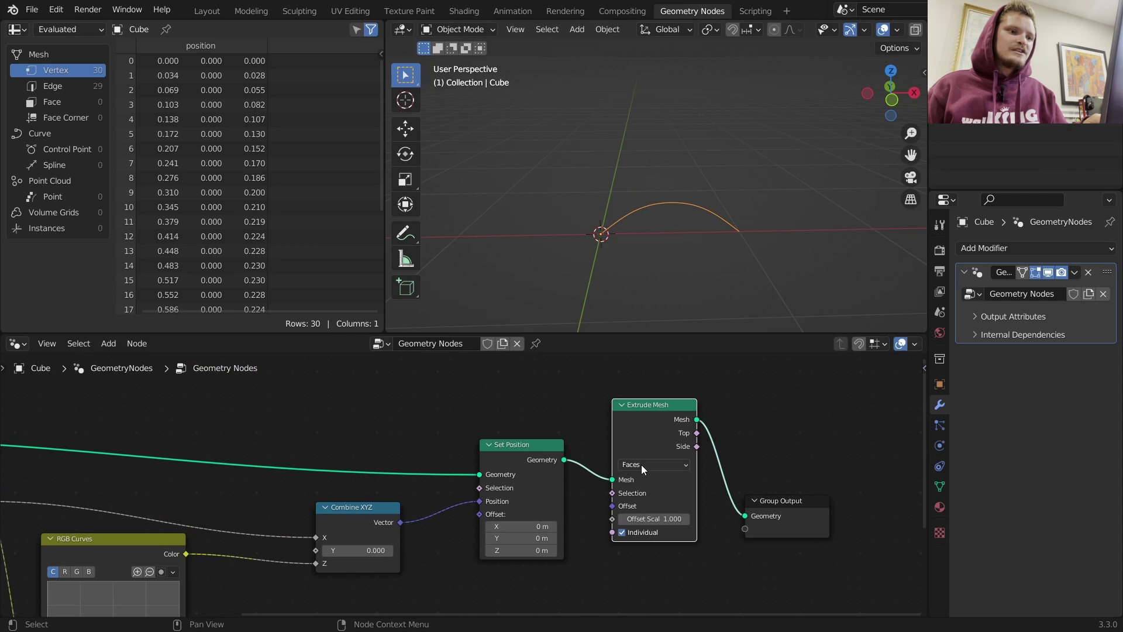
click(641, 465)
click(642, 490)
- Feed the Extrude Mesh node's Offset from a new Vector node with Y set to 1
middle_drag(642, 490, 594, 444)
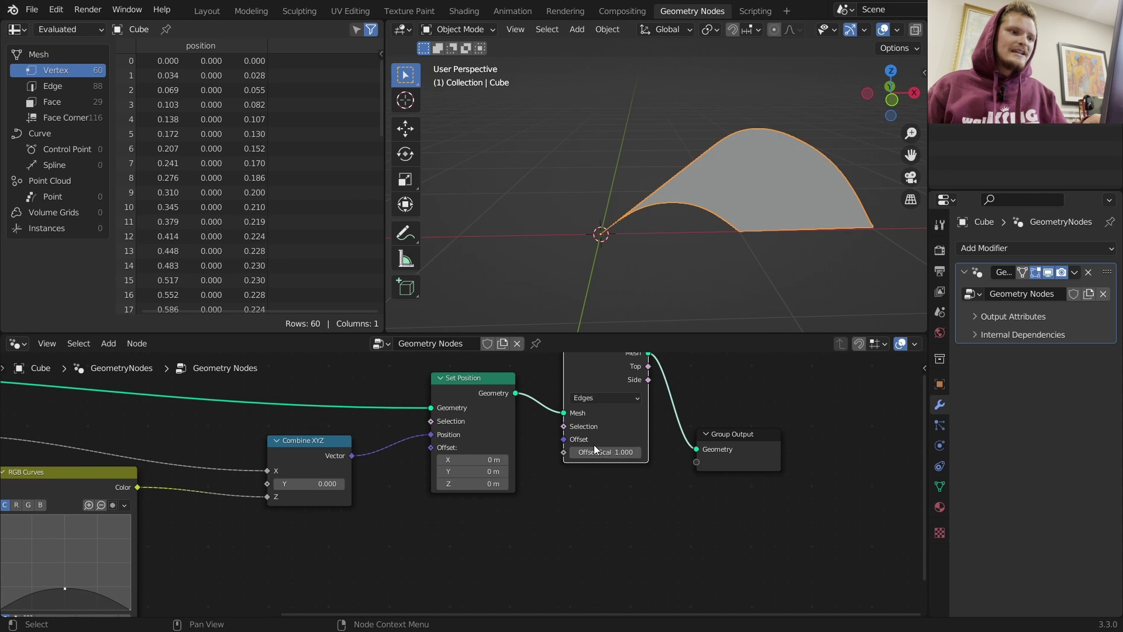
drag(563, 438, 409, 454)
text(vec)
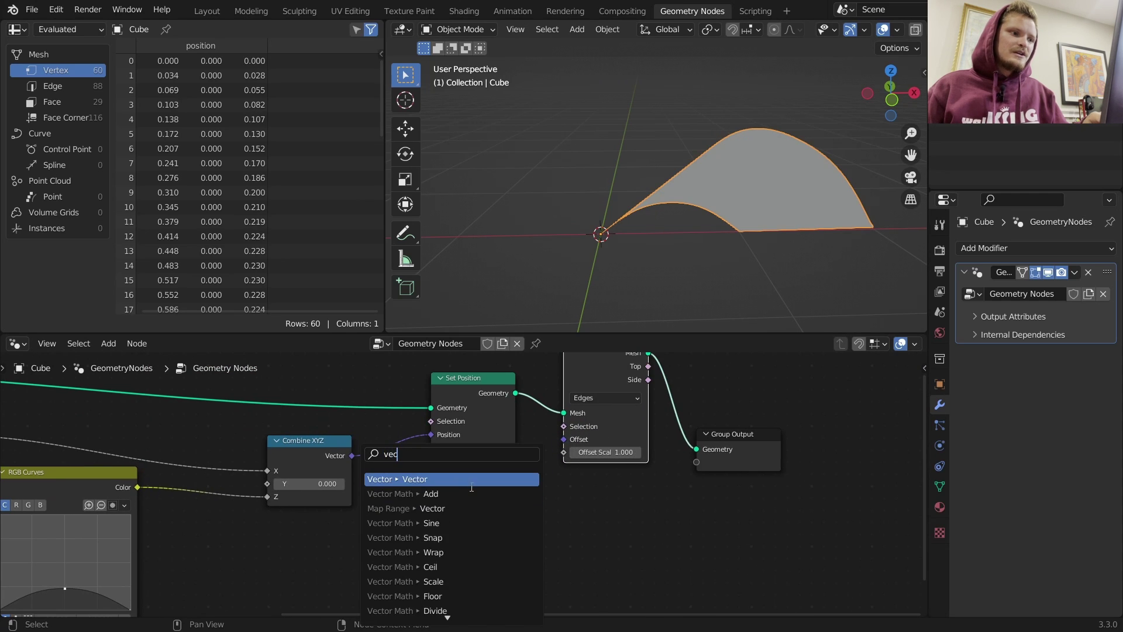
click(465, 481)
click(434, 509)
mouse_move(462, 546)
mouse_down()
mouse_move(502, 546)
mouse_move(461, 545)
mouse_up()
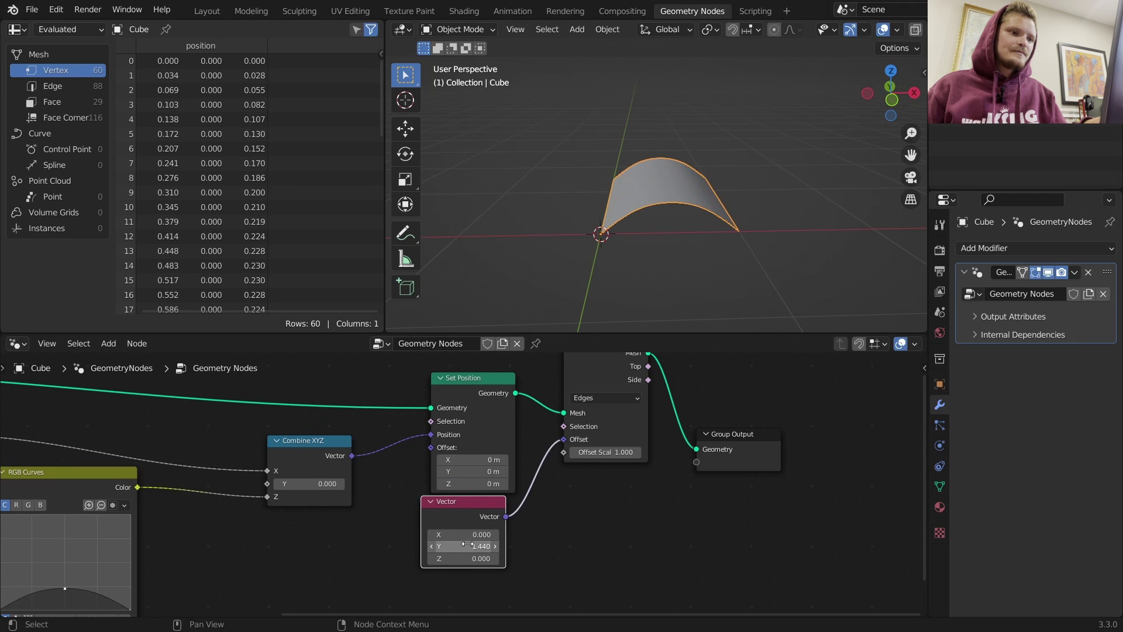
click(468, 545)
text(1)
key(Return)
middle_drag(632, 222, 759, 203)
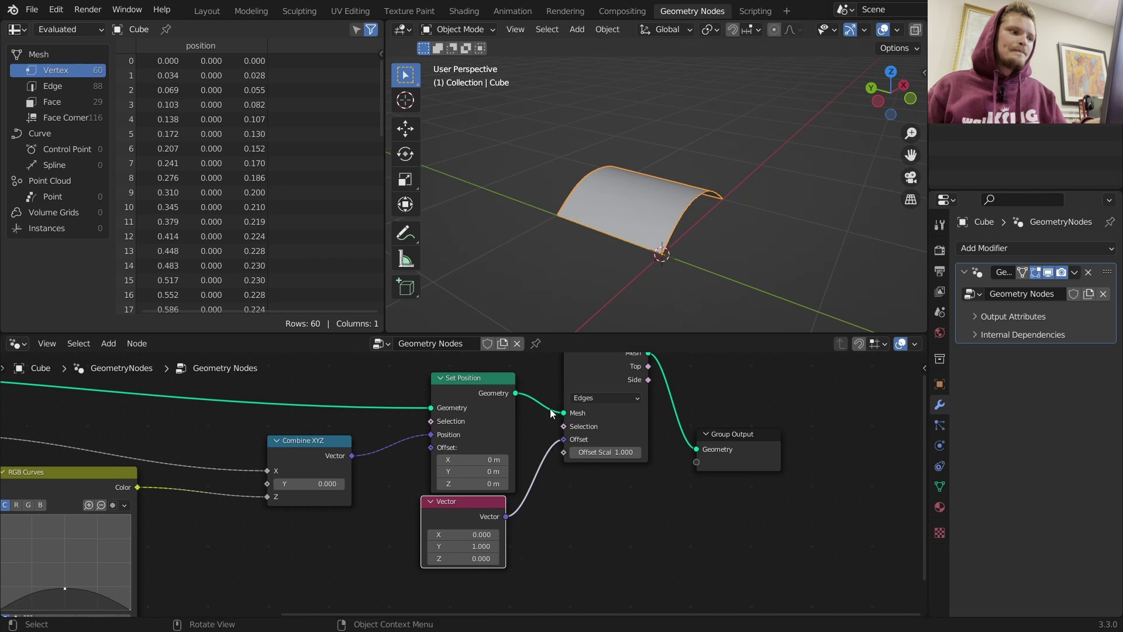
- Try moving the RGB curve's middle point to about 0.19, 0.30, and undo it
middle_drag(137, 564, 398, 479)
drag(327, 504, 284, 496)
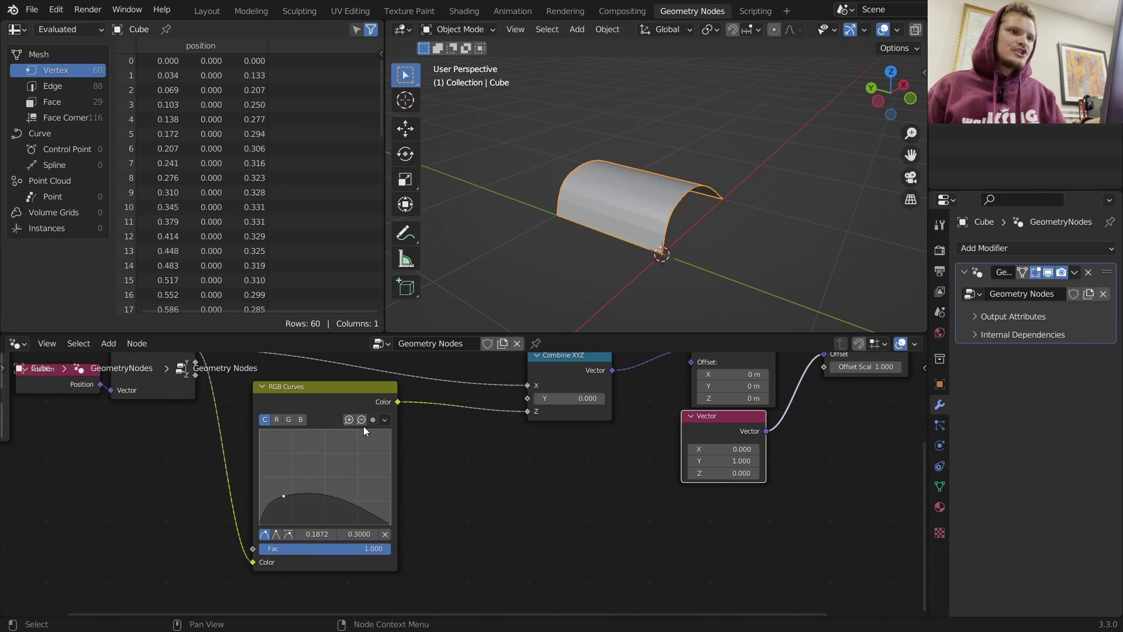
middle_drag(614, 229, 532, 187)
key(ctrl+z)
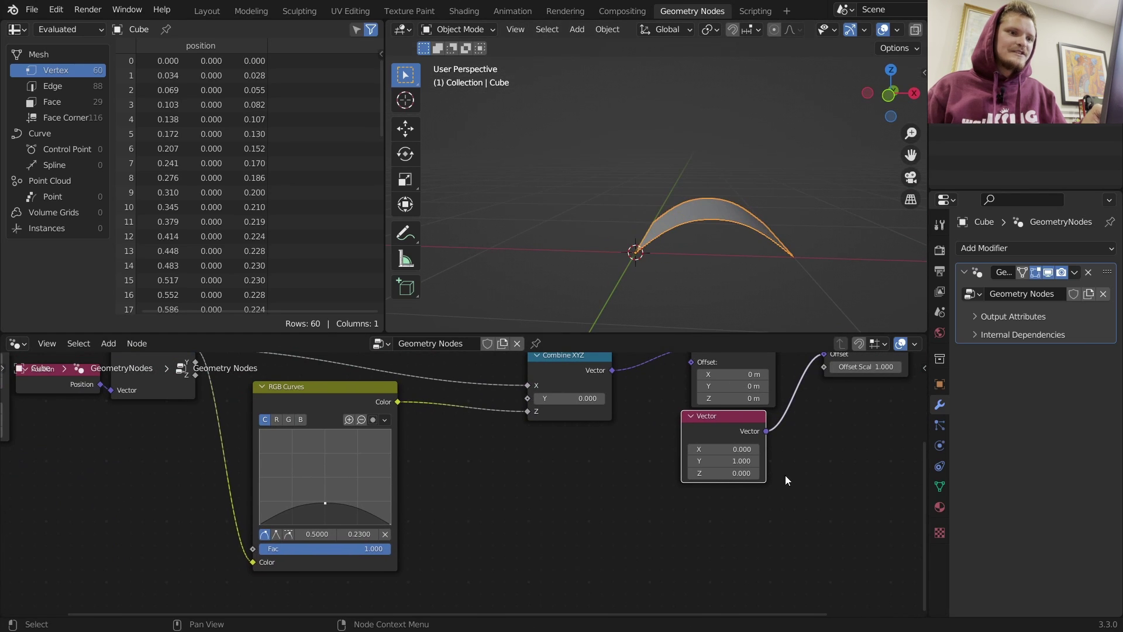
- Try an Offset Scale of 3 on the edge extrusion and settle on 2.5
middle_drag(784, 475, 620, 553)
click(699, 444)
text(3)
key(Return)
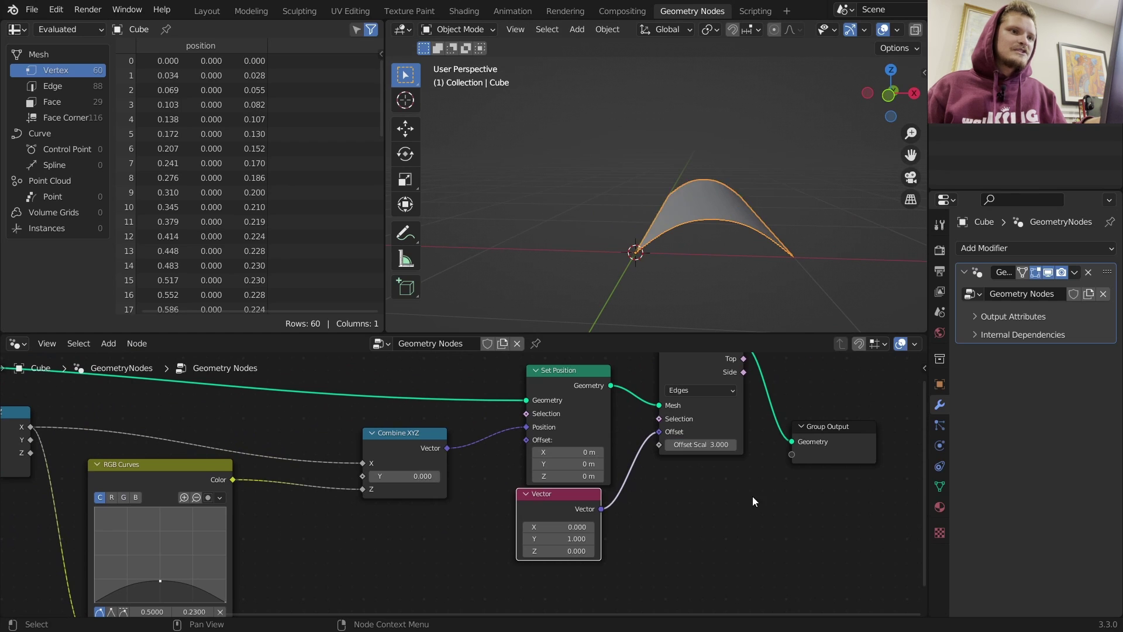
middle_drag(725, 252, 760, 237)
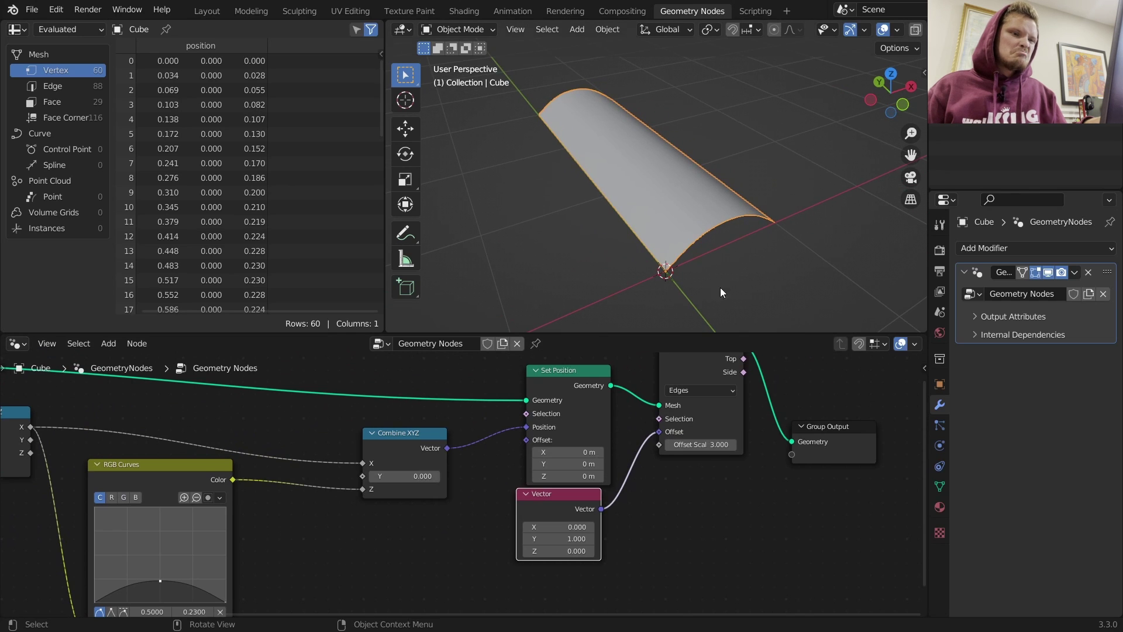
click(688, 440)
text(2.5)
key(Return)
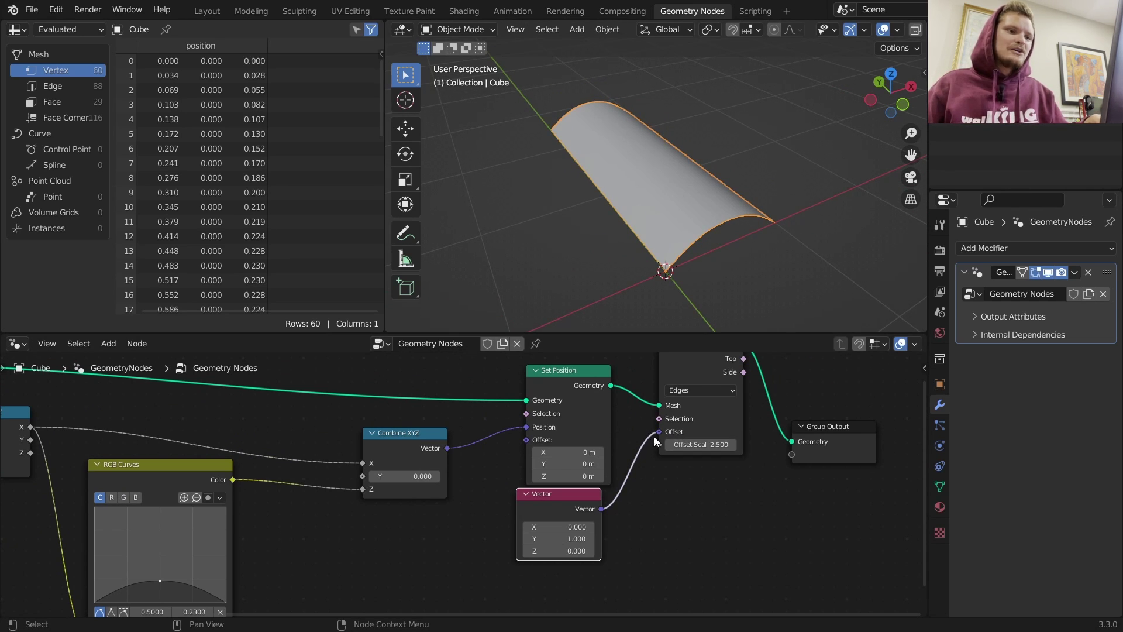
- Drive the edge extrusion's Offset Scale with a new Value node set to 2.5, placed below the Vector node
drag(660, 444, 639, 481)
text(va)
click(587, 480)
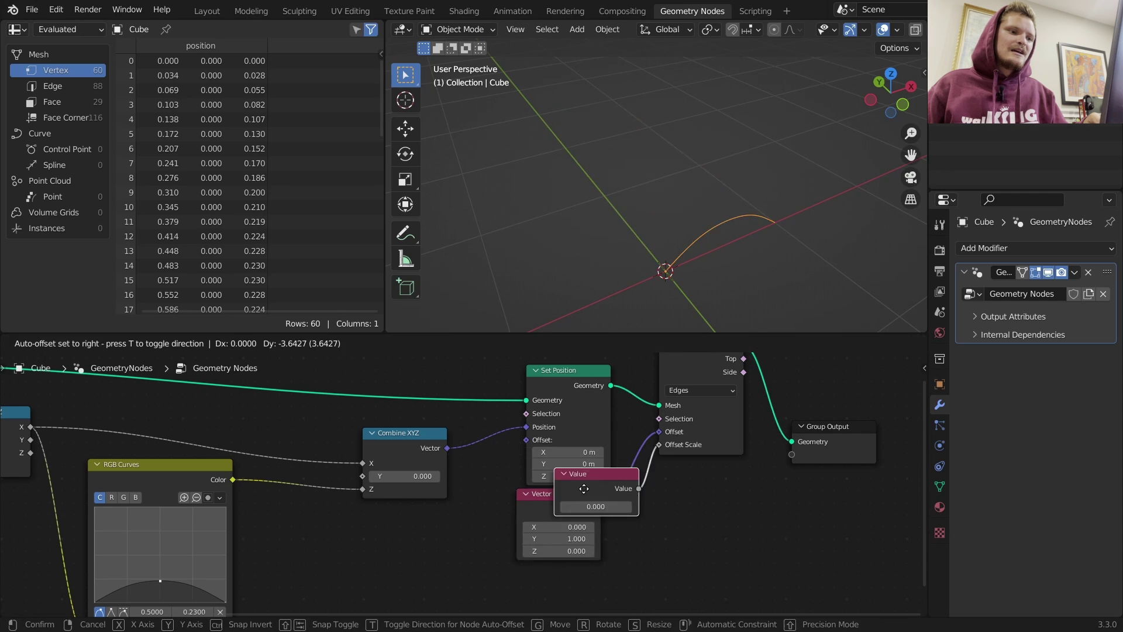
click(542, 568)
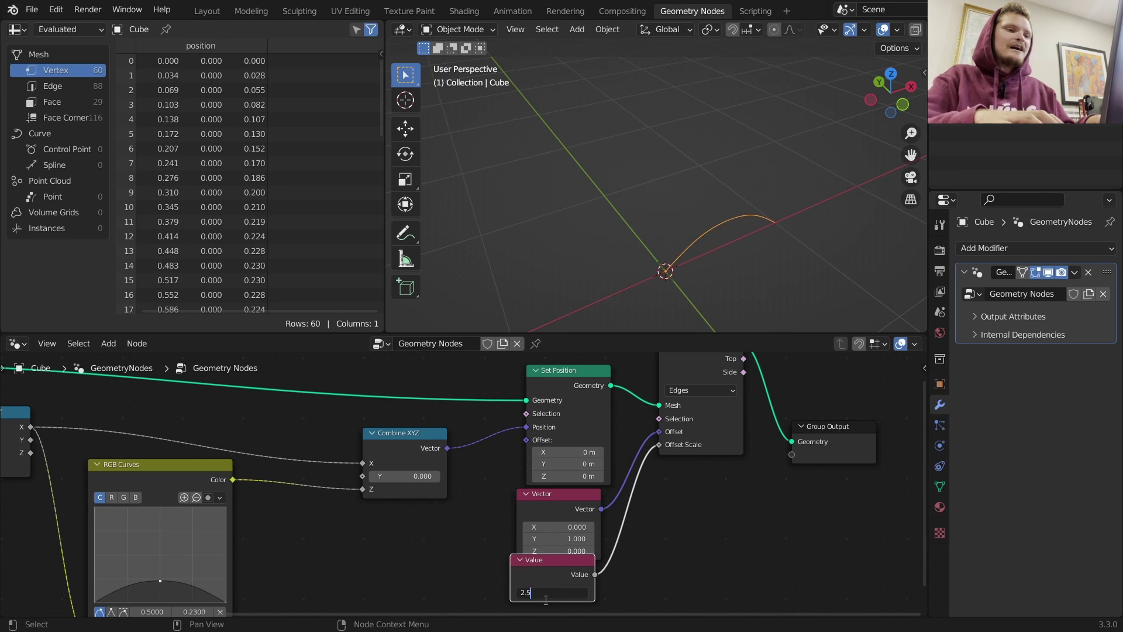
key(Return)
middle_drag(773, 237, 672, 188)
- Duplicate the Extrude Mesh node onto the link before Group Output and set the copy's mode to Faces
middle_drag(755, 390, 693, 421)
click(650, 378)
key(shift+d)
click(735, 385)
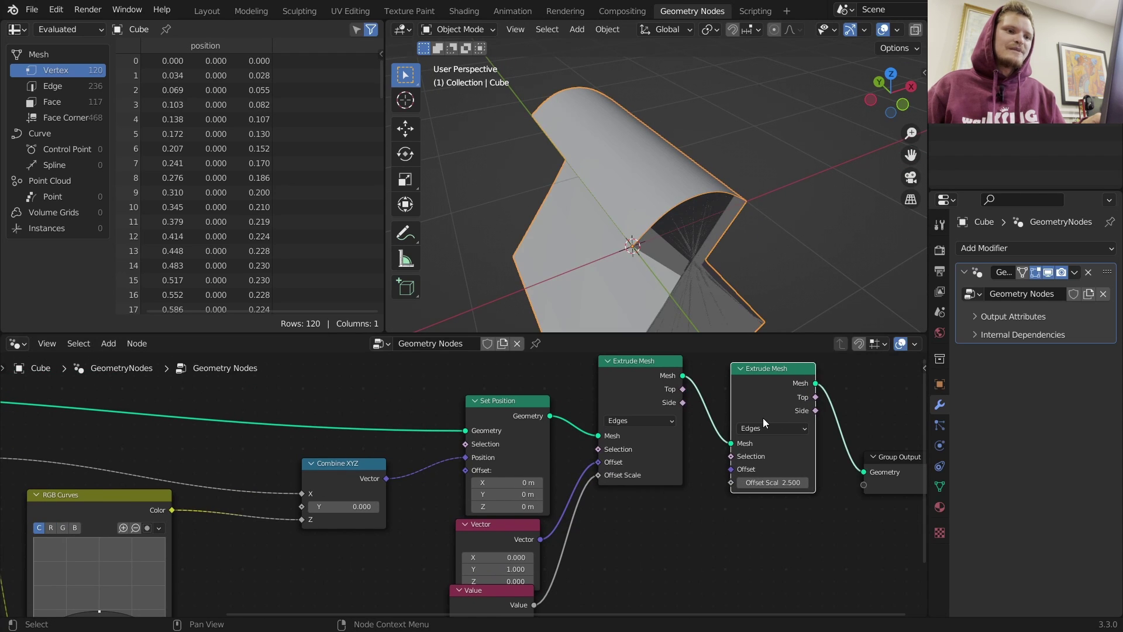
click(771, 428)
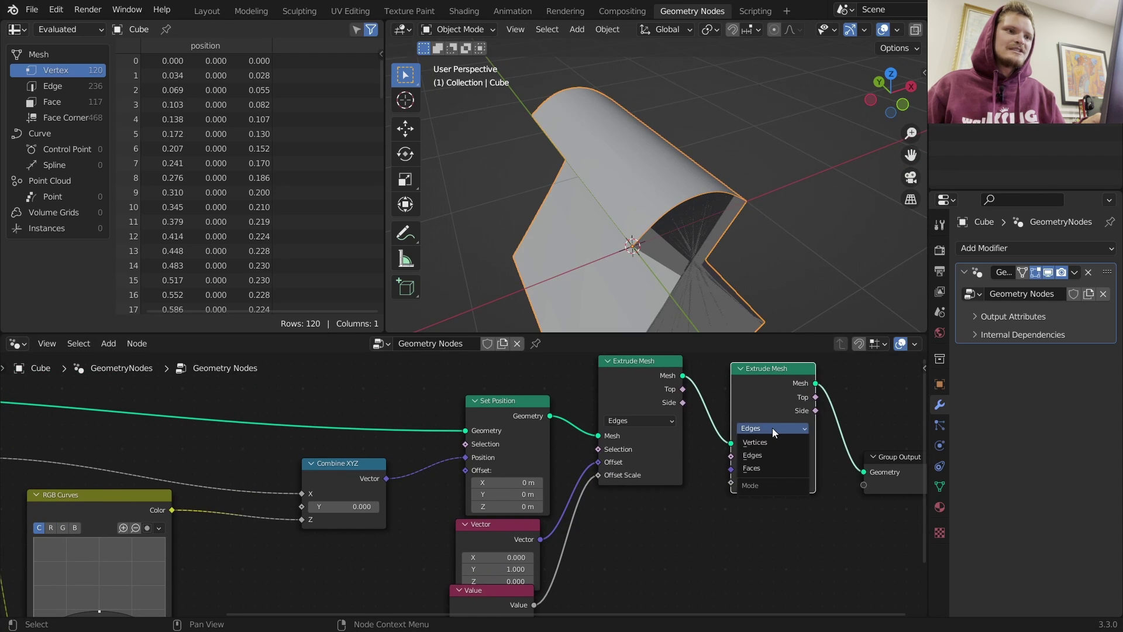
click(779, 468)
- Turn off Individual on the Faces Extrude Mesh node and set its Offset Scale to 0.06
click(791, 479)
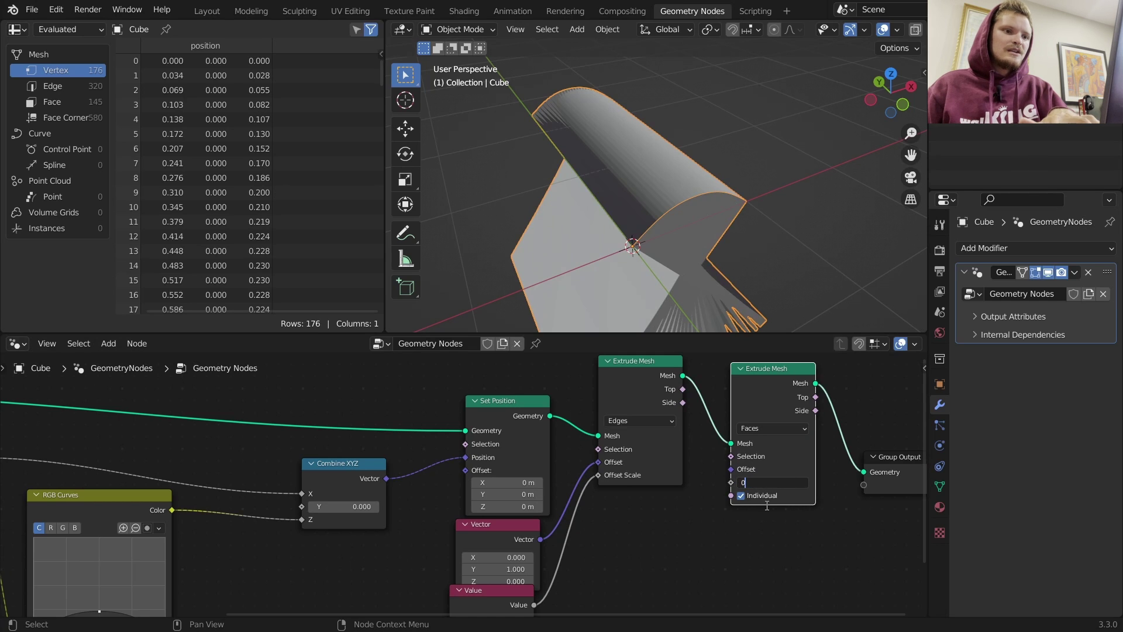
key(Return)
click(741, 495)
shift+drag(778, 480, 755, 481)
middle_drag(803, 481, 587, 496)
key(ctrl+z)
shift+drag(555, 496, 608, 496)
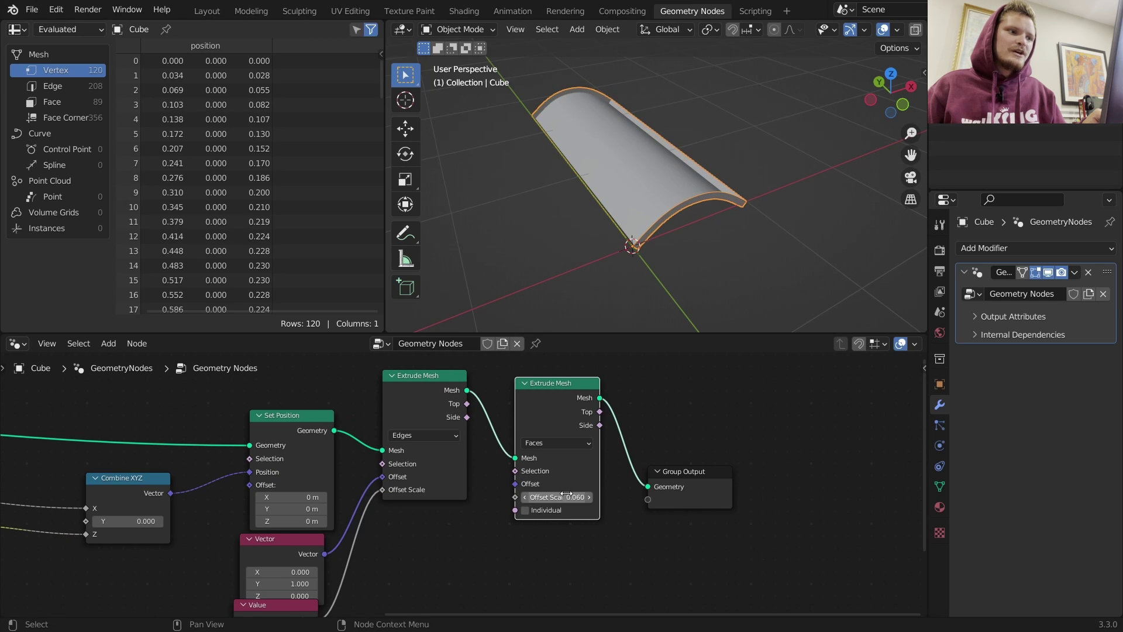
- Combine both Extrude Mesh outputs with a Join Geometry node and move Group Output farther along the chain
ctrl+shift+right_drag(568, 398, 442, 401)
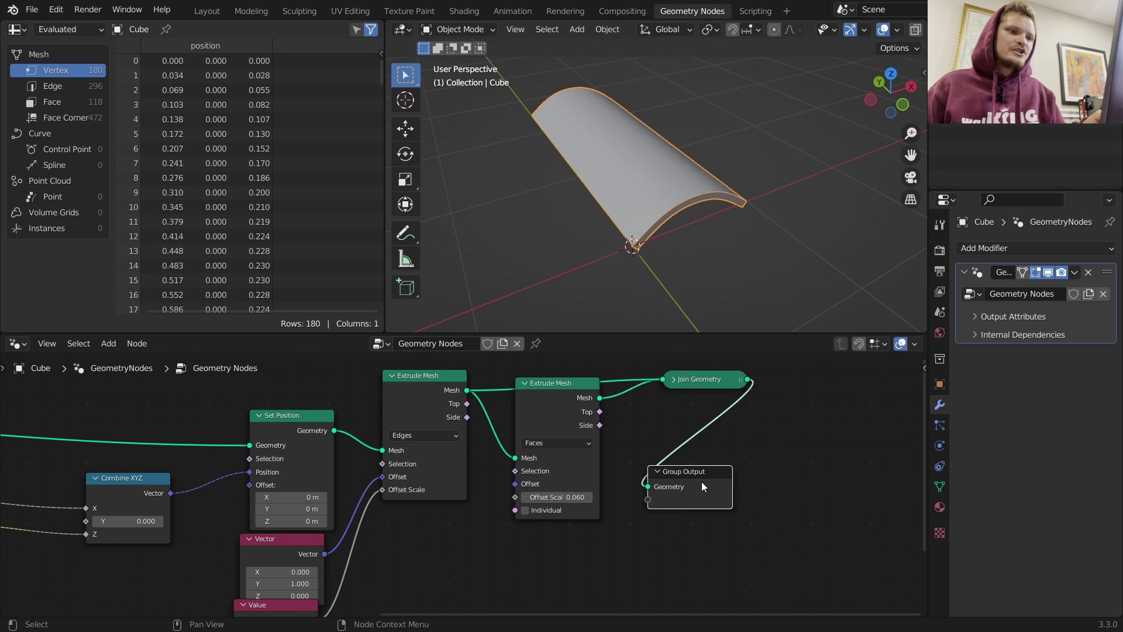
drag(700, 482, 876, 471)
- Preview the face extrusion, the edge extrusion and the joined geometry in turn to compare their surfaces
ctrl+shift+click(581, 390)
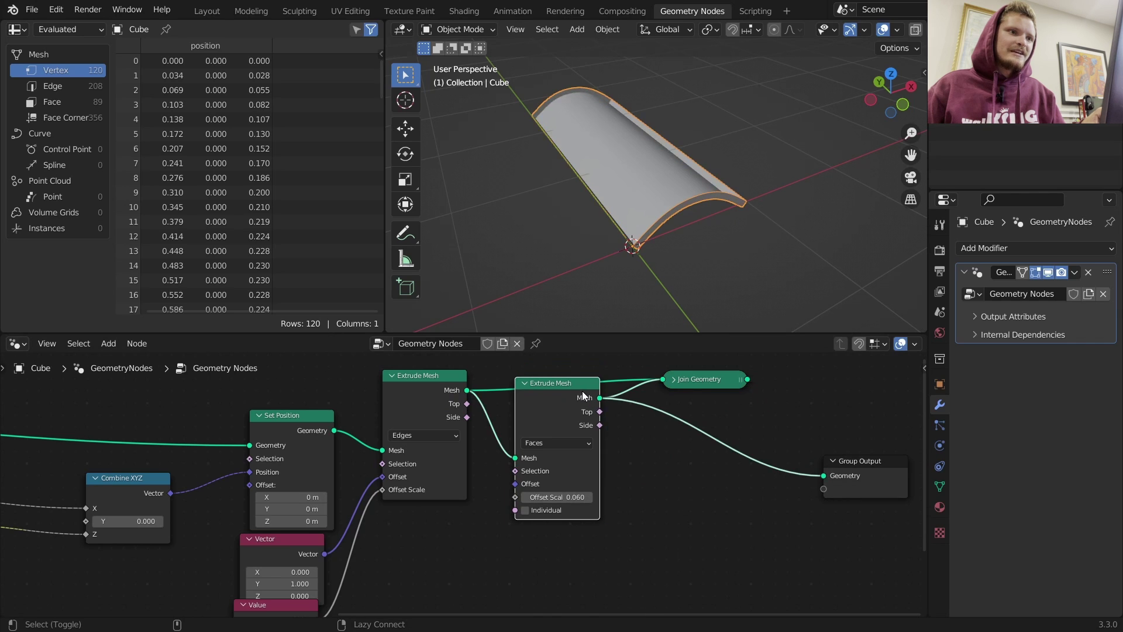
scroll(703, 179, up, 4)
mouse_move(702, 179)
middle_down()
mouse_move(750, 156)
mouse_move(709, 179)
middle_up()
alt+shift+click(464, 391)
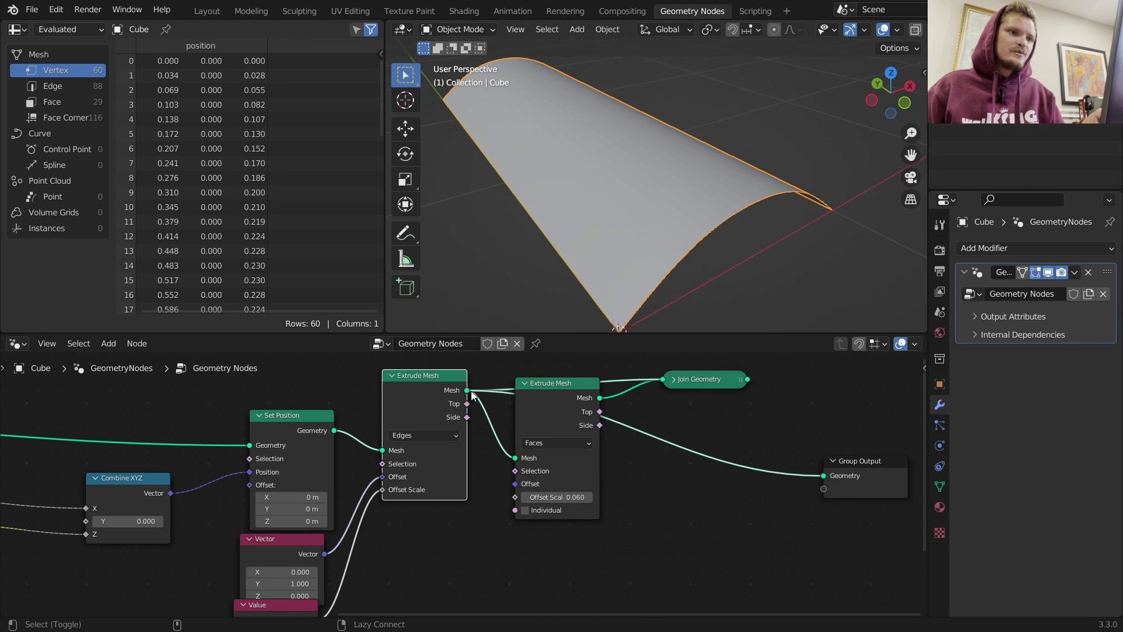
alt+shift+click(708, 373)
- Insert a Merge by Distance node between Join Geometry and Group Output
middle_drag(718, 396, 606, 418)
key(shift+a)
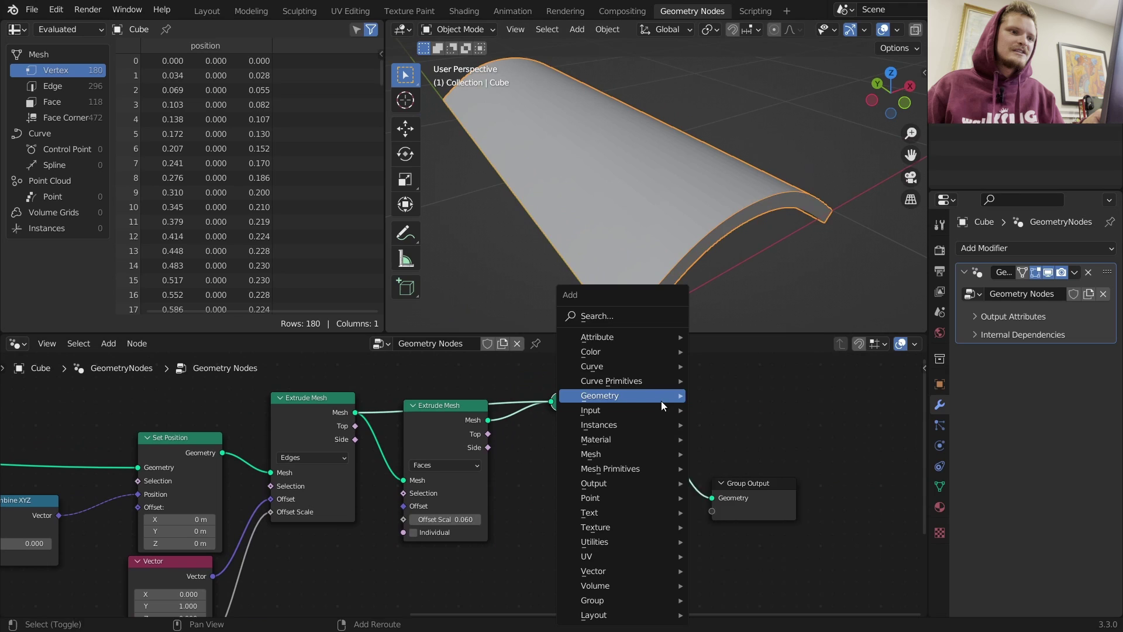
click(637, 316)
text(mergge)
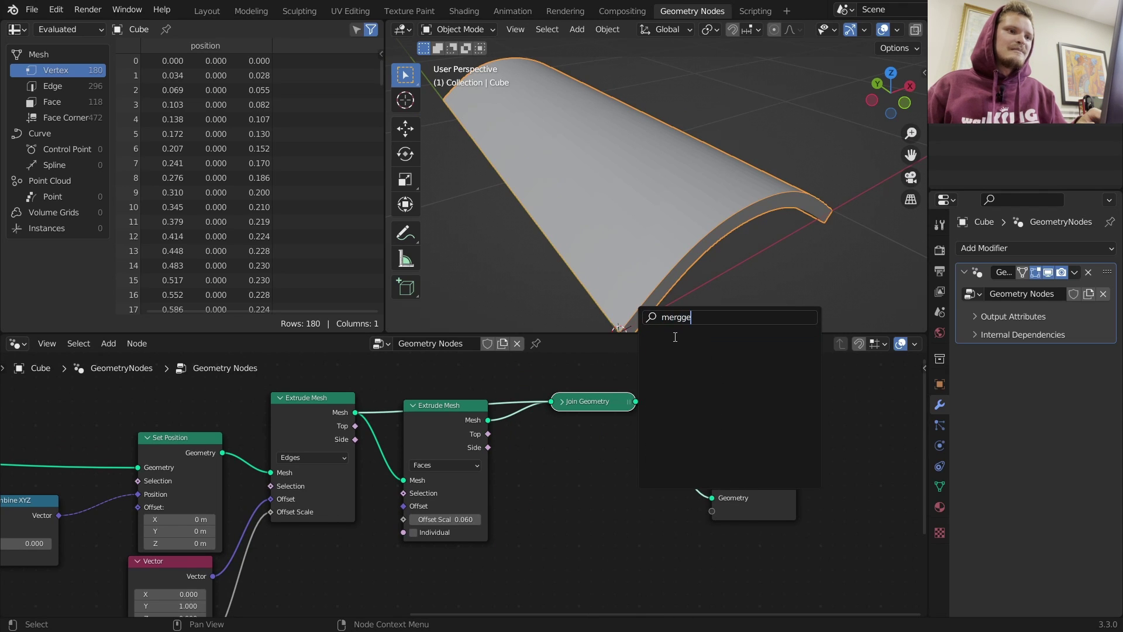
key(BackSpace)
key(Return)
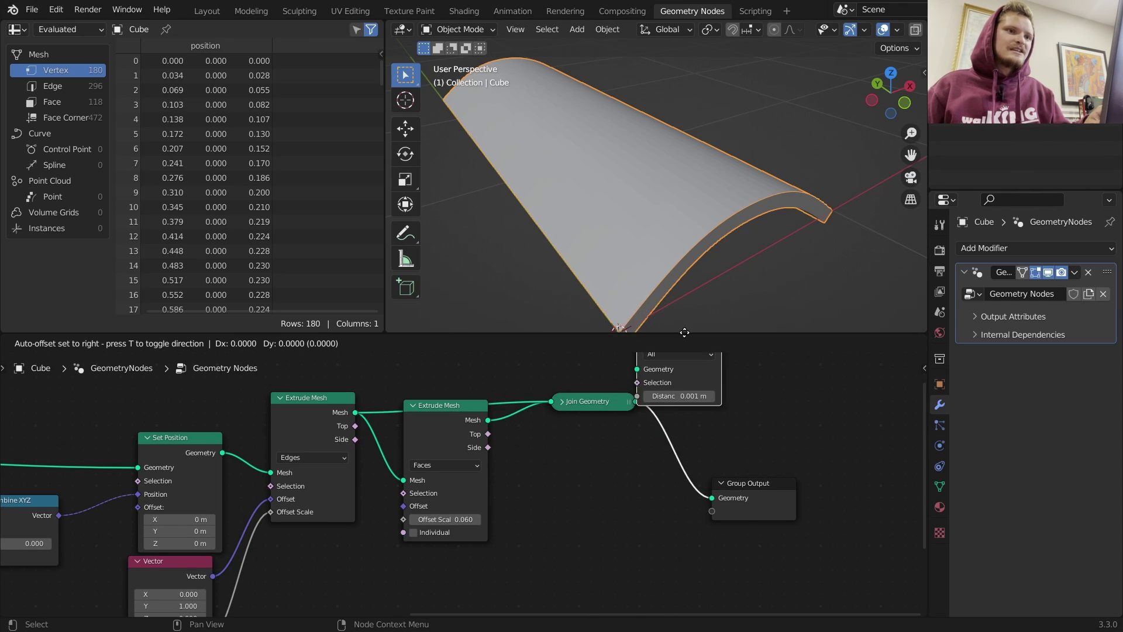
click(693, 392)
middle_drag(661, 305, 608, 222)
- Try reshaping the arch with RGB curve points, including one at about 0.55, 0.09, and undo the changes
middle_drag(150, 519, 629, 422)
mouse_move(256, 550)
mouse_down()
mouse_move(244, 504)
mouse_move(230, 552)
mouse_move(246, 550)
mouse_move(218, 538)
mouse_move(256, 564)
mouse_up()
middle_drag(781, 188, 714, 244)
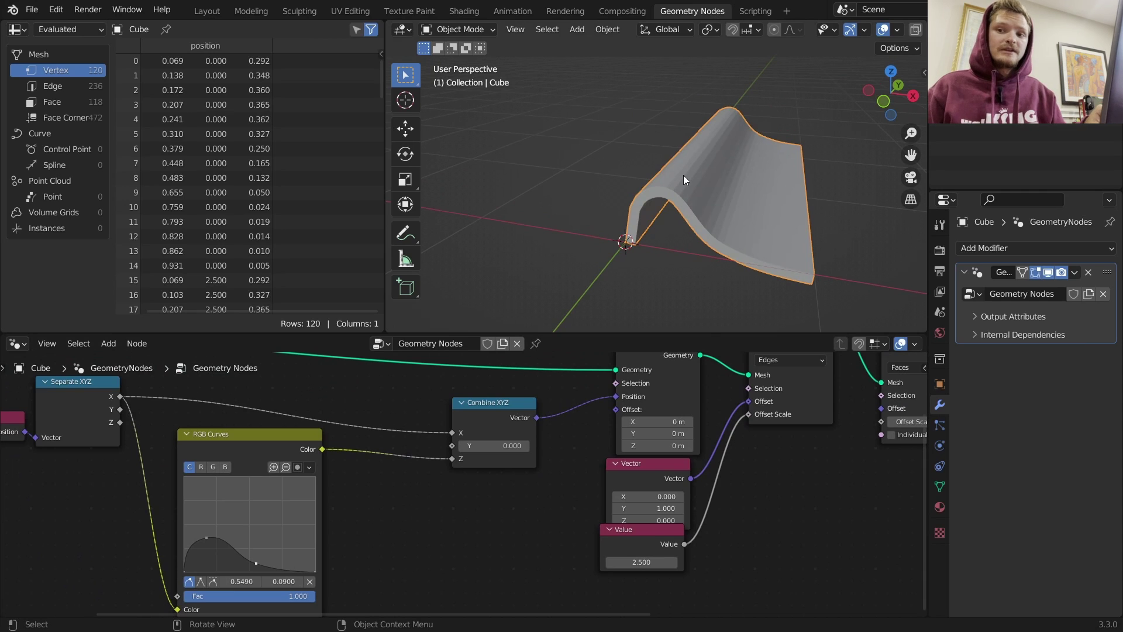
key(ctrl+z)
key(ctrl+z)
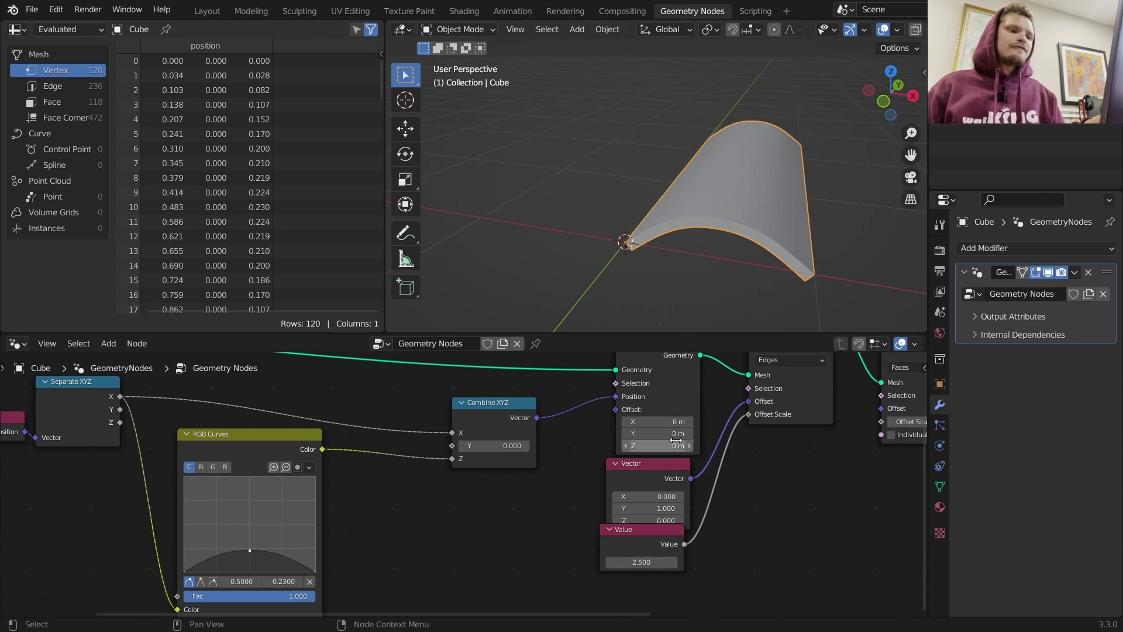
- Try fine-tuning the Faces Extrude Mesh node's Offset Scale and check the arched panel's thickness
middle_drag(857, 412, 595, 429)
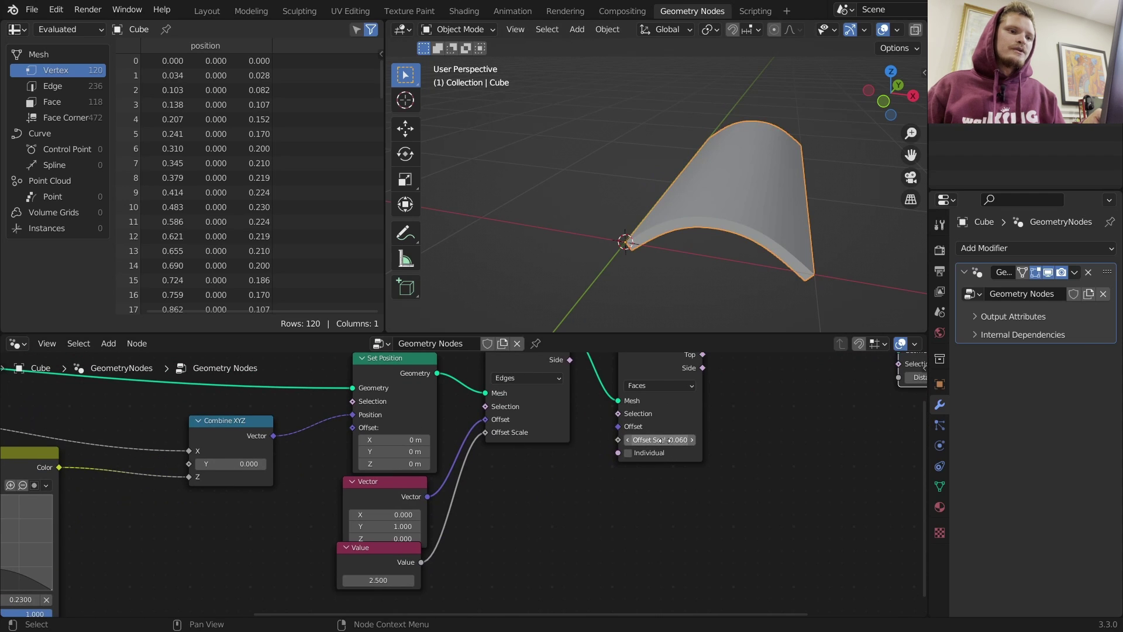
mouse_move(668, 439)
shift+mouse_down()
mouse_move(696, 439)
mouse_move(684, 439)
shift+mouse_up()
scroll(743, 423, down, 6)
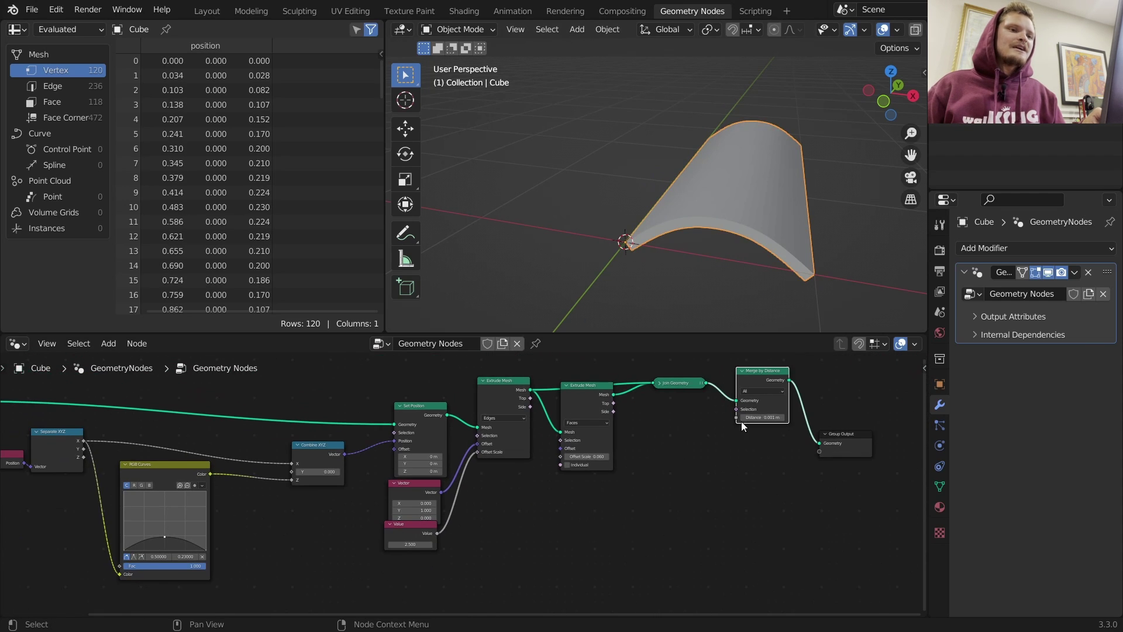
middle_drag(820, 407, 677, 425)
middle_drag(725, 260, 630, 227)
scroll(630, 227, down, 2)
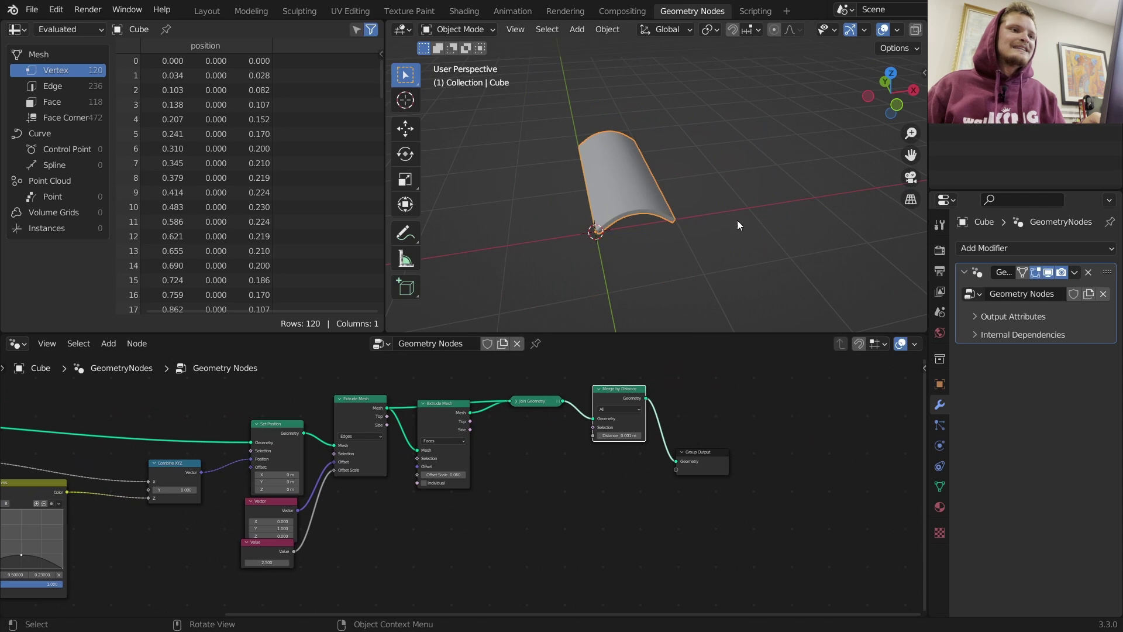
- Try a freehand annotation stroke across the front opening of the arched panel, and undo it
middle_drag(738, 220, 603, 260)
drag(562, 260, 682, 234)
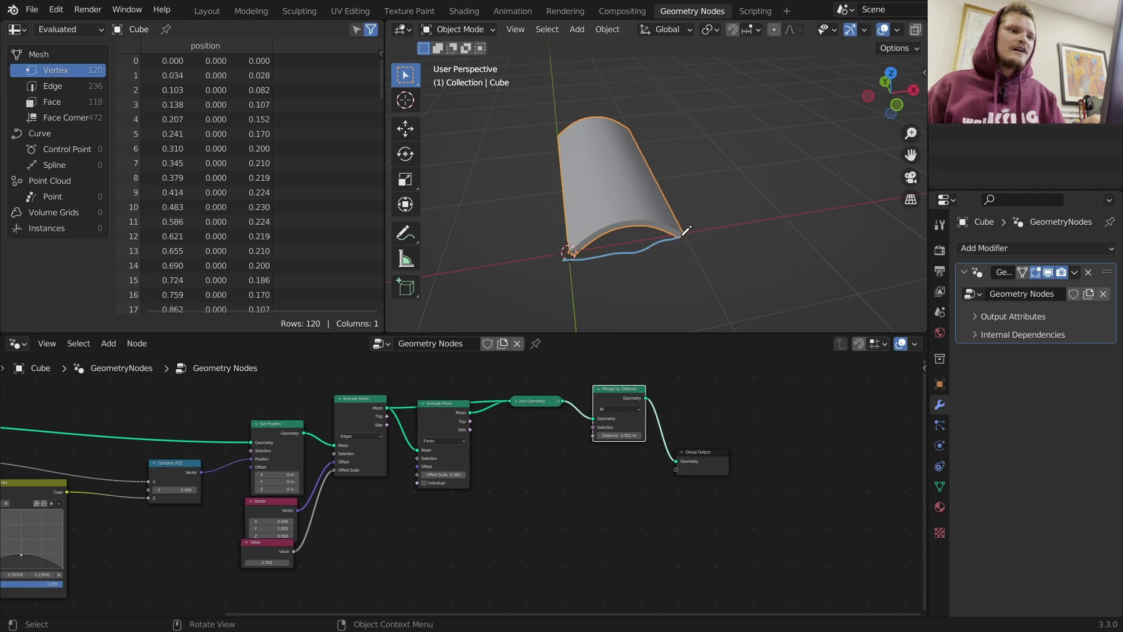
key(ctrl+z)
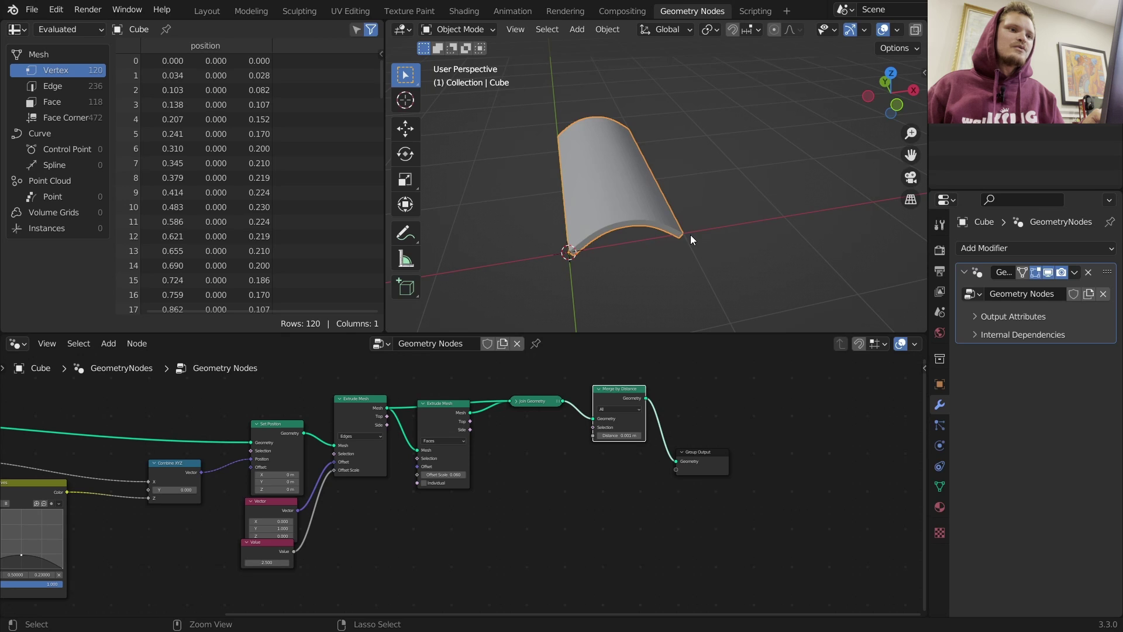
- Try an End Location X of 8.9 m on the original mesh line, and undo it
middle_drag(110, 497, 688, 477)
scroll(445, 462, up, 5)
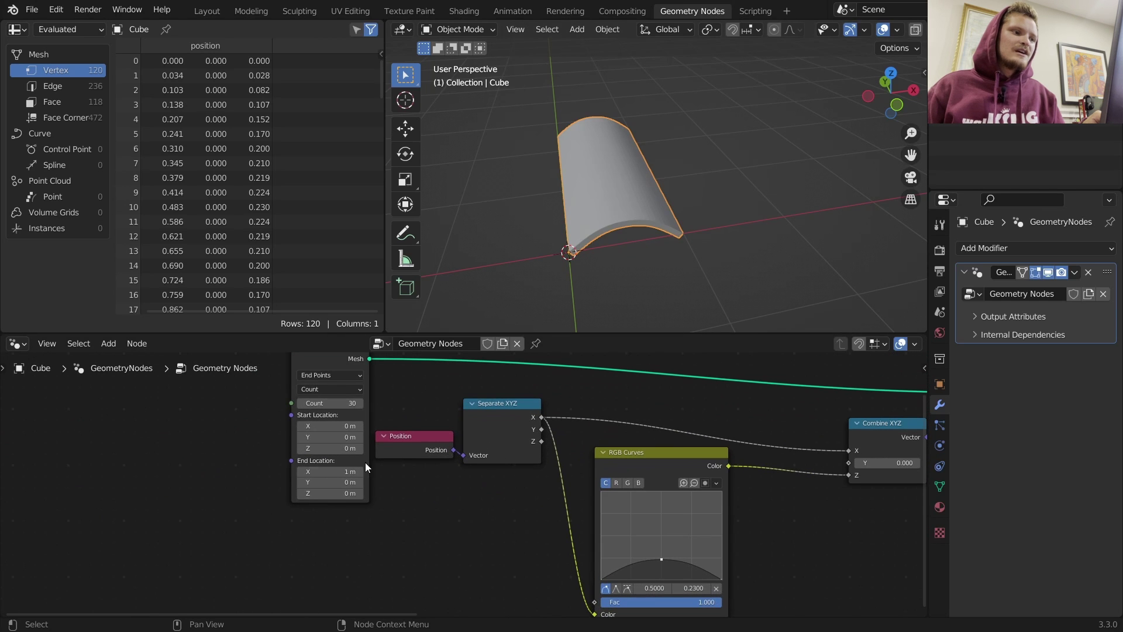
drag(349, 471, 395, 472)
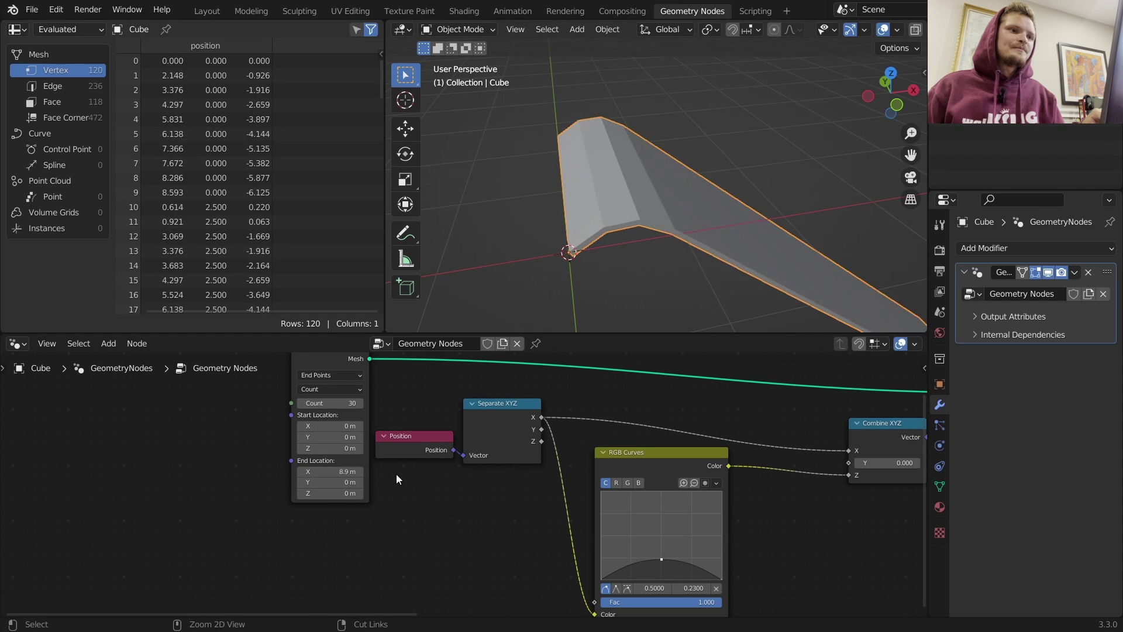
key(ctrl+z)
- Add a second Mesh Line node below Join Geometry and connect it to Group Output for preview
scroll(772, 503, down, 3)
ctrl+scroll(788, 477, right, 6)
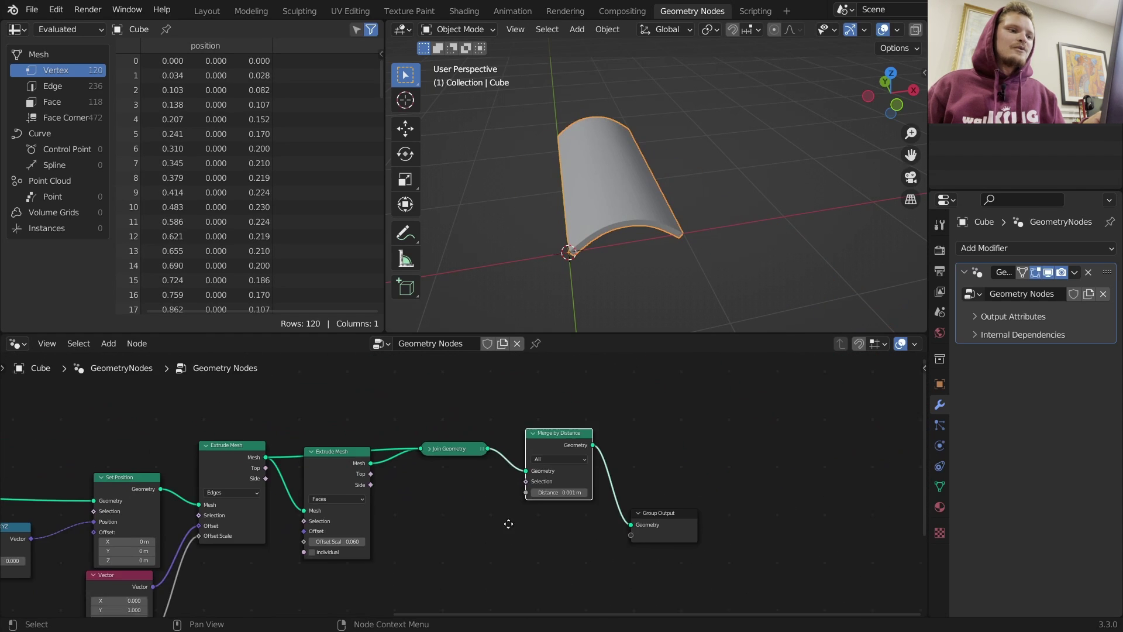
key(shift+a)
click(517, 319)
text(m)
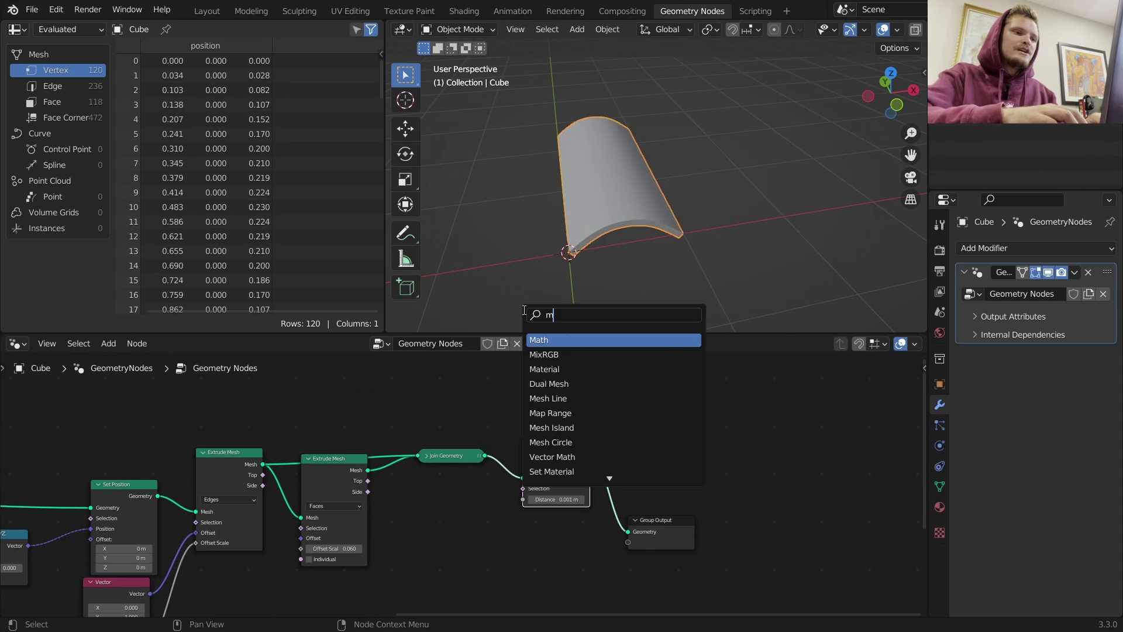
text(esh l)
key(Return)
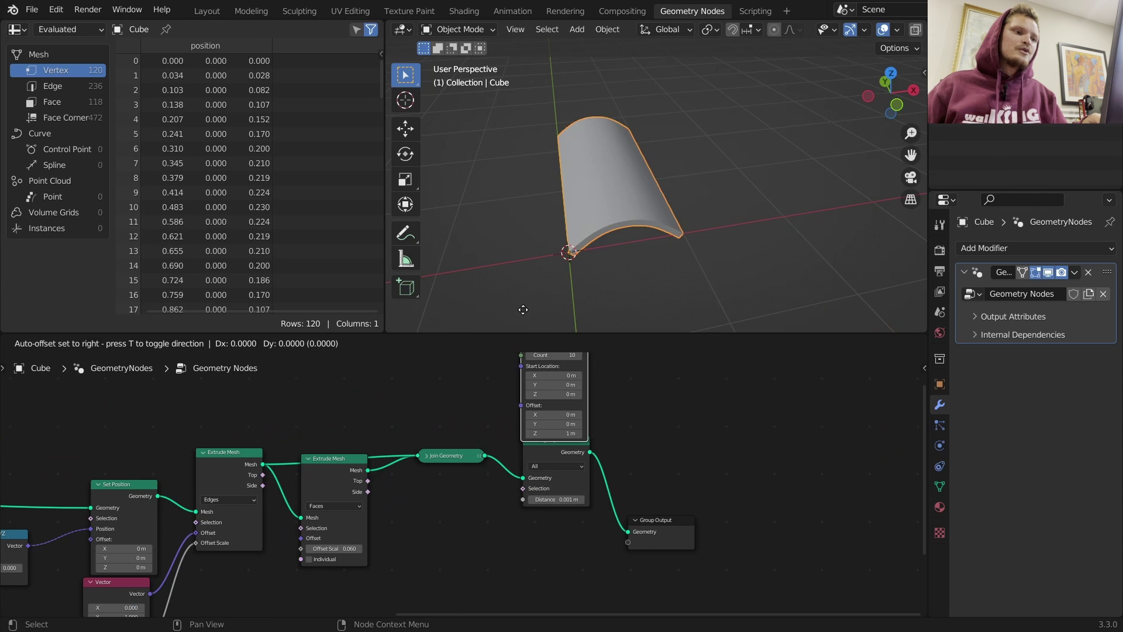
click(413, 511)
ctrl+shift+click(445, 527)
- Set the new Mesh Line's Offset to 0 m in Z and 1 m in X
middle_drag(473, 552, 505, 442)
scroll(504, 441, up, 4)
click(478, 549)
text(0)
key(Return)
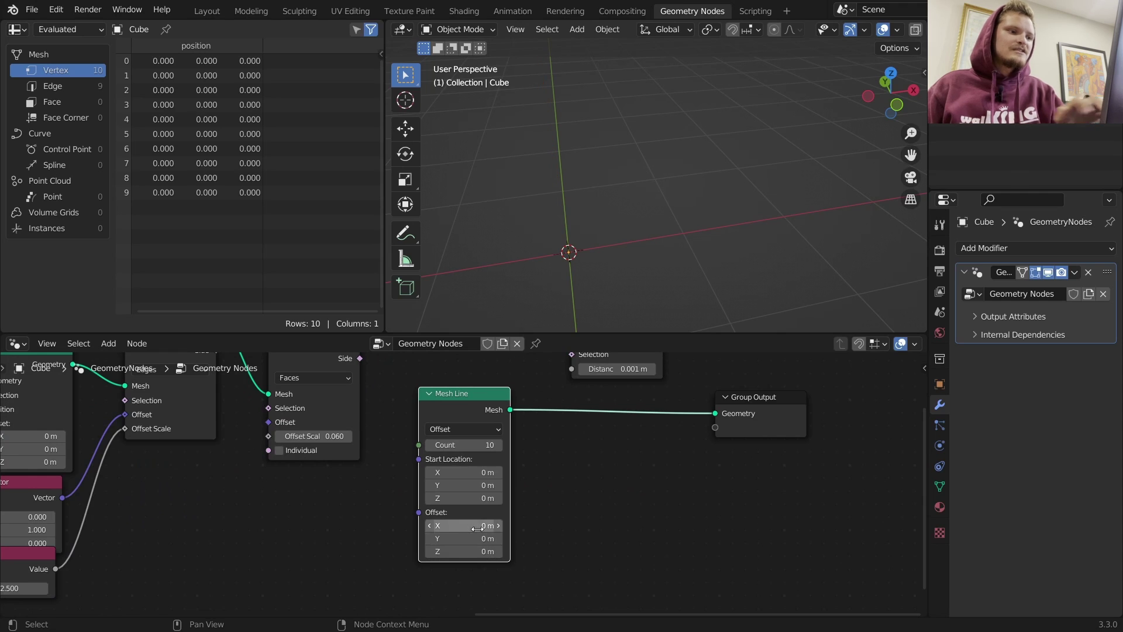
click(478, 528)
text(1)
key(Return)
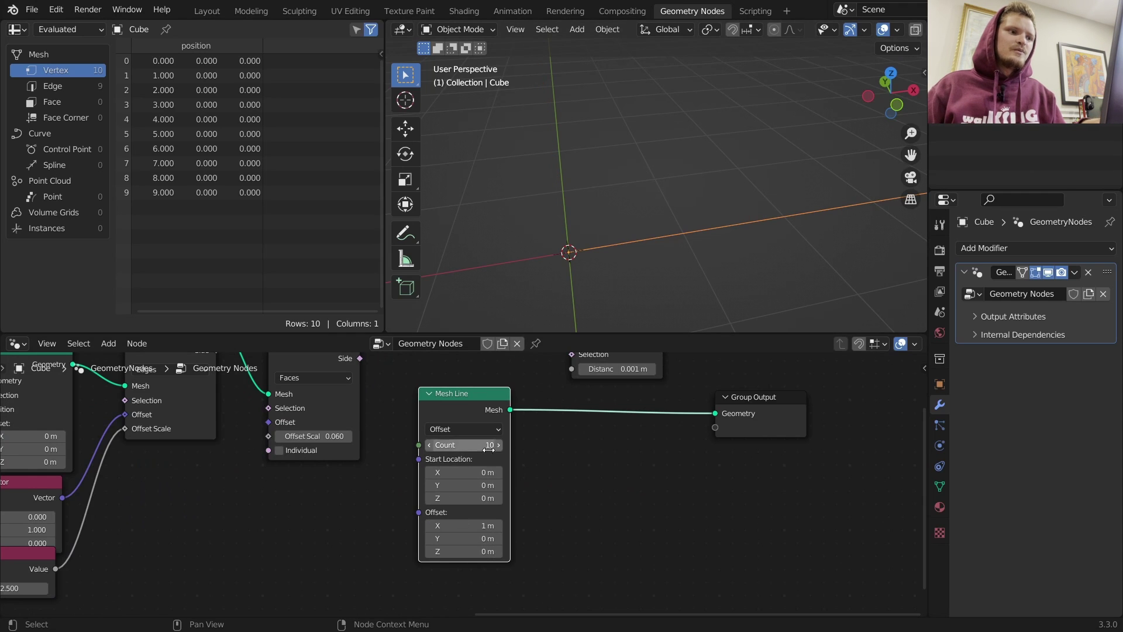
- Set the new Mesh Line's Count to 4
click(468, 444)
text(1)
key(Return)
click(499, 444)
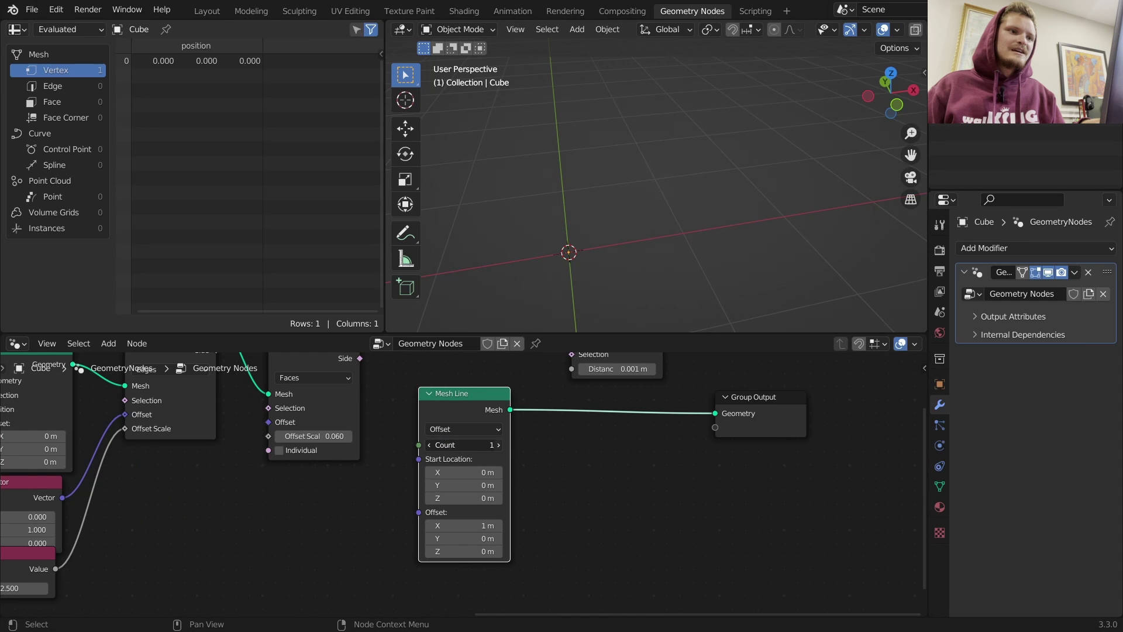
click(500, 444)
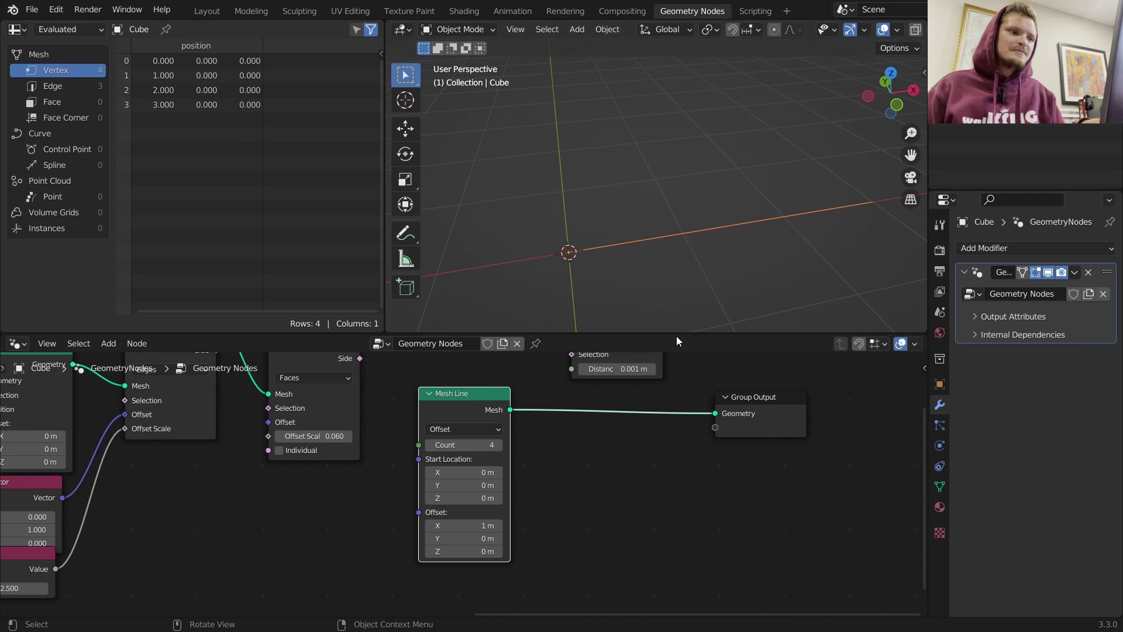
- Insert an Instance on Points node between the new Mesh Line and Group Output, using the Merge by Distance geometry as its Instance
key(shift+a)
click(577, 316)
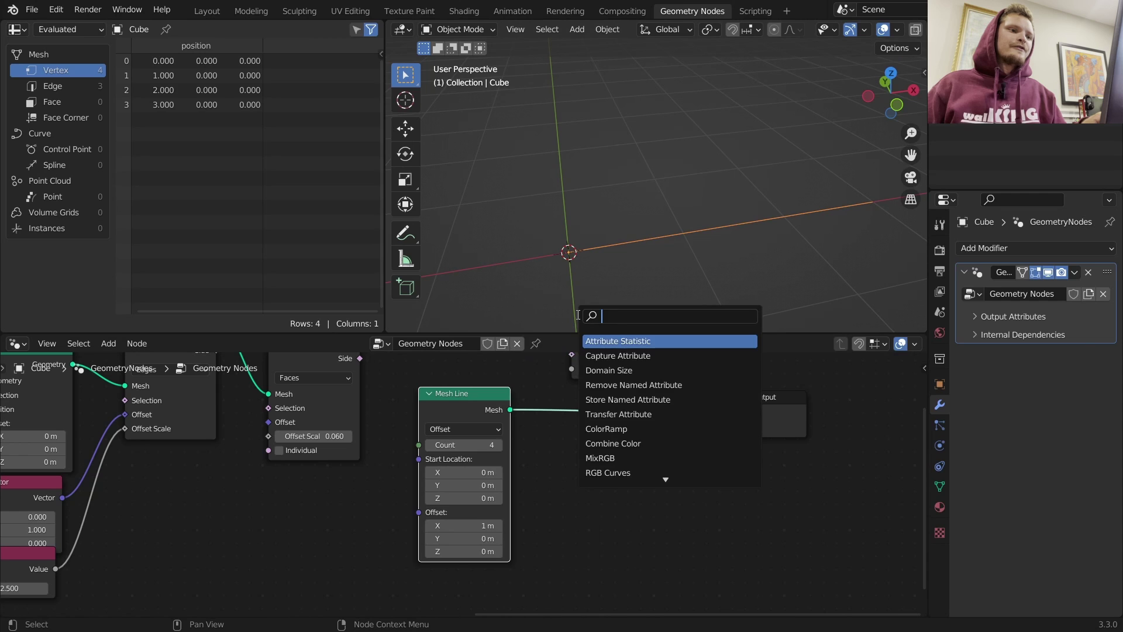
text(instance on p)
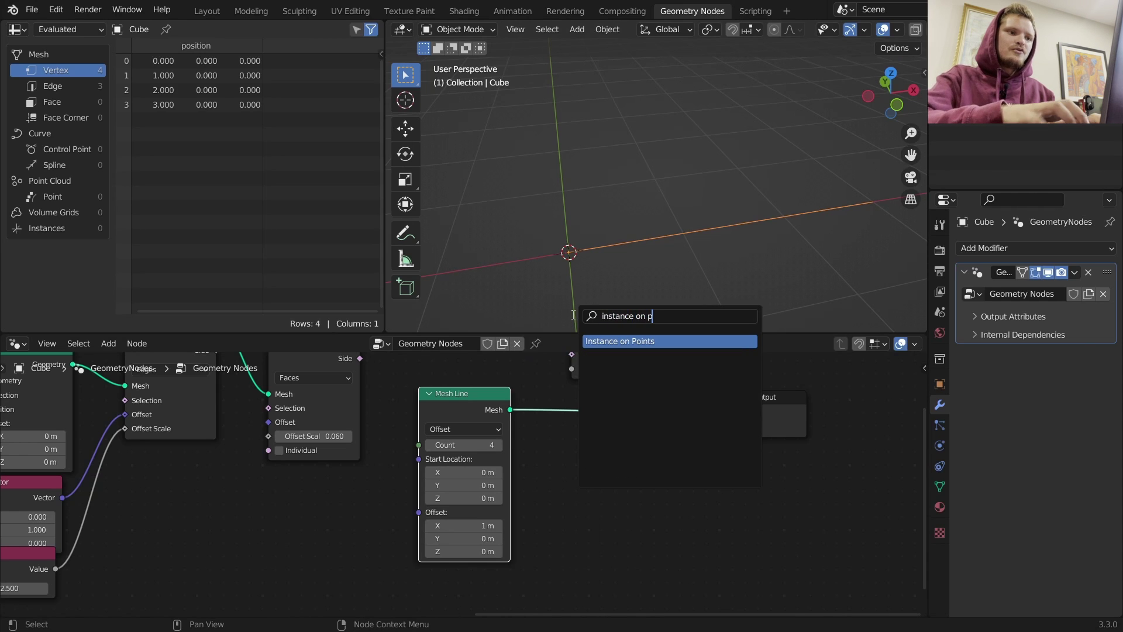
key(Return)
click(603, 398)
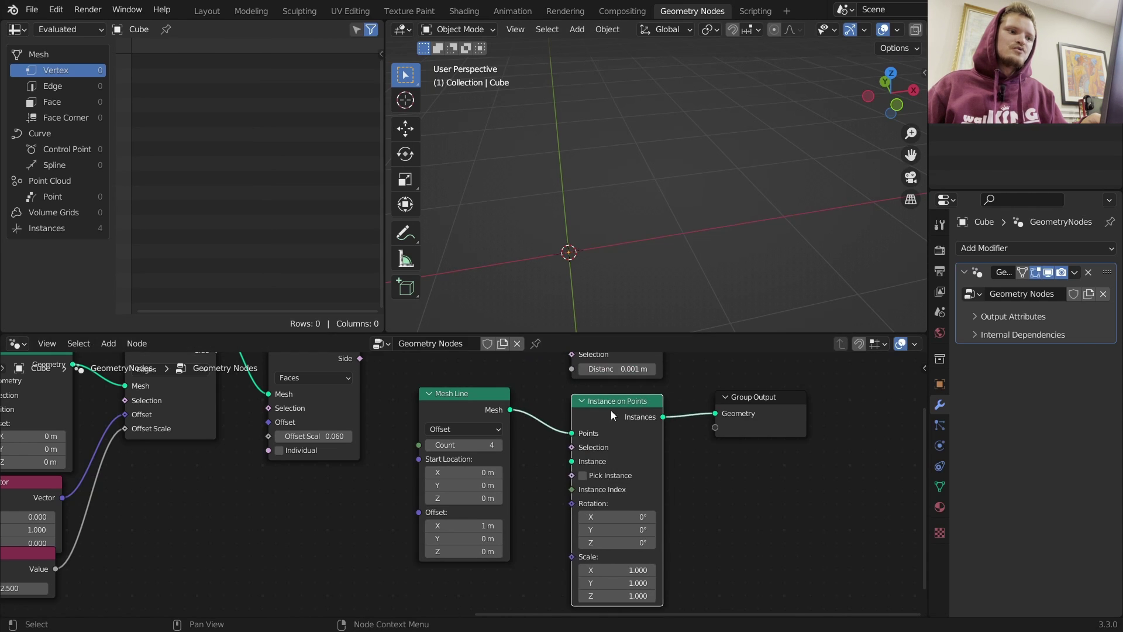
scroll(610, 409, down, 7)
alt+right_drag(581, 393, 552, 483)
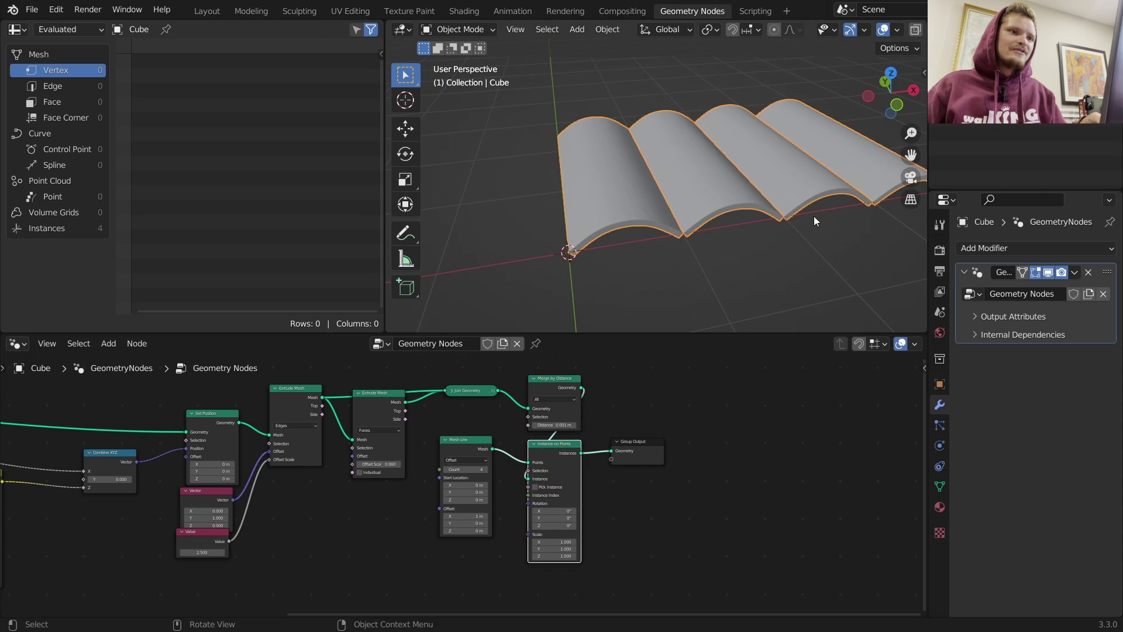
- Move the Instance on Points and Group Output nodes farther away from the Mesh Line and Merge by Distance nodes
drag(734, 533, 556, 441)
key(g)
click(692, 437)
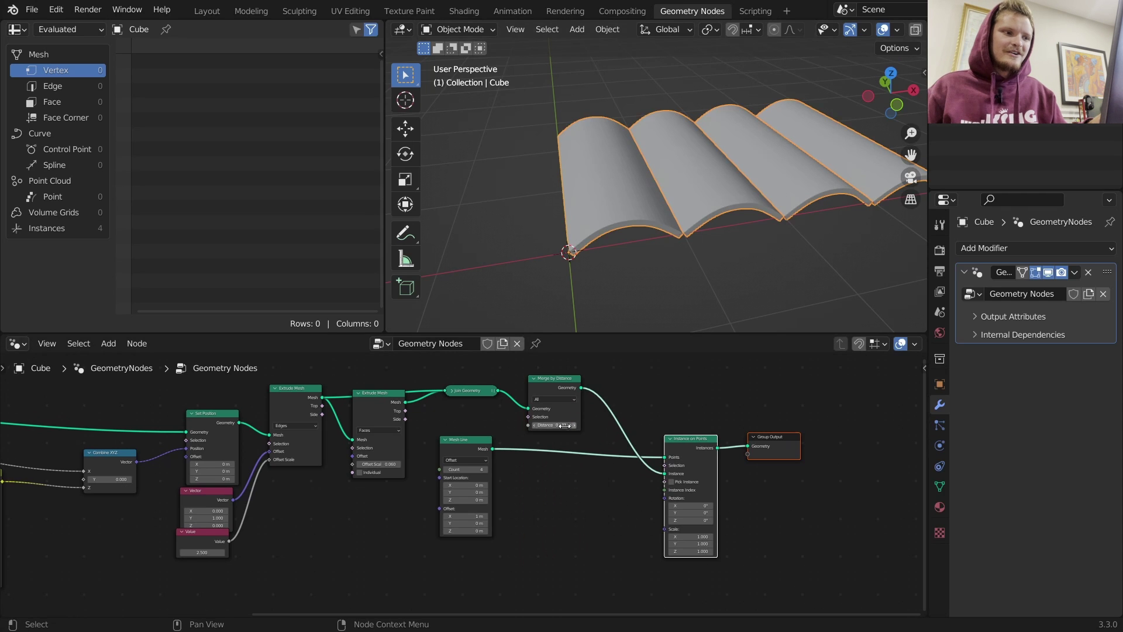
- Raise the Count of the Mesh Line feeding Instance on Points to 7
scroll(485, 467, up, 2)
click(497, 461)
scroll(563, 259, down, 5)
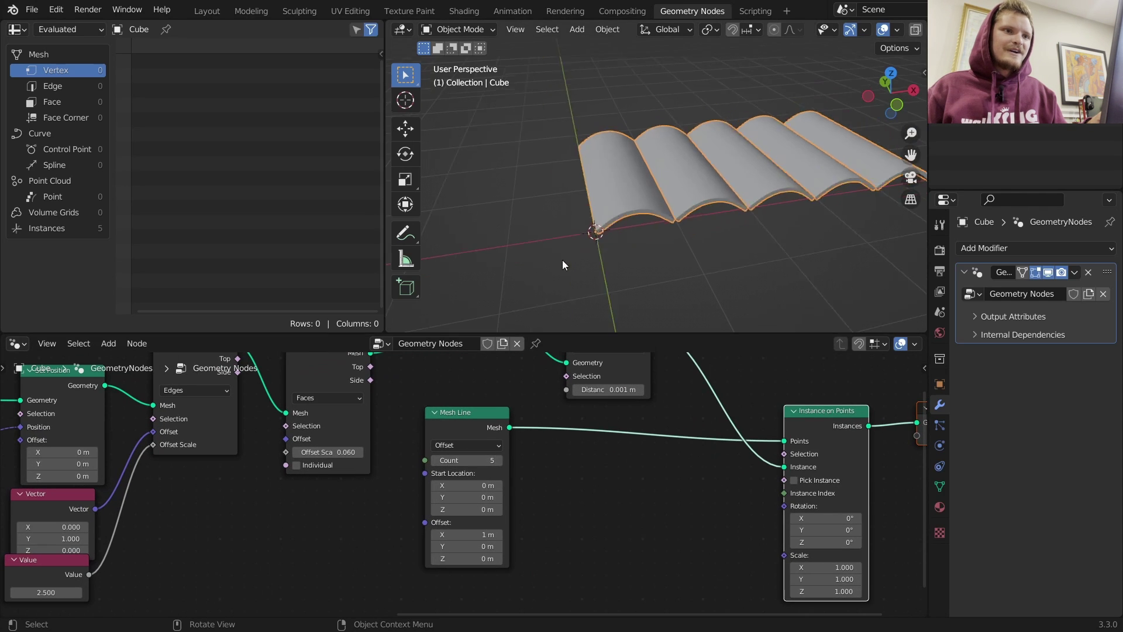
click(498, 461)
click(499, 461)
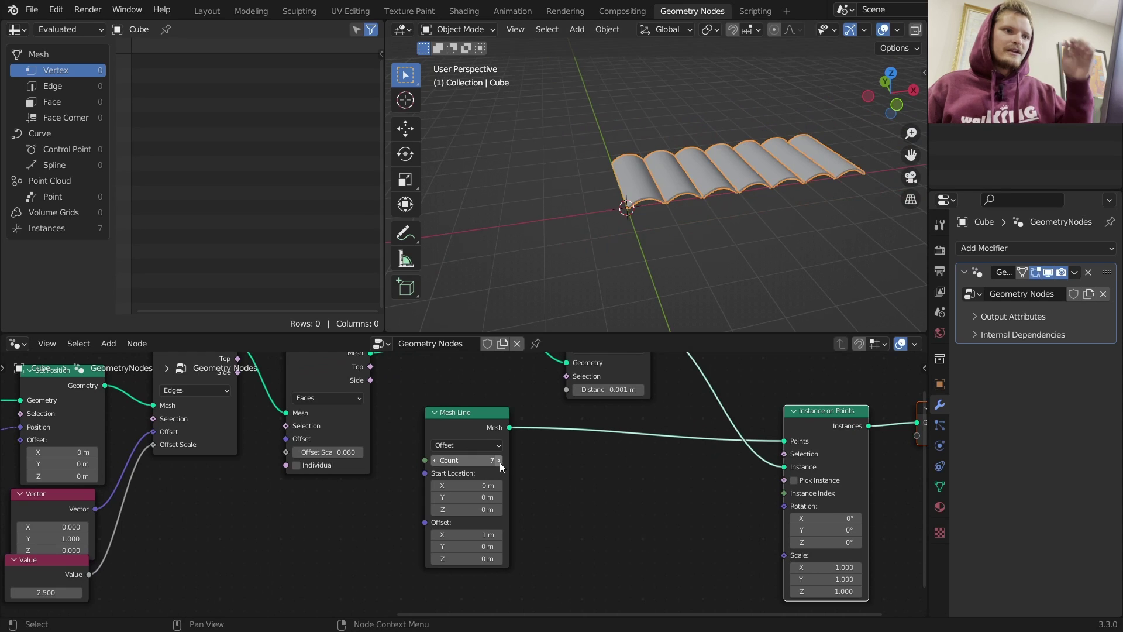
- Examine the row of instanced arched panels from its end, up close and at a low angle
middle_drag(631, 258, 834, 195)
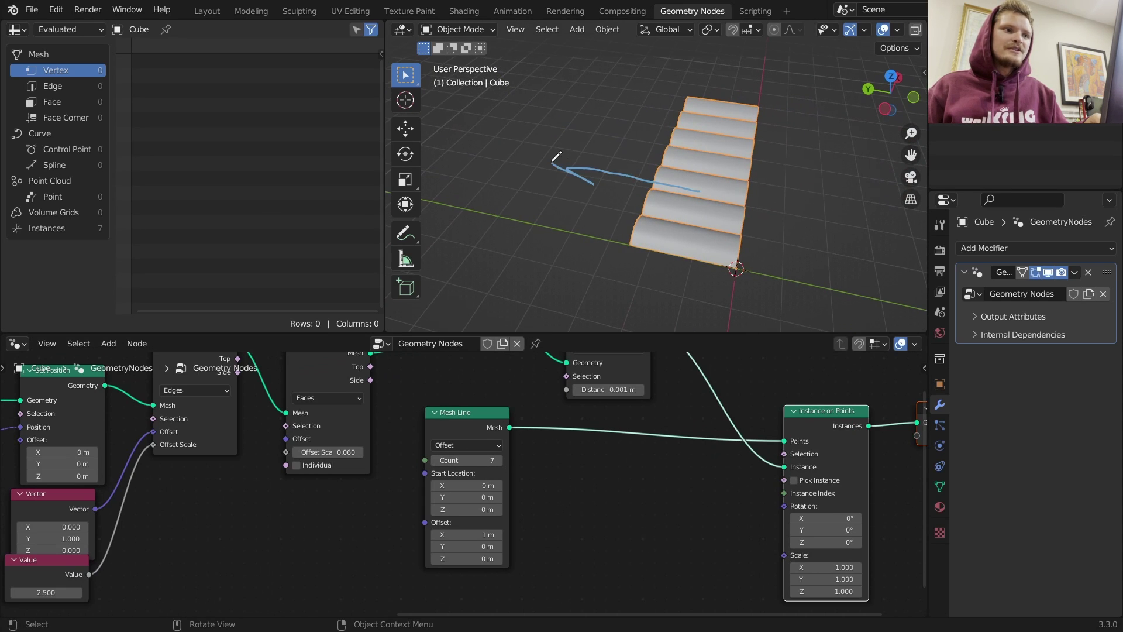
scroll(696, 228, up, 6)
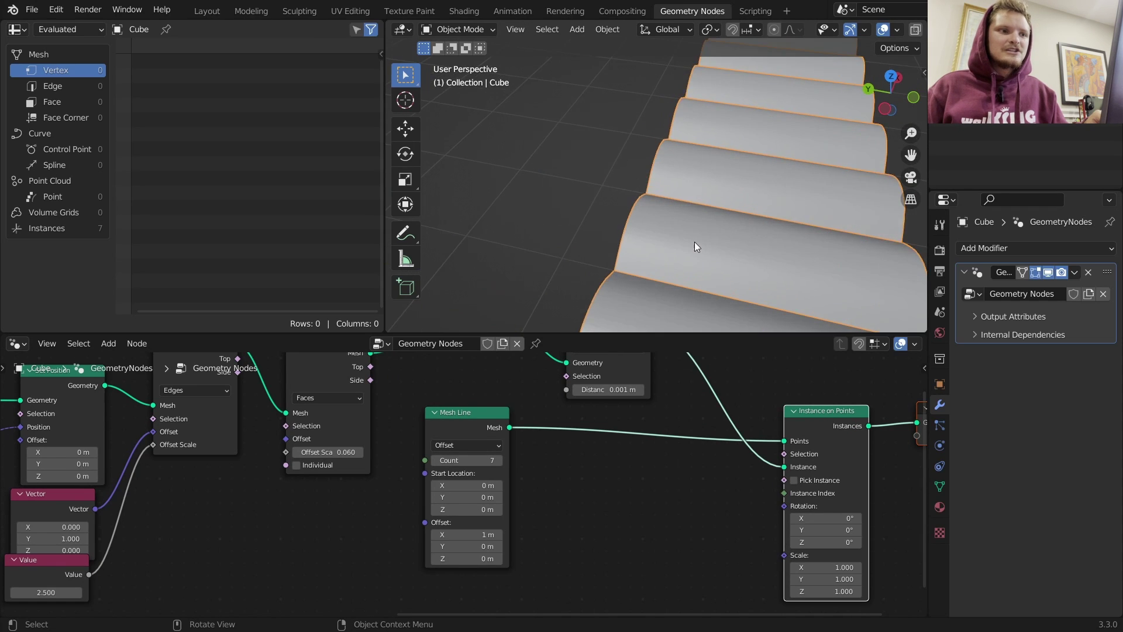
shift+middle_drag(700, 207, 685, 263)
middle_drag(685, 263, 688, 196)
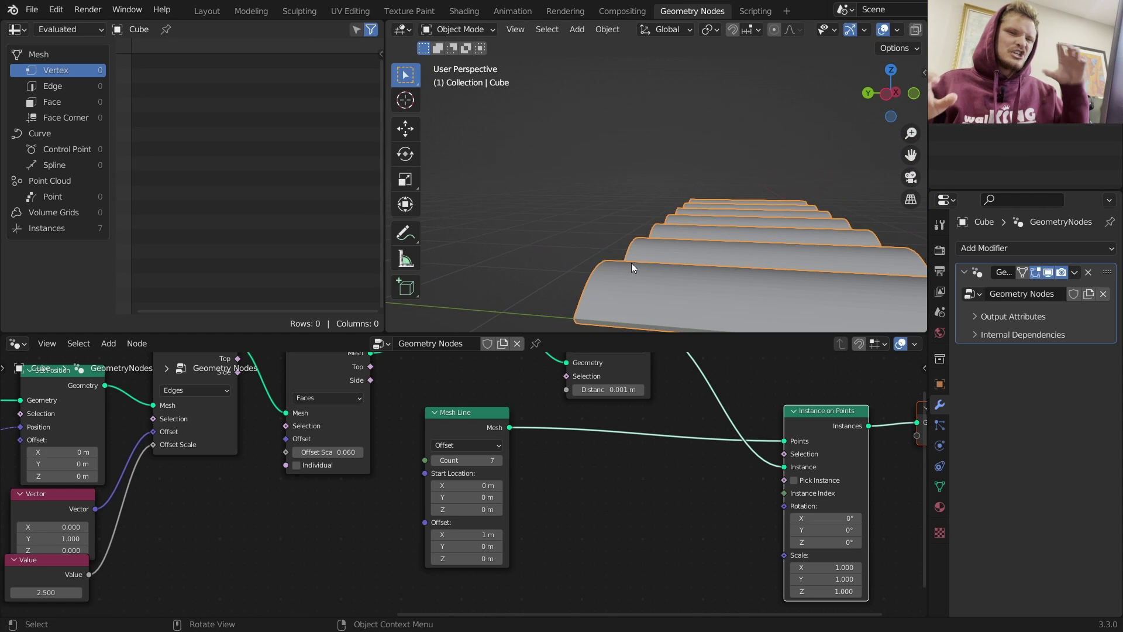
scroll(682, 233, down, 3)
mouse_move(678, 241)
middle_down()
mouse_move(717, 230)
mouse_move(714, 220)
mouse_move(644, 234)
mouse_move(657, 233)
middle_up()
scroll(742, 470, down, 3)
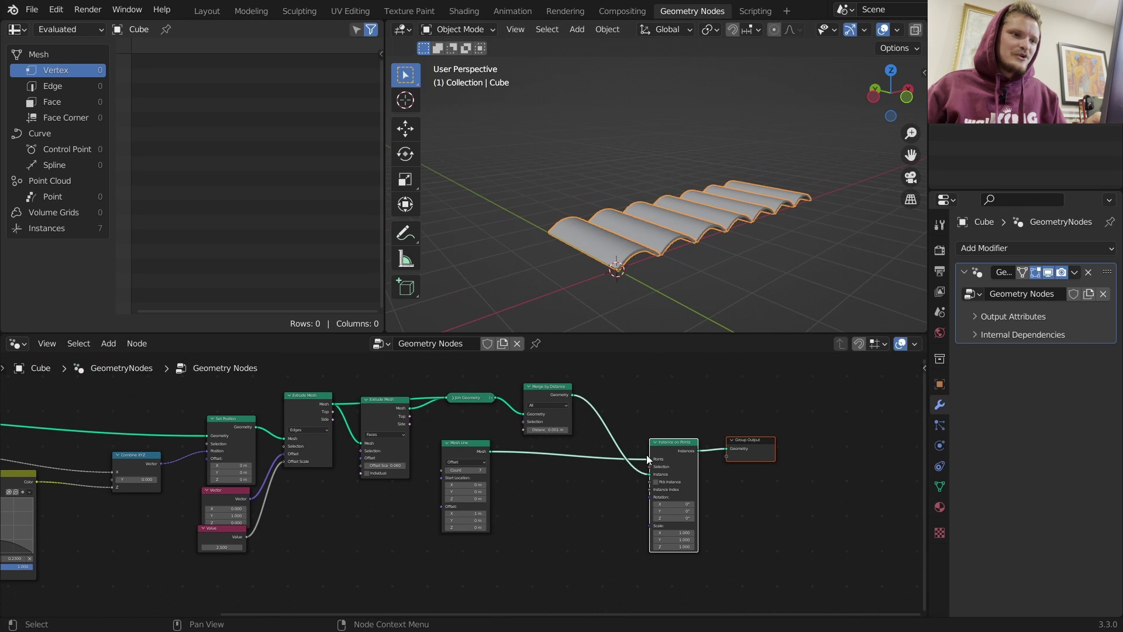
- Shift Instance on Points slightly closer to the Mesh Line, and place a duplicate of that Mesh Line below the original
drag(671, 446, 643, 448)
click(481, 456)
key(shift+d)
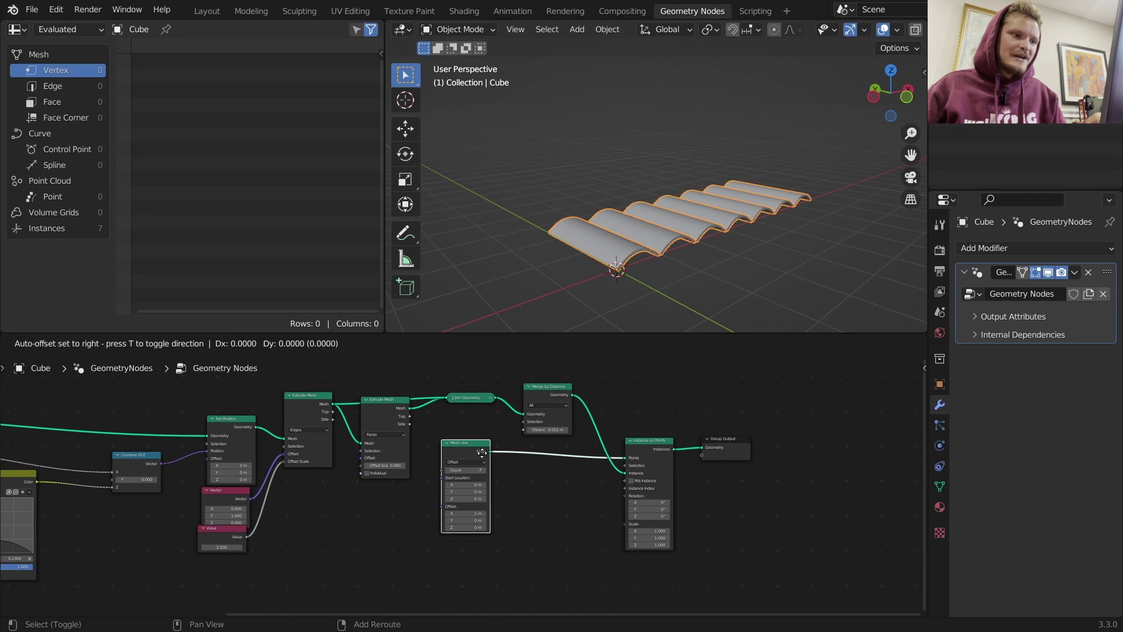
click(500, 558)
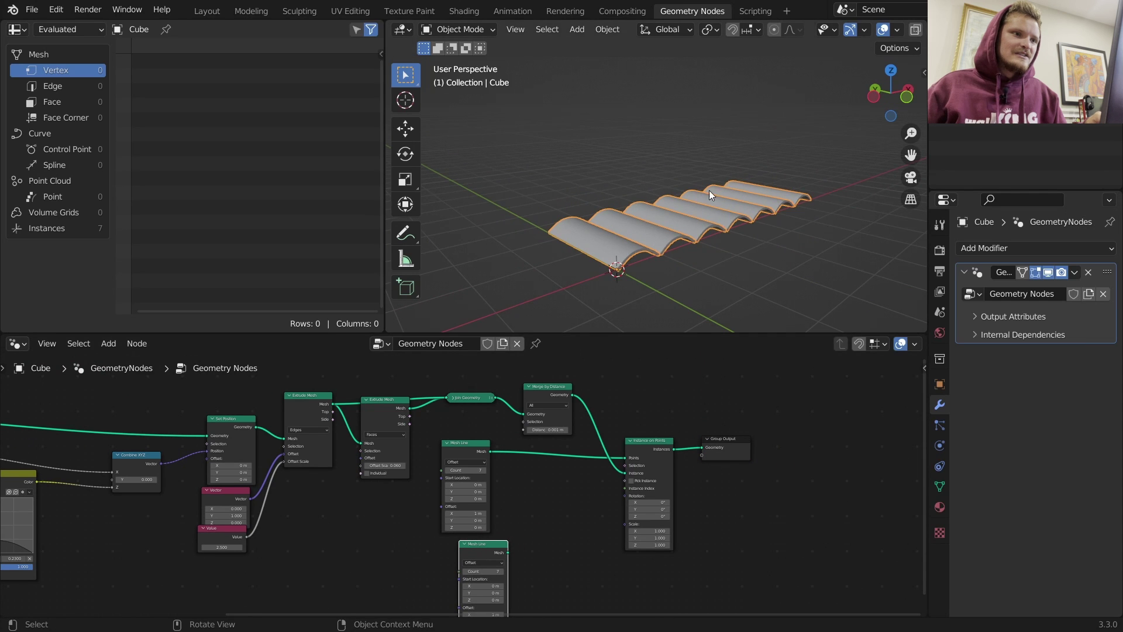
- Try freehand annotation strokes along the length and front edge of the arched panels, and undo them
scroll(709, 190, up, 4)
shift+middle_drag(665, 252, 743, 180)
middle_drag(684, 215, 759, 246)
drag(760, 231, 758, 228)
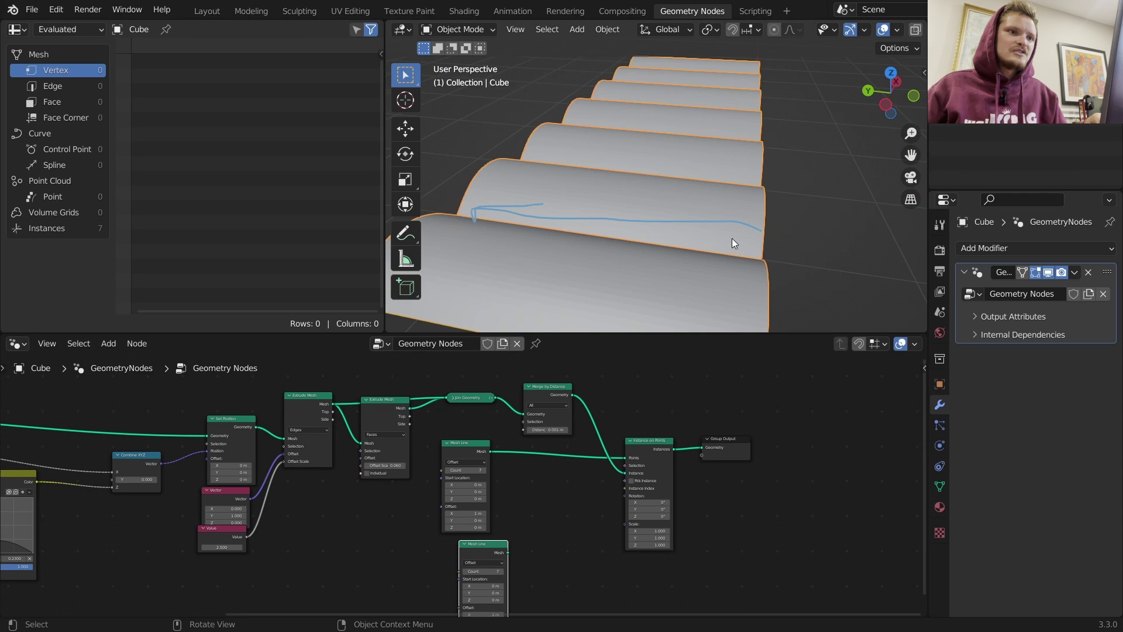
middle_drag(749, 213, 664, 211)
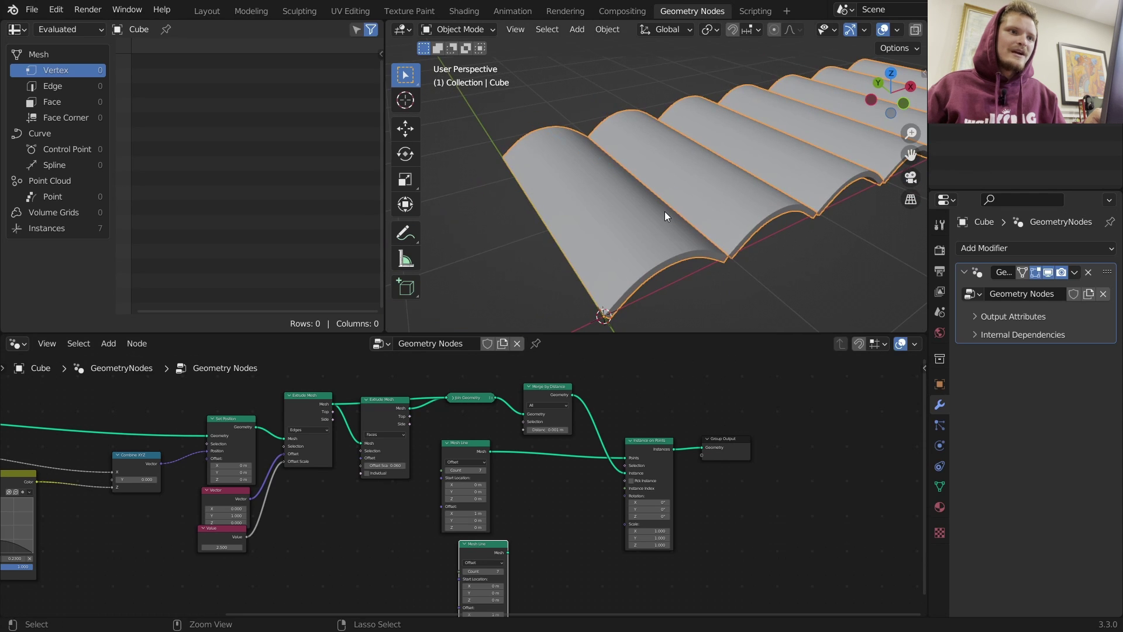
drag(613, 311, 704, 272)
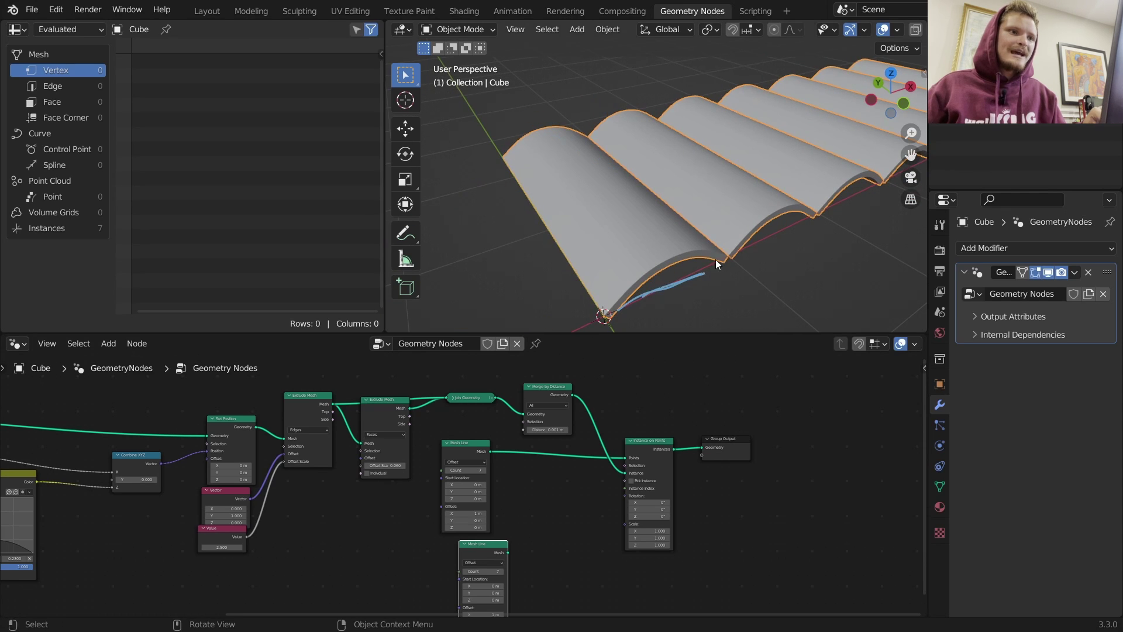
middle_drag(716, 260, 734, 242)
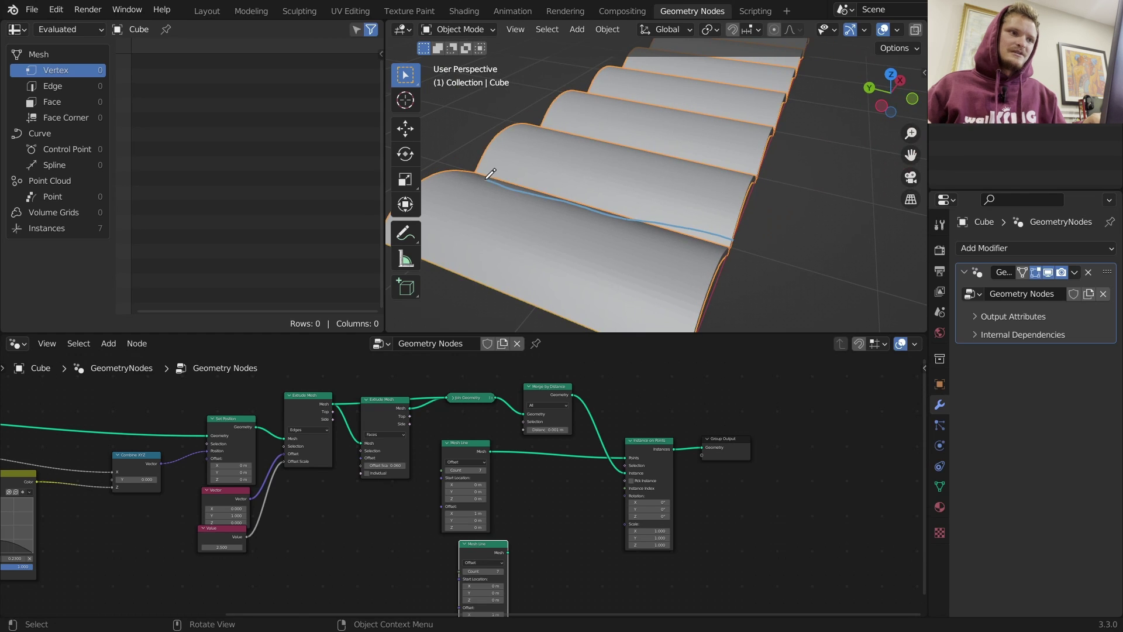
key(ctrl+z)
- Try a different number in the Value node that drives the Extrude Mesh Offset Scale, and undo it
middle_drag(399, 476, 604, 481)
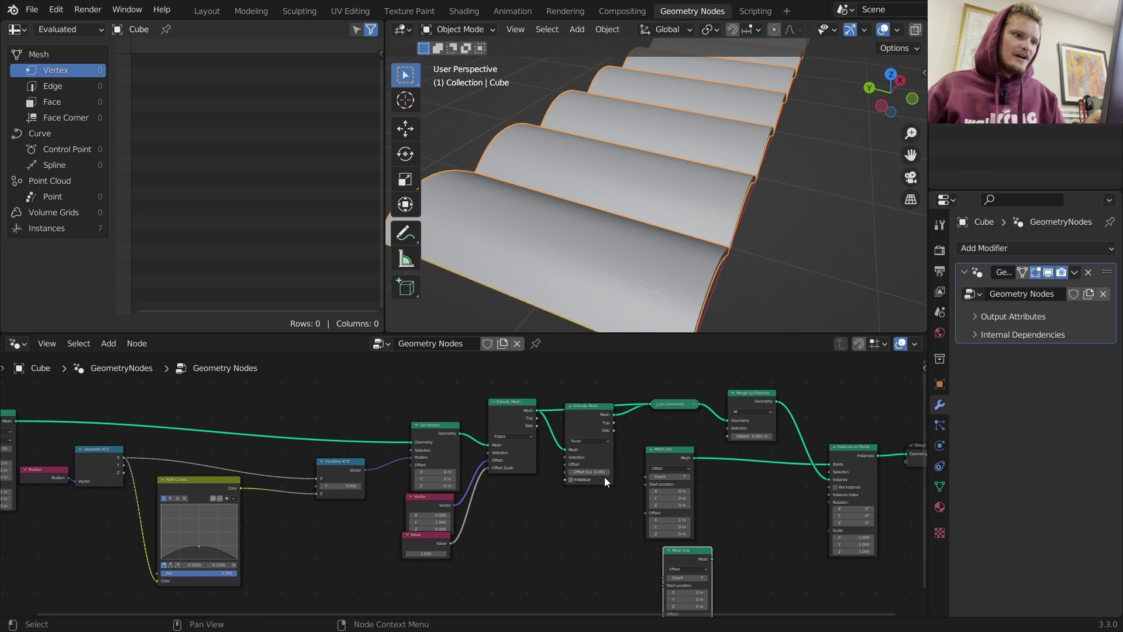
scroll(605, 481, up, 5)
mouse_move(643, 466)
shift+mouse_down()
mouse_move(617, 466)
mouse_move(649, 465)
shift+mouse_up()
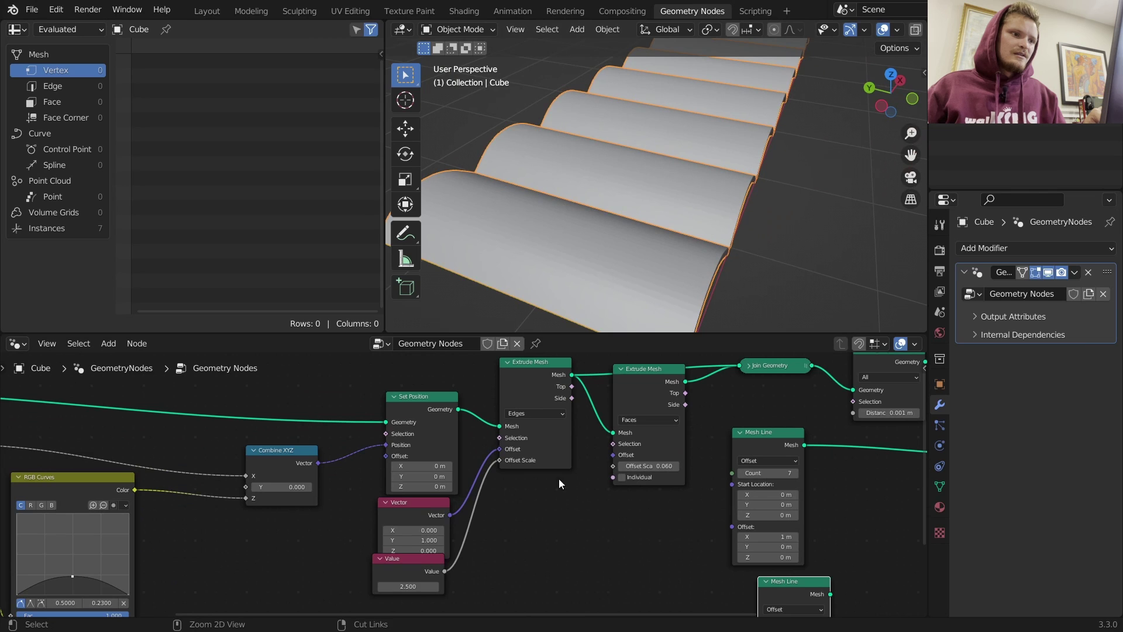
mouse_move(417, 586)
mouse_down()
mouse_move(450, 587)
mouse_move(380, 587)
mouse_move(398, 587)
mouse_up()
key(ctrl+z)
- Add a Combine XYZ node between the Value node and the duplicated Mesh Line
middle_drag(599, 563, 648, 490)
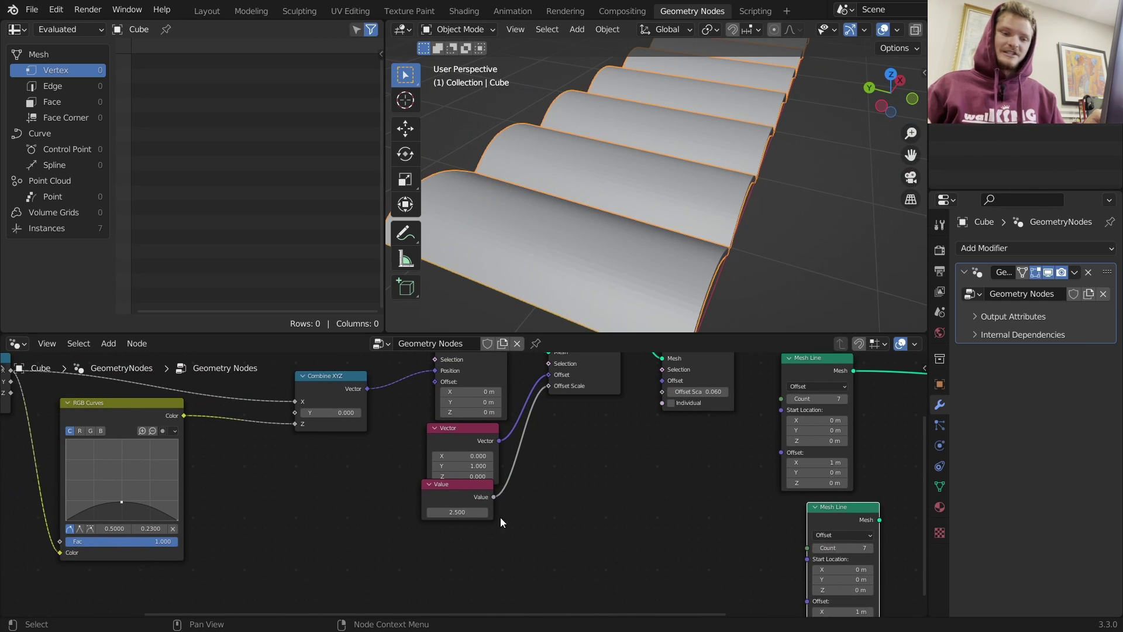
middle_drag(553, 490, 465, 447)
key(shift+a)
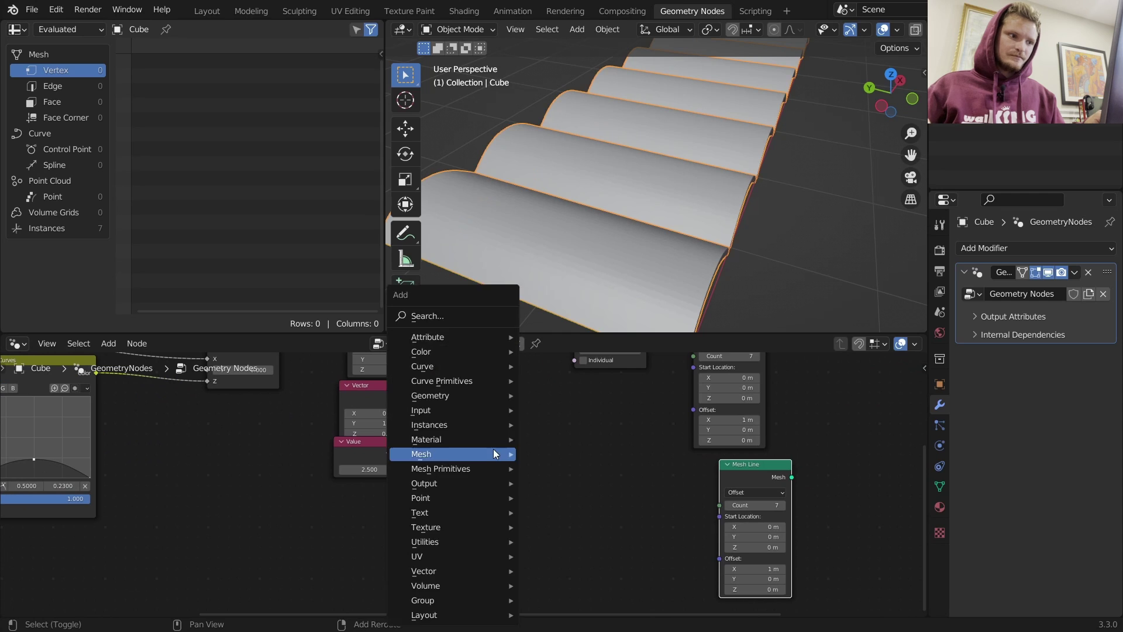
click(454, 311)
text(combine)
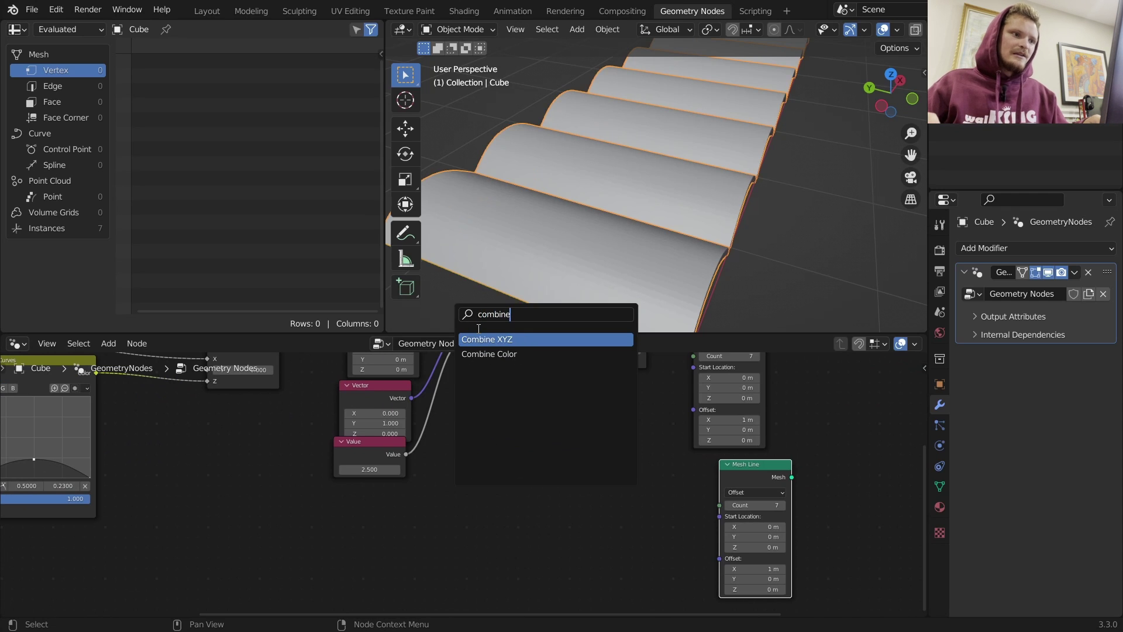
key(Return)
click(553, 471)
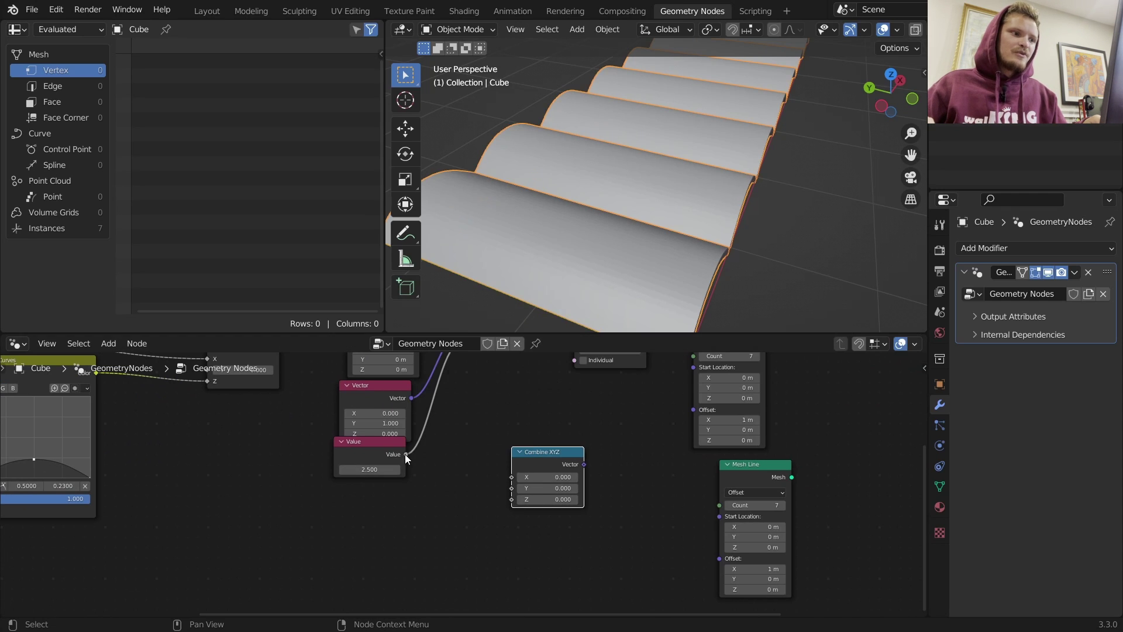
- Link Value to Combine XYZ's Y and its Vector to the duplicated Mesh Line's Offset, and preview that line in Group Output
drag(405, 454, 557, 487)
middle_drag(641, 516, 457, 474)
scroll(449, 469, up, 3)
drag(384, 432, 497, 484)
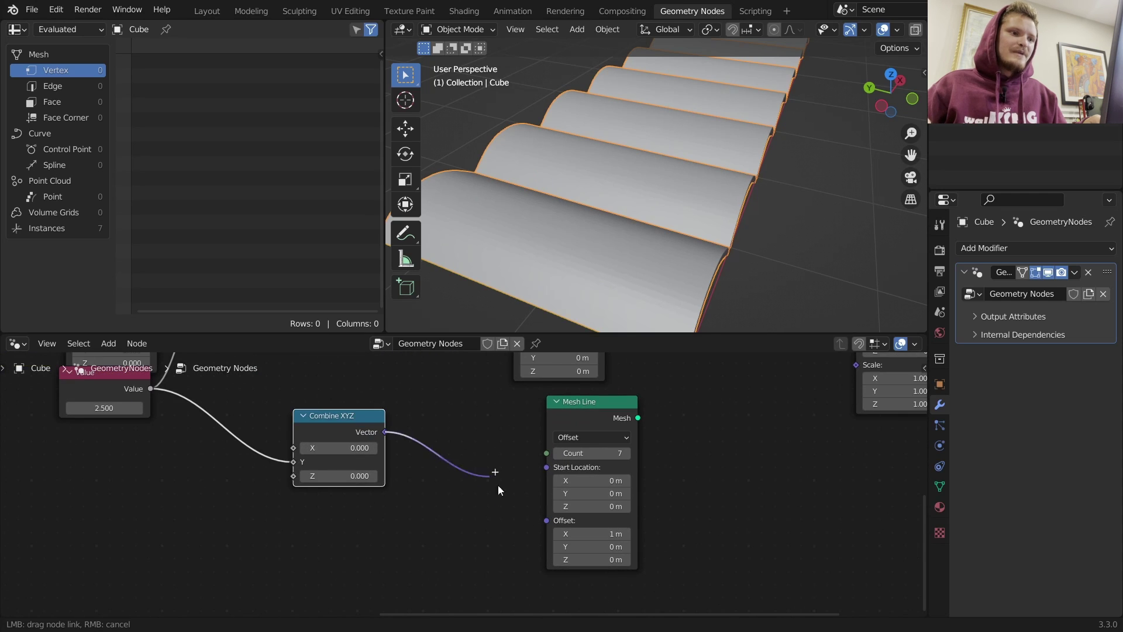
drag(546, 528, 546, 522)
scroll(576, 462, down, 3)
ctrl+shift+click(569, 430)
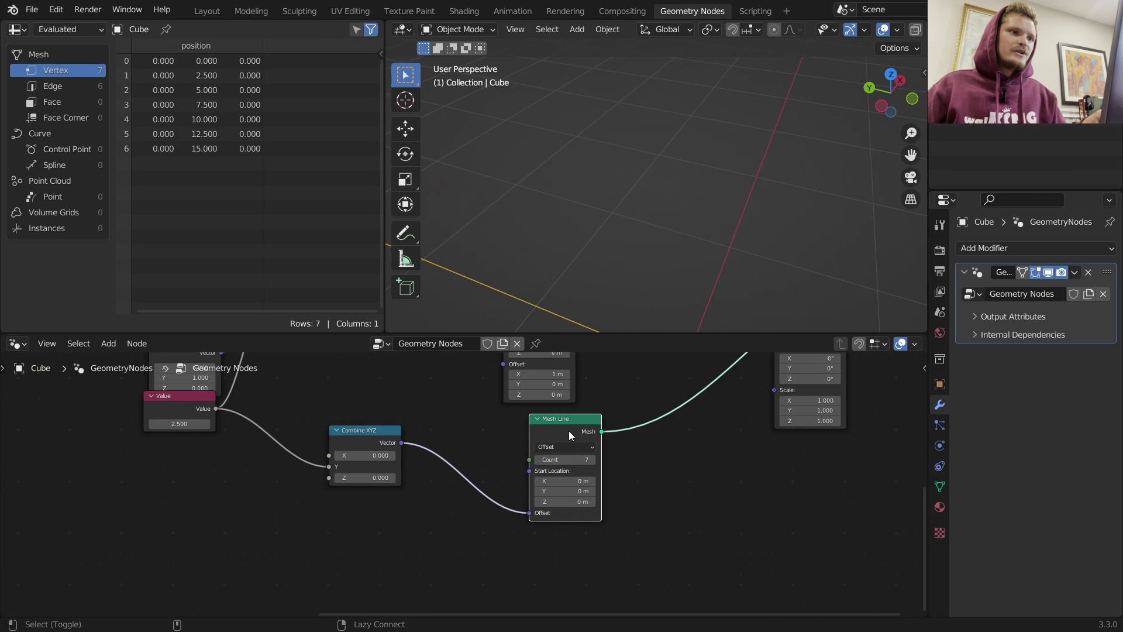
- Set the duplicated Mesh Line's Count to 4
middle_drag(664, 234, 624, 246)
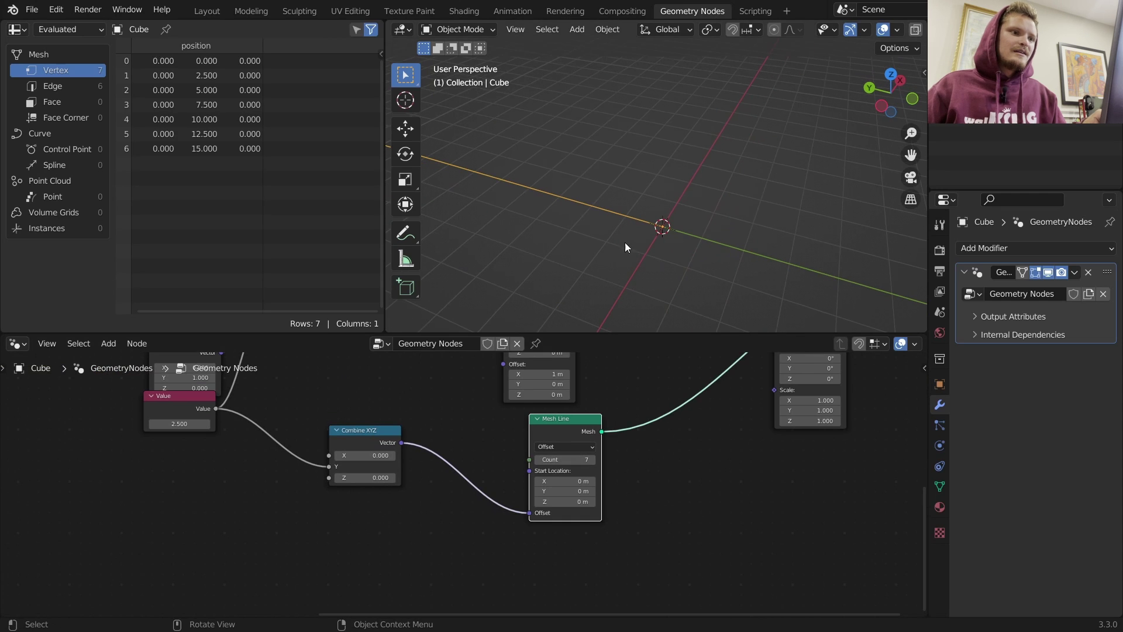
click(582, 466)
text(1)
key(Return)
click(592, 459)
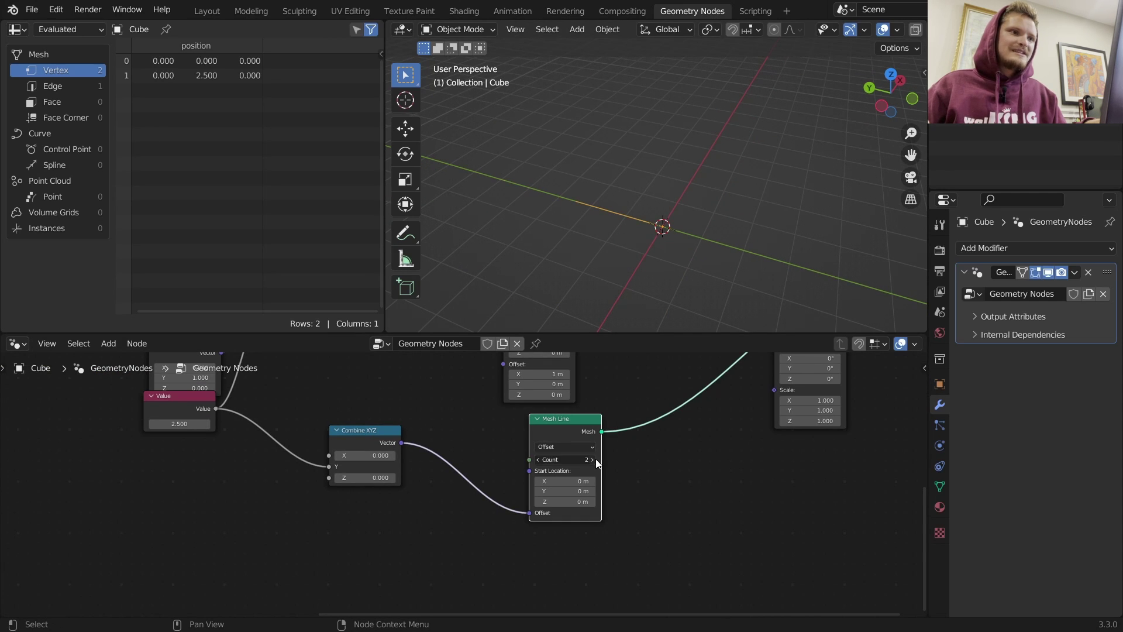
click(596, 458)
click(596, 459)
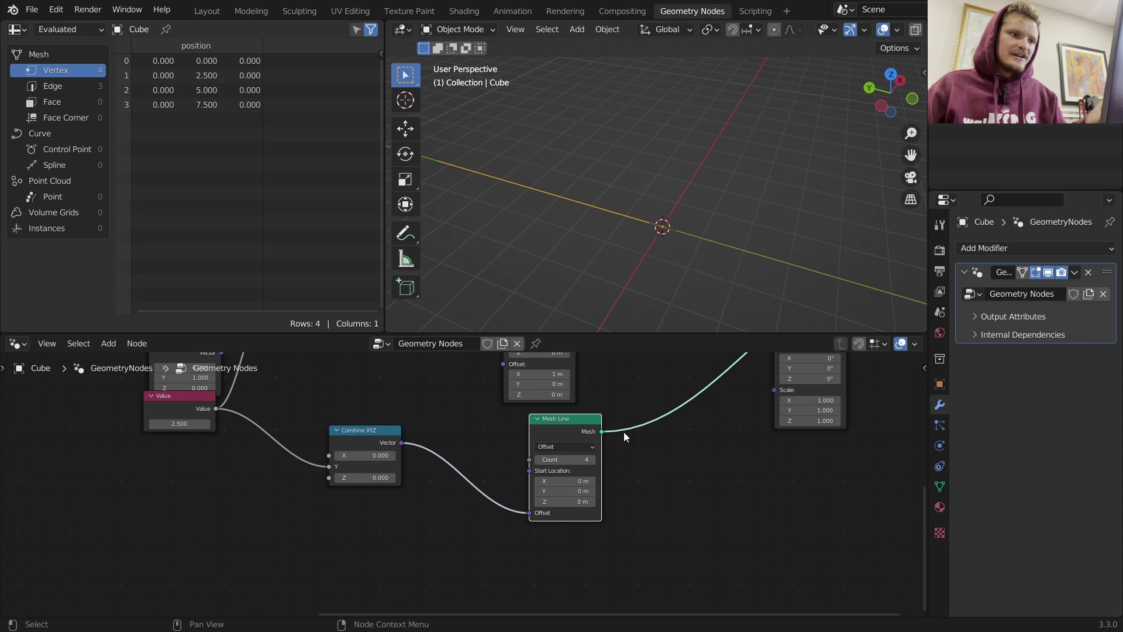
- Feed Group Output from a second Instance on Points, with the duplicated Mesh Line as Points and the first node's Instances as Instance
scroll(620, 434, down, 4)
middle_drag(606, 436, 571, 527)
drag(672, 425, 692, 441)
alt+right_drag(674, 464, 727, 476)
click(532, 533)
drag(530, 536, 849, 443)
drag(650, 450, 714, 508)
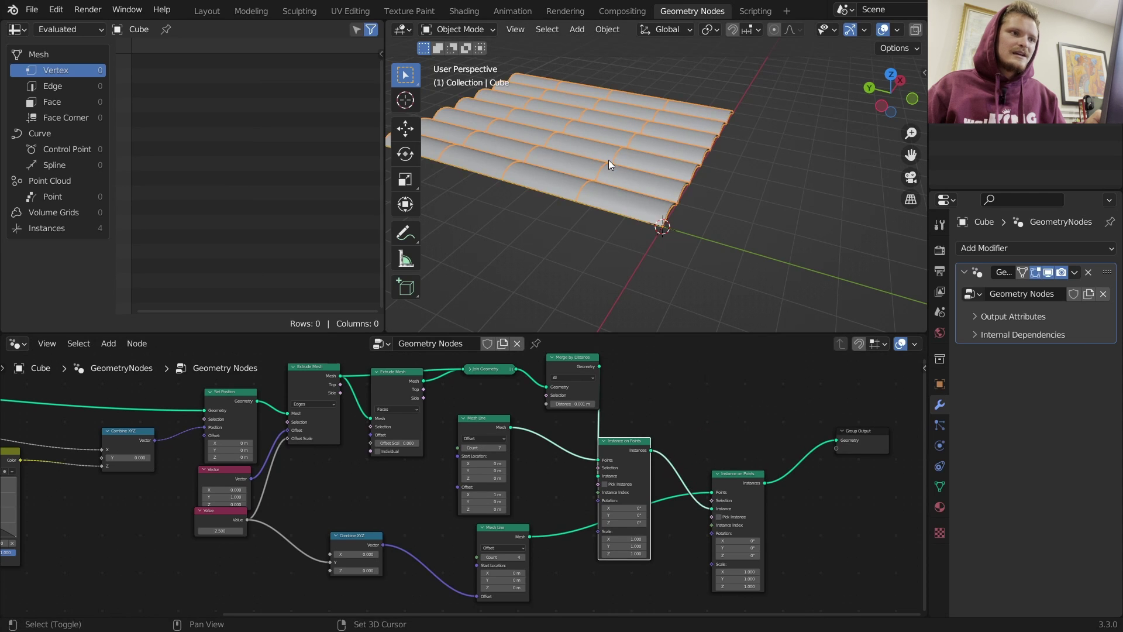
- Insert a Math node set to Multiply between the 2.500 Value node and the Combine XYZ's Y input
middle_drag(399, 533, 451, 455)
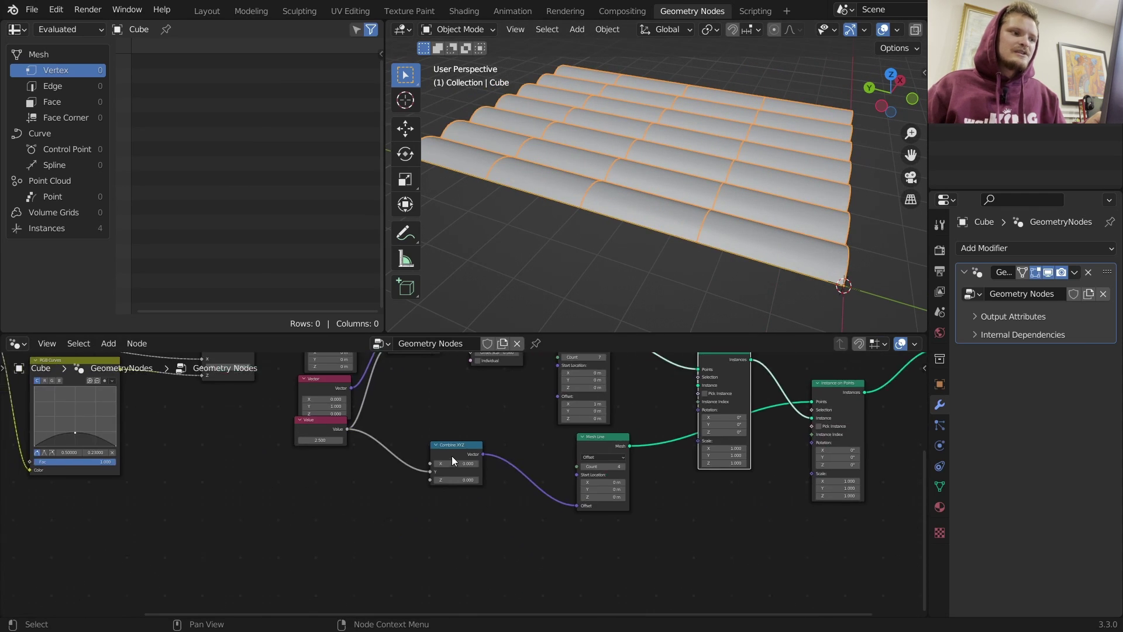
scroll(451, 455, up, 2)
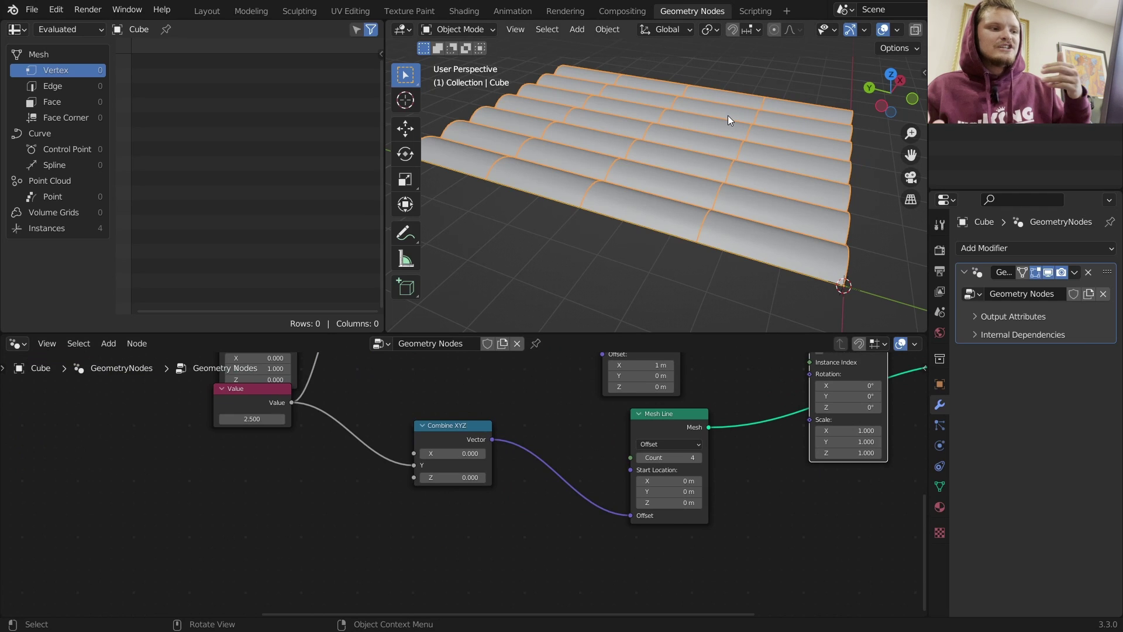
middle_drag(409, 430, 583, 482)
scroll(463, 484, up, 1)
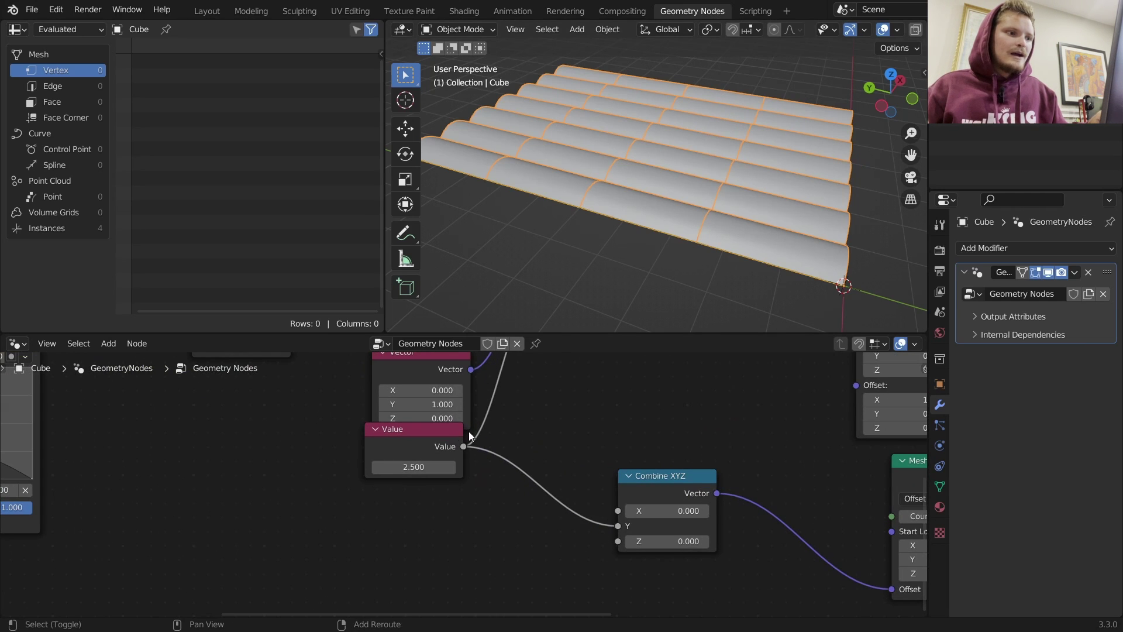
key(shift+a)
click(490, 317)
text(math)
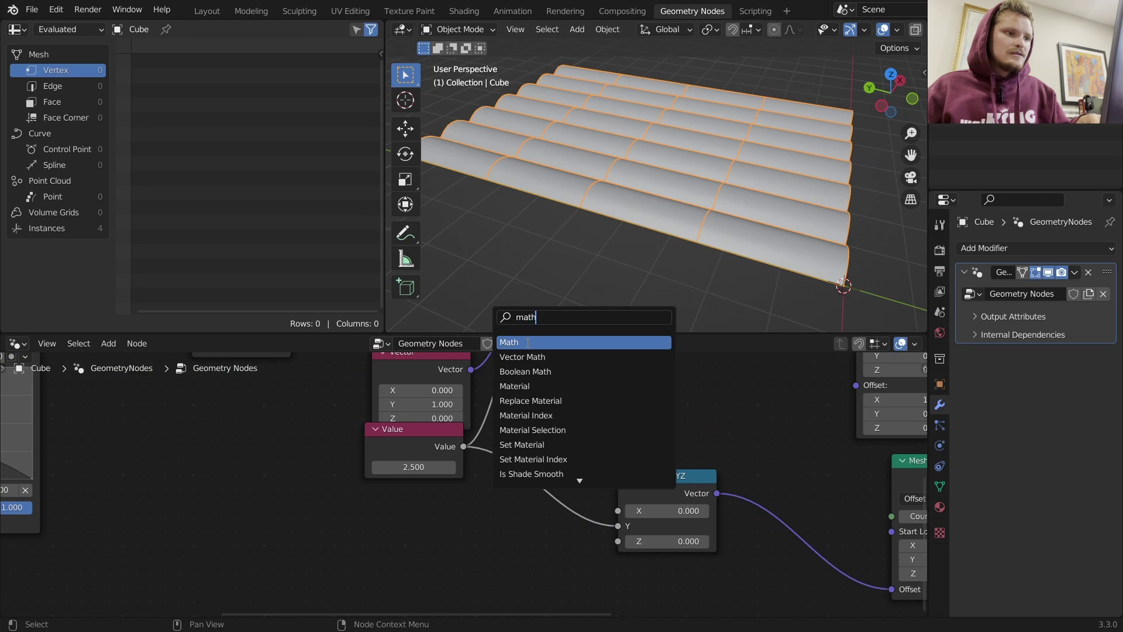
key(Return)
click(549, 455)
click(549, 455)
click(551, 309)
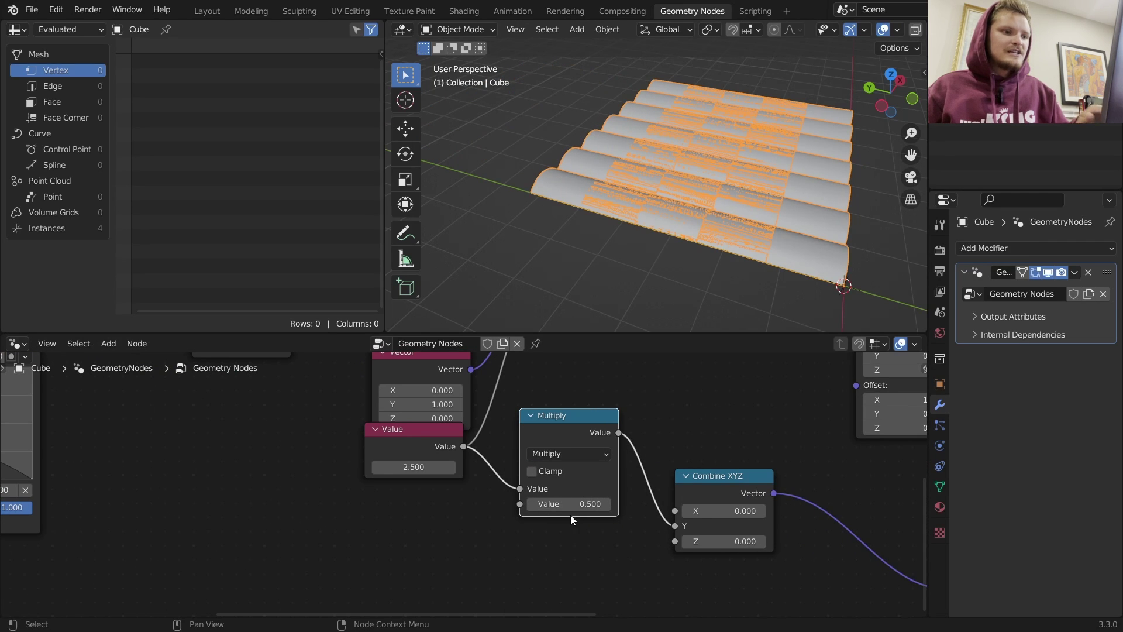
- Try a Multiply factor of 1, raising it to about 1.29 and lowering it again to compare the row spacing
click(591, 504)
text(1)
key(Return)
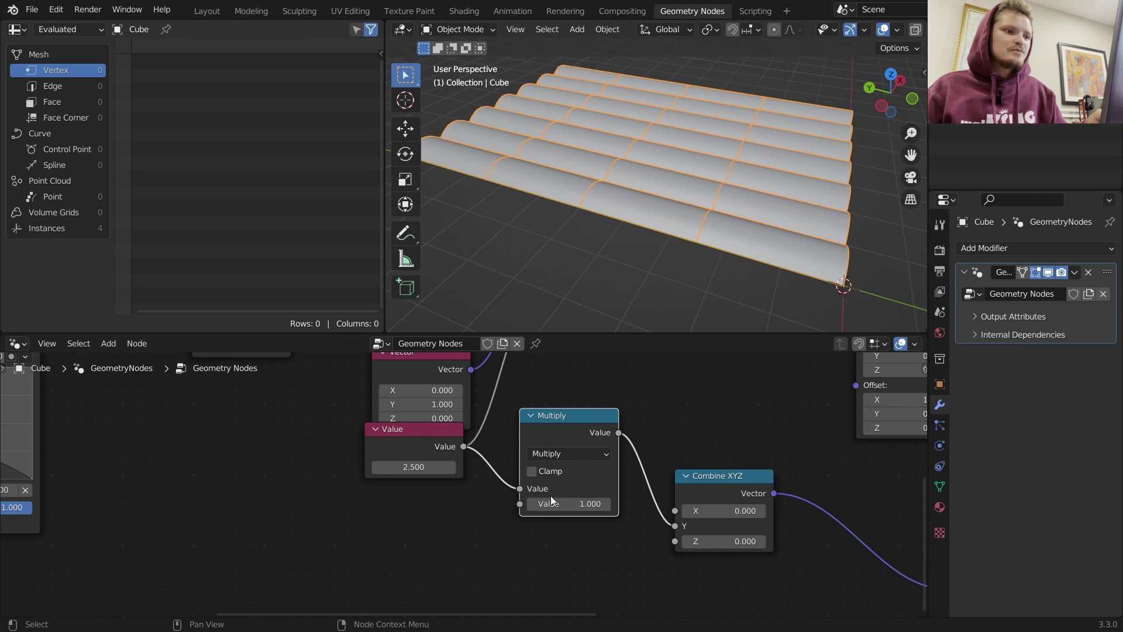
shift+drag(556, 504, 702, 504)
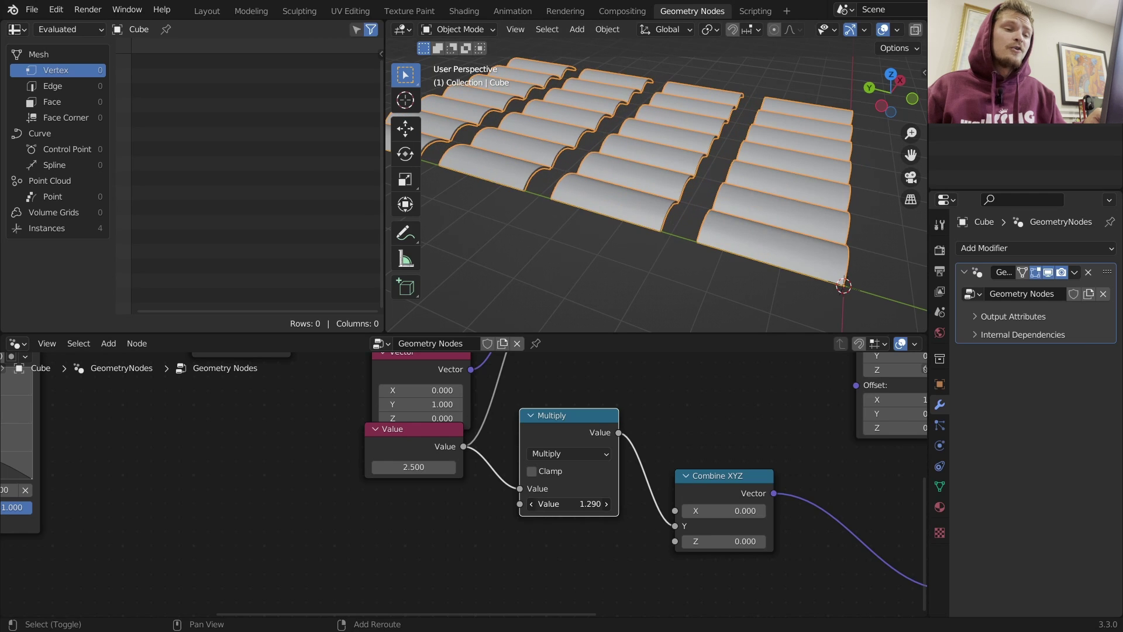
drag(611, 505, 574, 504)
- Set the Multiply node's factor to 0.9 and examine how the tile rows overlap from a low angle
click(574, 504)
key(BackSpace)
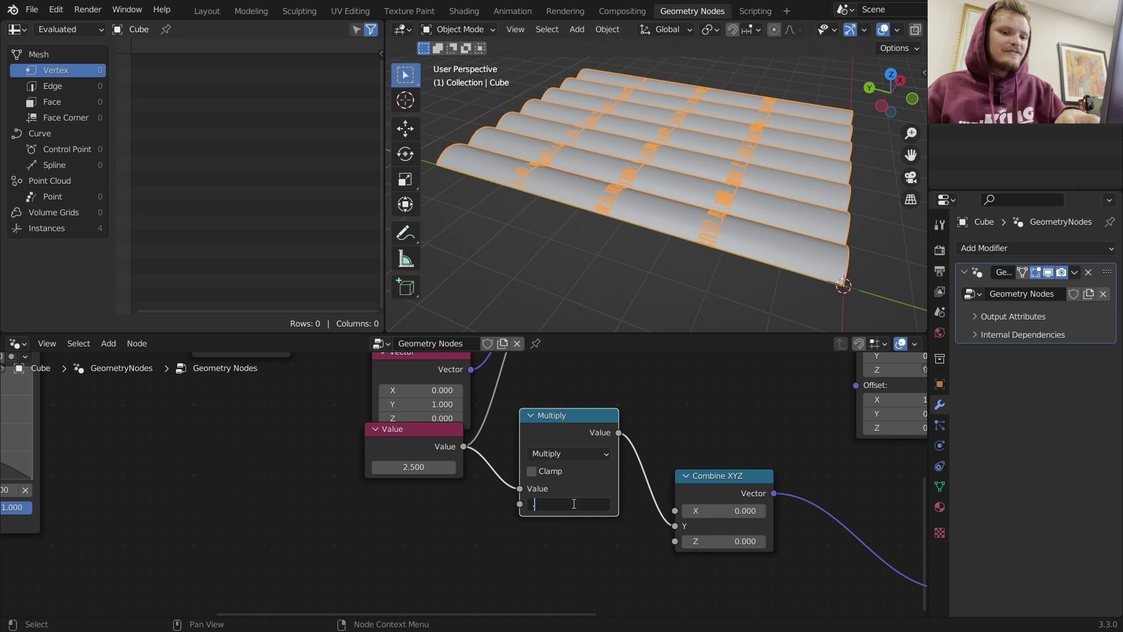
text(0.9)
key(Return)
scroll(711, 226, up, 5)
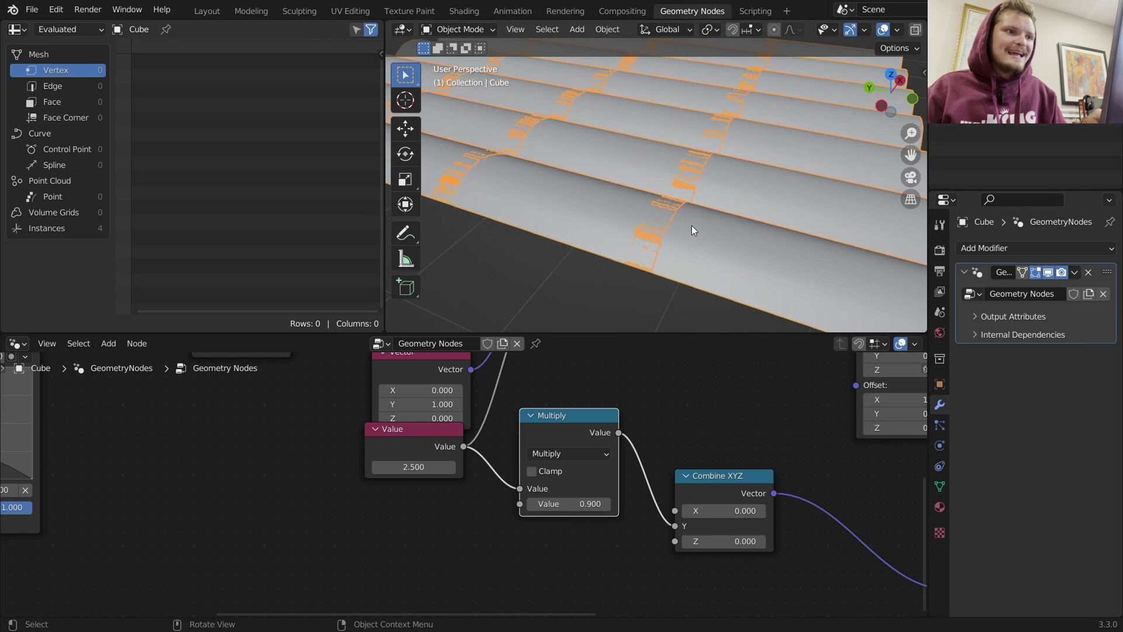
middle_drag(691, 229, 686, 187)
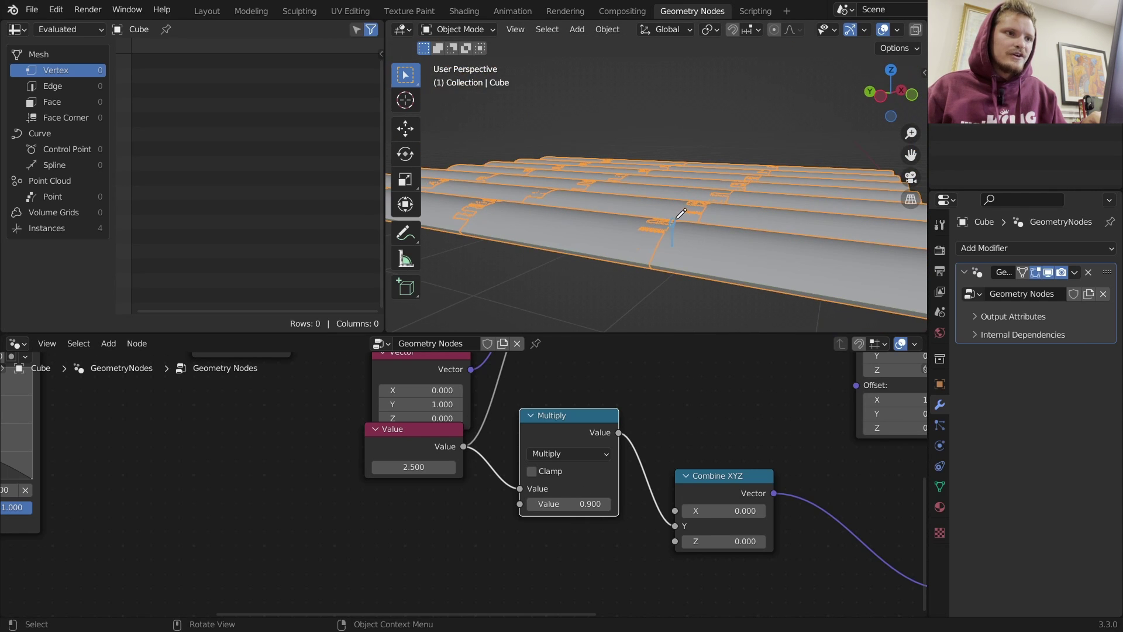
- Add a Value node linked to the Faces Extrude Mesh's Offset Scale and set it to 0.06
scroll(592, 410, down, 2)
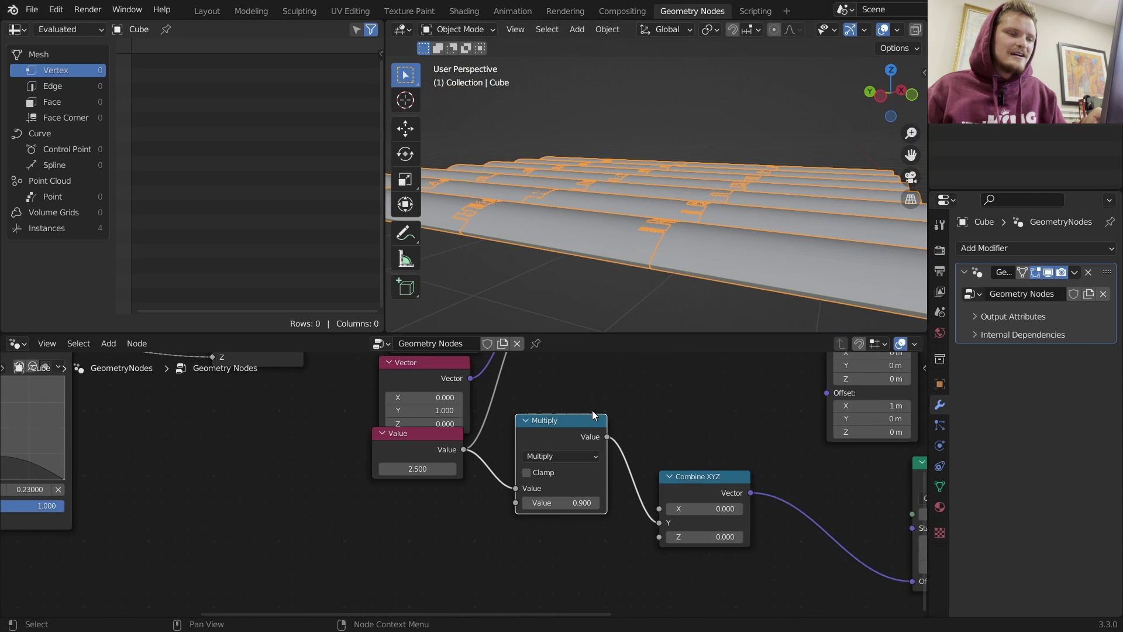
middle_drag(622, 428, 587, 512)
shift+drag(656, 429, 608, 427)
key(shift+a)
text(va)
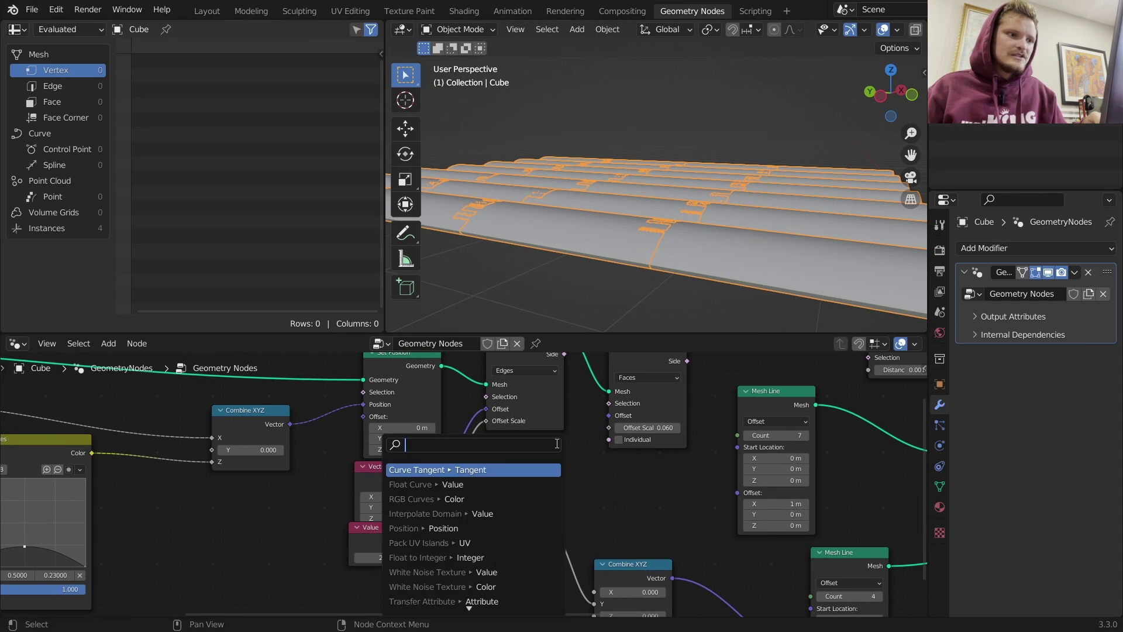
key(Return)
click(523, 462)
text(0.06)
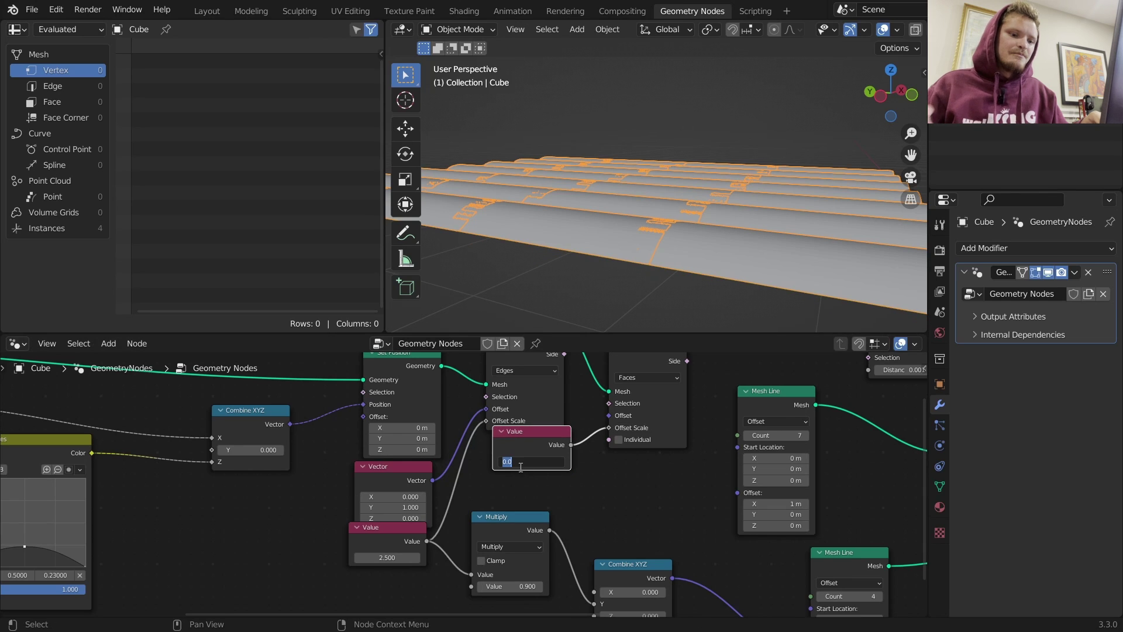
key(Return)
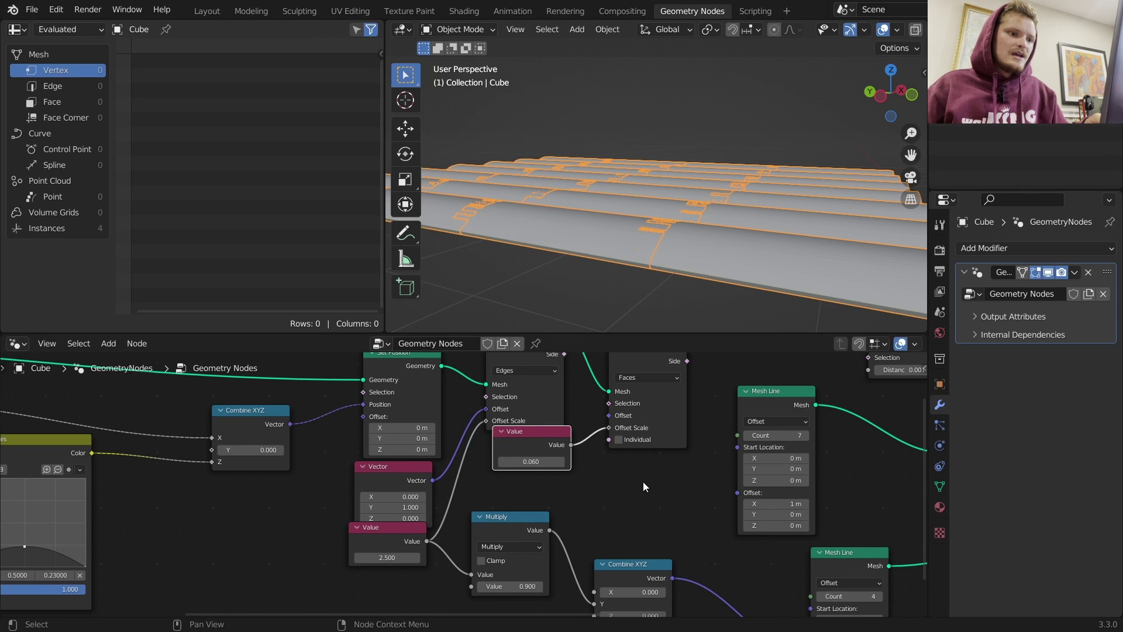
- Link the thickness Value node to the Z input of the Combine XYZ driving the second Mesh Line's Offset, and inspect the stepped tiles
middle_drag(572, 455, 528, 421)
drag(529, 416, 557, 573)
scroll(686, 236, up, 3)
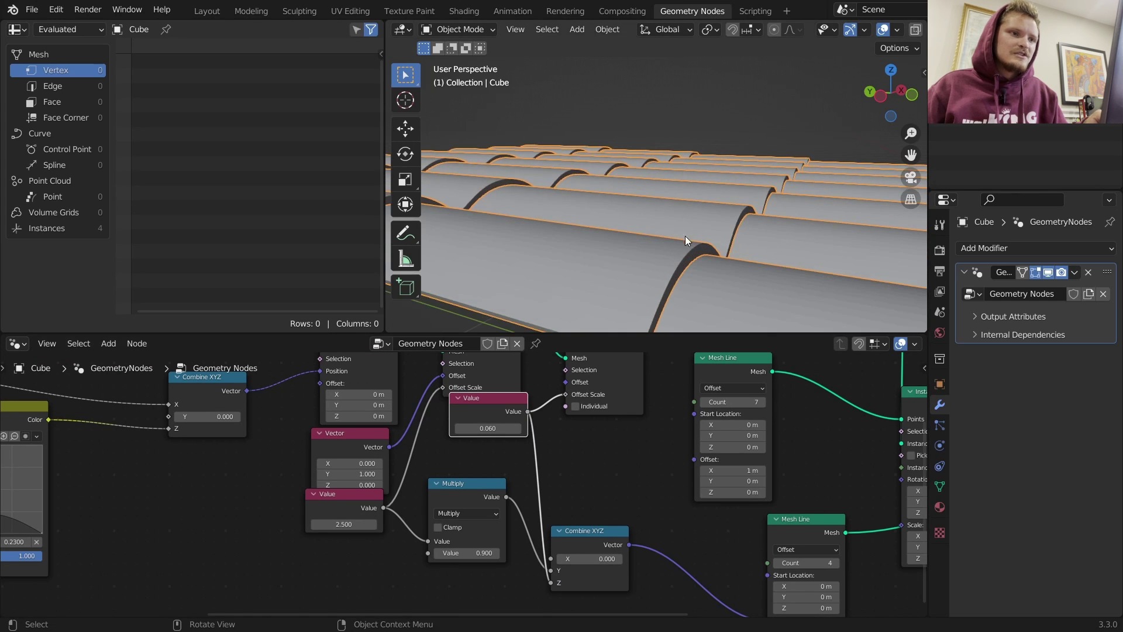
middle_drag(685, 236, 616, 205)
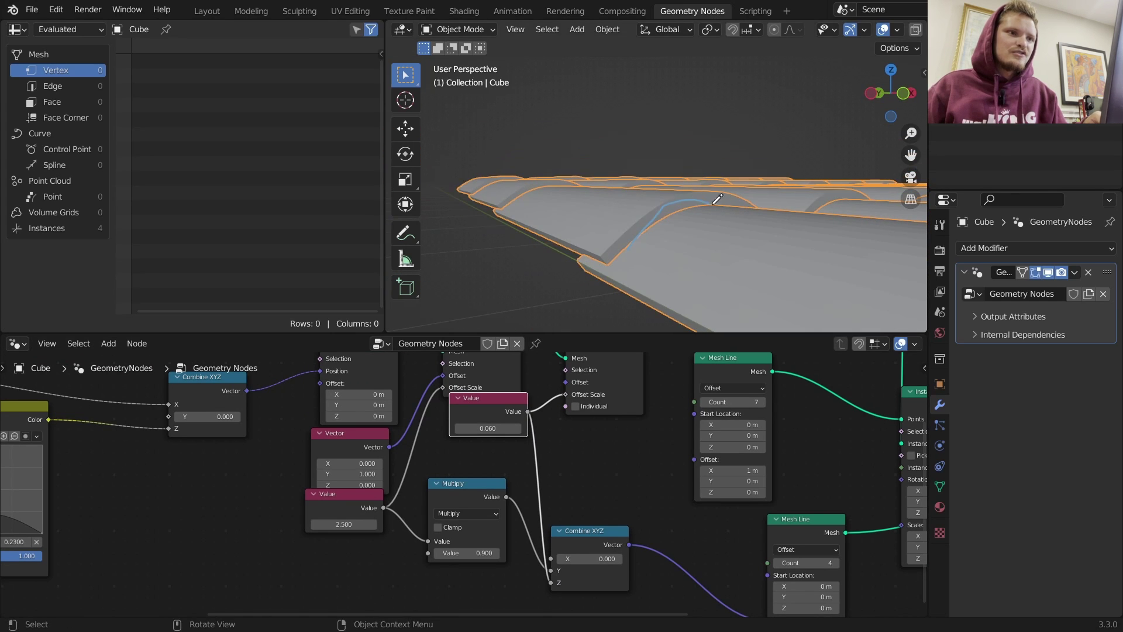
middle_drag(729, 211, 707, 230)
scroll(707, 231, down, 4)
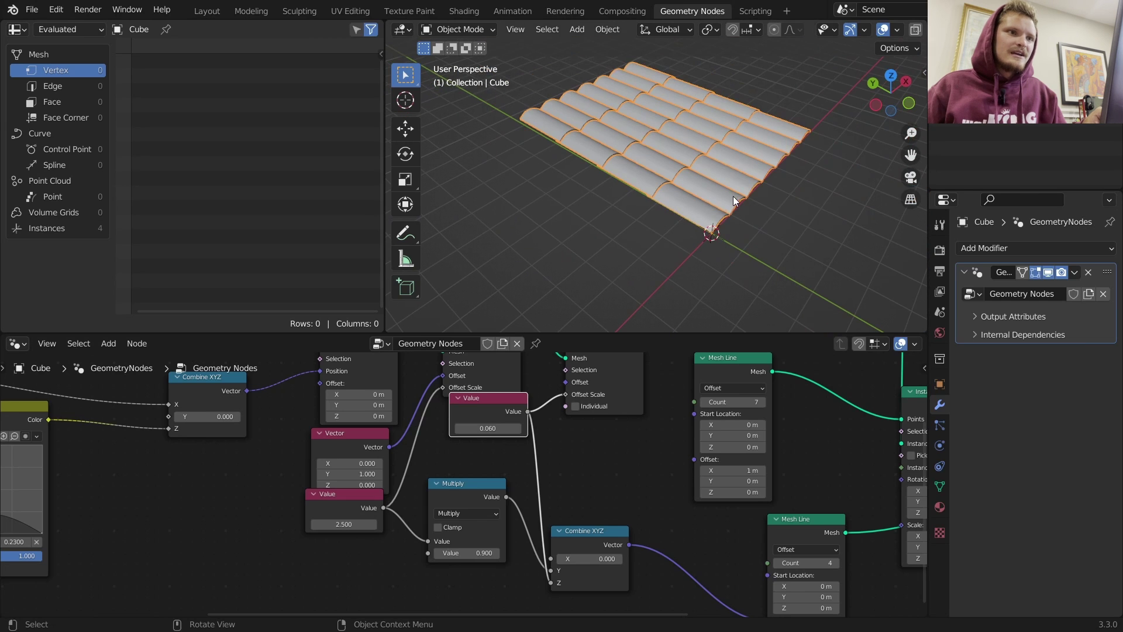
- Preview the Join Geometry, first Instance on Points and second Instance on Points outputs in turn
middle_drag(639, 450, 606, 445)
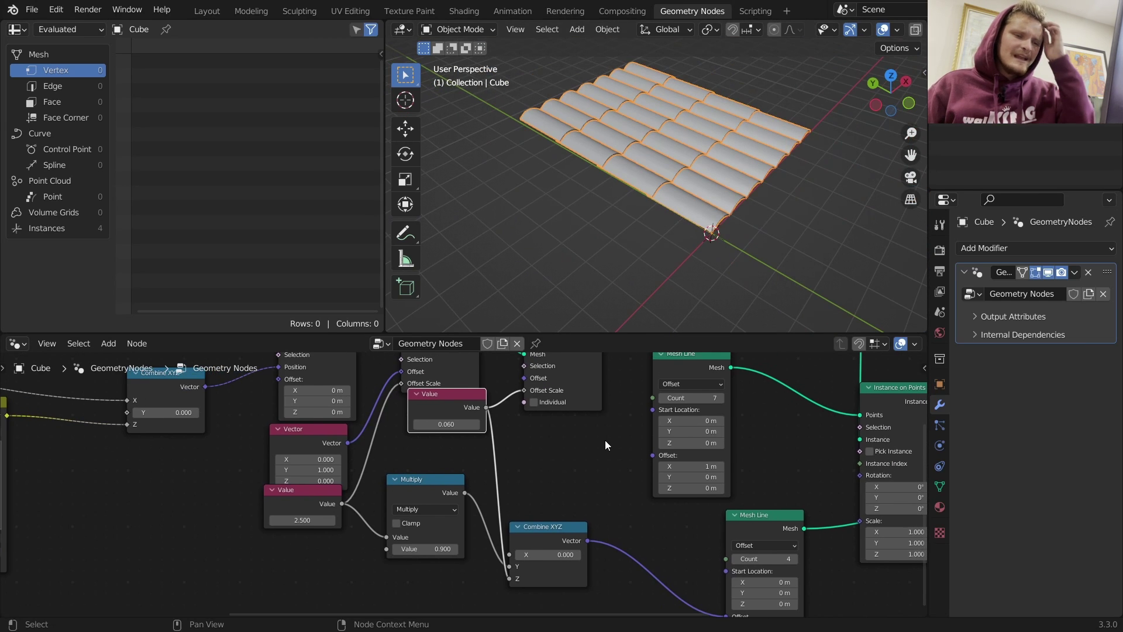
click(736, 515)
click(737, 514)
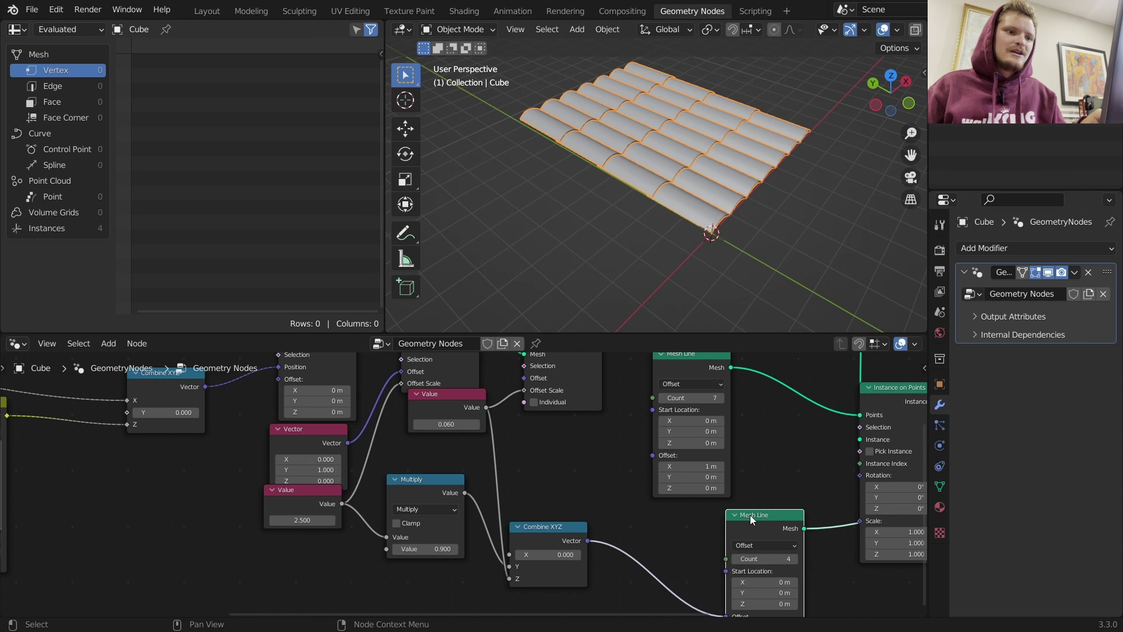
scroll(698, 503, down, 3)
middle_drag(643, 504, 648, 543)
ctrl+shift+click(652, 422)
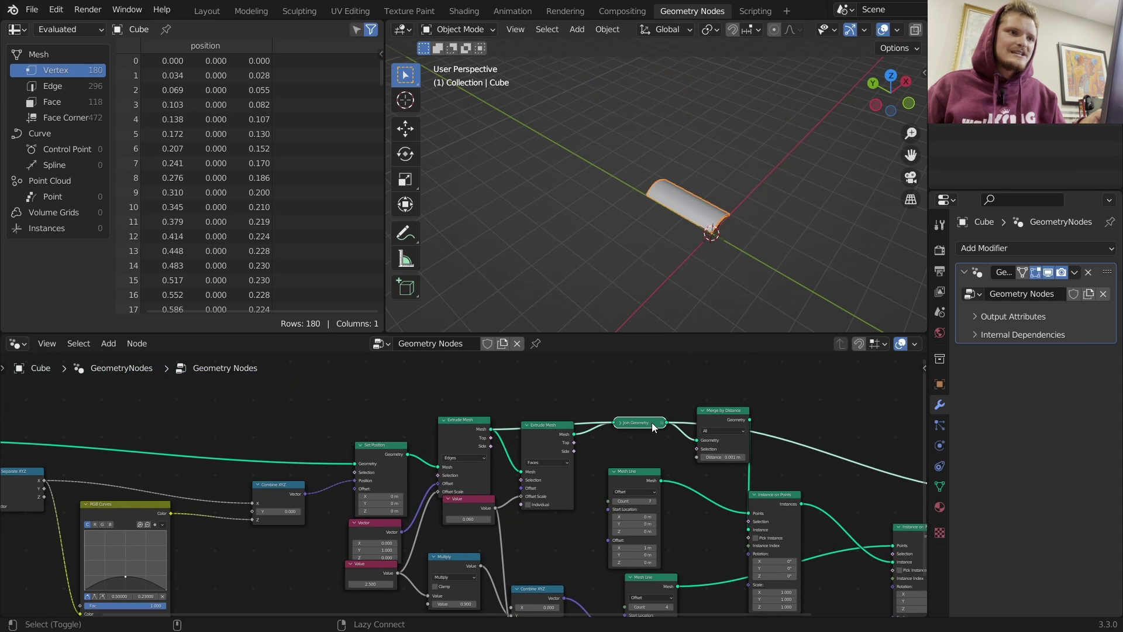
ctrl+shift+click(768, 494)
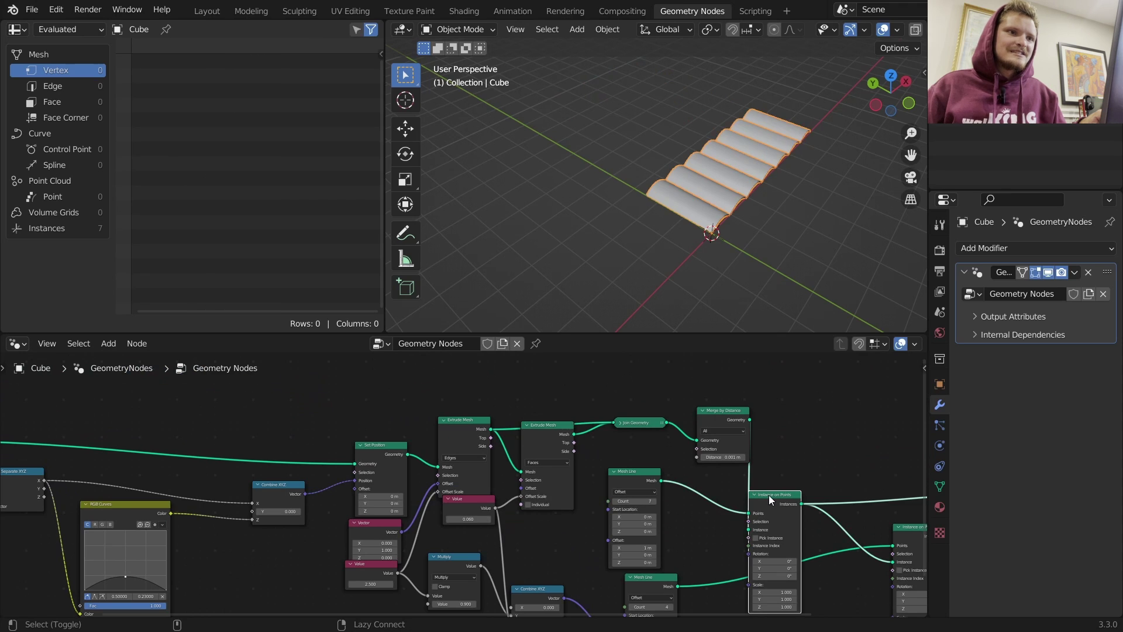
middle_drag(769, 495, 612, 421)
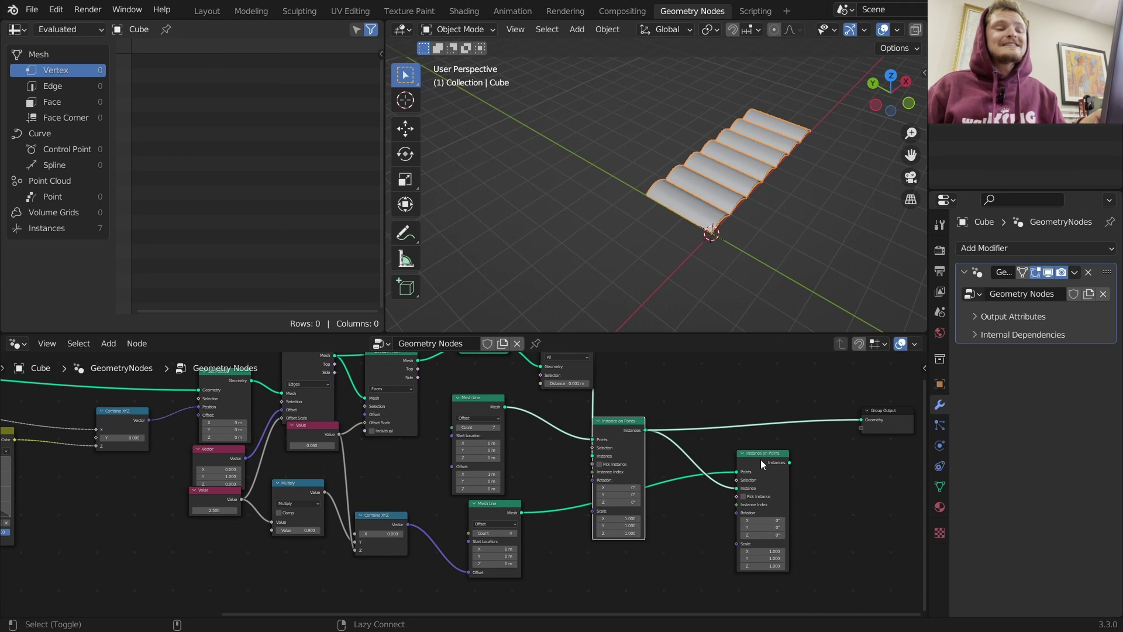
ctrl+shift+click(760, 458)
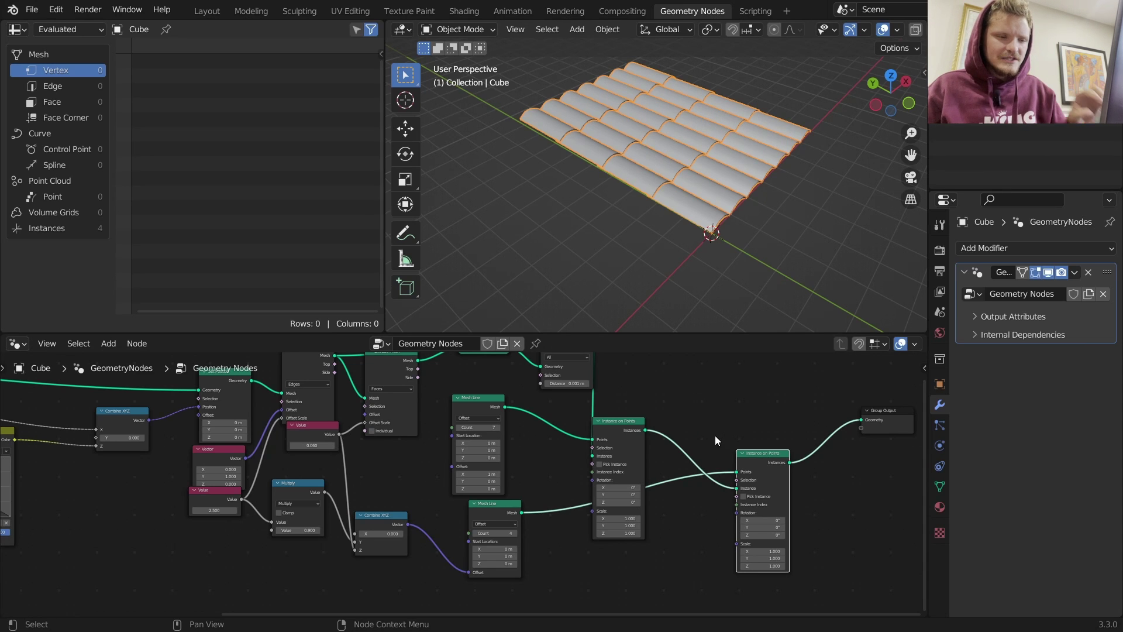
- Move the first Instance on Points aside, feed its Points from the Y-direction Mesh Line, and preview its output
scroll(714, 434, up, 2)
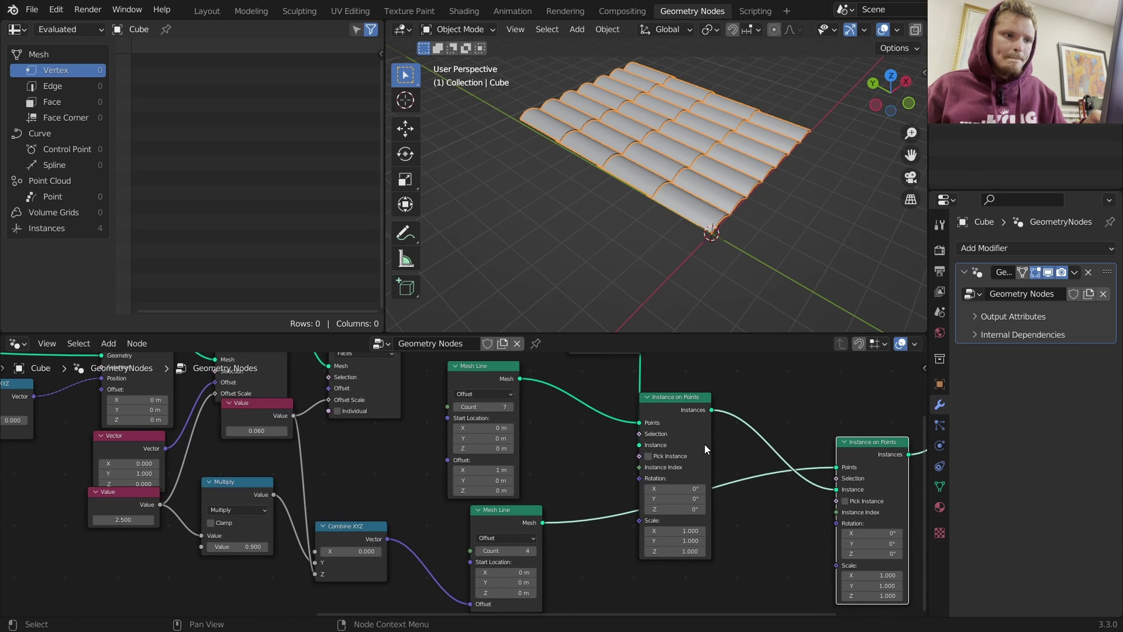
drag(704, 444, 756, 424)
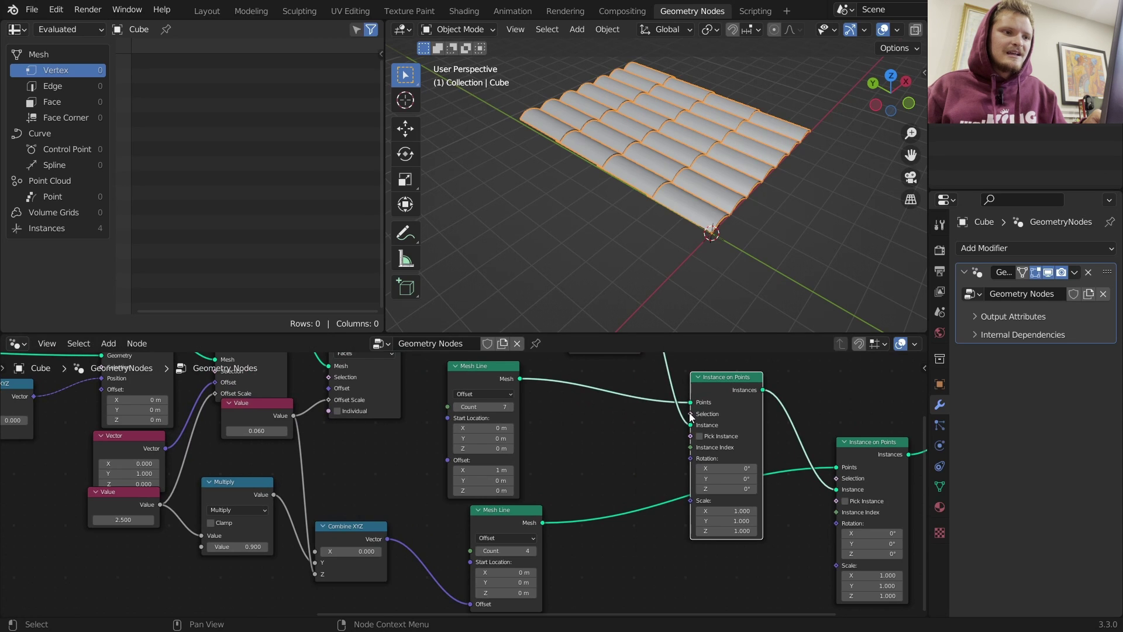
middle_drag(689, 412, 640, 441)
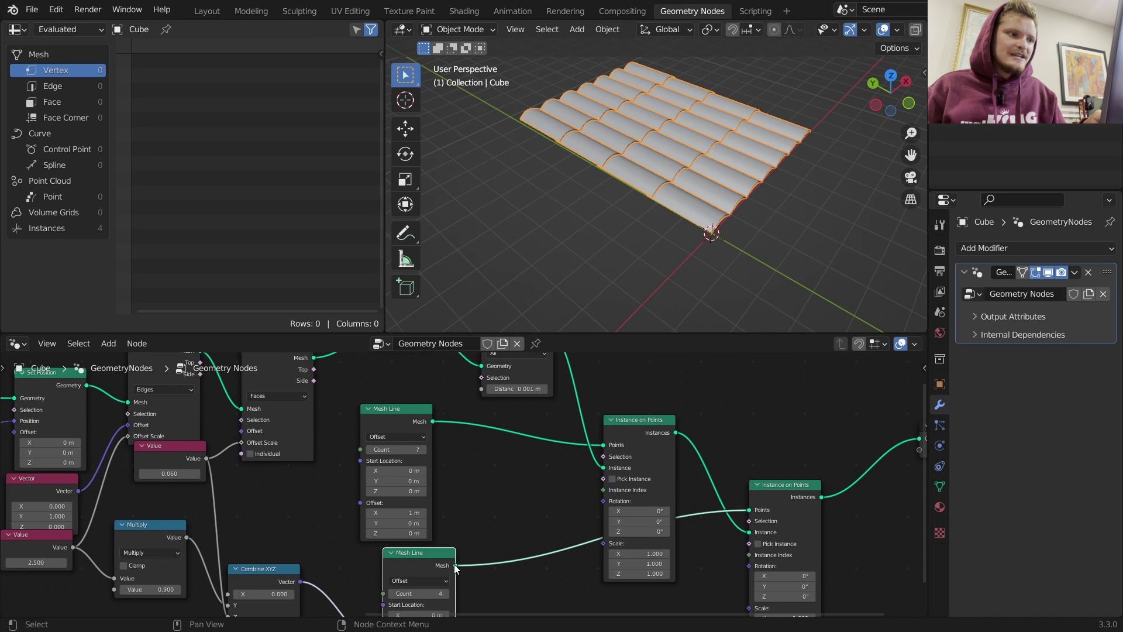
drag(455, 564, 605, 444)
ctrl+shift+click(650, 419)
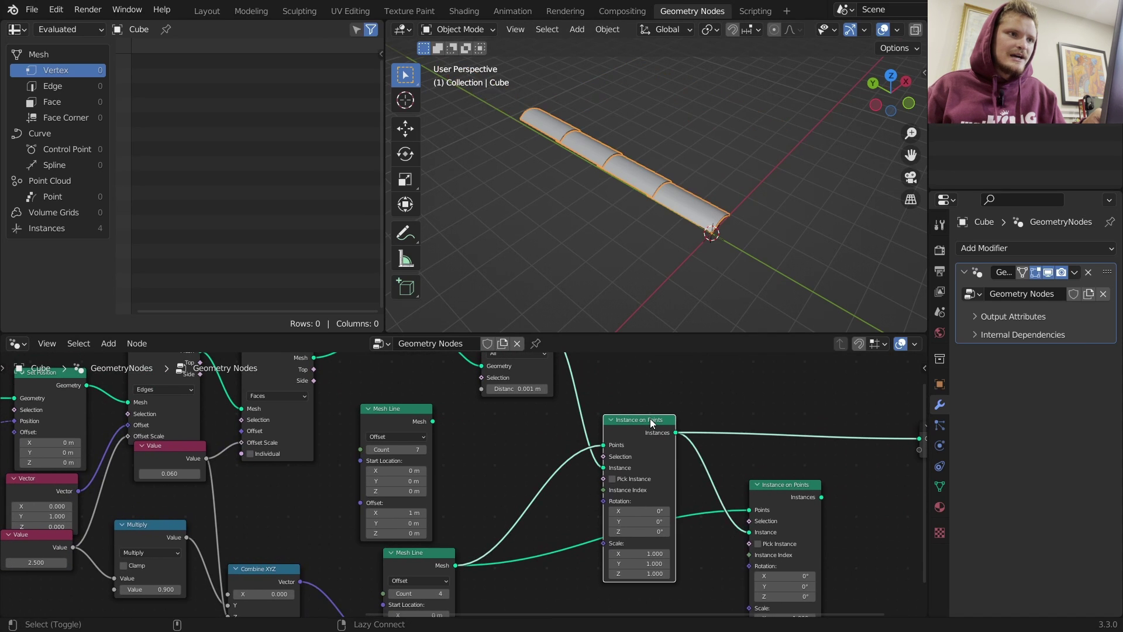
- Cut Merge by Distance from the first Instance on Points and link the X-direction Mesh Line to its Instance input
middle_drag(635, 442, 636, 453)
ctrl+right_drag(592, 429, 549, 435)
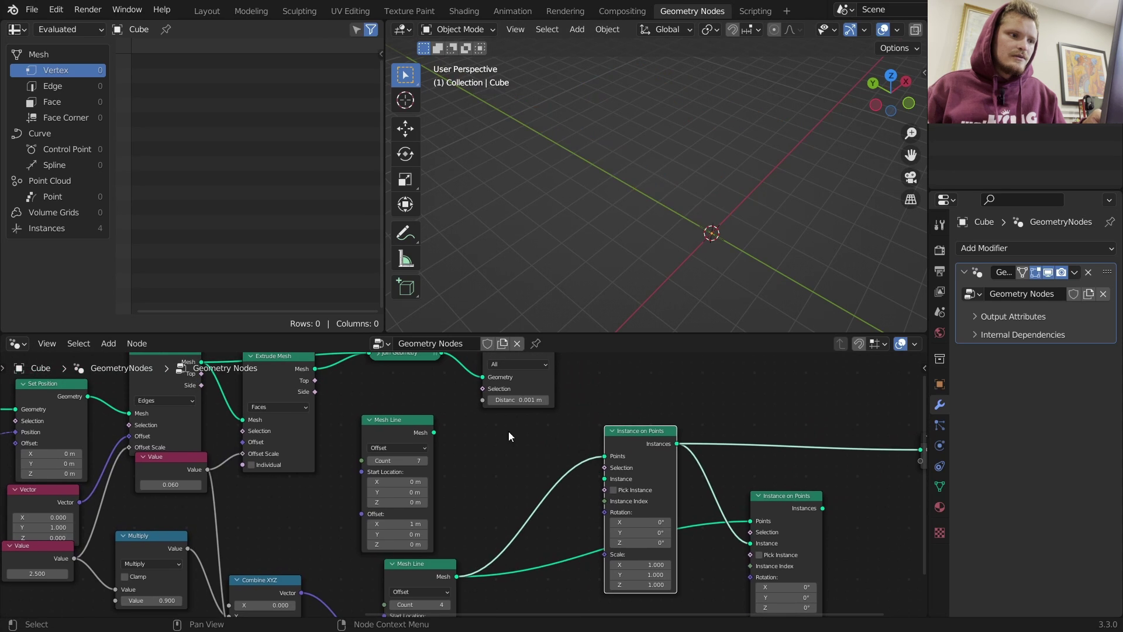
mouse_move(428, 432)
alt+right_down()
mouse_move(603, 457)
mouse_move(606, 468)
alt+right_up()
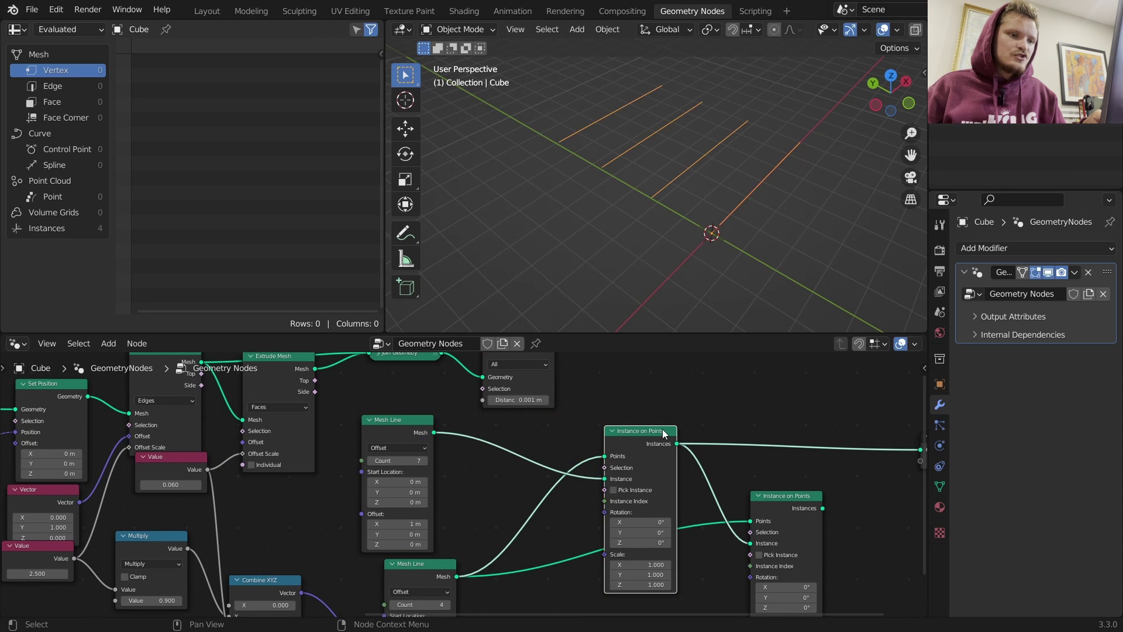
drag(664, 433, 643, 429)
- Reroute the first node's Instances from the second Instance on Points' Instance input to its Points input
middle_drag(769, 510, 762, 492)
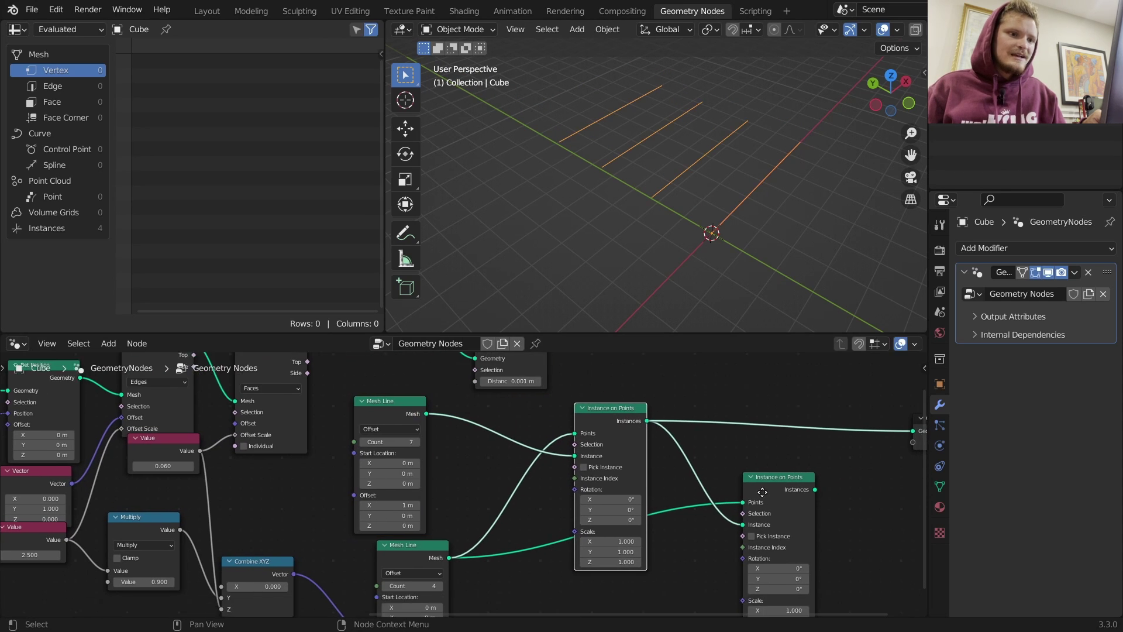
drag(742, 524, 740, 502)
middle_drag(558, 537, 532, 521)
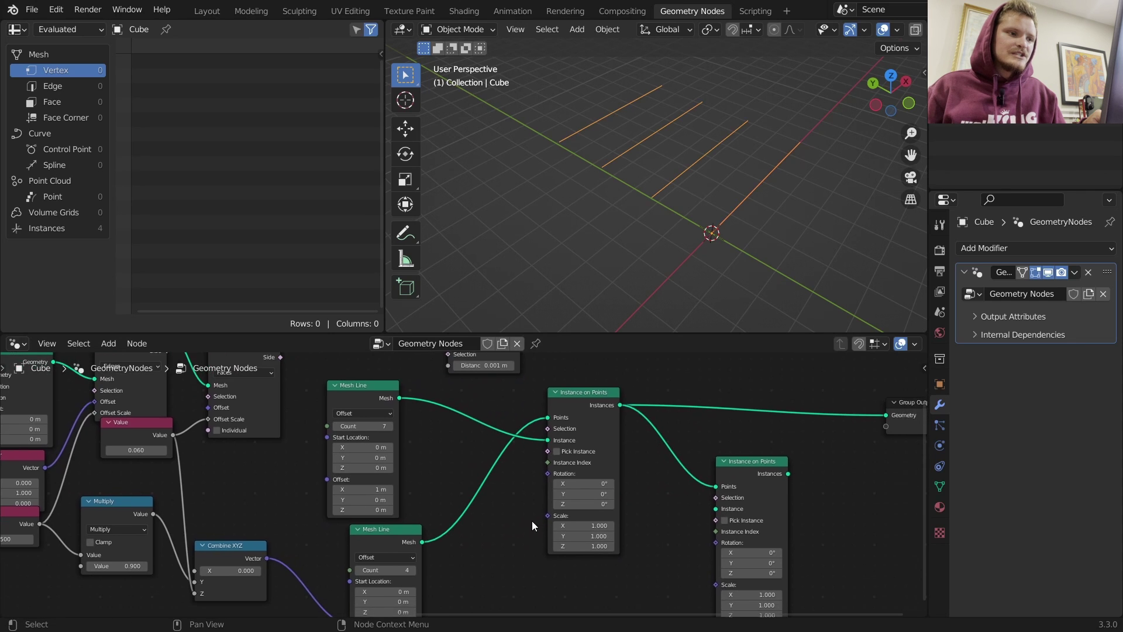
- Link Merge by Distance's Geometry to the second Instance on Points' Instance input and send that node to Group Output
scroll(532, 521, down, 2)
alt+right_drag(479, 390, 650, 485)
ctrl+shift+click(650, 485)
scroll(678, 208, up, 3)
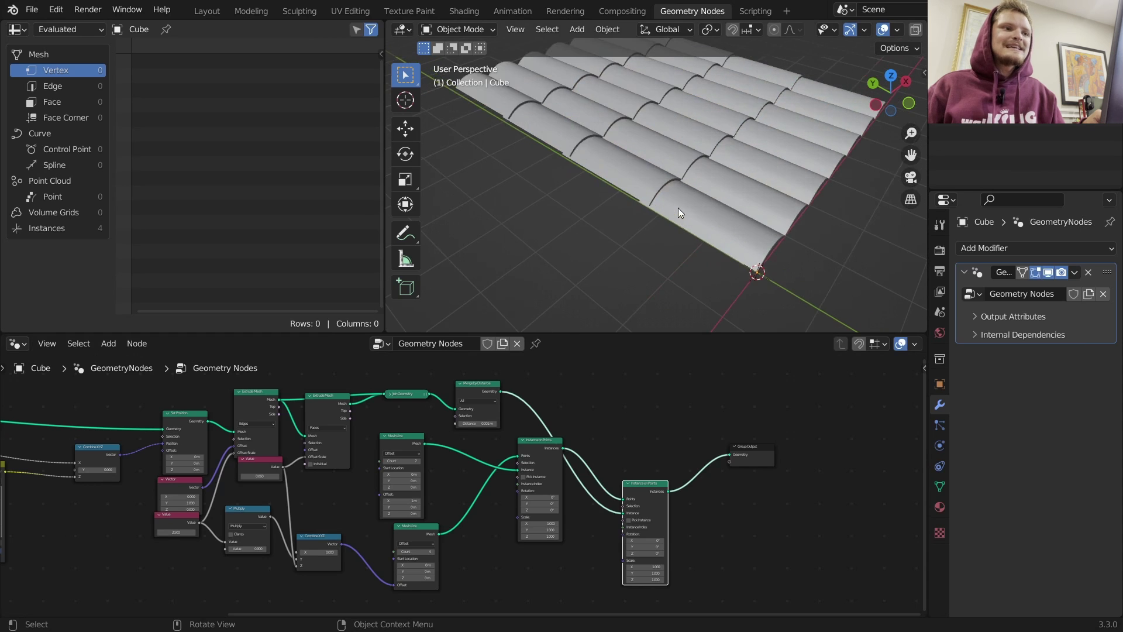
shift+middle_drag(783, 132, 777, 201)
- Preview the X-direction Mesh Line alone through Group Output and view it in the viewport
scroll(562, 459, up, 6)
scroll(562, 453, up, 1)
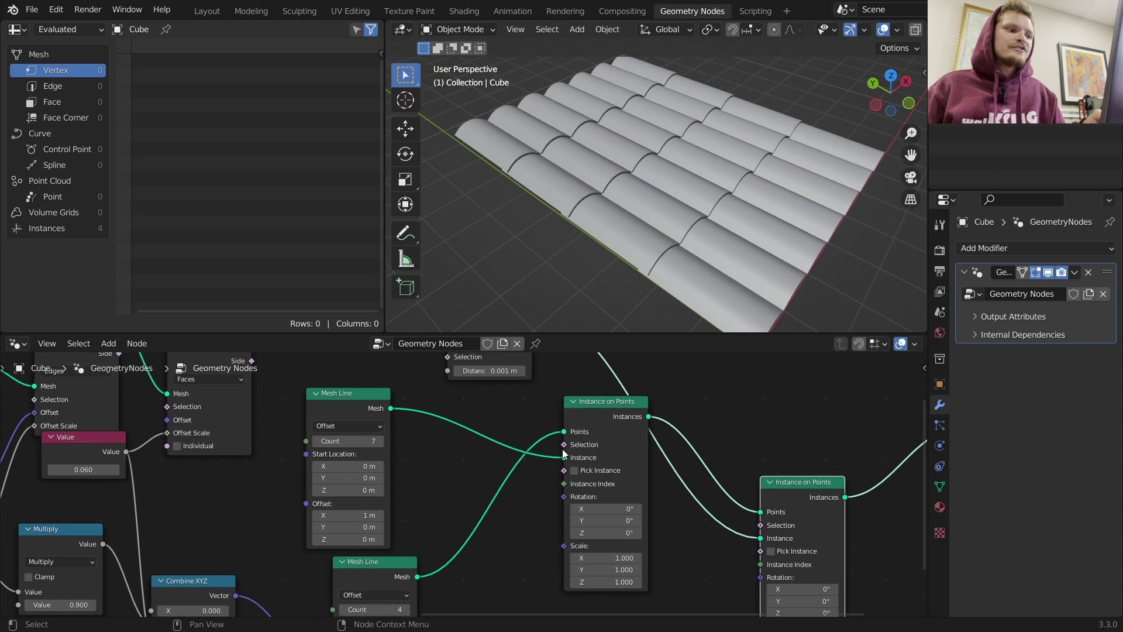
ctrl+shift+click(361, 404)
middle_drag(746, 262, 674, 224)
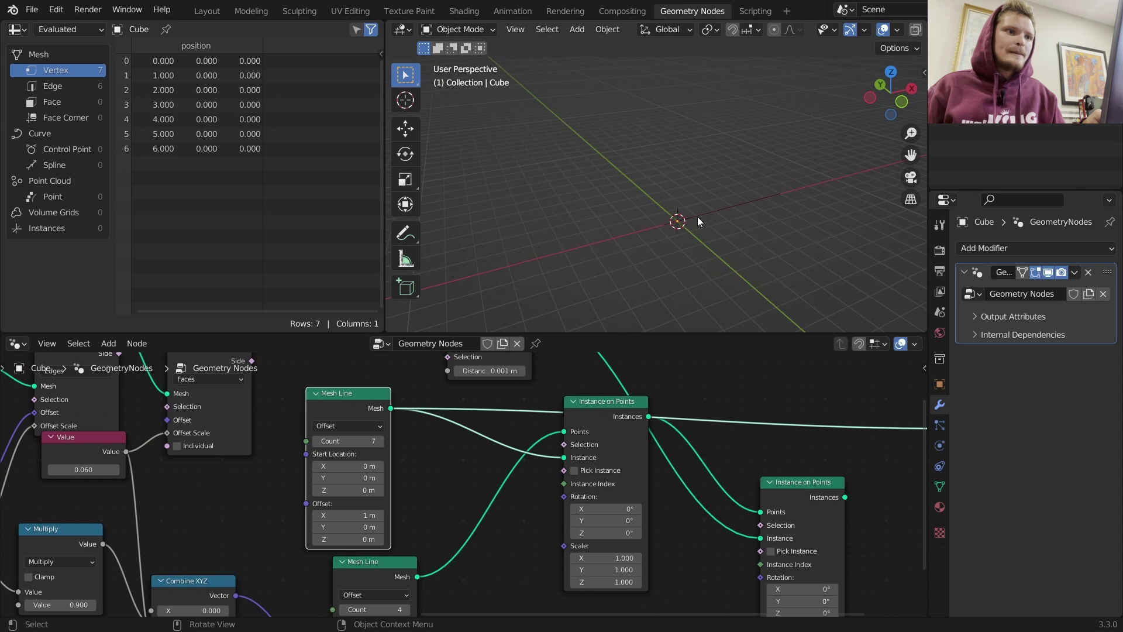
click(697, 216)
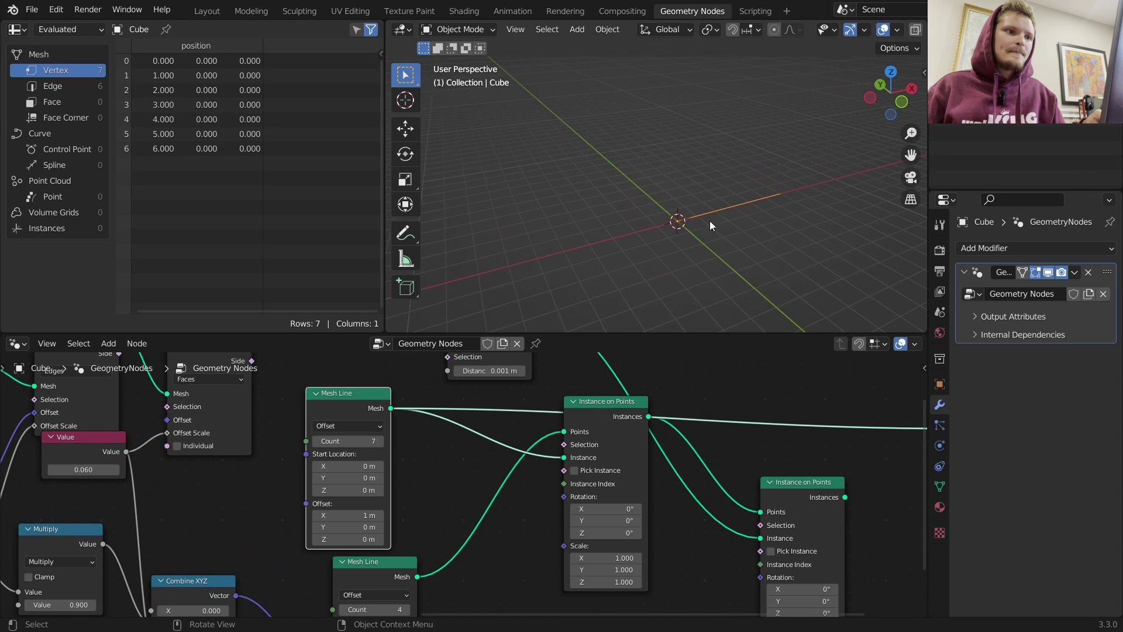
- Preview the Y-direction Mesh Line and the first Instance on Points through Group Output, examining how the lines are distributed
ctrl+shift+click(386, 569)
middle_drag(663, 177, 548, 201)
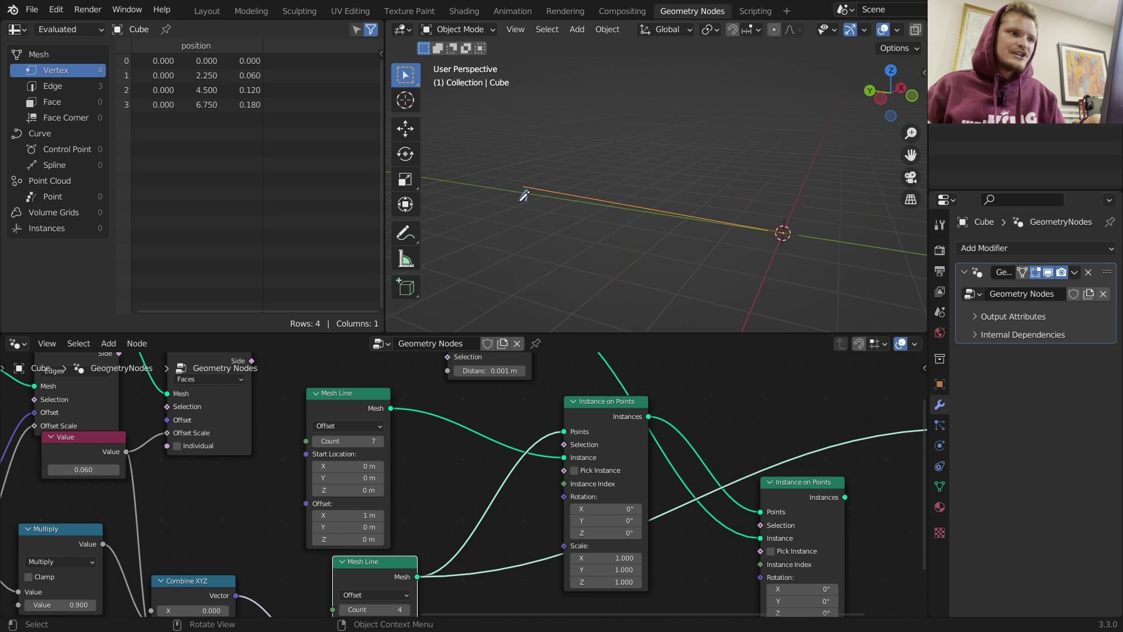
ctrl+shift+click(591, 409)
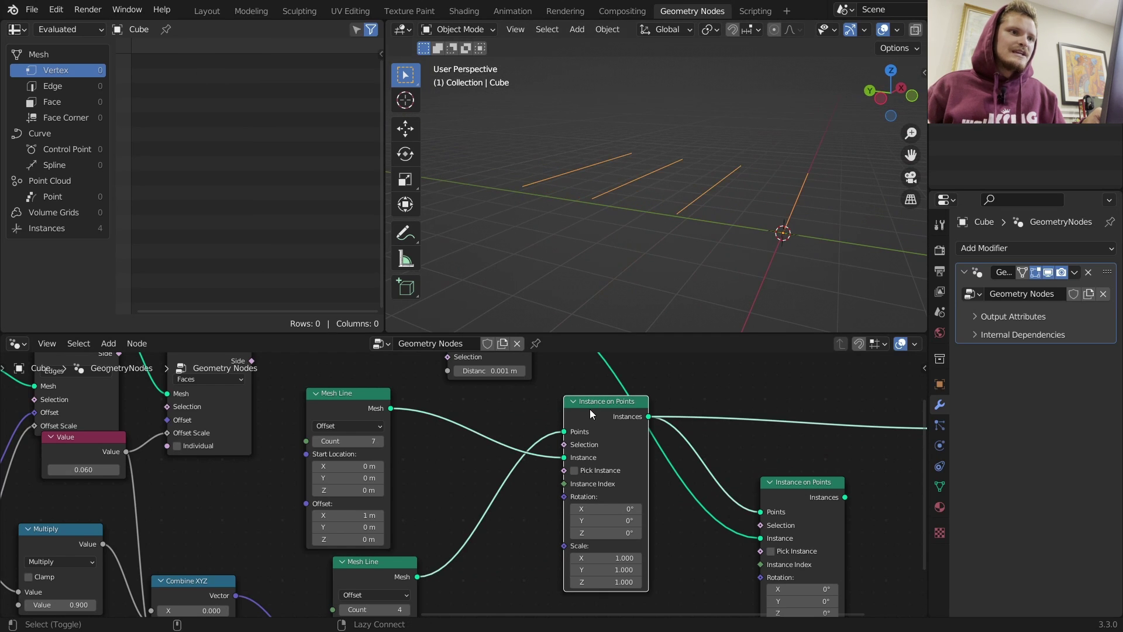
middle_drag(757, 179, 725, 177)
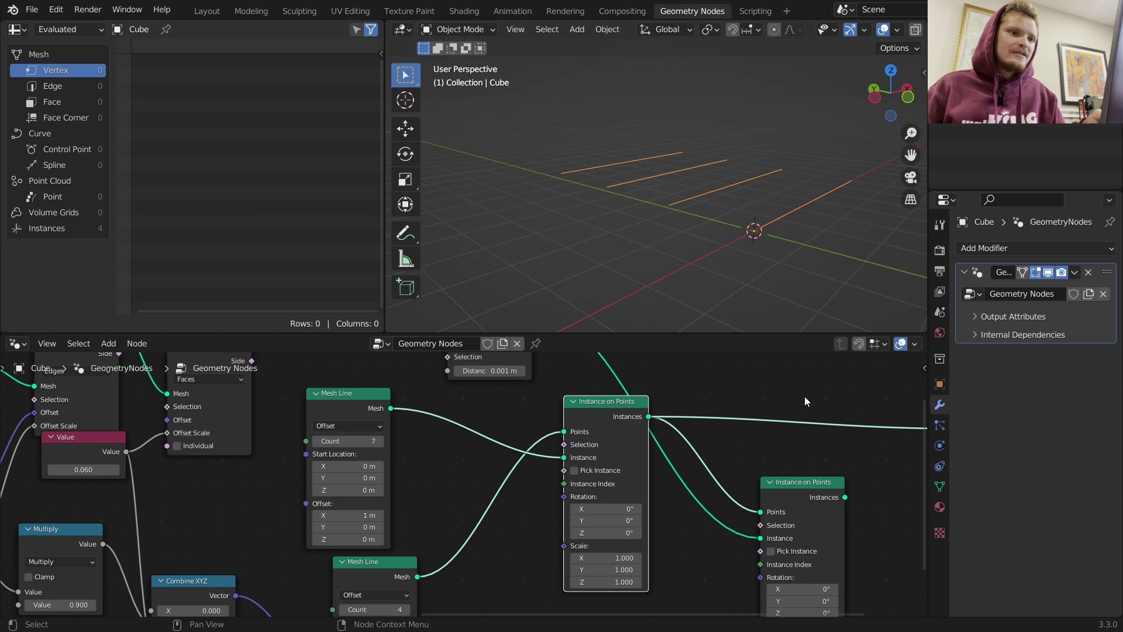
middle_drag(804, 464, 704, 446)
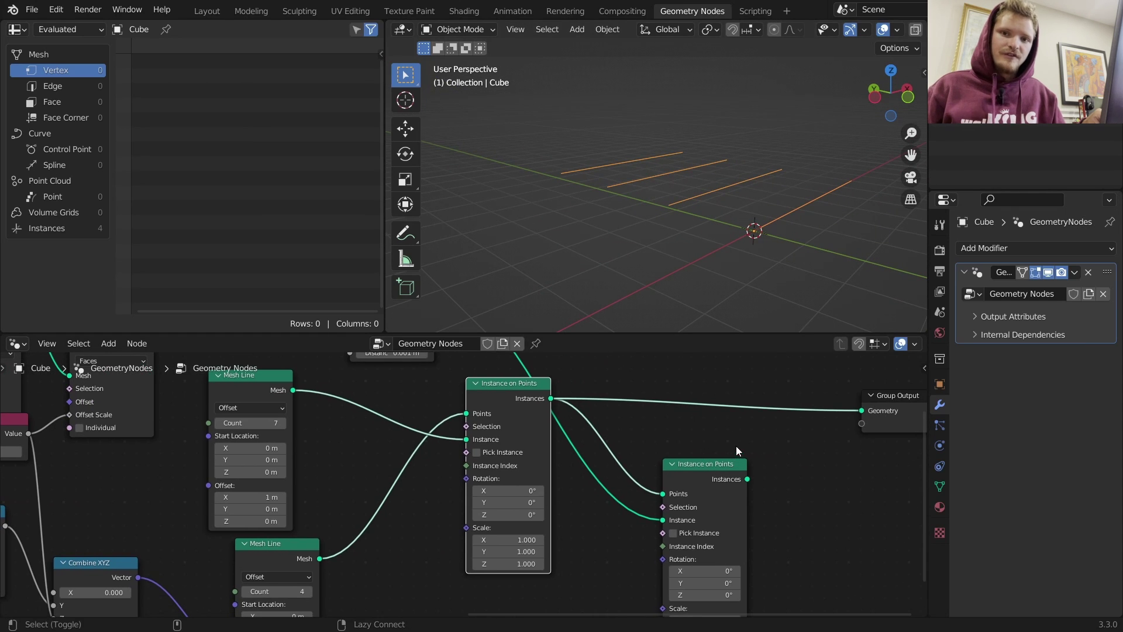
- Send the second Instance on Points node back to Group Output to show the full tiled roof
ctrl+shift+click(708, 465)
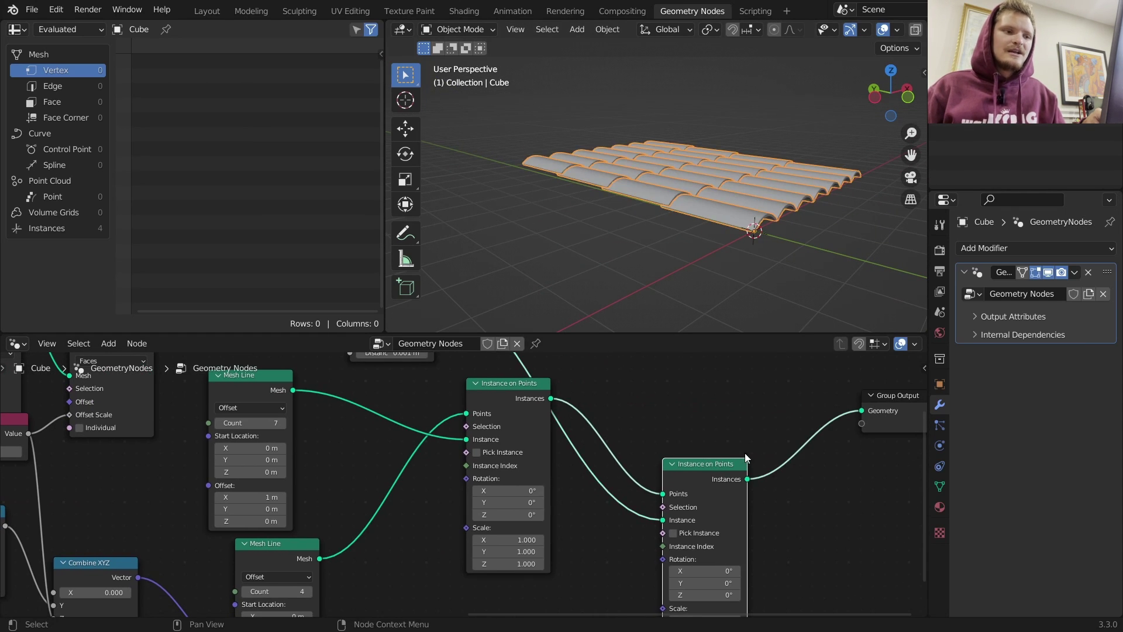
middle_drag(710, 490, 706, 422)
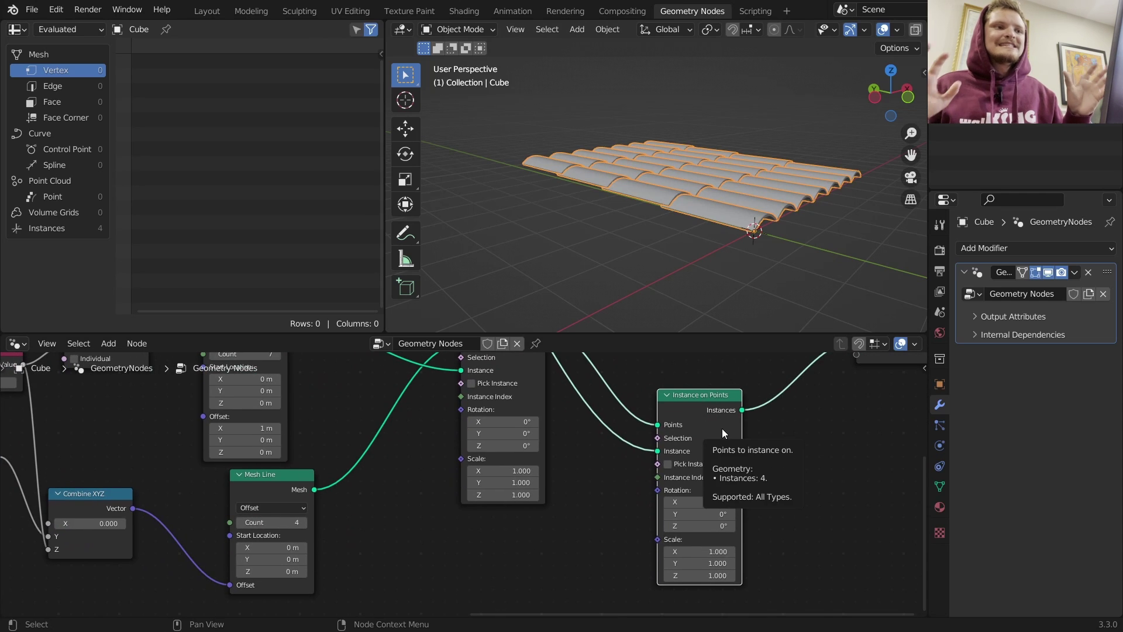
middle_drag(660, 494, 660, 475)
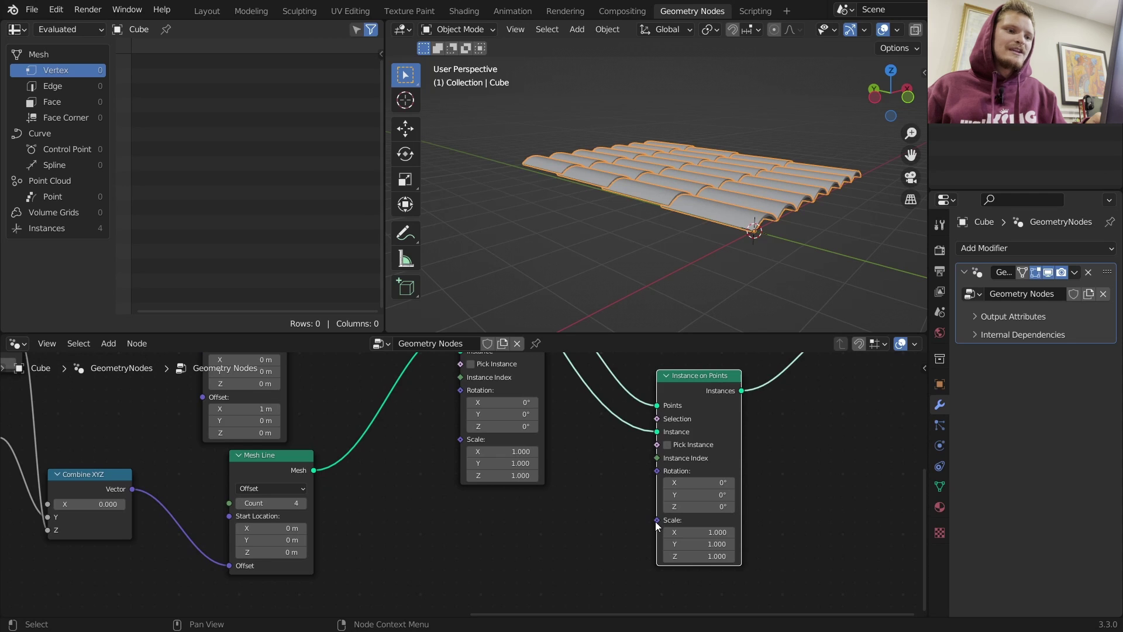
- Add a Random Value node, set it to Float, and link its Value to the second Instance on Points' Scale
drag(656, 521, 550, 490)
text(random)
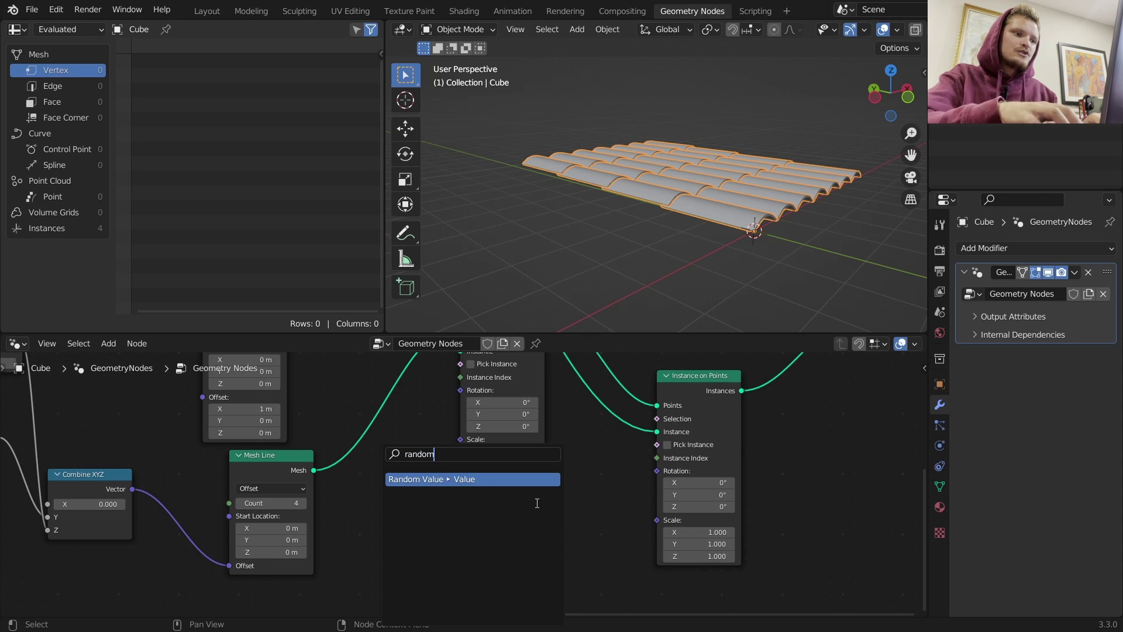
key(Return)
click(500, 530)
click(499, 534)
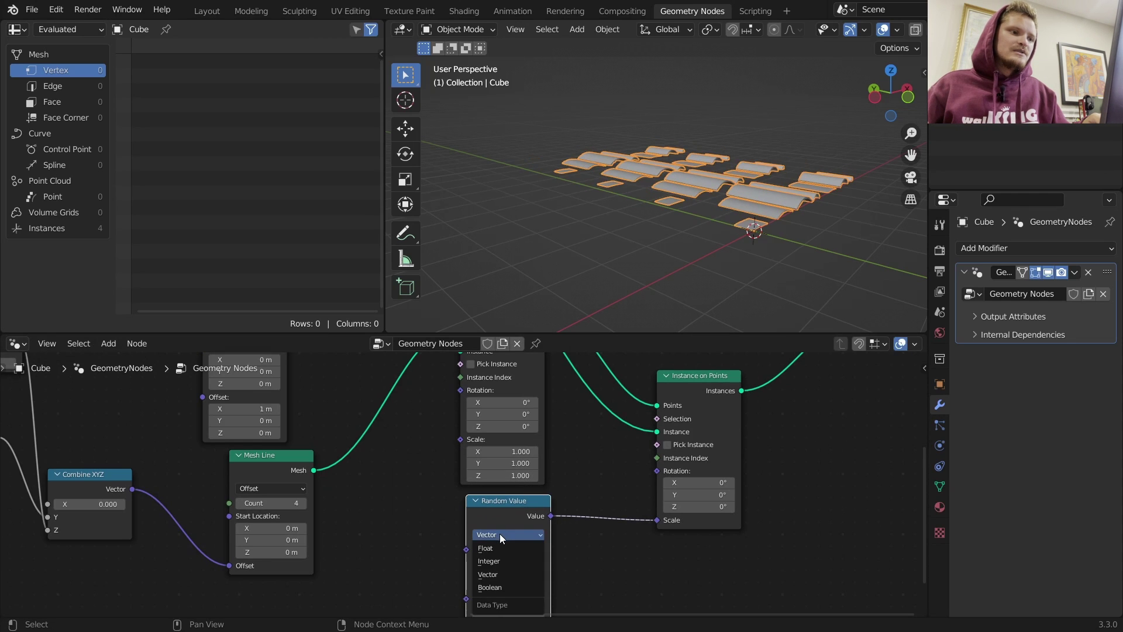
click(499, 550)
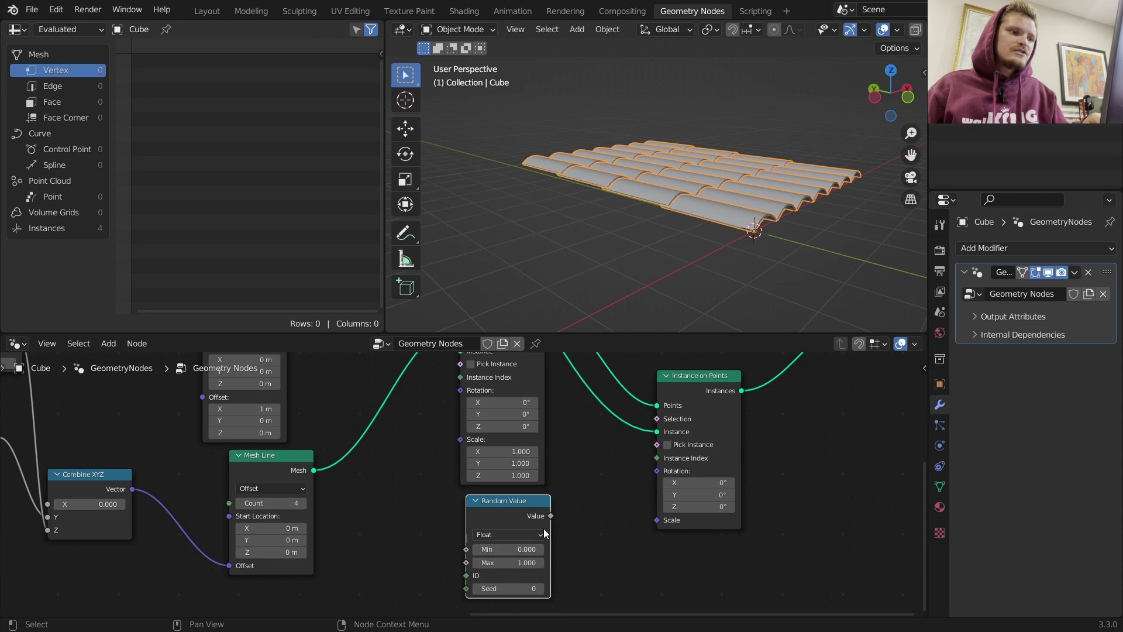
drag(553, 517, 656, 520)
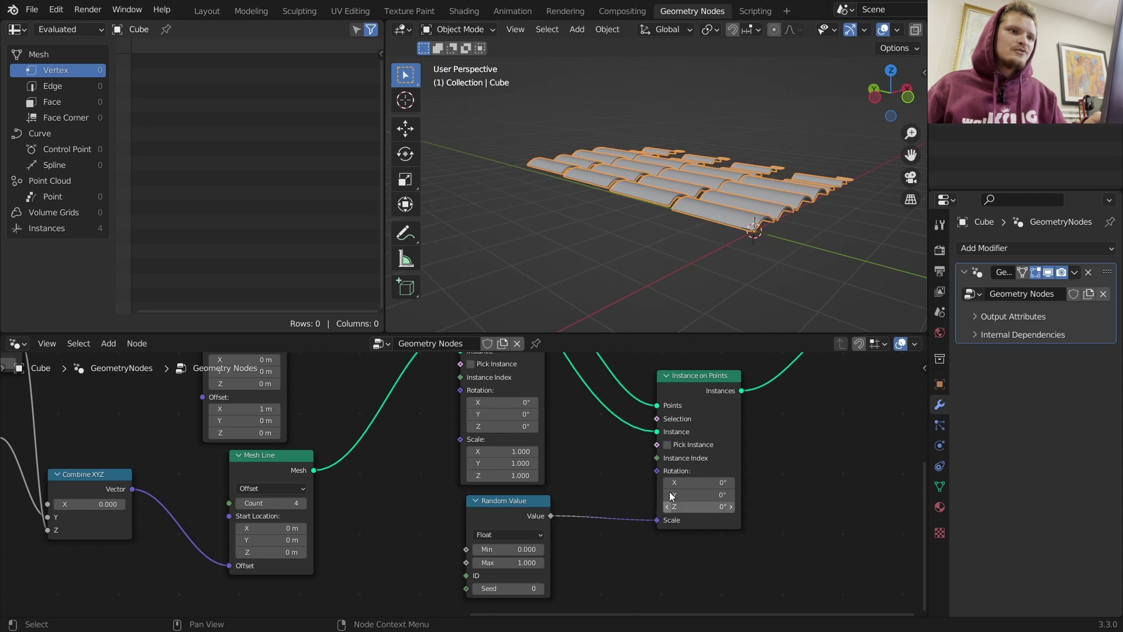
- Lower the Random Value's Max to 0.840 and examine the tile sizes across the rows
mouse_move(705, 234)
middle_down()
mouse_move(724, 230)
mouse_move(704, 240)
middle_up()
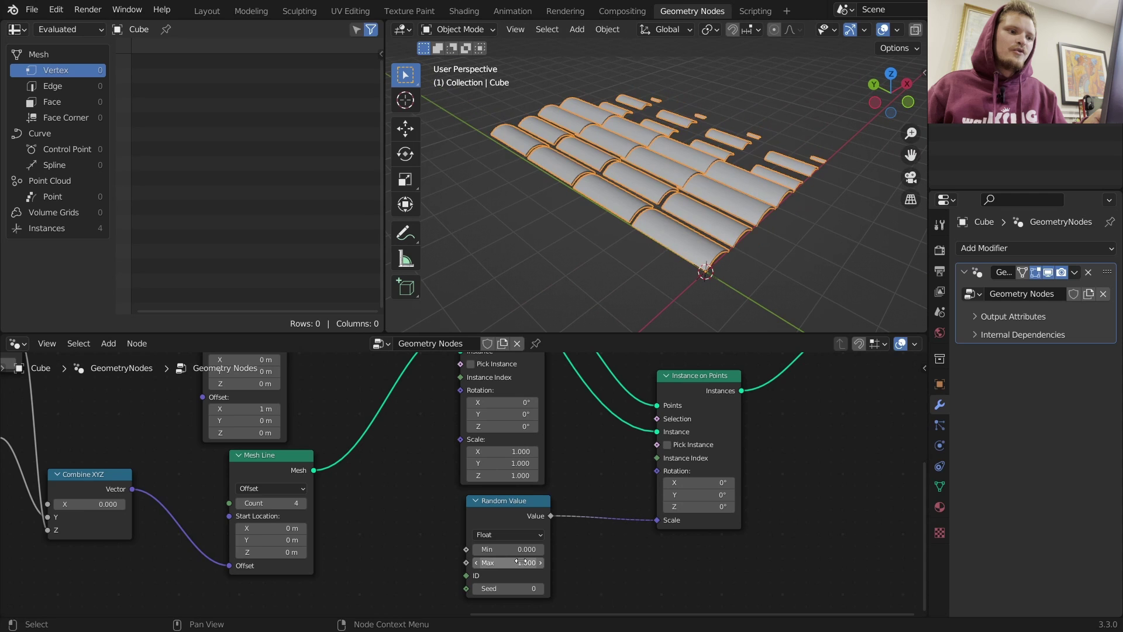
drag(521, 562, 509, 562)
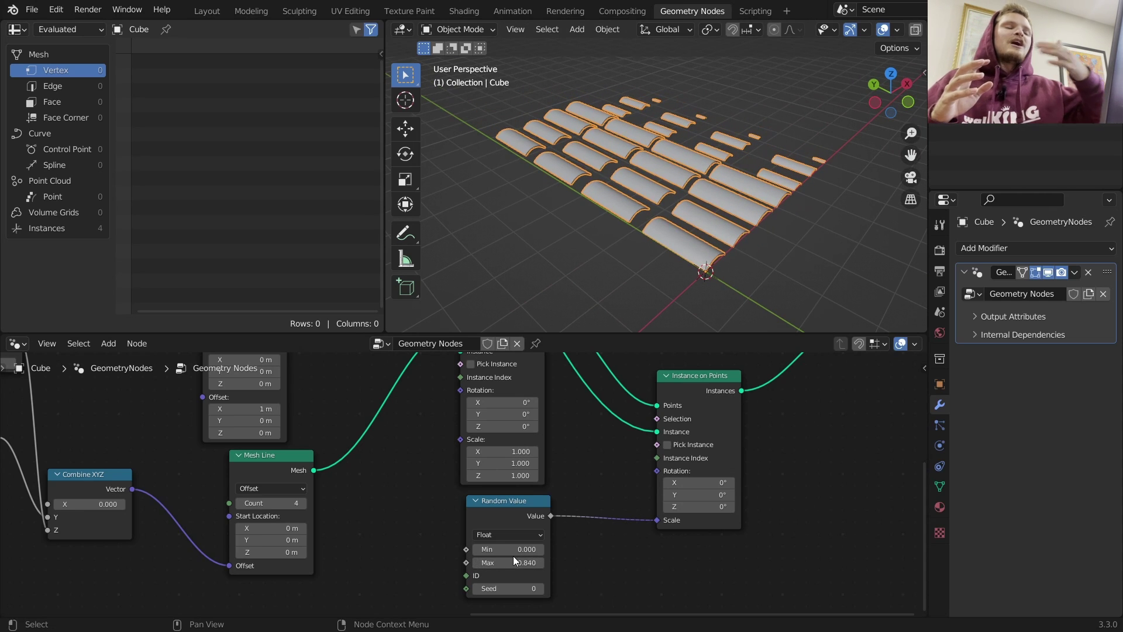
middle_drag(650, 290, 707, 166)
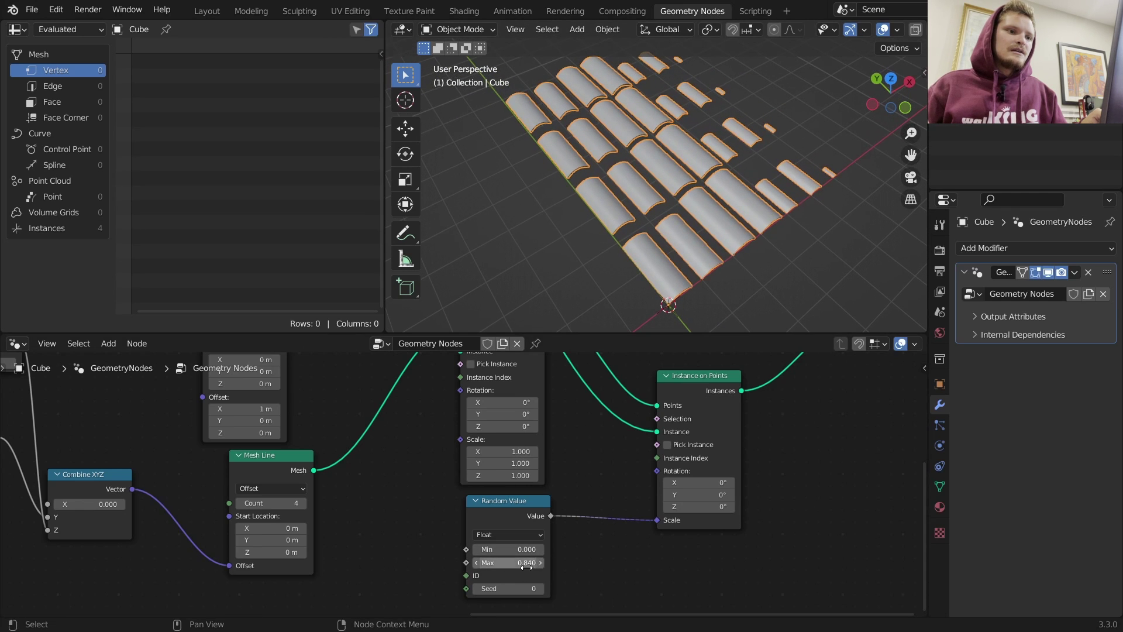
- Make room before the second Instance on Points and insert a Realize Instances node on the link to its Points input
middle_drag(638, 430, 569, 508)
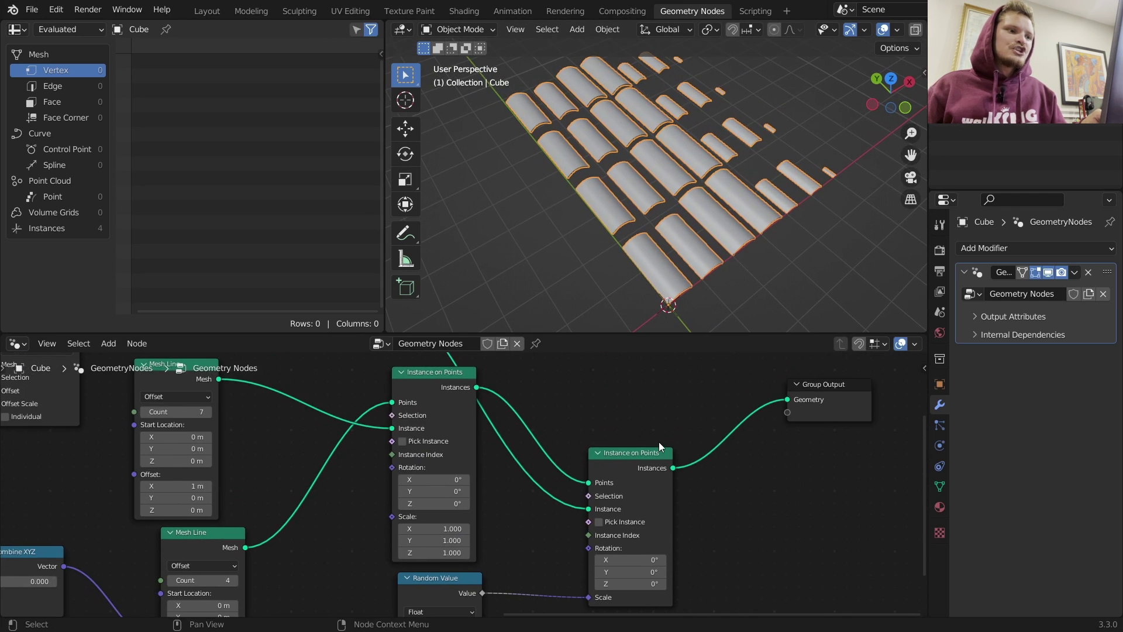
drag(632, 455, 689, 453)
key(shift+a)
click(594, 319)
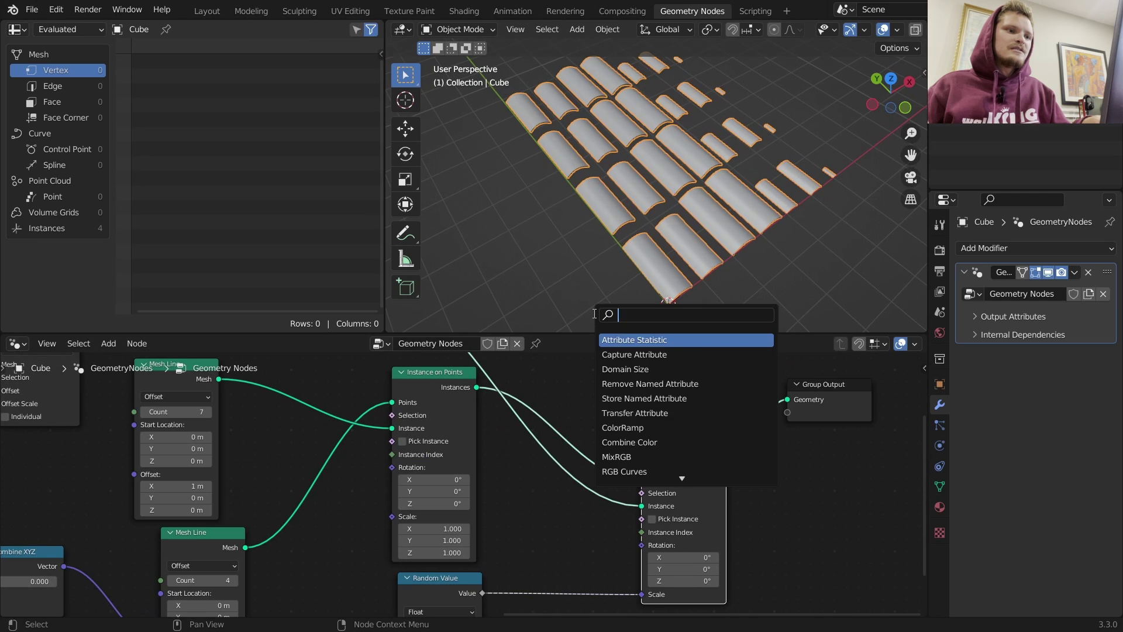
text(rea)
key(Return)
click(630, 433)
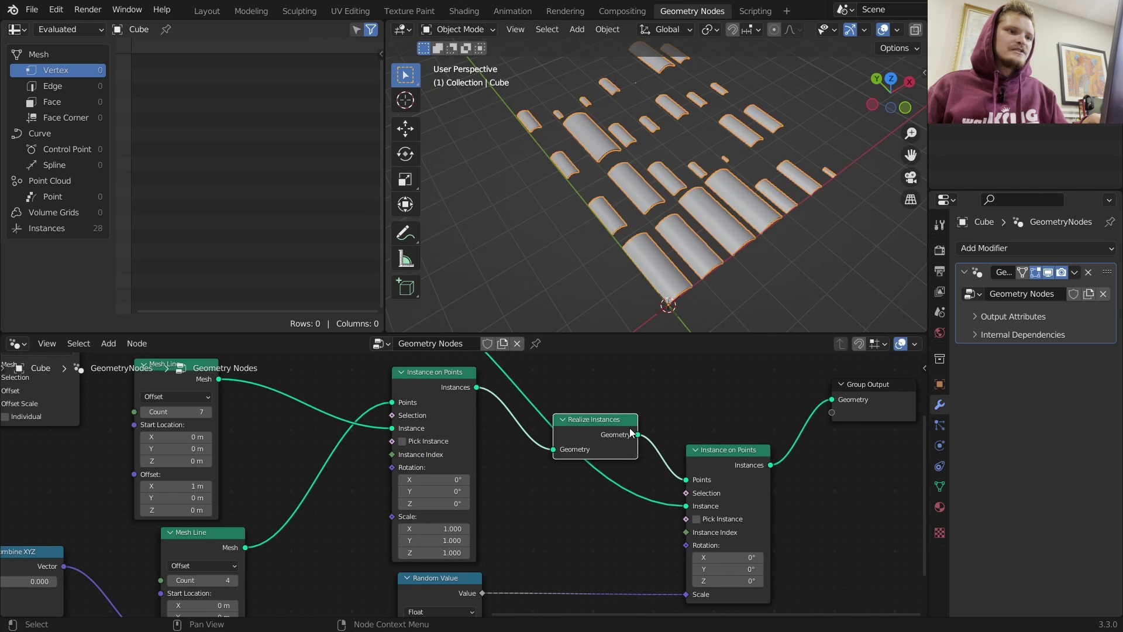
drag(615, 422, 597, 422)
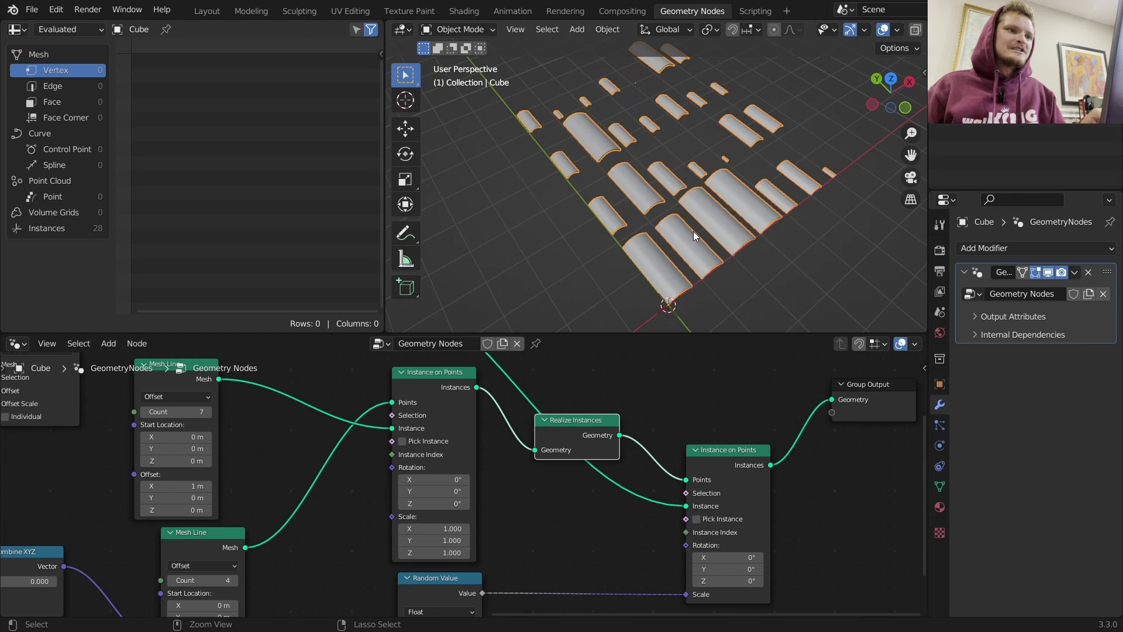
- Undo the Realize Instances insertion and compare the tile sizes from row to row
key(ctrl+z)
key(ctrl+z)
middle_drag(665, 219, 626, 229)
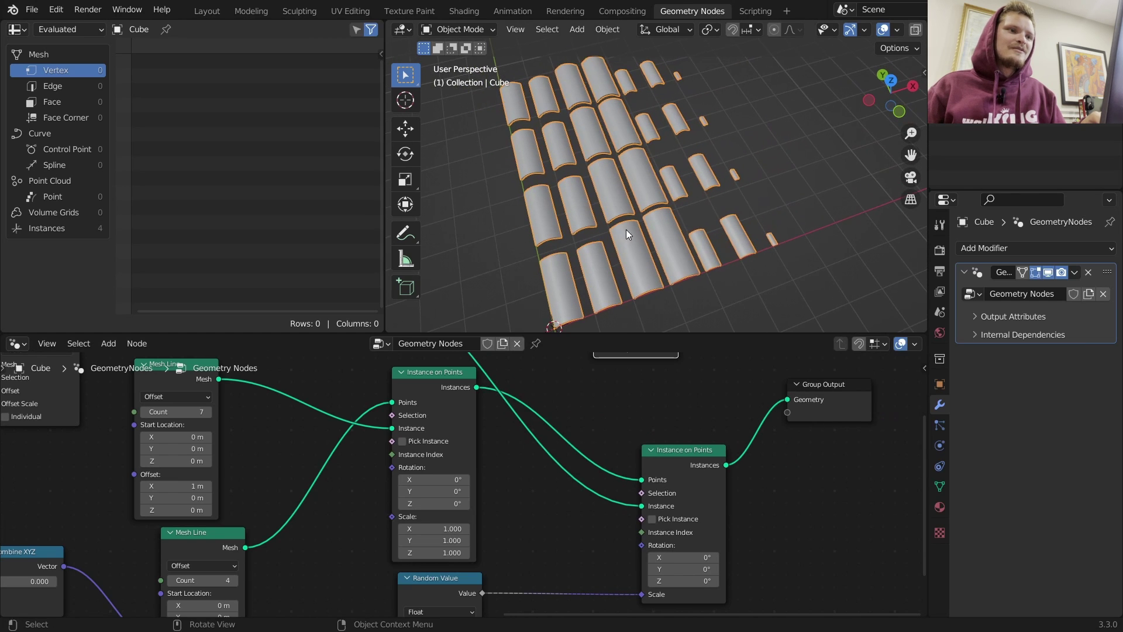
drag(562, 288, 724, 231)
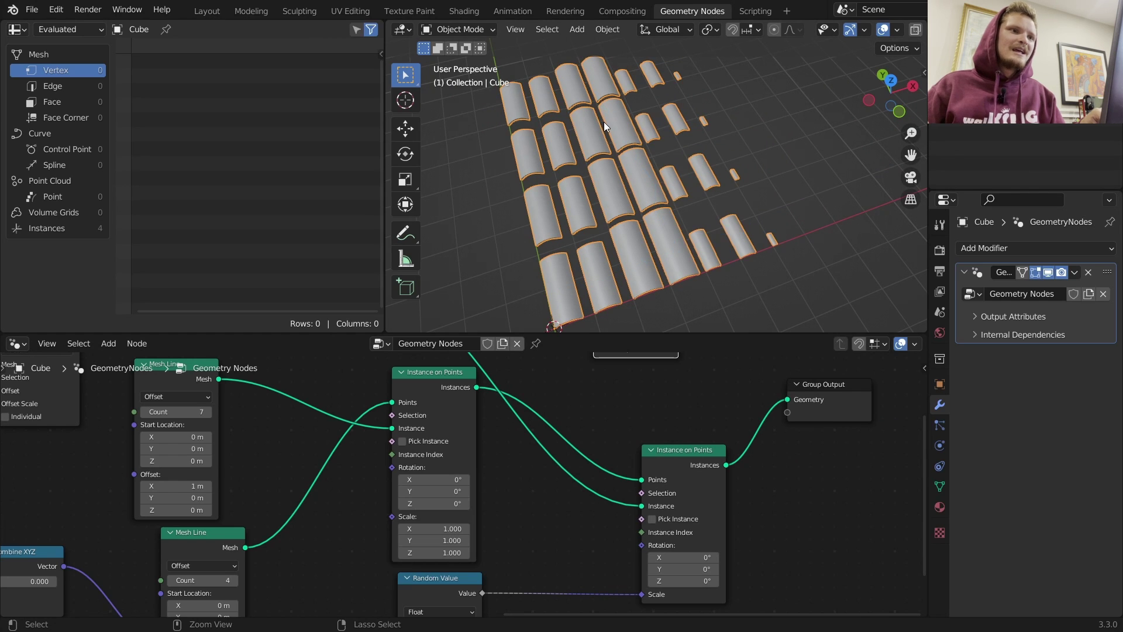
- Insert a Realize Instances node between the first Instance on Points and the second one's Points input
key(shift+a)
click(577, 316)
text(reso)
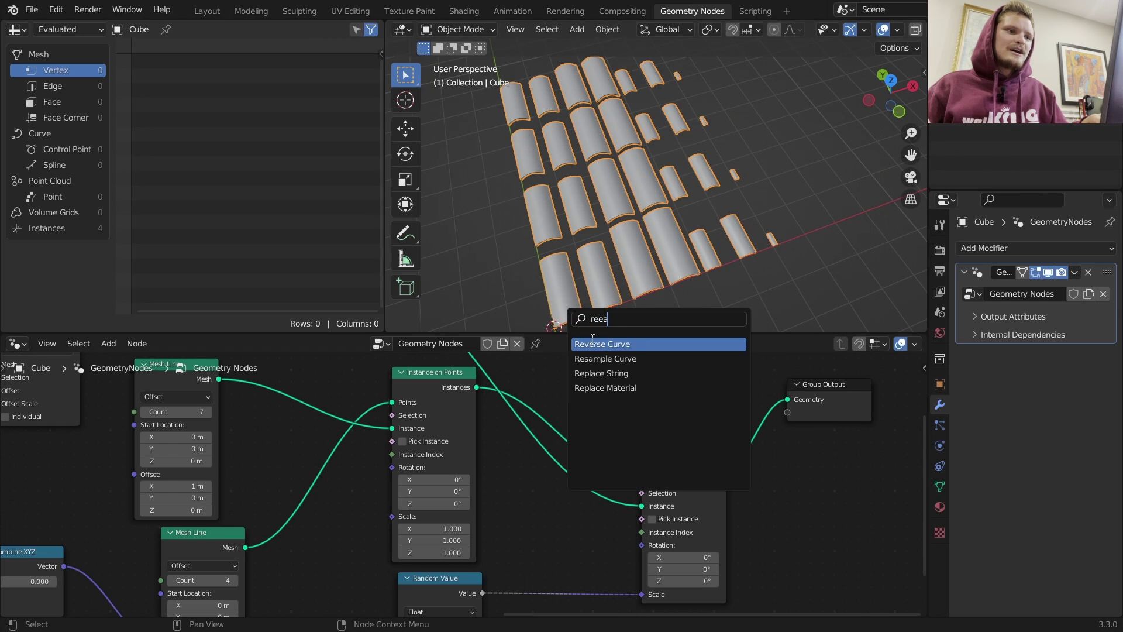
key(shift+a)
text(real)
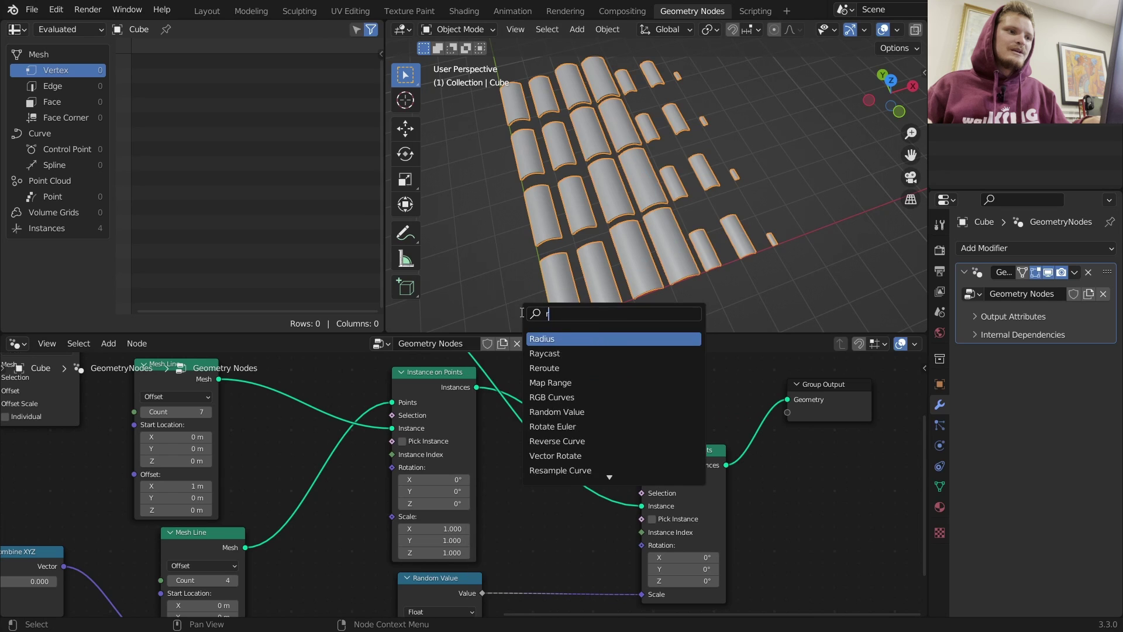
key(Return)
click(577, 422)
shift+scroll(562, 480, down, 5)
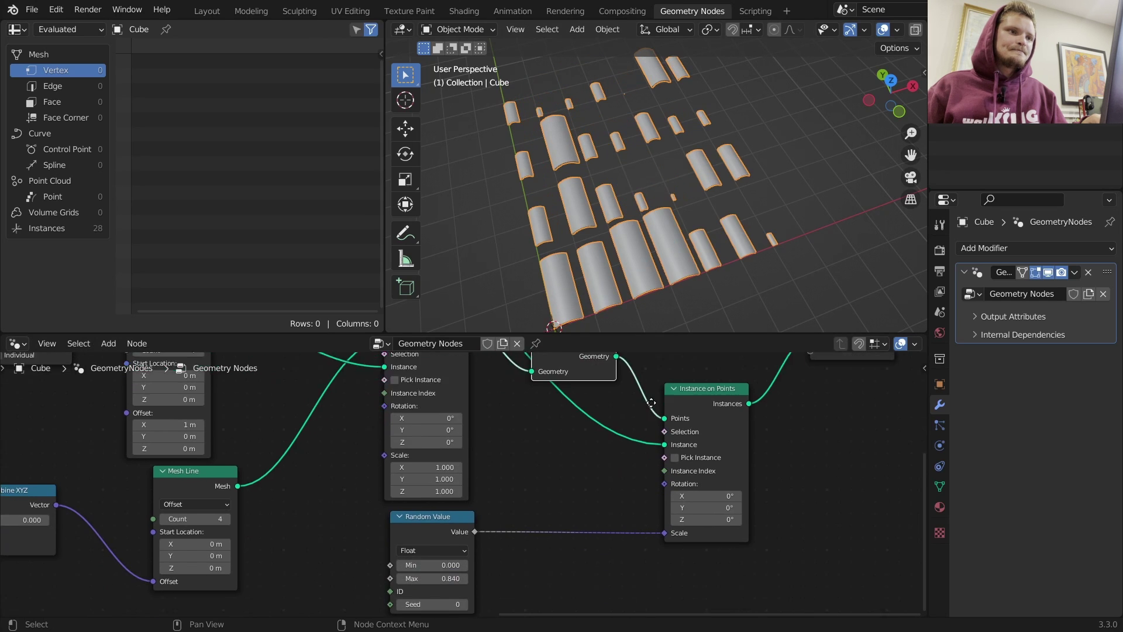
- Delete the Random Value node that drives the second Instance on Points' Scale
drag(458, 547, 460, 548)
click(447, 496)
key(Delete)
middle_drag(727, 404, 690, 468)
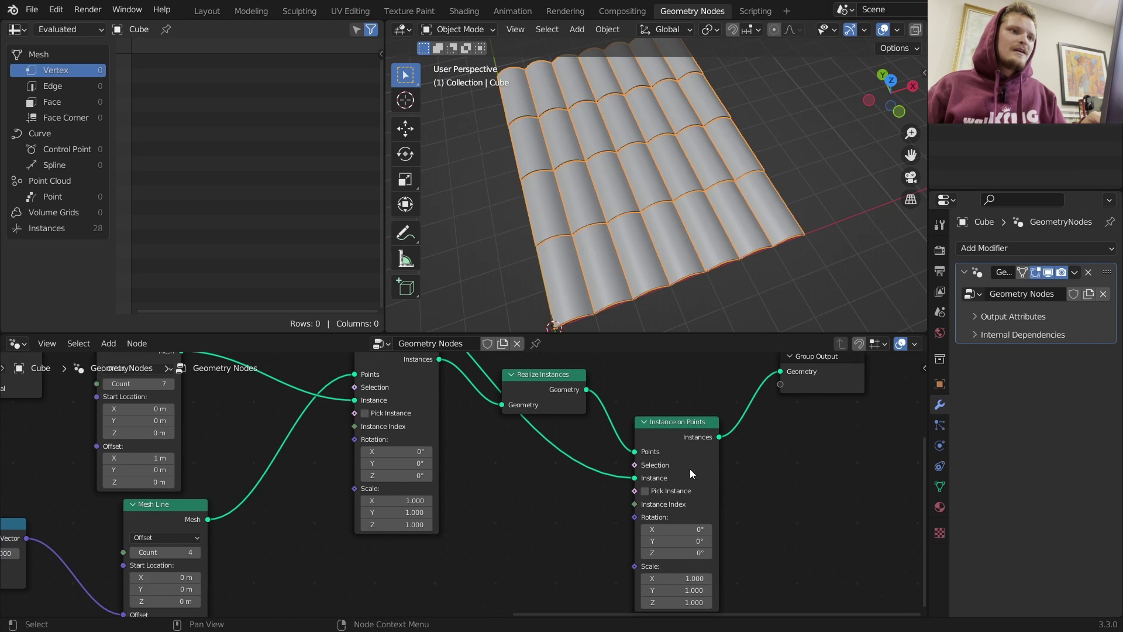
- Set the Y-direction Mesh Line's Count to 5
middle_drag(605, 229, 684, 179)
middle_drag(226, 550, 437, 526)
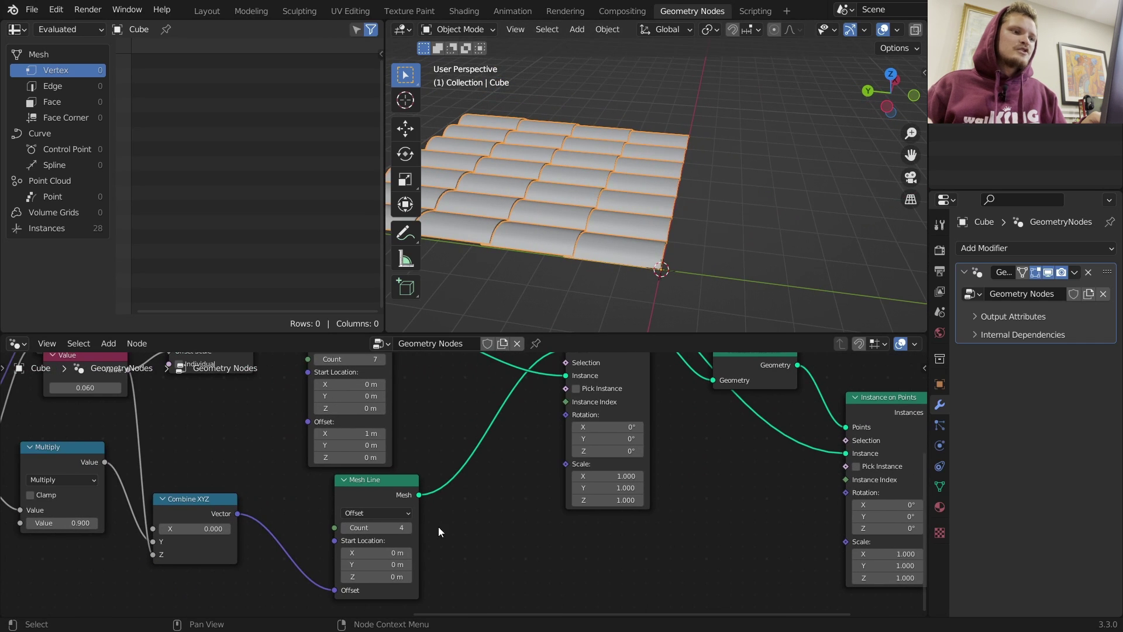
click(408, 529)
middle_drag(669, 236, 585, 252)
middle_drag(481, 422, 585, 512)
scroll(465, 485, down, 1)
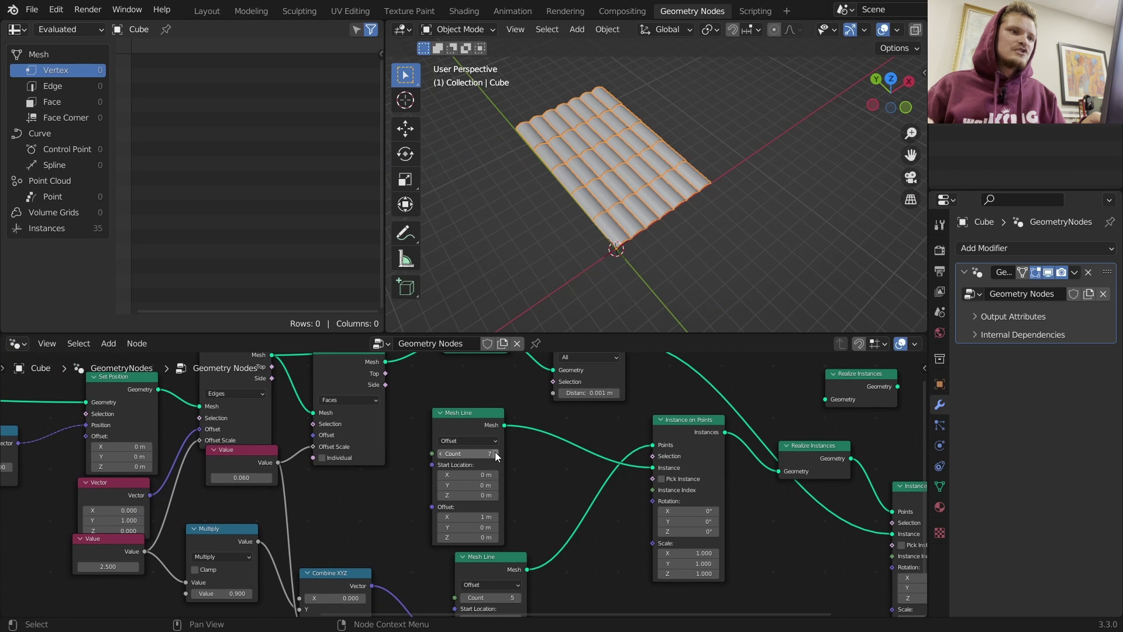
- Set the X-direction Mesh Line's Count to 14
click(494, 453)
click(494, 453)
click(496, 453)
click(496, 454)
click(495, 453)
click(496, 453)
click(496, 453)
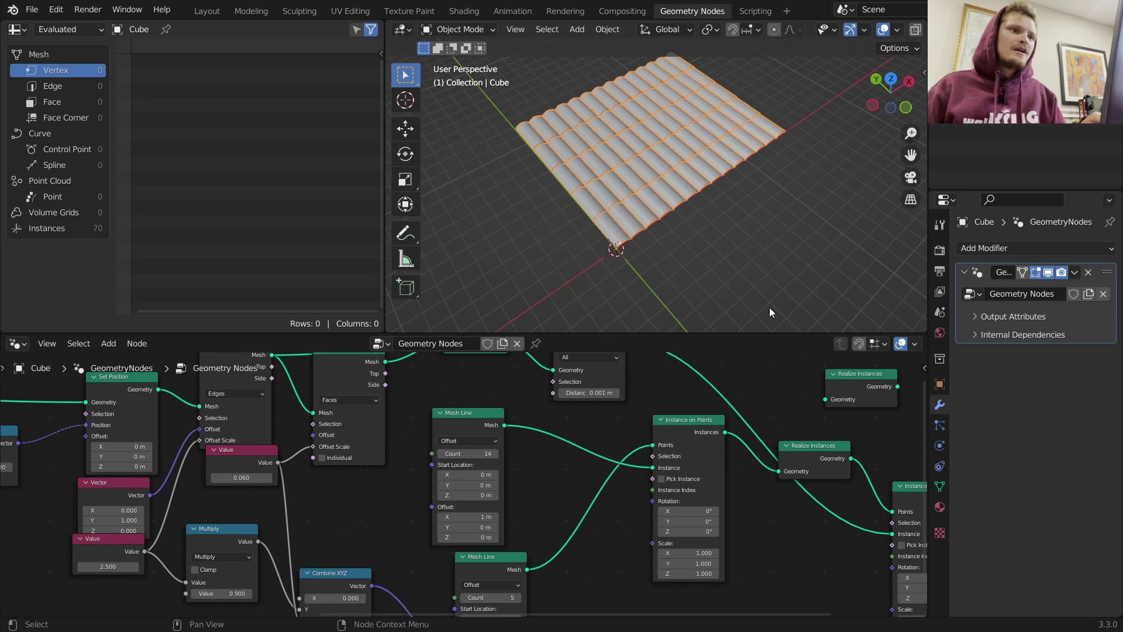
- Add a vector Random Value node linked to the second Instance on Points' Rotation input
scroll(665, 184, up, 3)
middle_drag(817, 516, 658, 388)
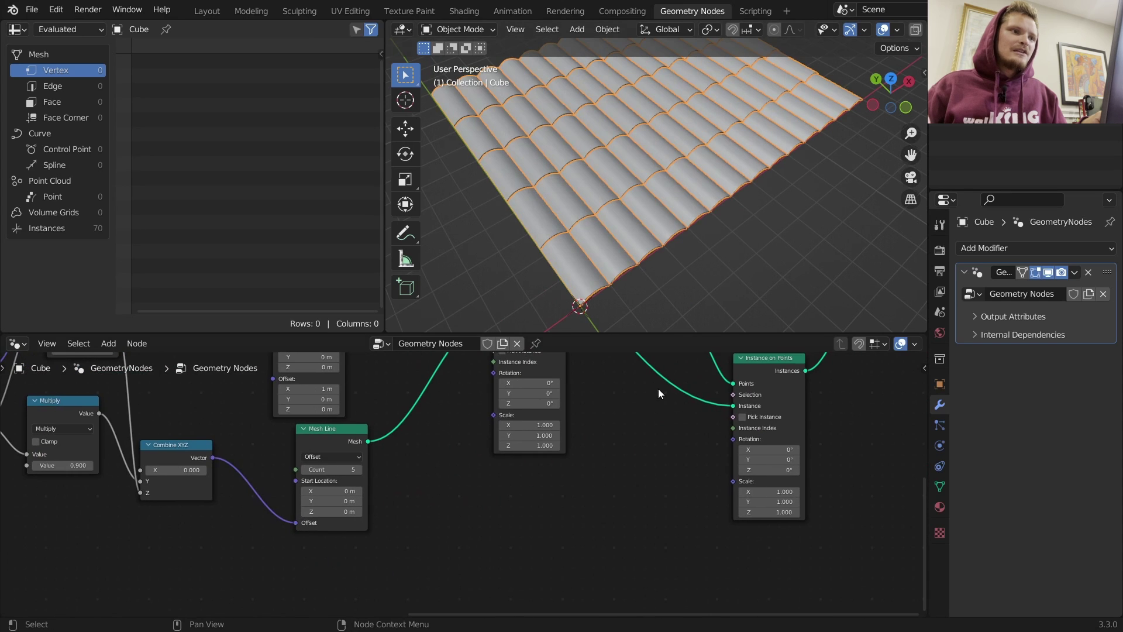
click(764, 236)
middle_drag(636, 186, 668, 143)
click(654, 183)
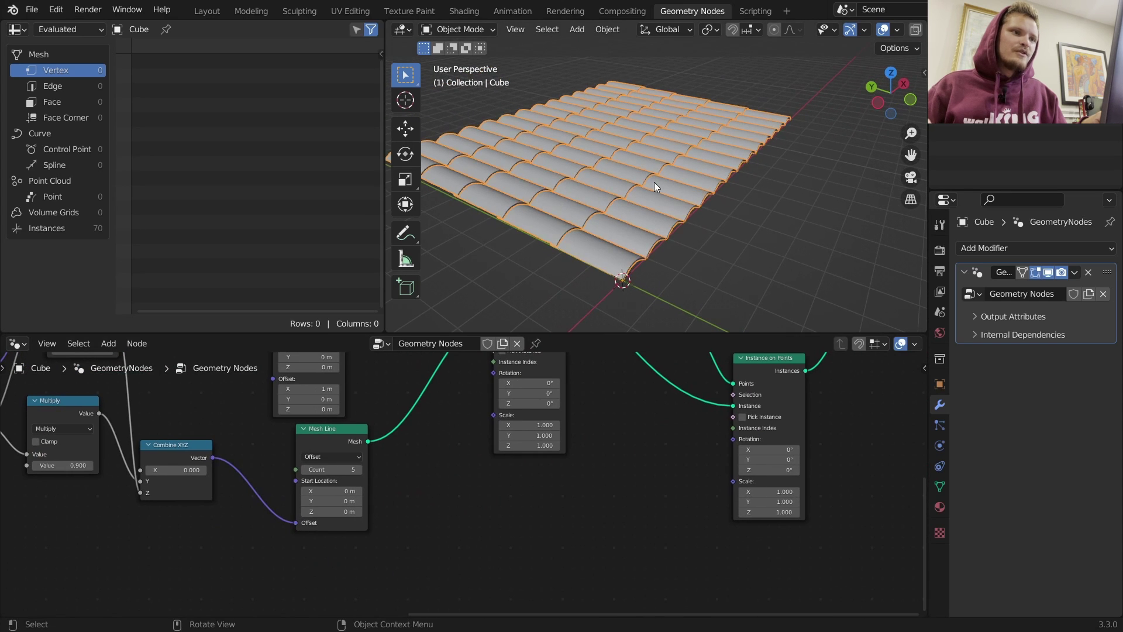
scroll(466, 484, up, 2)
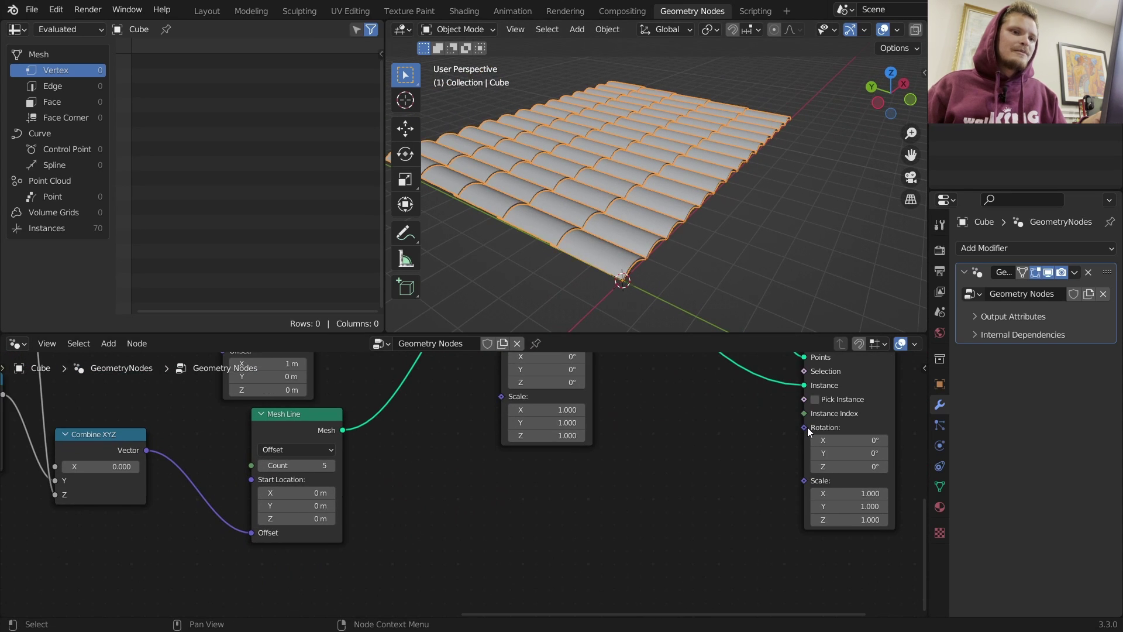
drag(804, 427, 703, 444)
text(random)
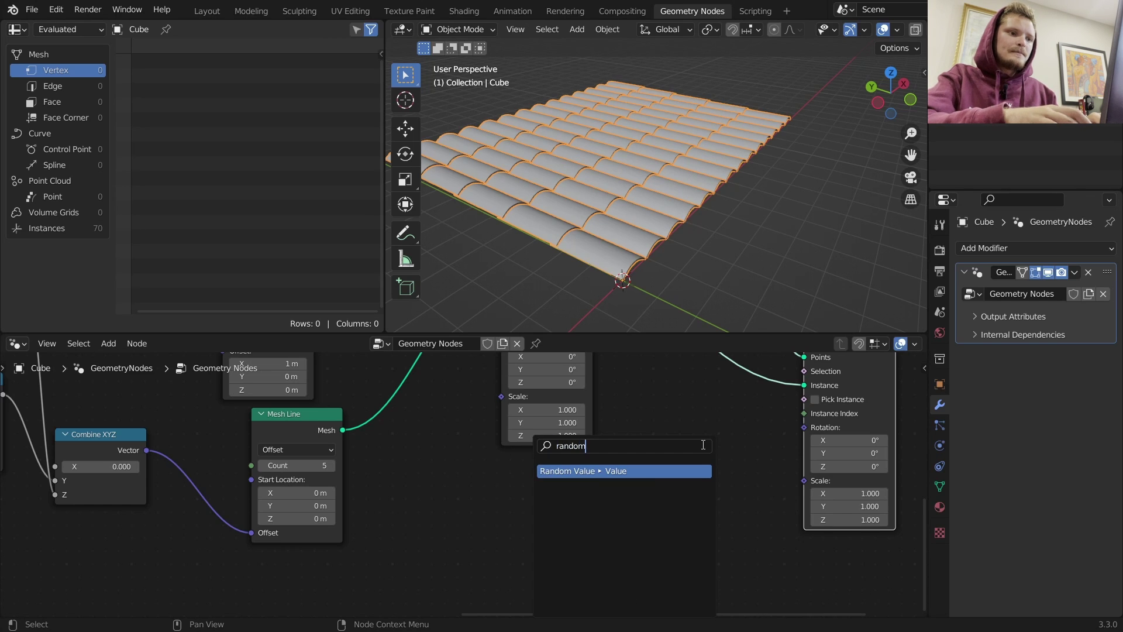
key(Return)
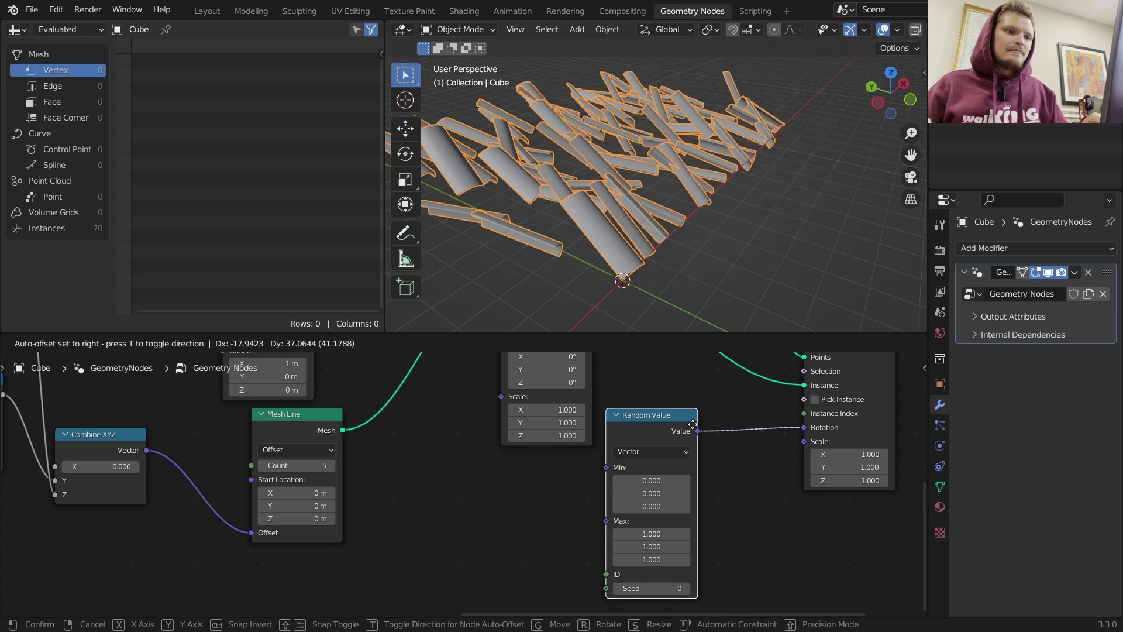
click(693, 424)
- Set all three Max components of the rotation's Random Value node to 0
drag(670, 532, 667, 559)
text(0)
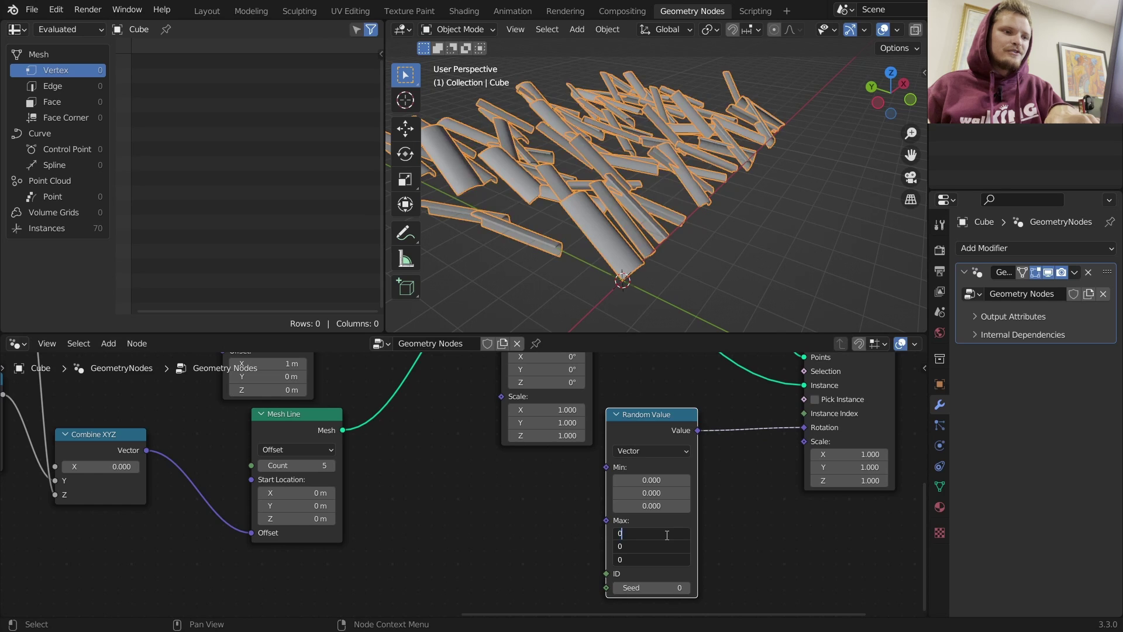
key(Return)
- Set the rotation's Random Value node to a Min Z of 0.040 and a Max Z of -0.040
drag(651, 505, 658, 505)
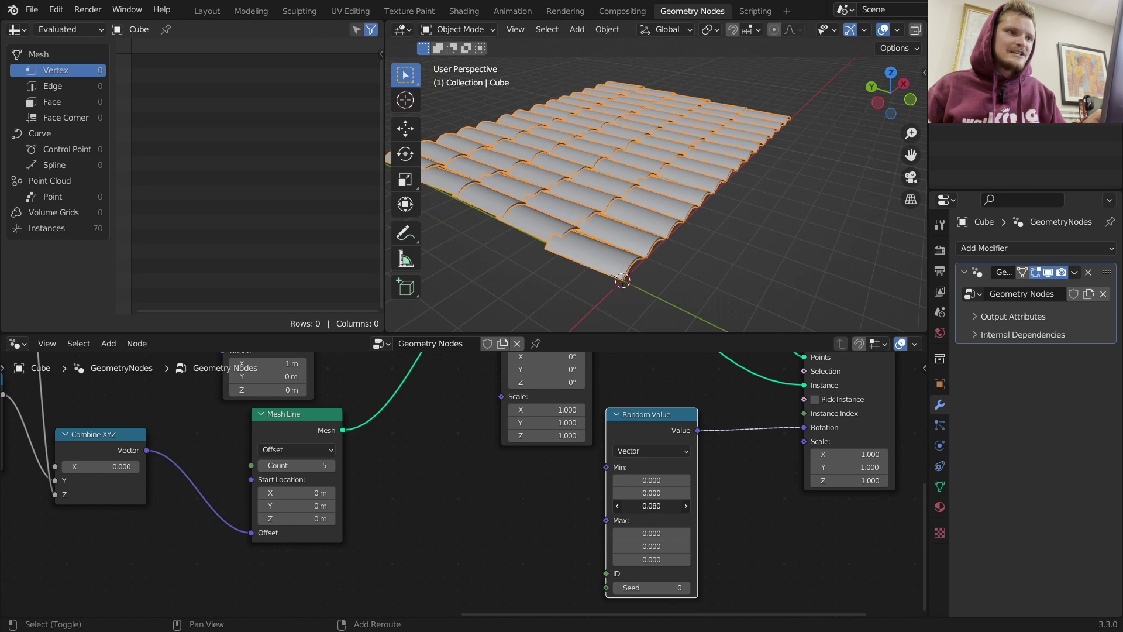
click(661, 506)
text(.0)
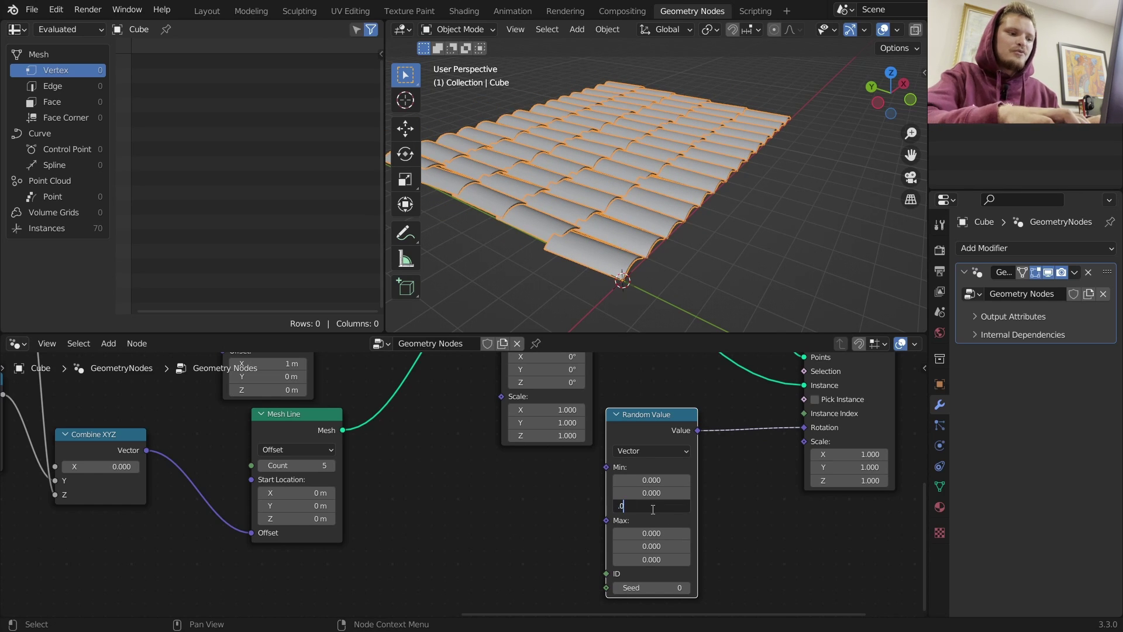
text(40)
key(Return)
click(651, 557)
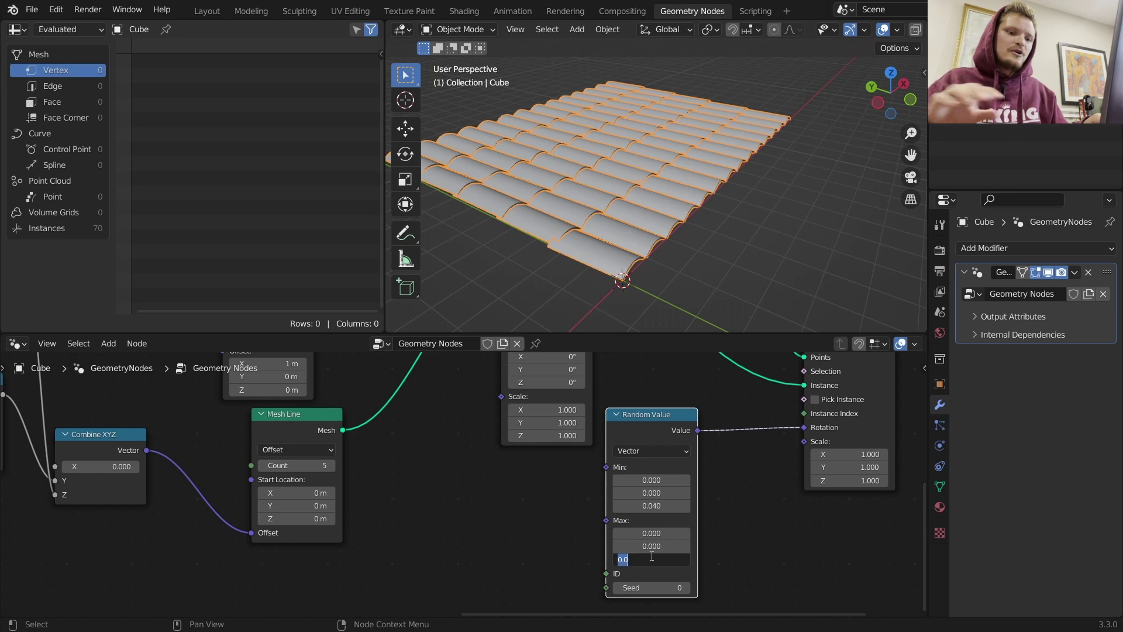
text(-0.04)
key(Return)
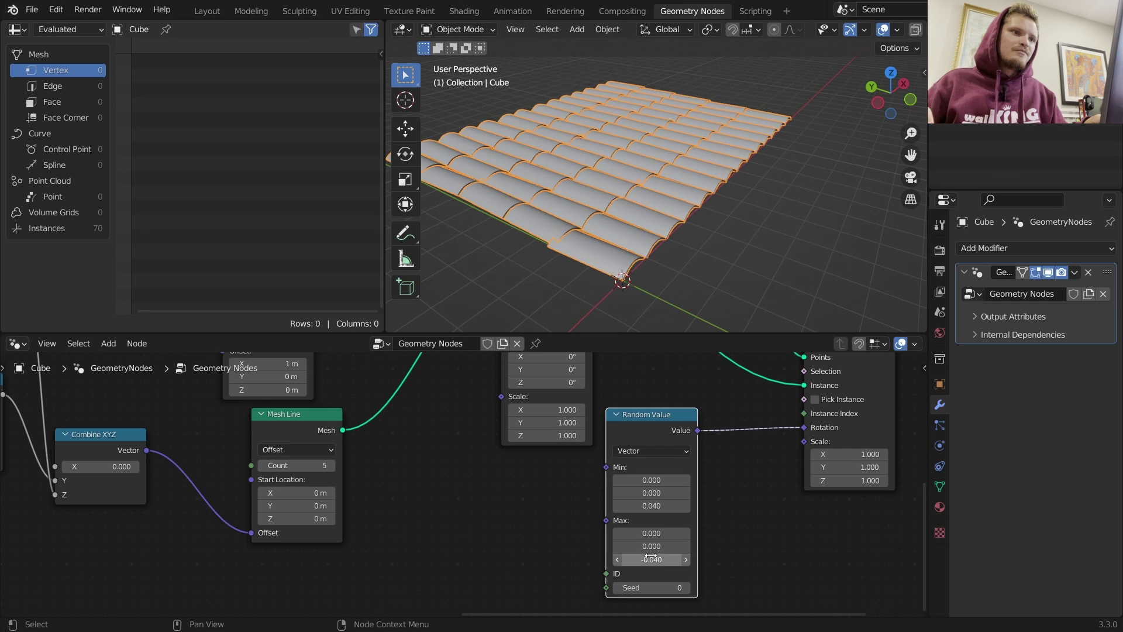
click(751, 226)
- Try a Min X of -0.110 on the rotation's Random Value node and undo it
middle_drag(599, 160, 629, 203)
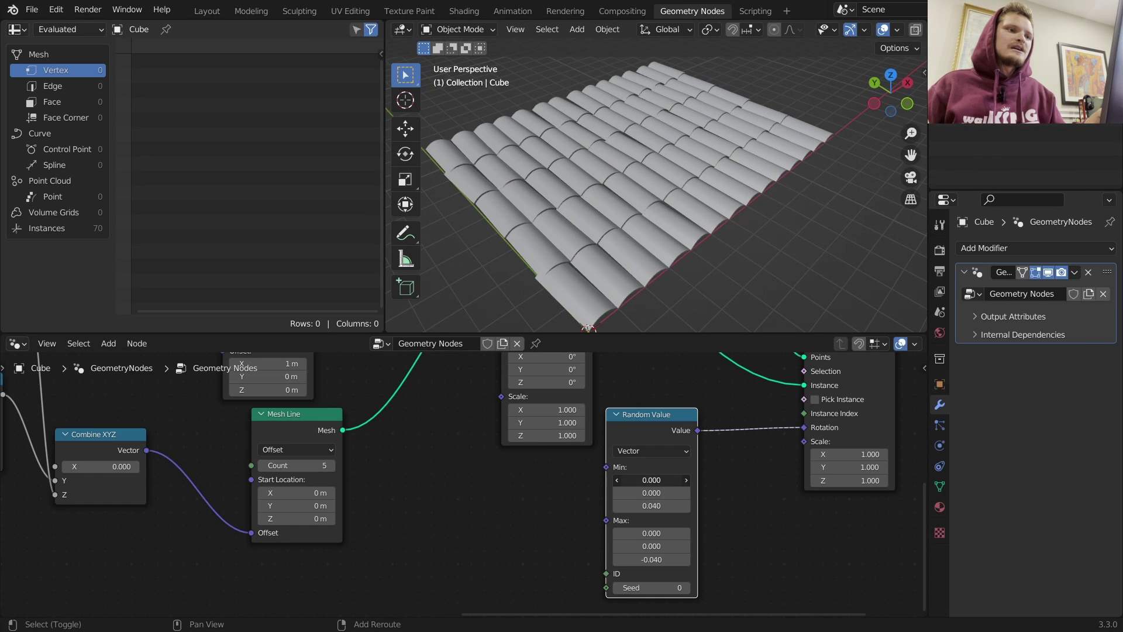
shift+drag(651, 480, 730, 480)
drag(650, 479, 634, 480)
scroll(643, 215, up, 7)
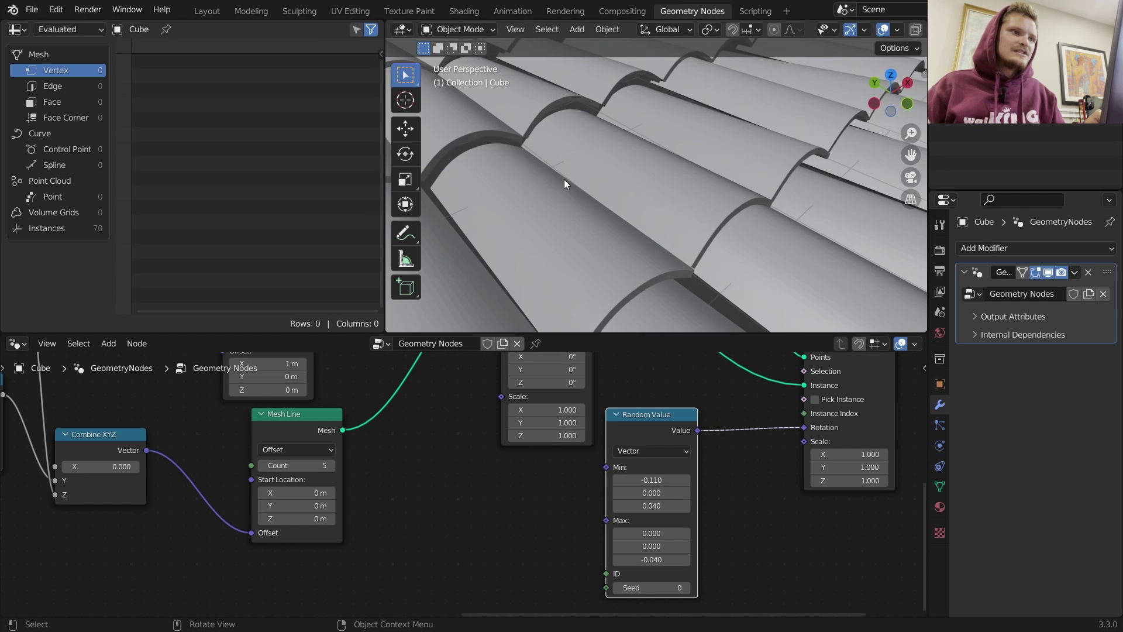
middle_drag(564, 179, 546, 128)
key(ctrl+z)
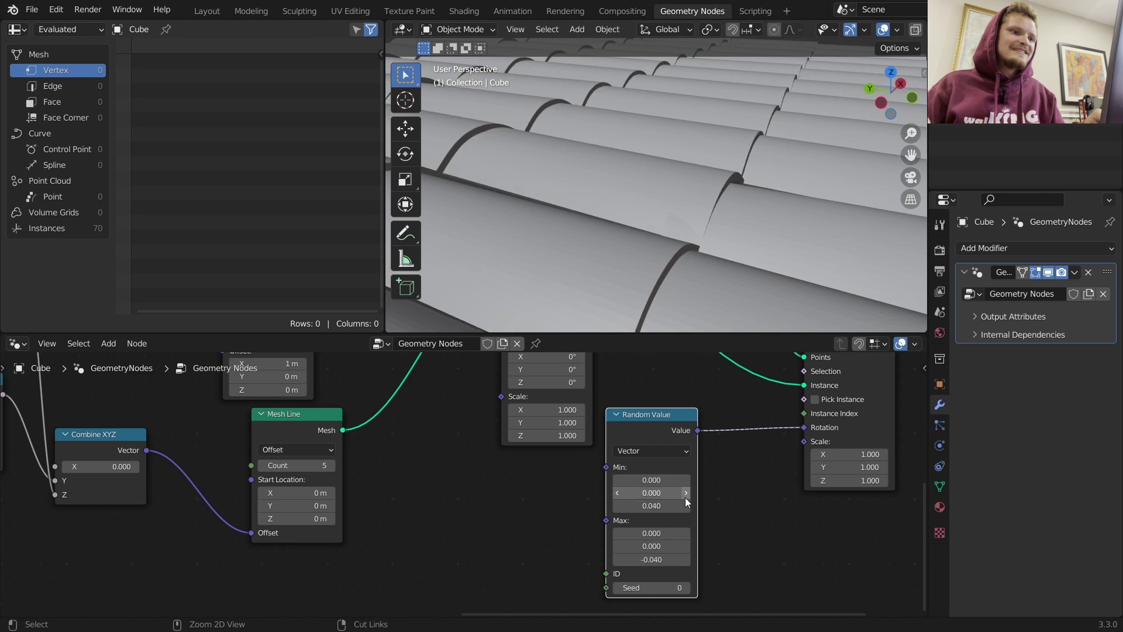
- Set the rotation's Random Value Min X to -0.020, Min Y to 0.020 and Max Y to -0.020
mouse_move(664, 480)
shift+mouse_down()
mouse_move(646, 479)
mouse_move(696, 492)
mouse_move(659, 490)
shift+mouse_up()
scroll(680, 254, down, 10)
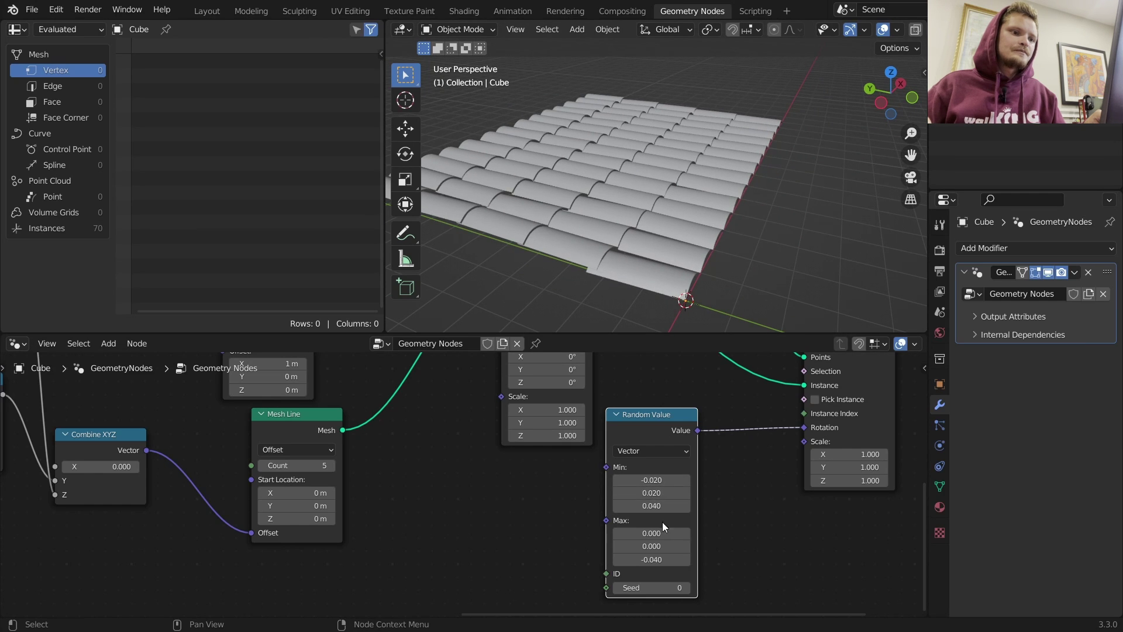
click(661, 546)
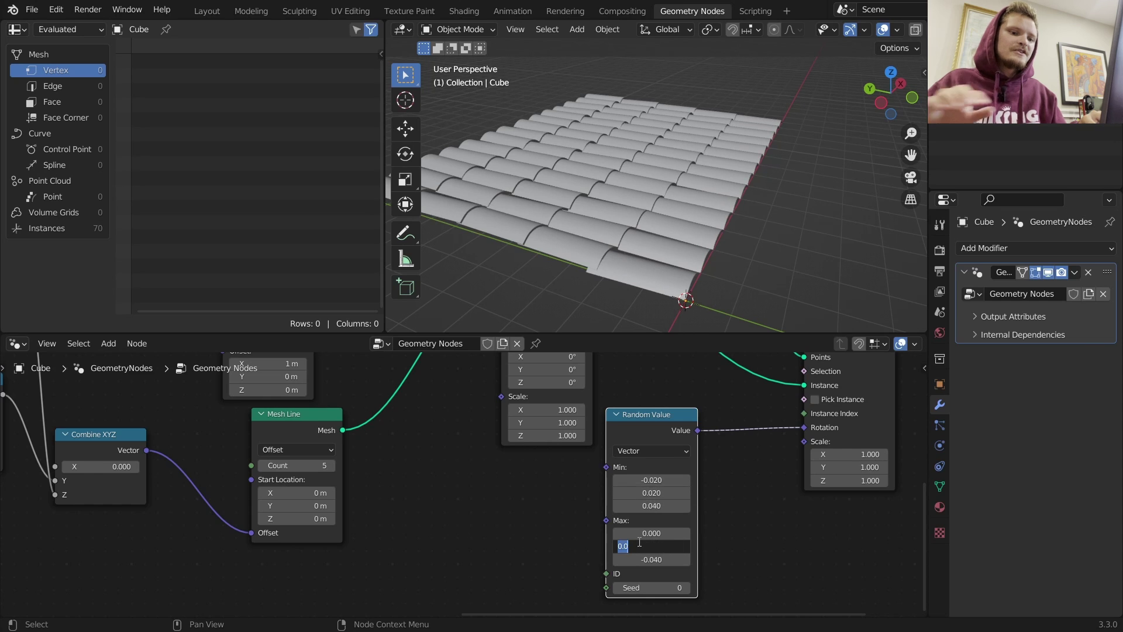
text(-0.02)
key(Return)
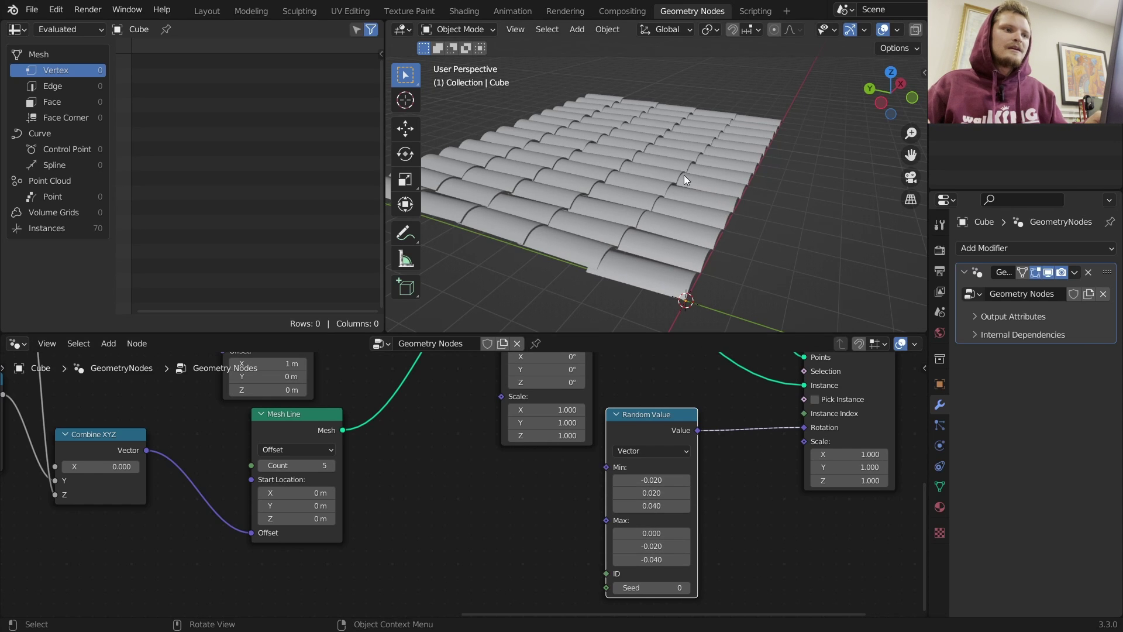
- Set the second Instance on Points node's Scale to 1.1 on all three axes
middle_drag(682, 176, 622, 196)
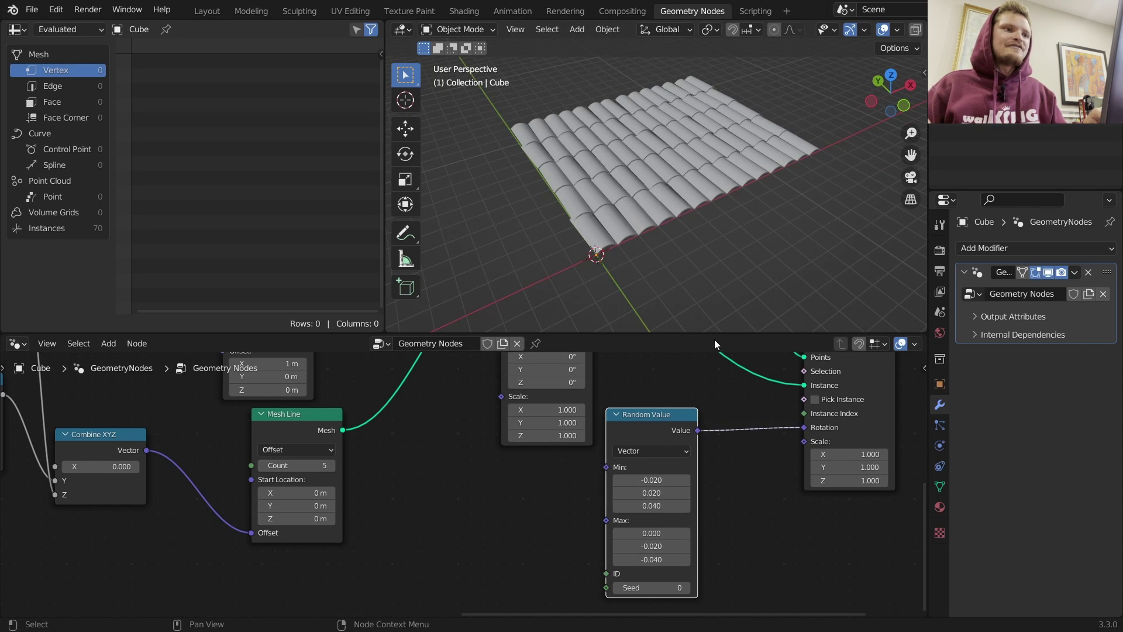
scroll(654, 193, up, 10)
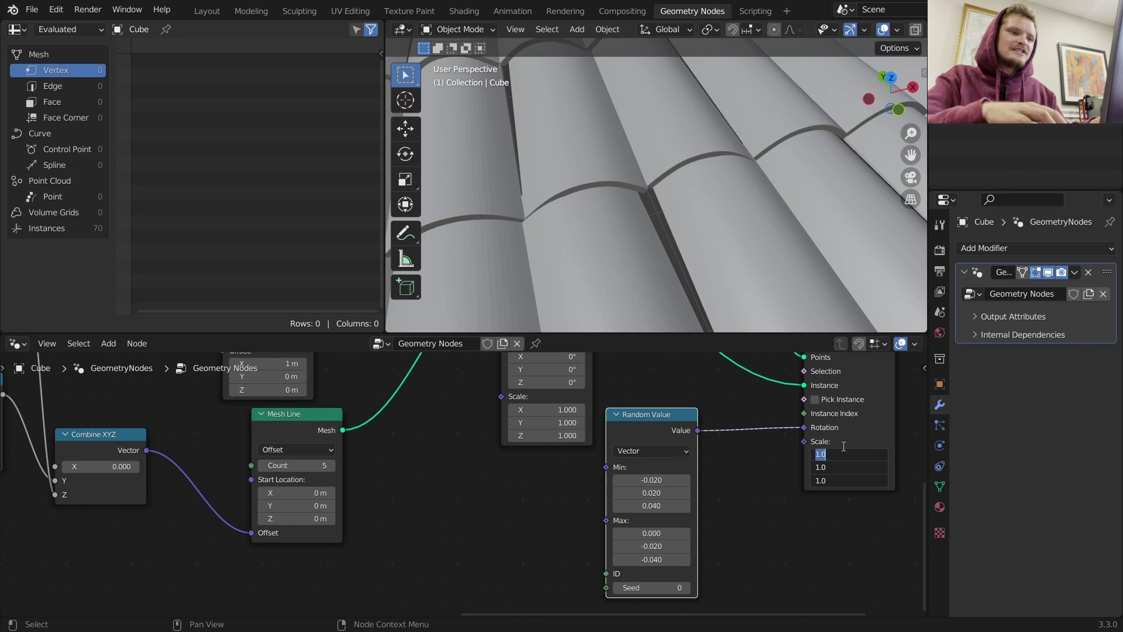
key(Return)
scroll(611, 148, down, 8)
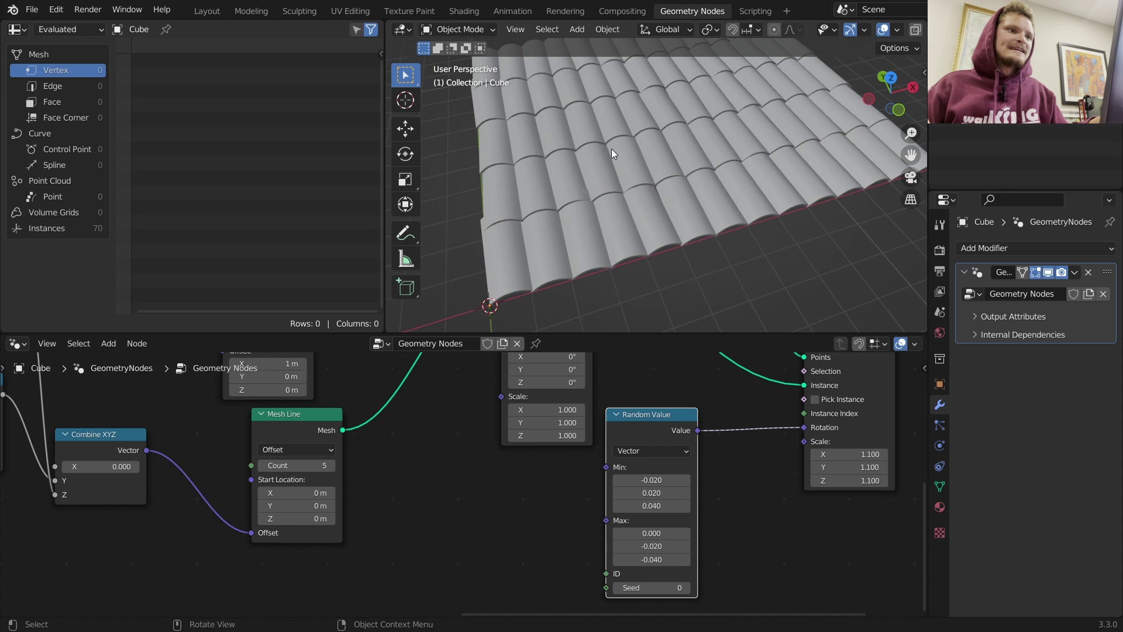
middle_drag(654, 190, 701, 146)
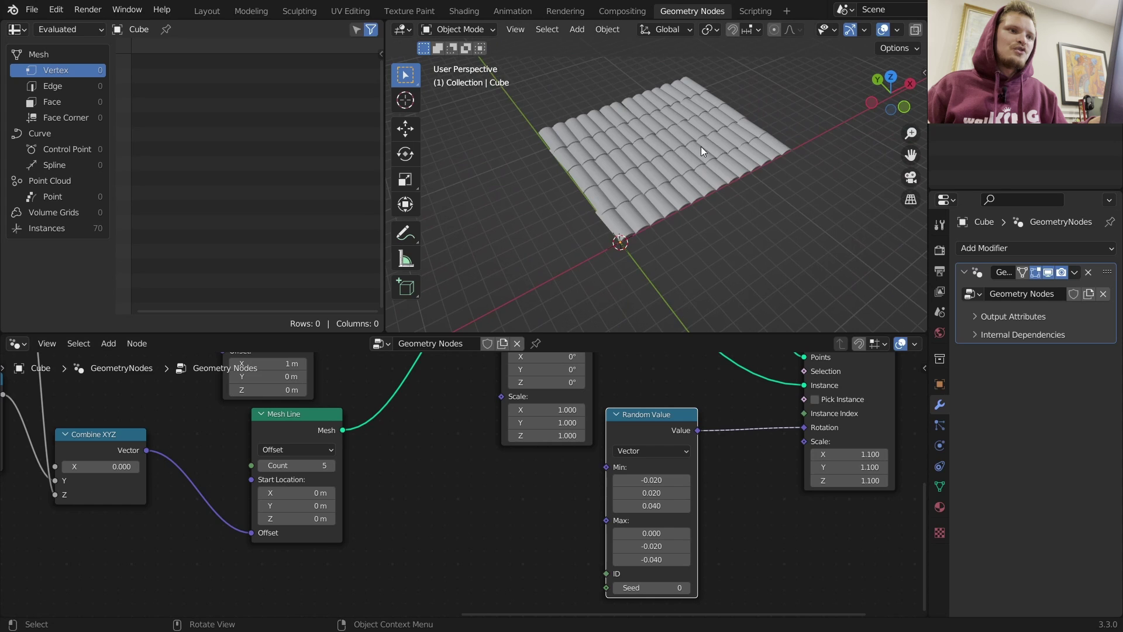
scroll(700, 146, up, 3)
- Move the Group Output node farther from the second Instance on Points node and delete the unconnected Realize Instances node
scroll(787, 414, down, 8)
middle_drag(794, 408, 672, 506)
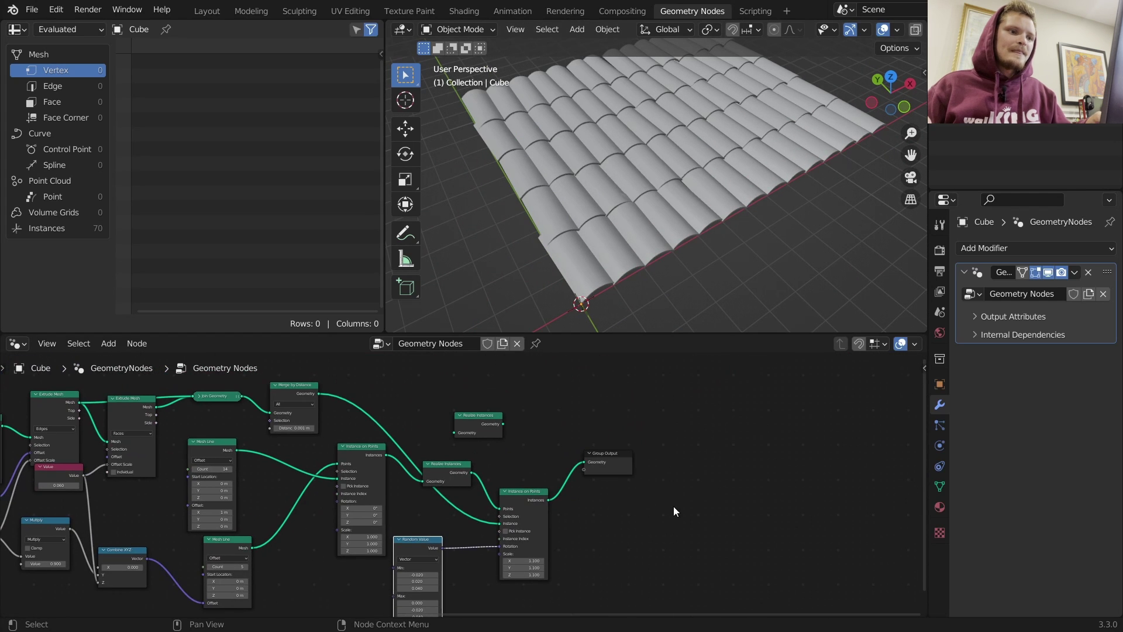
drag(613, 454, 746, 454)
scroll(493, 411, up, 1)
click(481, 406)
key(x)
- Insert a Transform node between the second Instance on Points node and the Group Output
scroll(698, 452, up, 2)
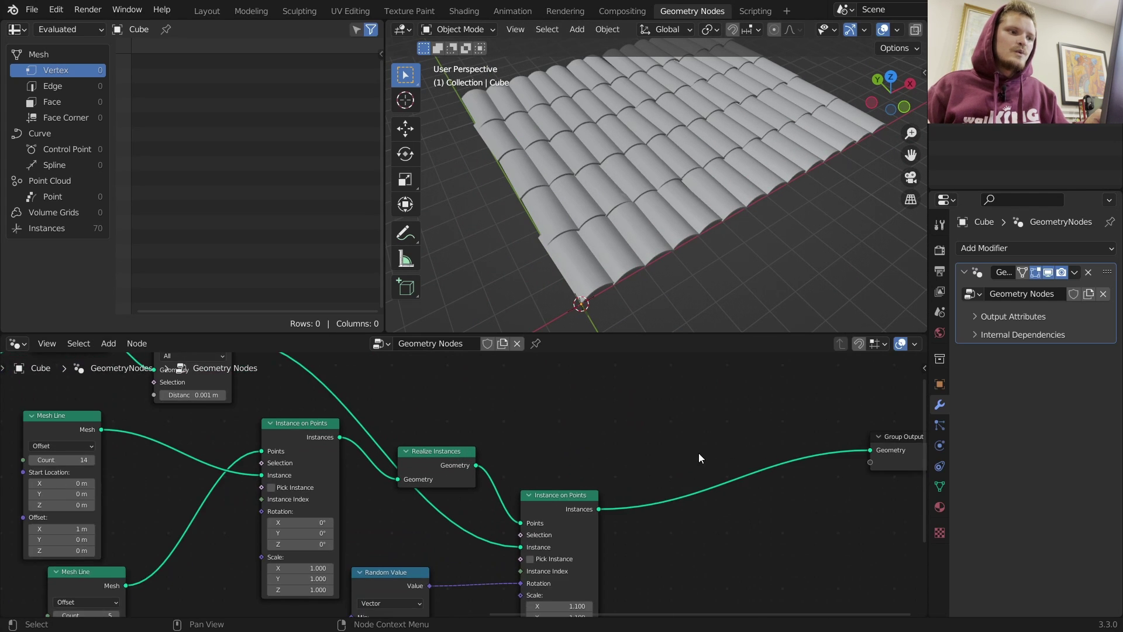
middle_drag(698, 452, 549, 462)
key(shift+a)
text(tr)
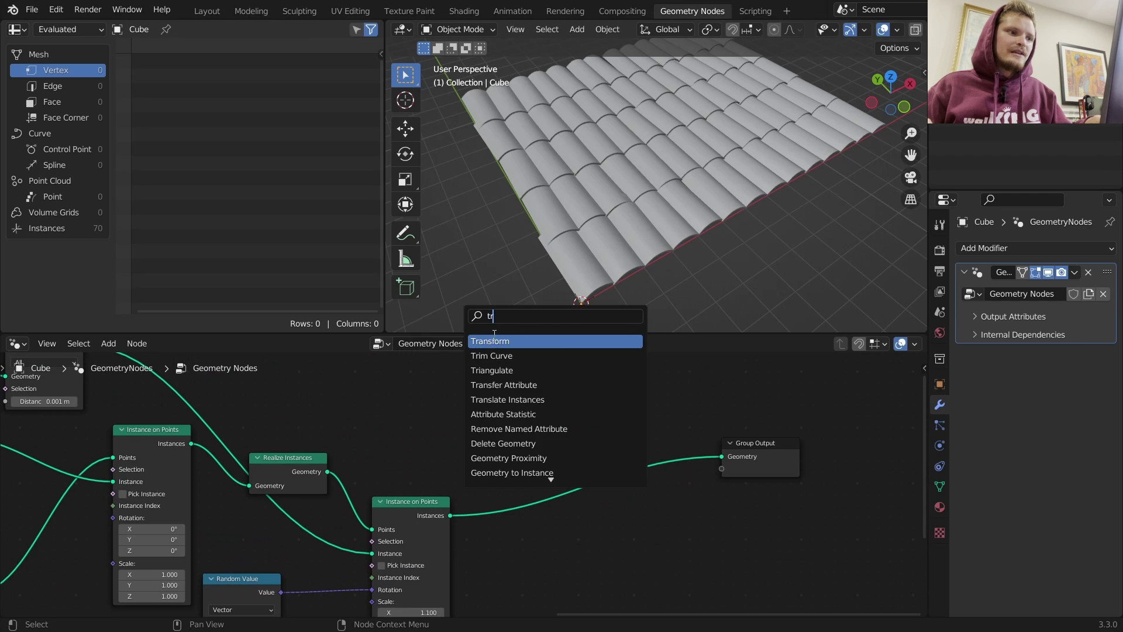
key(Return)
click(637, 468)
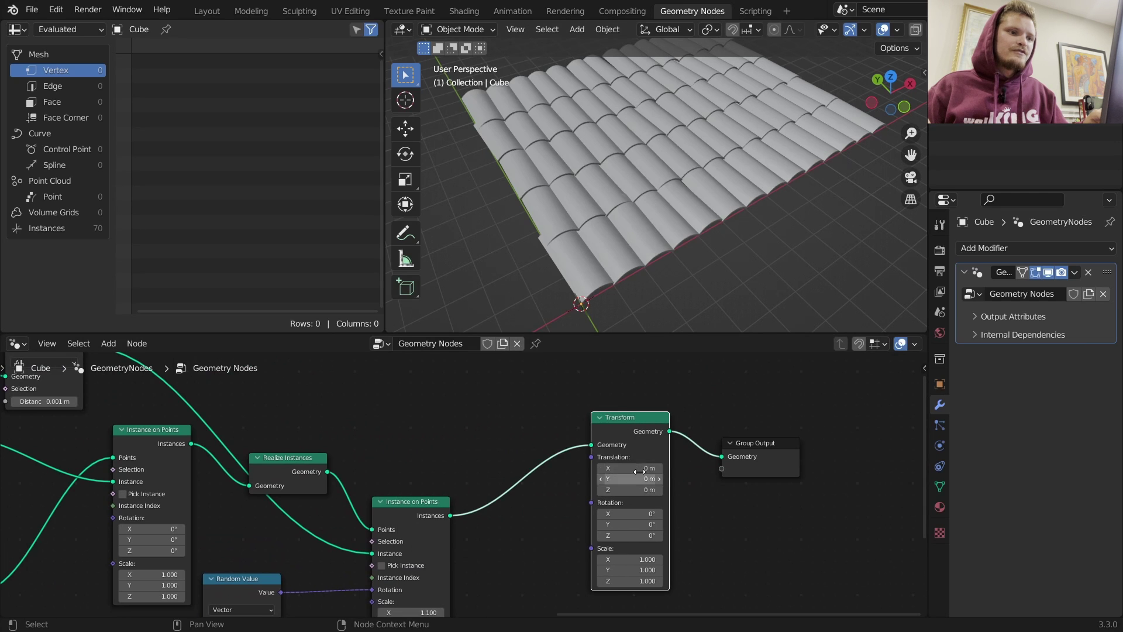
- From the top view, set the Transform node's X Translation to -7 m to centre the roof
click(891, 76)
drag(644, 467, 567, 466)
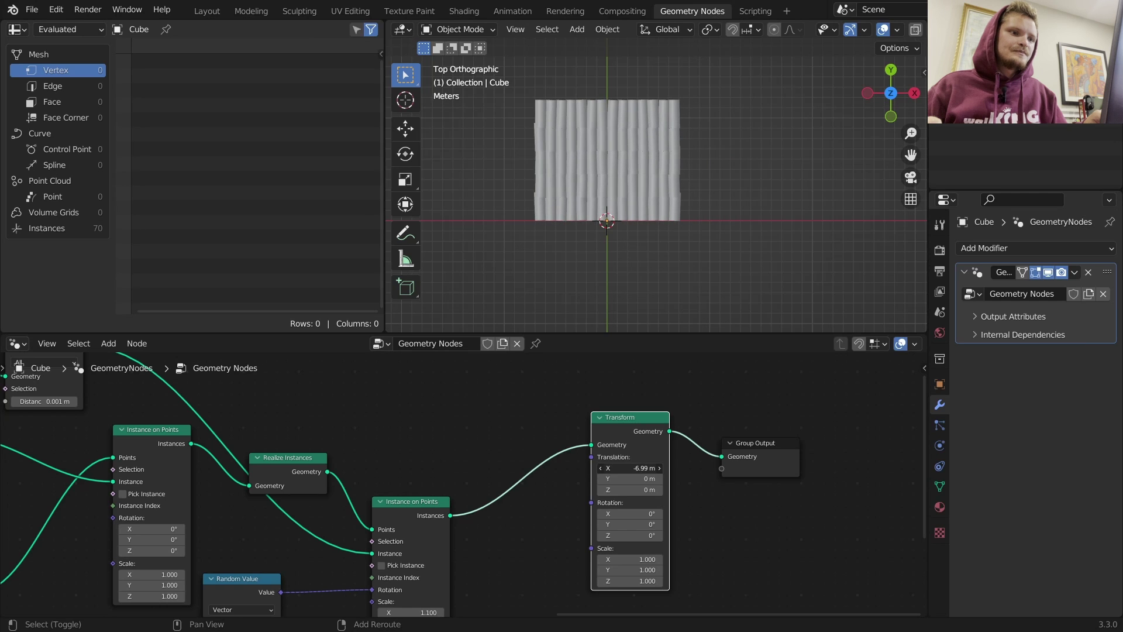
click(639, 466)
text(-7)
key(Return)
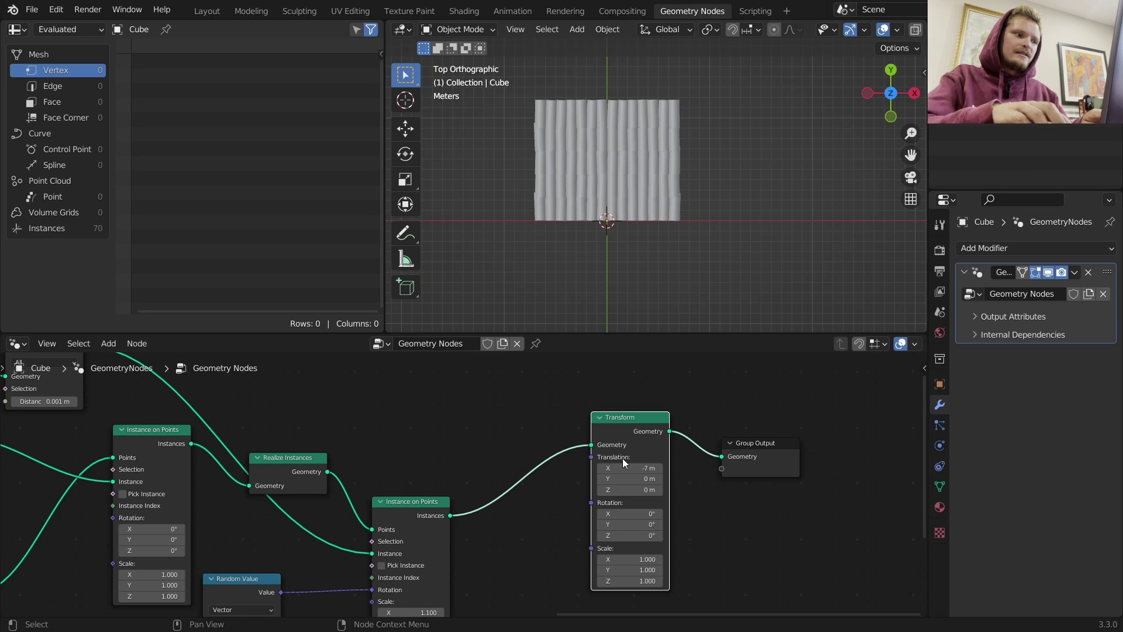
- Add a Value node feeding the X-direction Mesh Line's Count and set it to 14
middle_drag(491, 444, 754, 402)
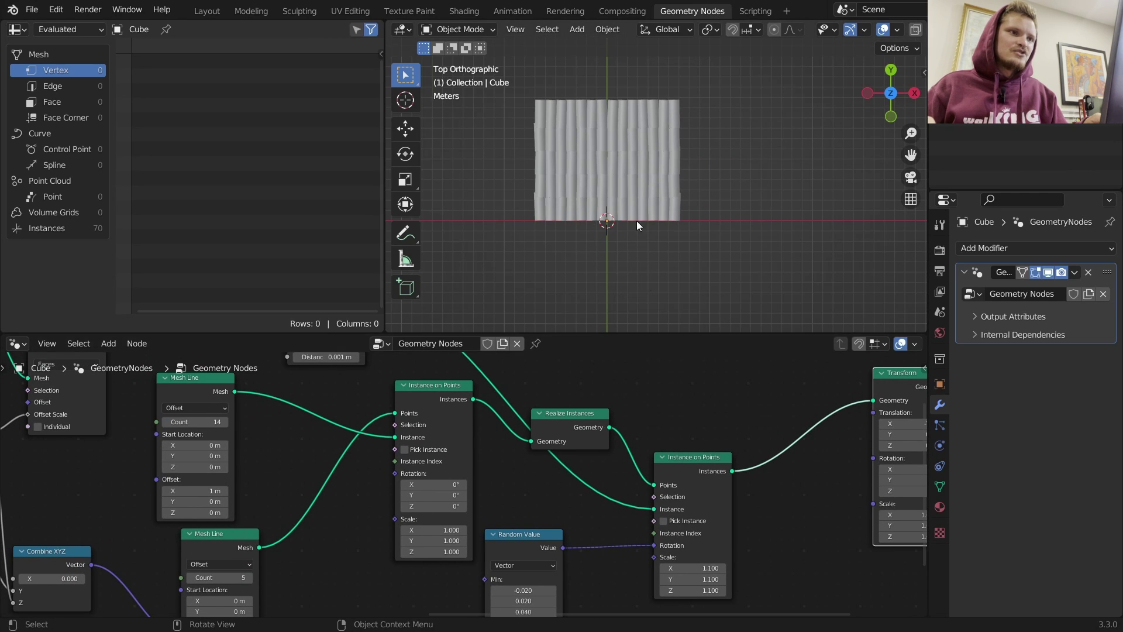
middle_drag(175, 439, 297, 438)
drag(277, 422, 225, 460)
text(va)
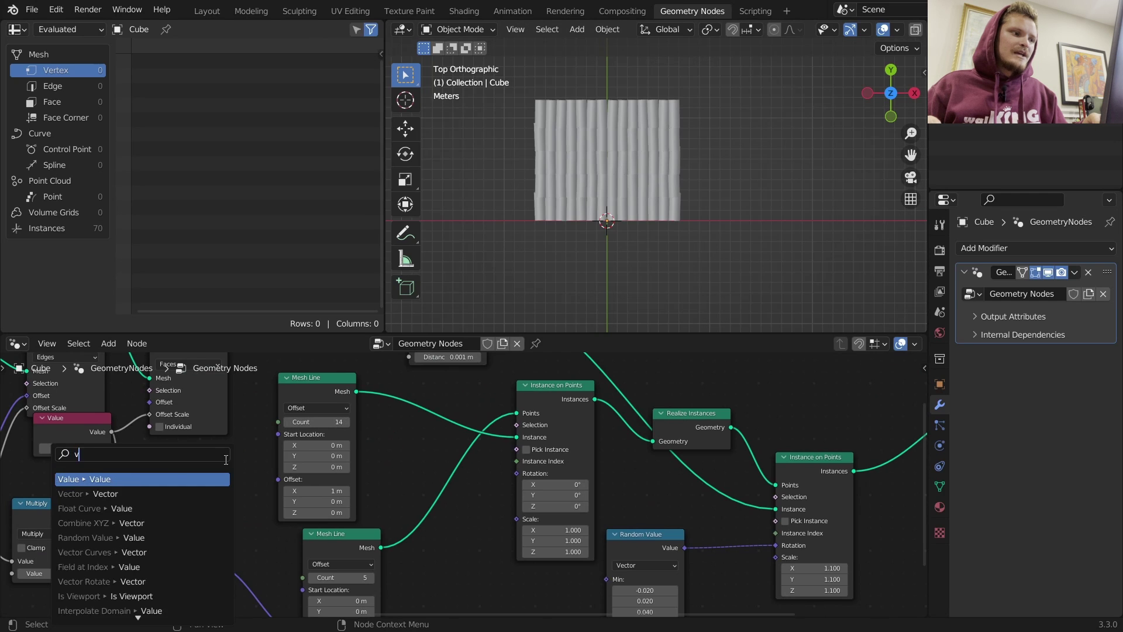
click(173, 479)
click(176, 482)
text(1)
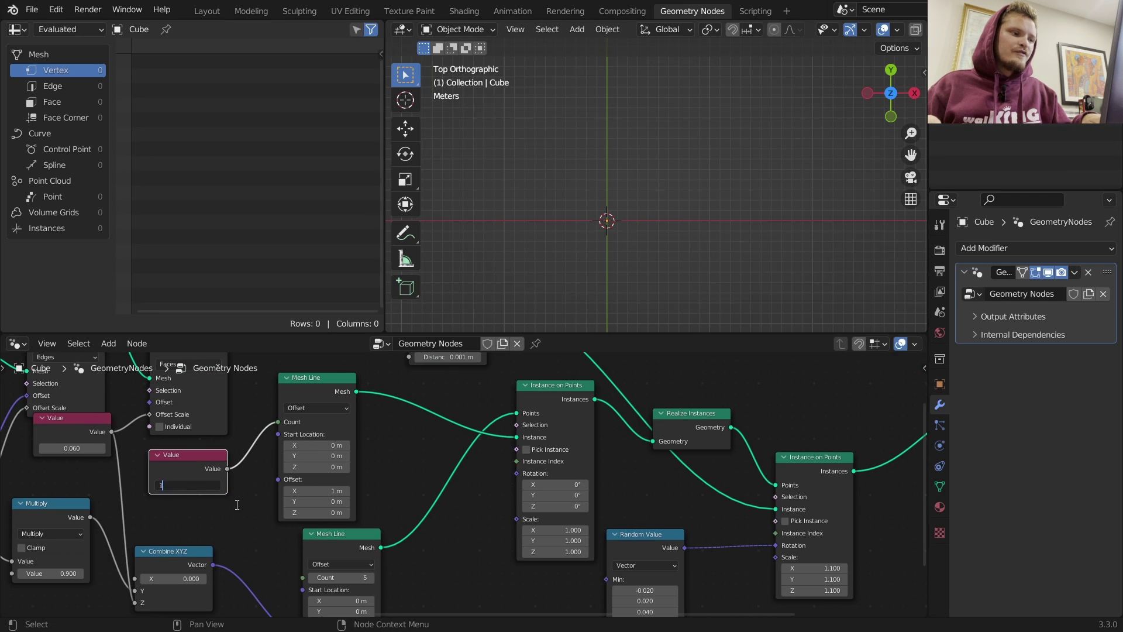
text(4)
key(Return)
- Duplicate the Multiply node, link the tile-count Value node to its first input, and set its second value to 0.5
middle_drag(214, 541, 189, 545)
click(37, 522)
key(shift+d)
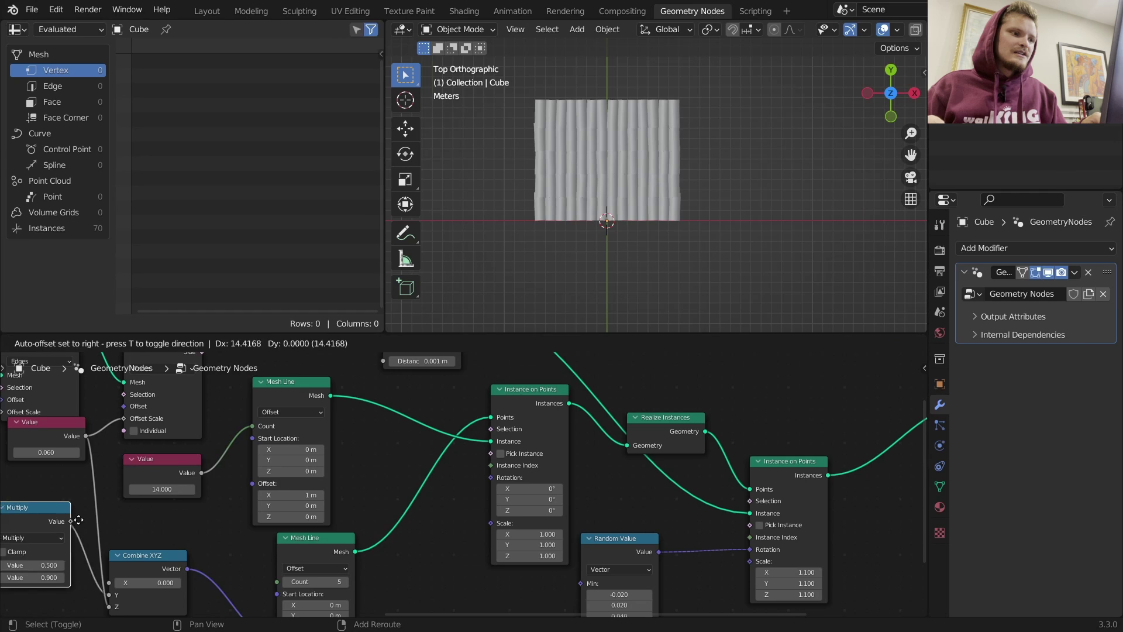
click(467, 539)
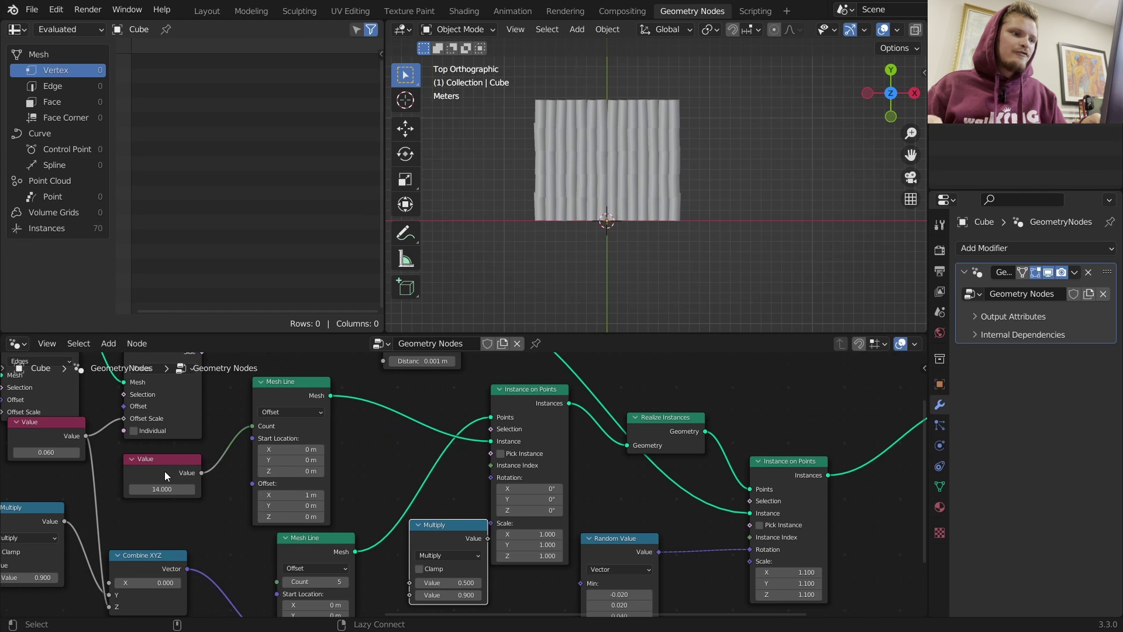
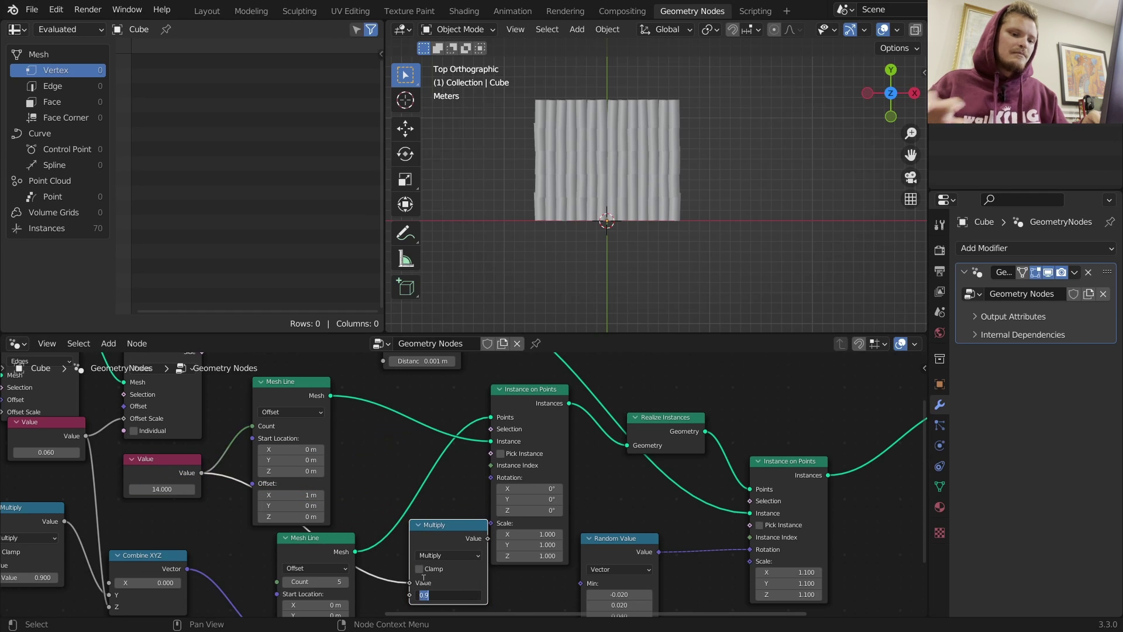
text(.5)
key(Return)
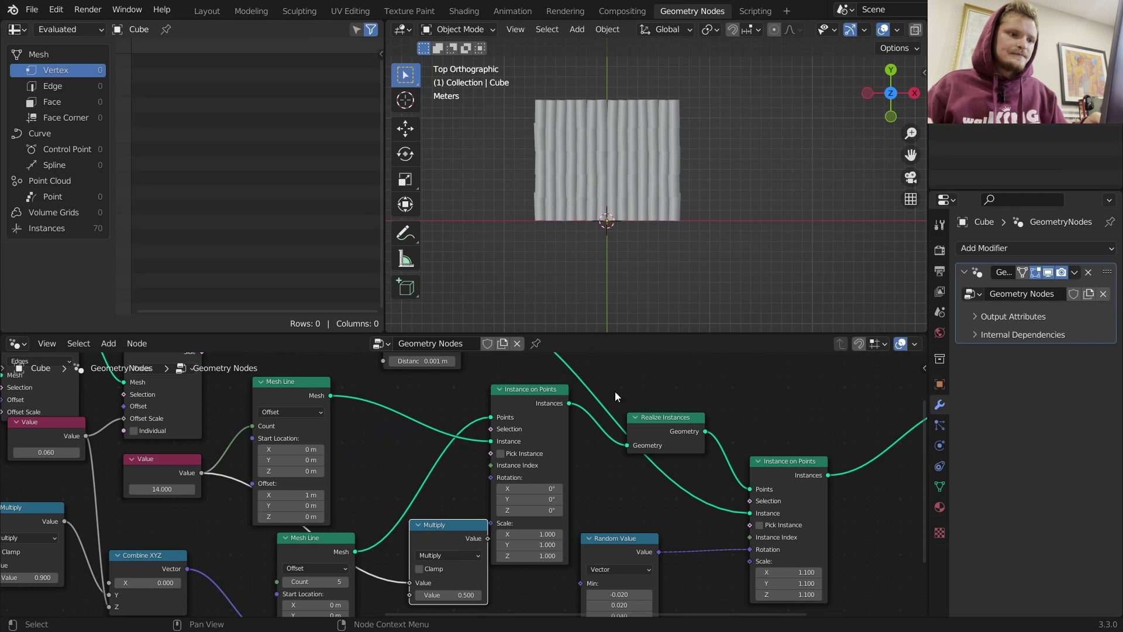
- Set the duplicated Multiply node's second value to -0.5 and place the node beside the second Instance on Points
middle_drag(720, 467, 564, 463)
scroll(564, 463, down, 1)
middle_drag(495, 499, 581, 467)
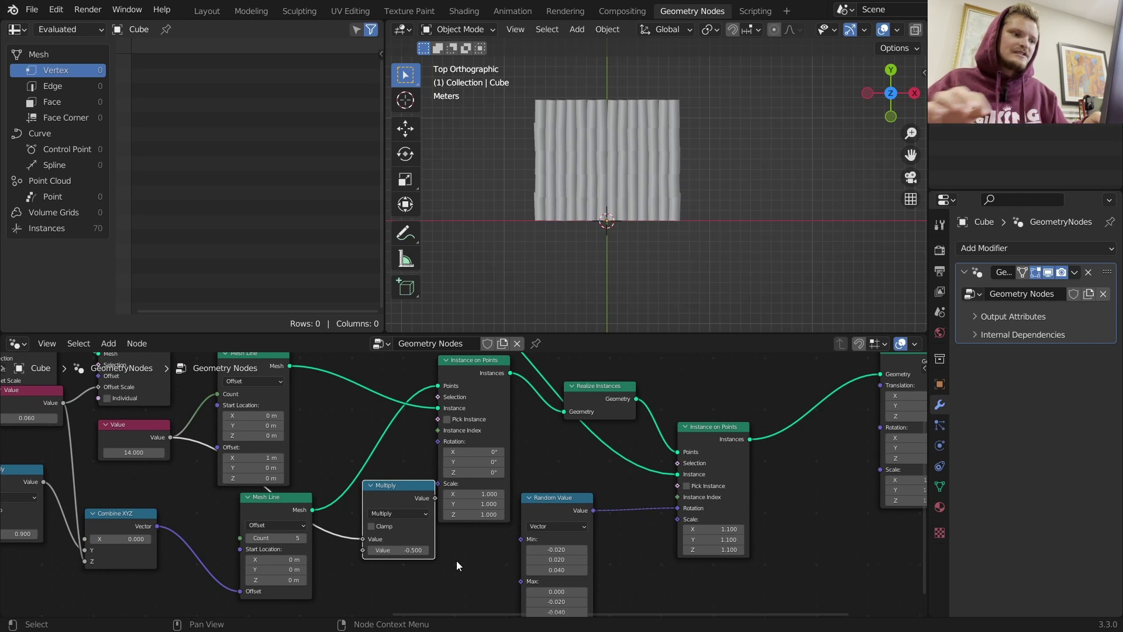
drag(399, 497, 799, 509)
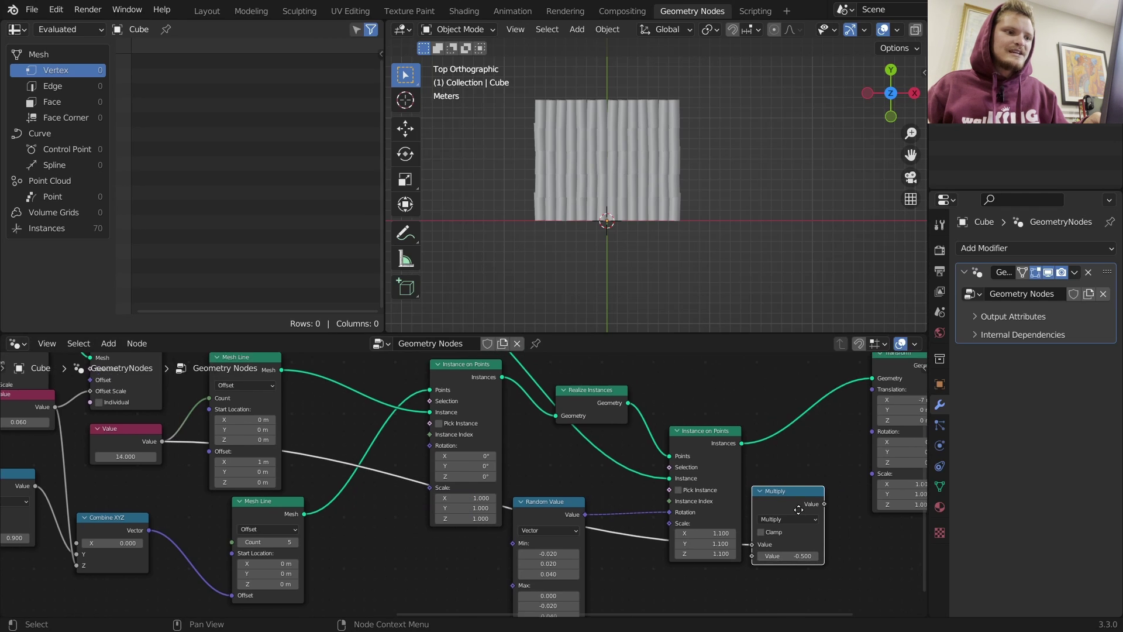
- Move the Transform and Group Output nodes together farther from the Multiply node to make room
middle_drag(798, 509, 517, 474)
middle_drag(825, 417, 770, 491)
drag(772, 495, 512, 357)
key(g)
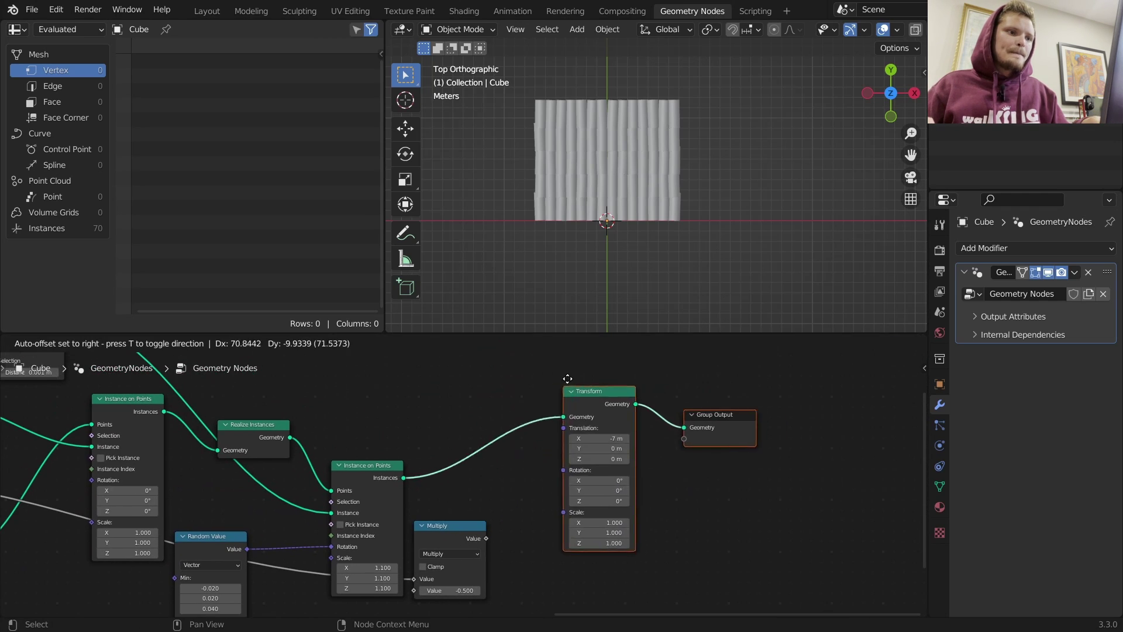
click(782, 383)
- Add a Combine XYZ node with the duplicated Multiply feeding its X, and link its Vector to the Transform node's Translation
key(shift+a)
click(651, 321)
text(c)
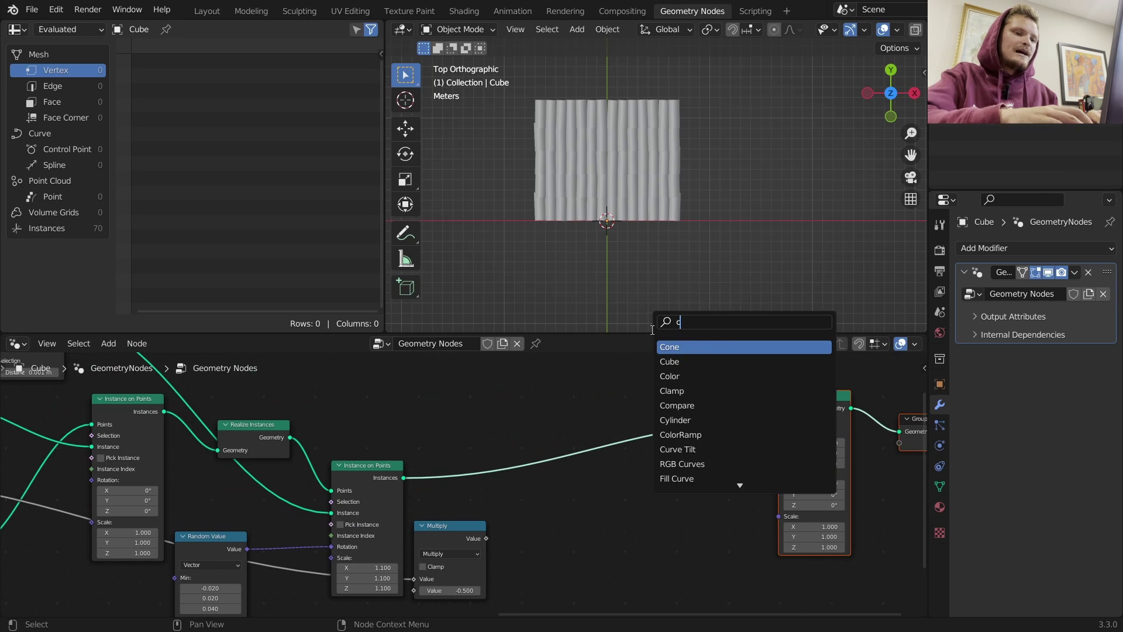
text(ombine)
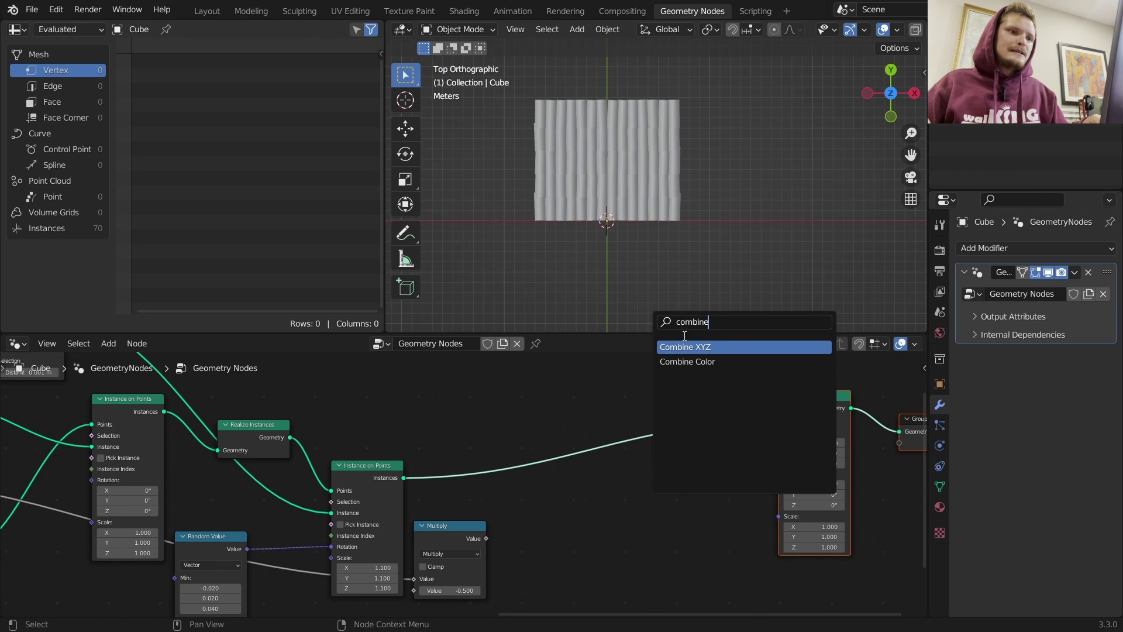
key(Return)
click(557, 514)
scroll(575, 515, up, 2)
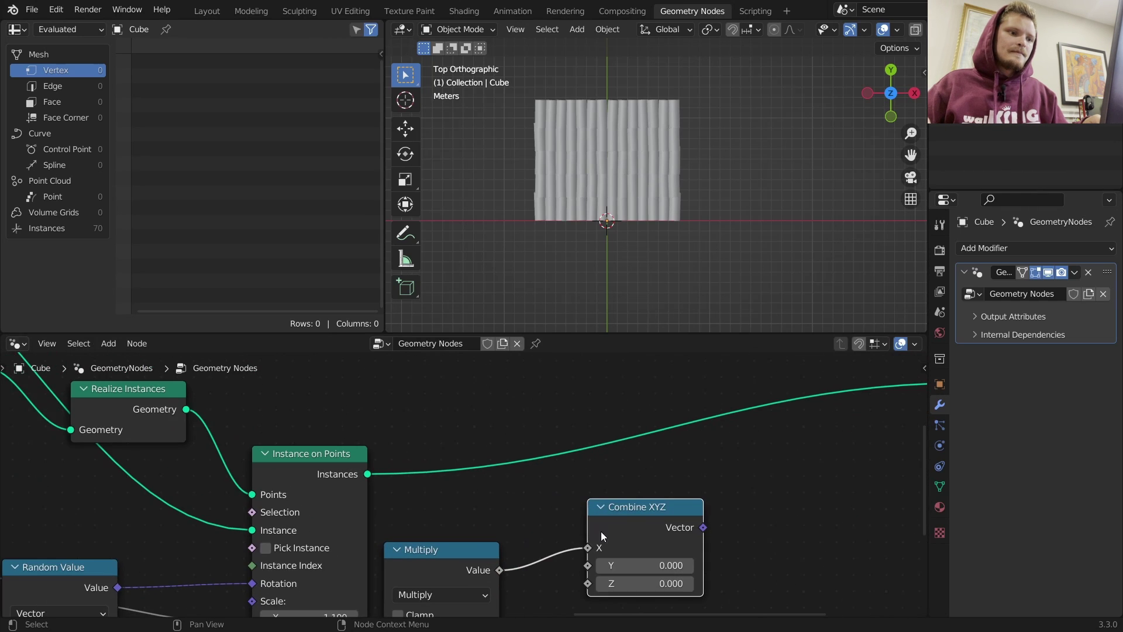
middle_drag(651, 508, 516, 514)
drag(569, 533, 831, 407)
- Try a different number in the Value node driving the X-direction tile count and undo the change
scroll(810, 410, down, 8)
middle_drag(138, 496, 502, 438)
middle_drag(244, 433, 335, 471)
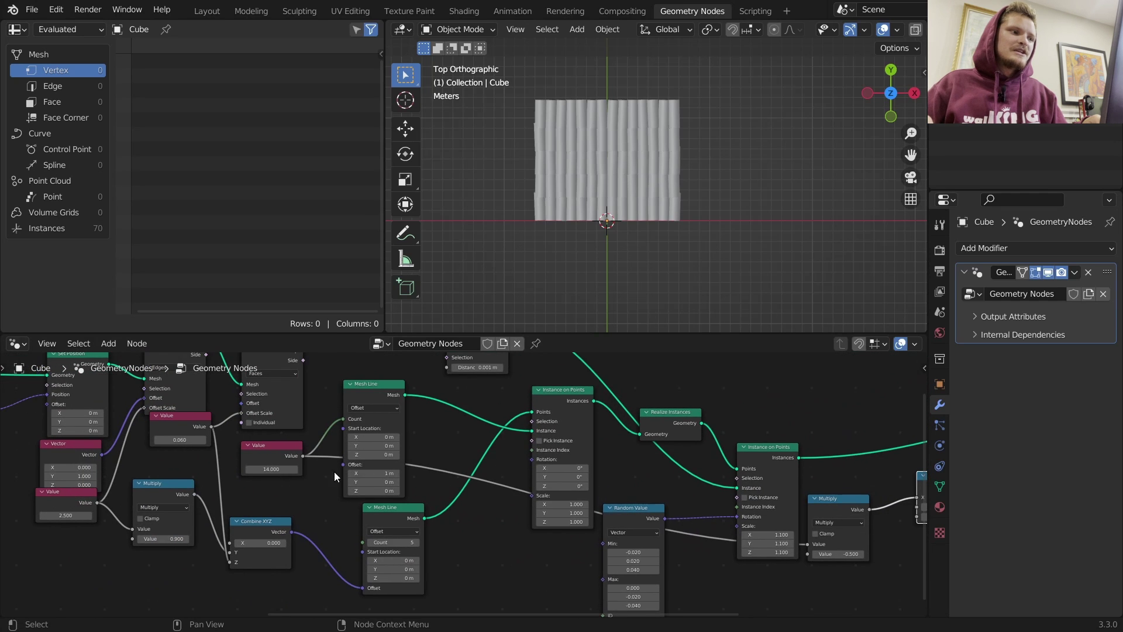
drag(268, 473, 366, 474)
key(ctrl+z)
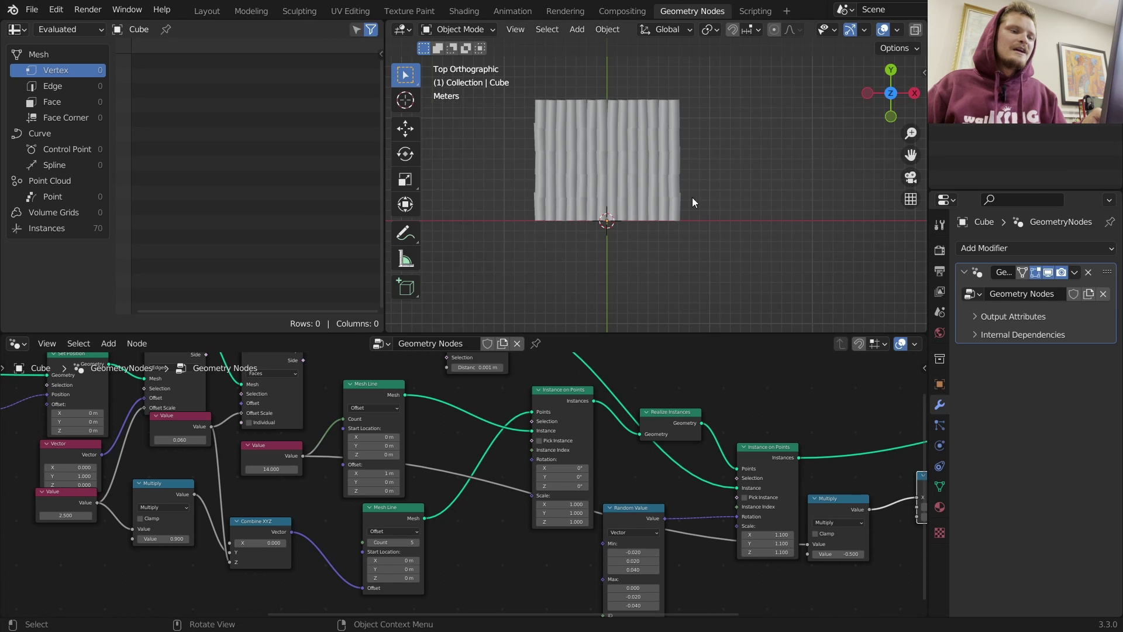
- Try cutting the link from the Combine XYZ node to the Transform node's Translation
middle_drag(692, 198, 737, 111)
middle_drag(877, 477, 529, 532)
middle_drag(845, 529, 661, 504)
scroll(660, 504, up, 6)
drag(694, 486, 726, 471)
key(ctrl+z)
ctrl+right_drag(555, 497, 528, 483)
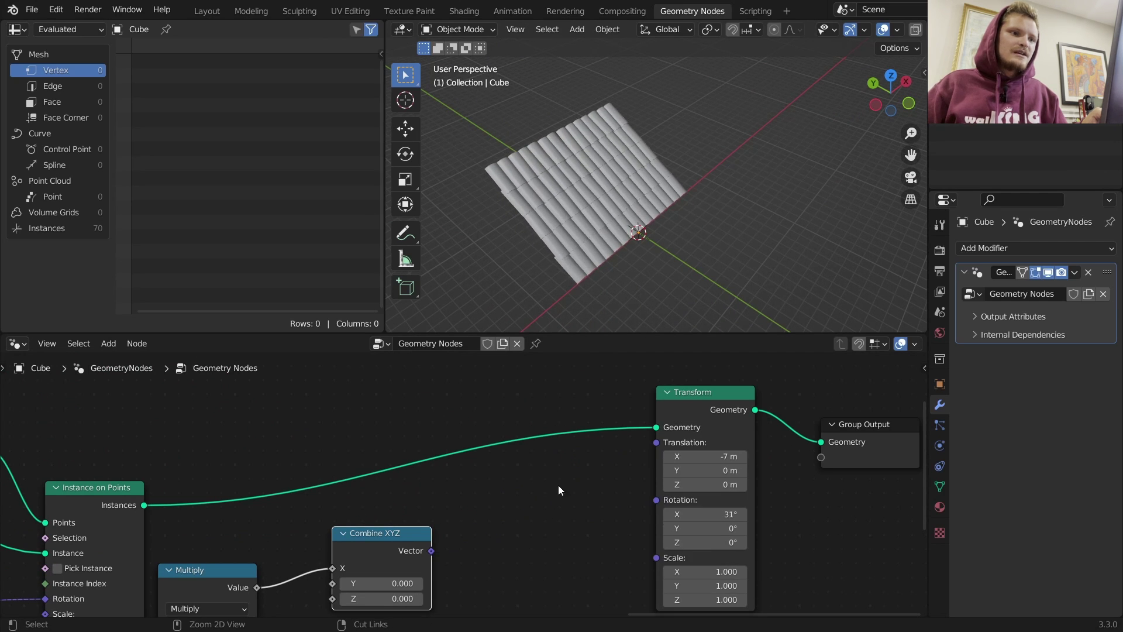
key(ctrl+z)
ctrl+right_drag(619, 492, 626, 433)
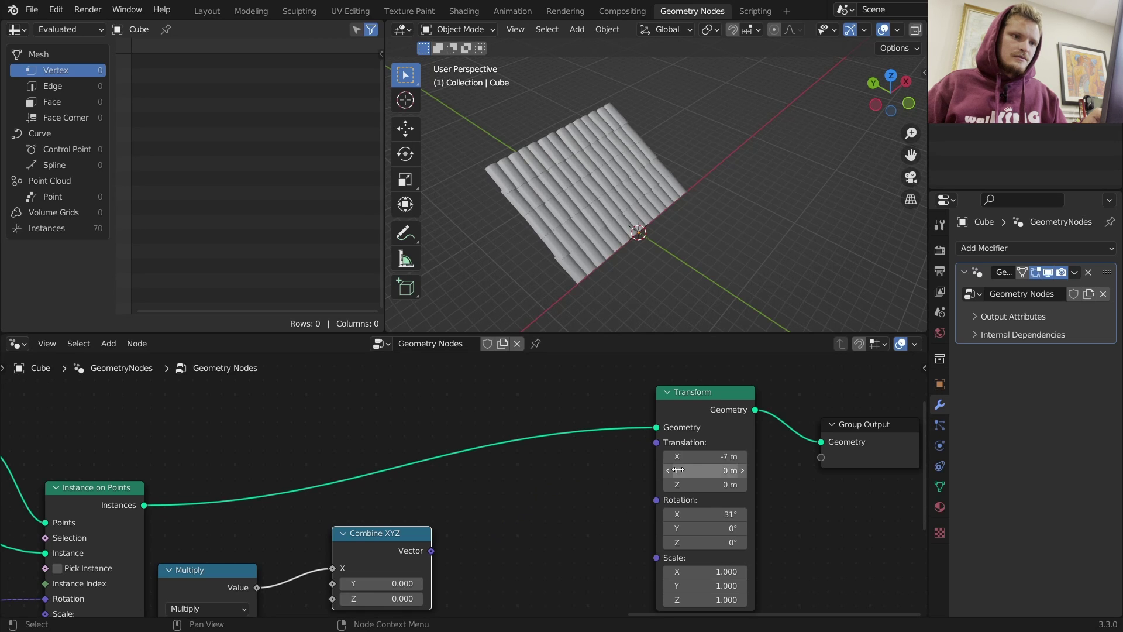
- Try an X translation of 0 m on the Transform node, and undo it together with the link cut
click(702, 456)
text(0)
key(Return)
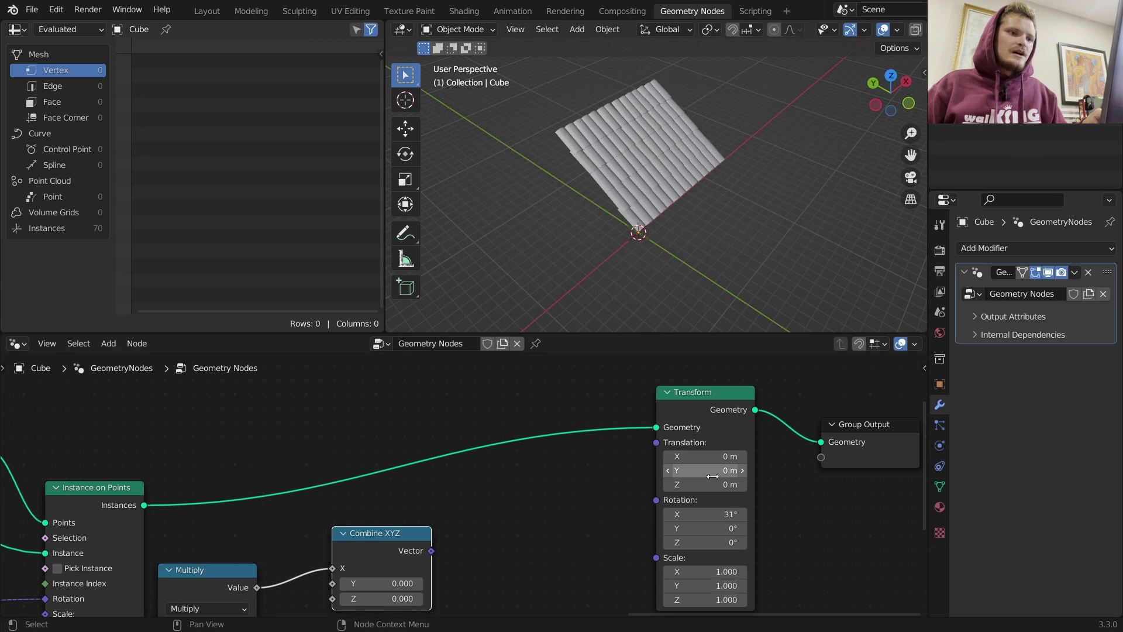
key(ctrl+z)
key(ctrl+z)
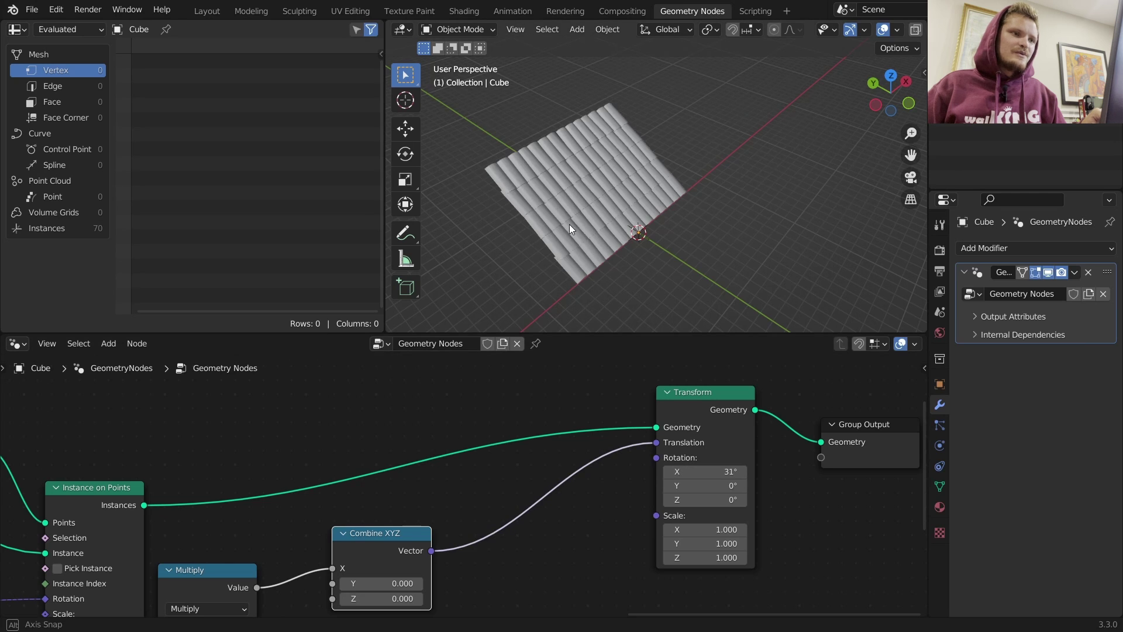
- Set the Transform node's X rotation to 20° to give the roof a shallower slope
middle_drag(569, 223, 649, 171)
scroll(553, 216, up, 2)
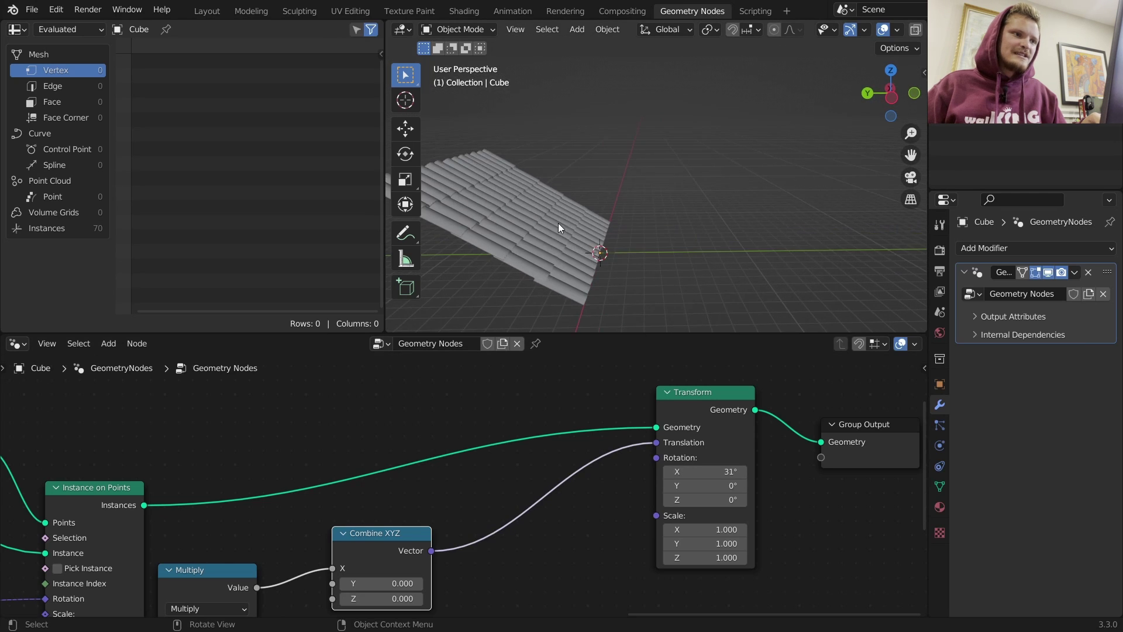
middle_drag(558, 223, 481, 228)
click(722, 471)
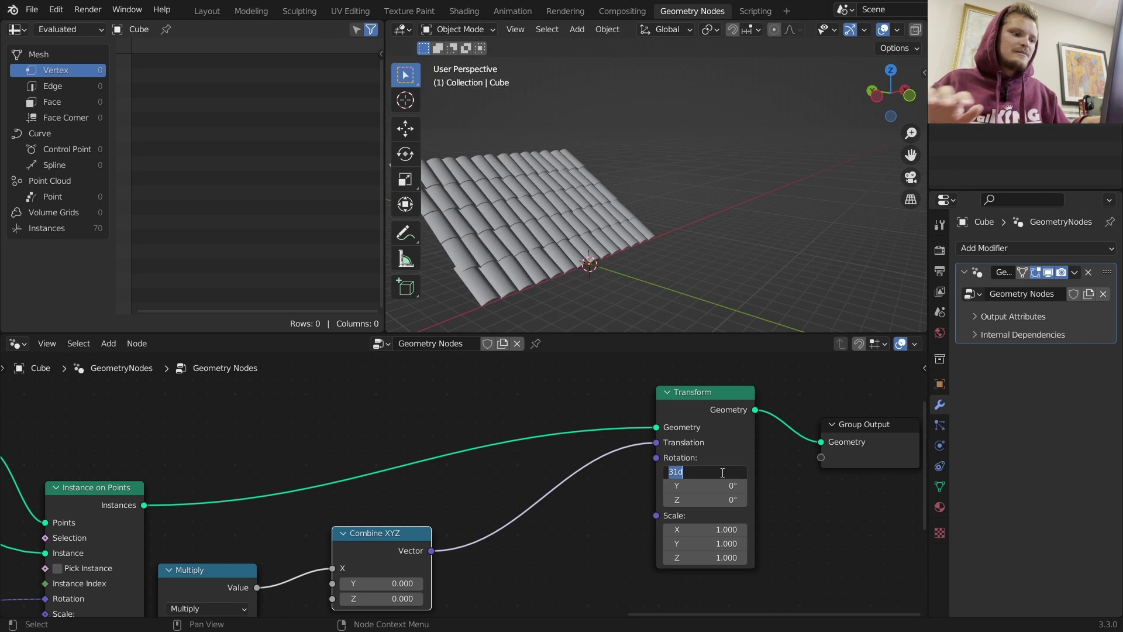
text(20)
key(Return)
middle_drag(609, 263, 650, 191)
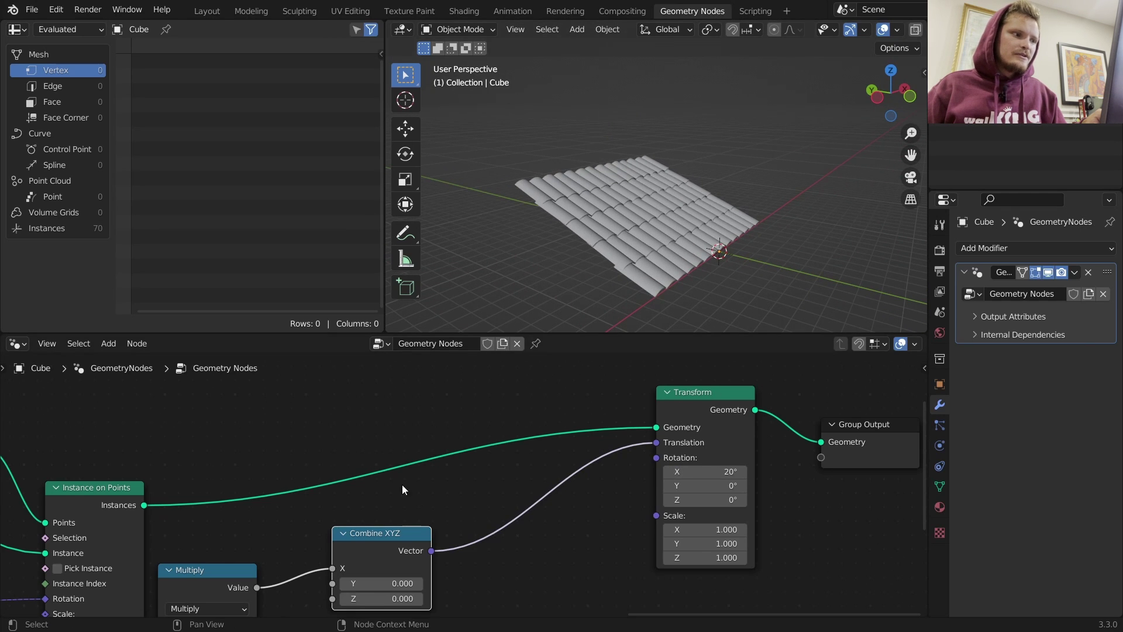
- Set the Count of the second Mesh Line, which is fed by the Combine XYZ offset, to 7
scroll(402, 484, down, 3)
middle_drag(188, 489, 531, 458)
middle_drag(255, 481, 469, 464)
scroll(469, 464, up, 5)
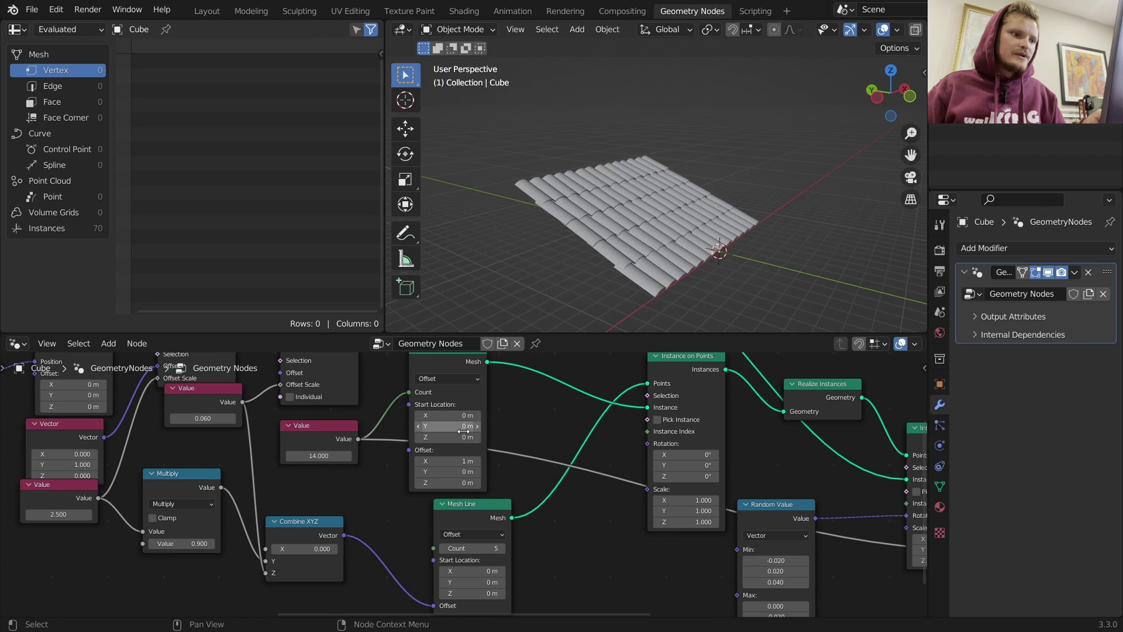
mouse_move(495, 548)
mouse_down()
mouse_move(515, 548)
mouse_move(486, 548)
mouse_move(509, 548)
mouse_up()
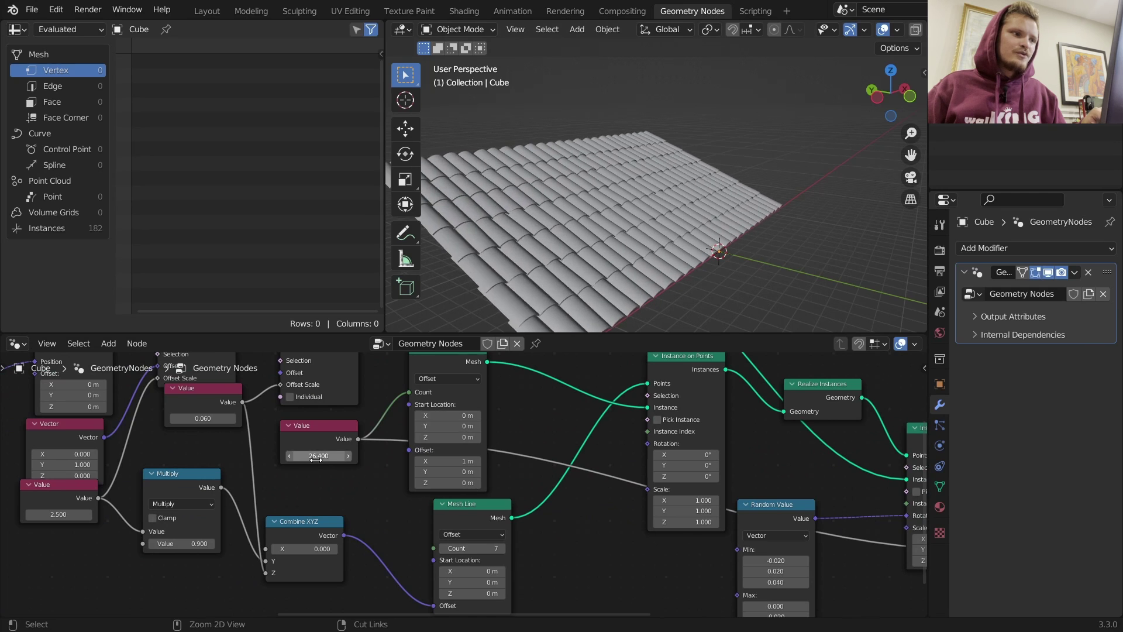
scroll(606, 206, up, 4)
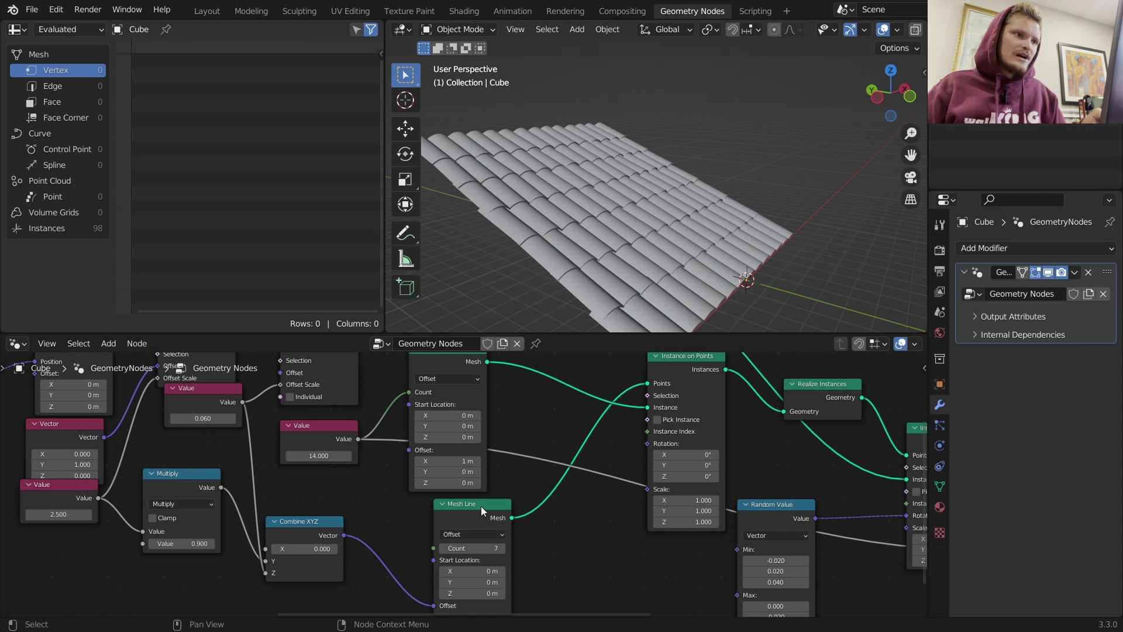
- Set the second value of the Multiply node driving the tile row offset to 0.840
middle_drag(480, 506, 711, 510)
mouse_move(450, 550)
shift+mouse_down()
mouse_move(389, 551)
mouse_move(434, 551)
shift+mouse_up()
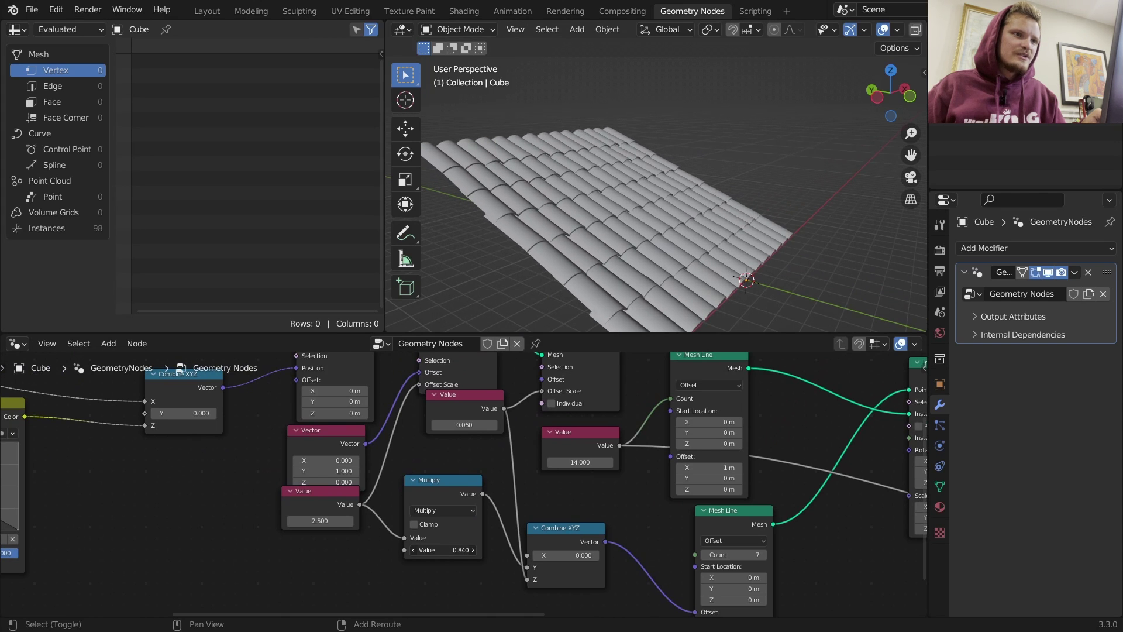
middle_drag(662, 192, 563, 229)
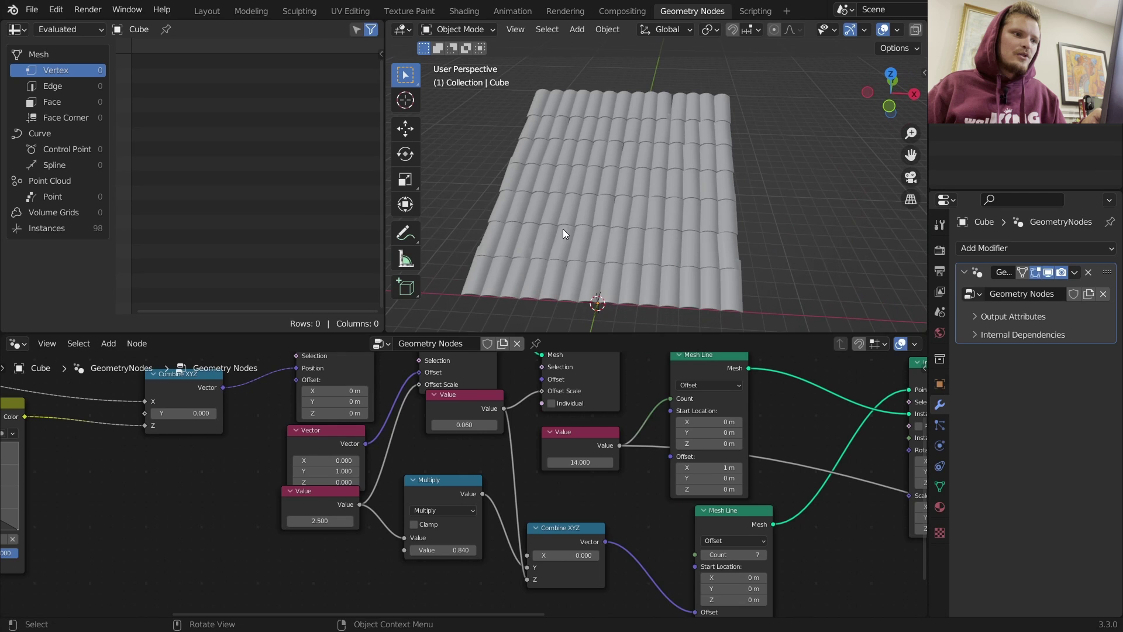
- Set the Value node driving the X-direction tile count to 20
click(589, 454)
text(20)
key(Return)
middle_drag(621, 244, 773, 184)
- Move the Transform node closer to the Combine XYZ node to free space before the Group Output
scroll(833, 437, down, 6)
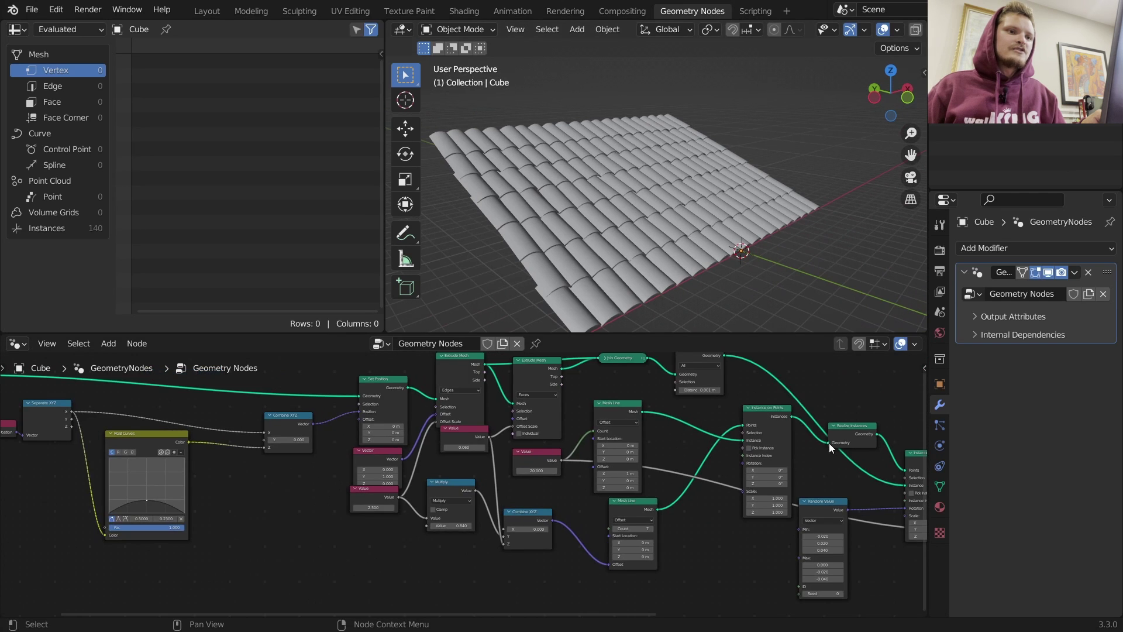
middle_drag(829, 443, 497, 464)
scroll(498, 464, up, 4)
middle_drag(916, 462, 638, 495)
scroll(637, 495, up, 4)
scroll(636, 493, up, 1)
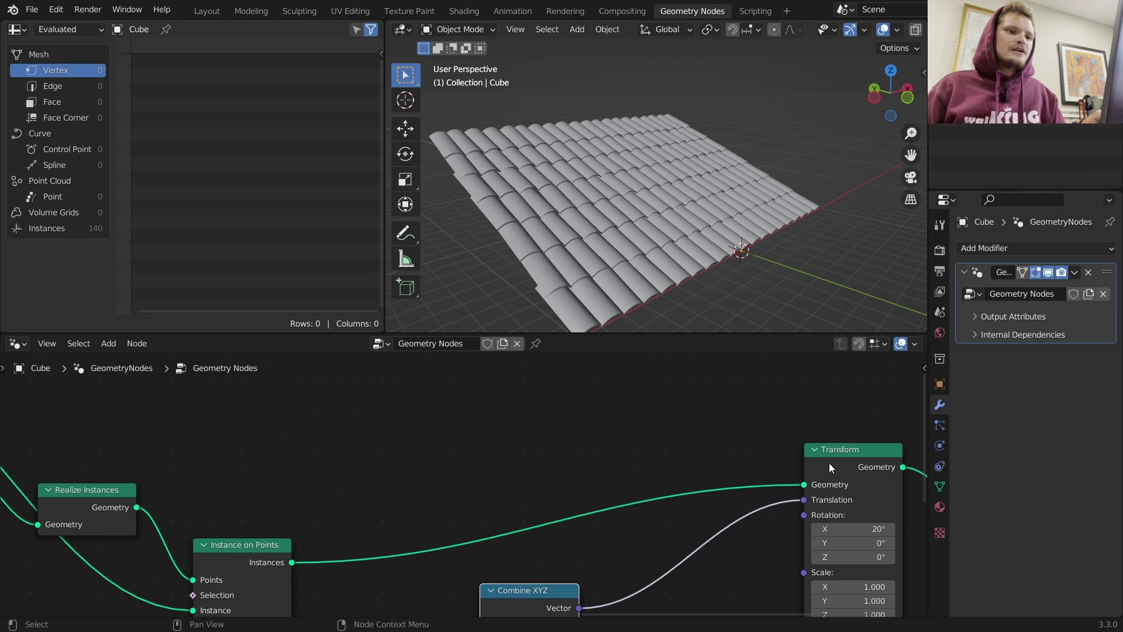
drag(829, 462, 658, 468)
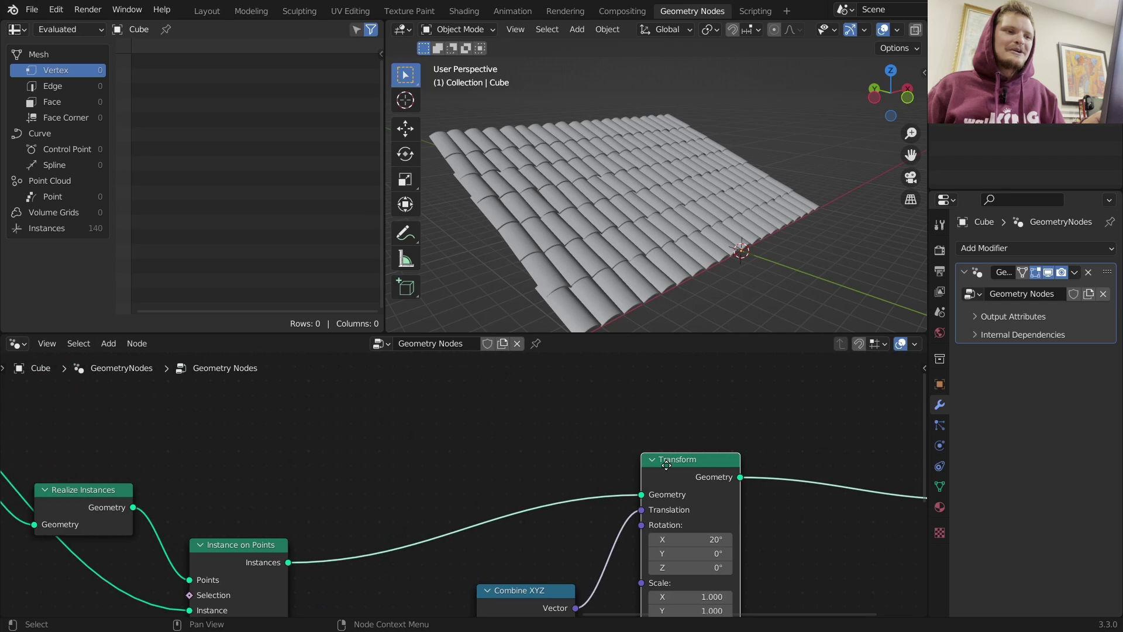
- Insert a Set Material node between Transform and Group Output and assign the existing Material to it
middle_drag(731, 431, 483, 434)
key(shift+a)
click(451, 310)
text(set)
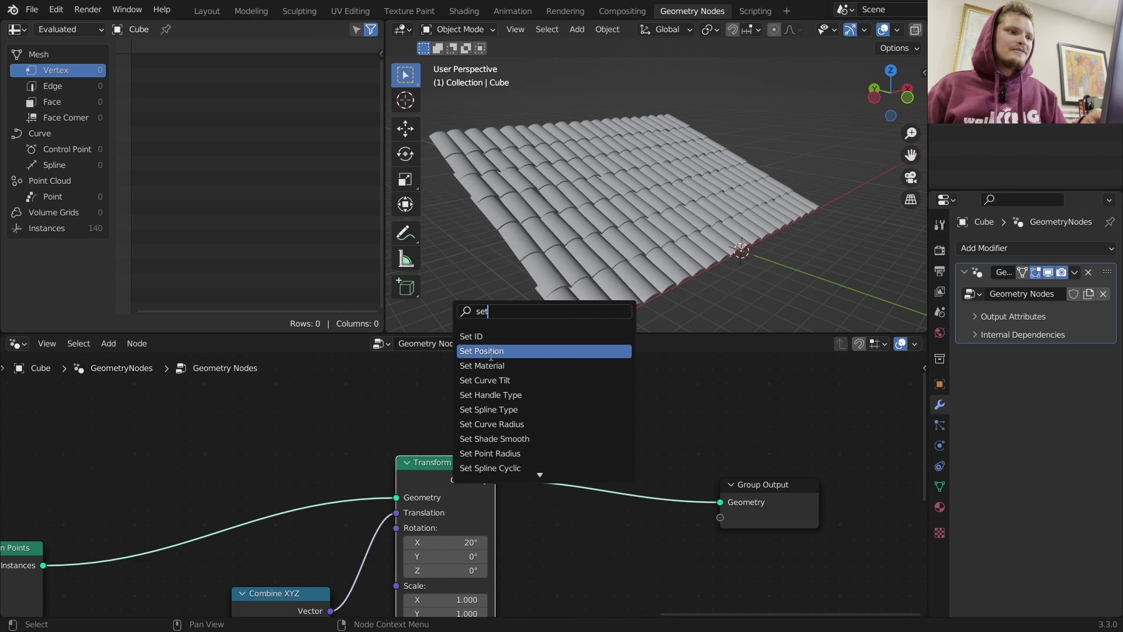
click(498, 366)
click(599, 488)
click(601, 498)
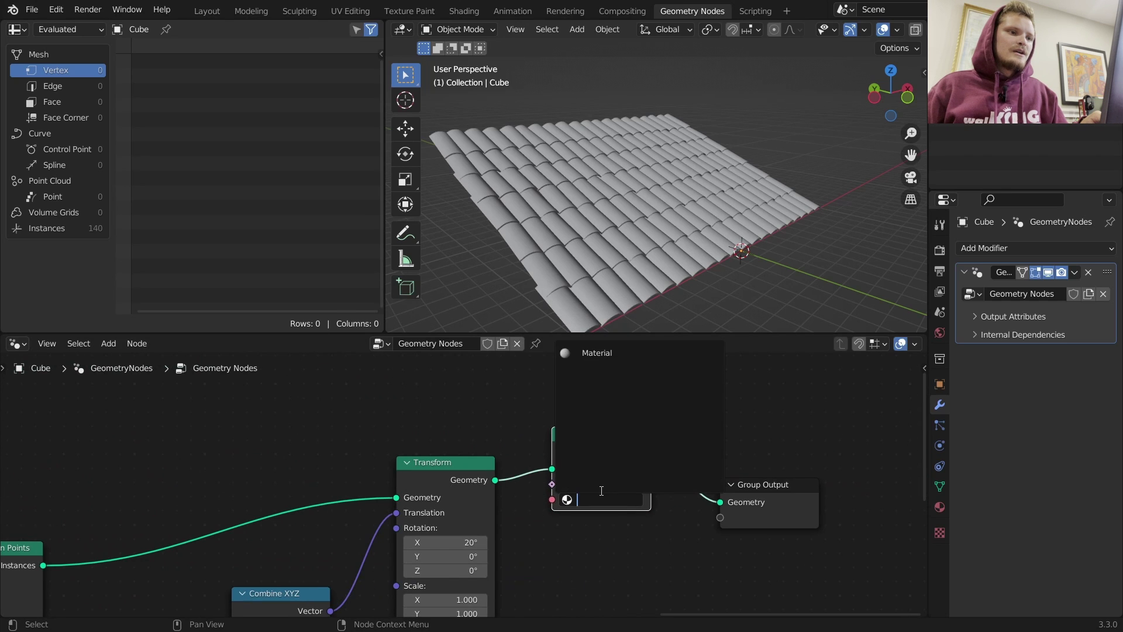
click(599, 353)
- Nudge the Transform and Set Material nodes slightly to tidy the end of the node chain
scroll(436, 427, down, 8)
middle_drag(364, 509, 509, 439)
scroll(406, 430, up, 2)
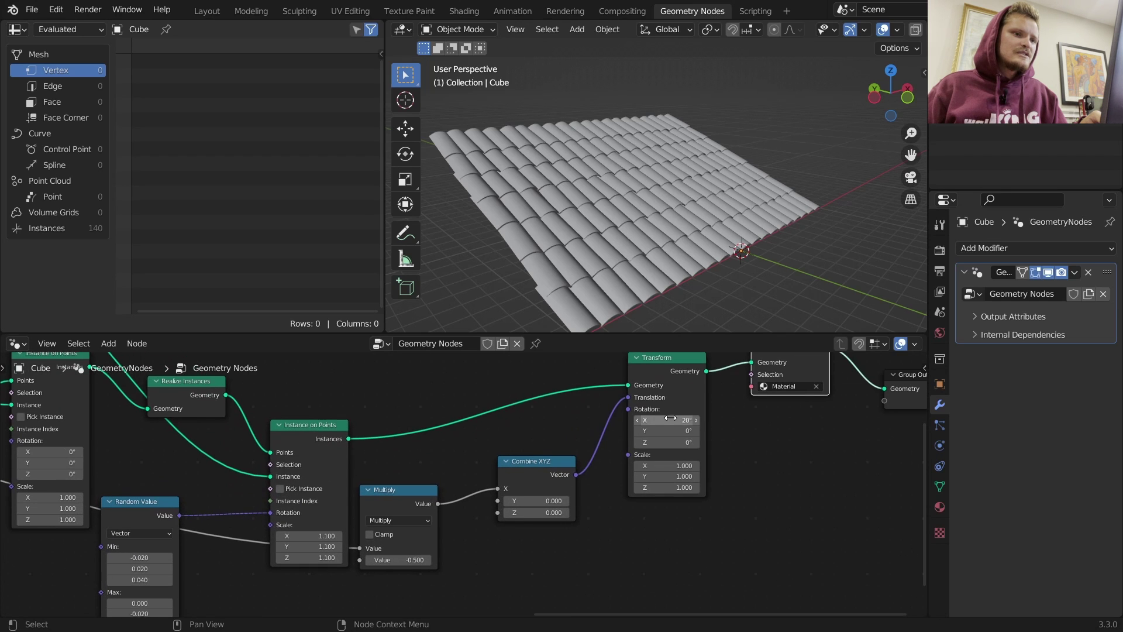
middle_drag(654, 420, 562, 484)
drag(587, 427, 573, 433)
drag(686, 403, 687, 408)
middle_drag(752, 420, 620, 427)
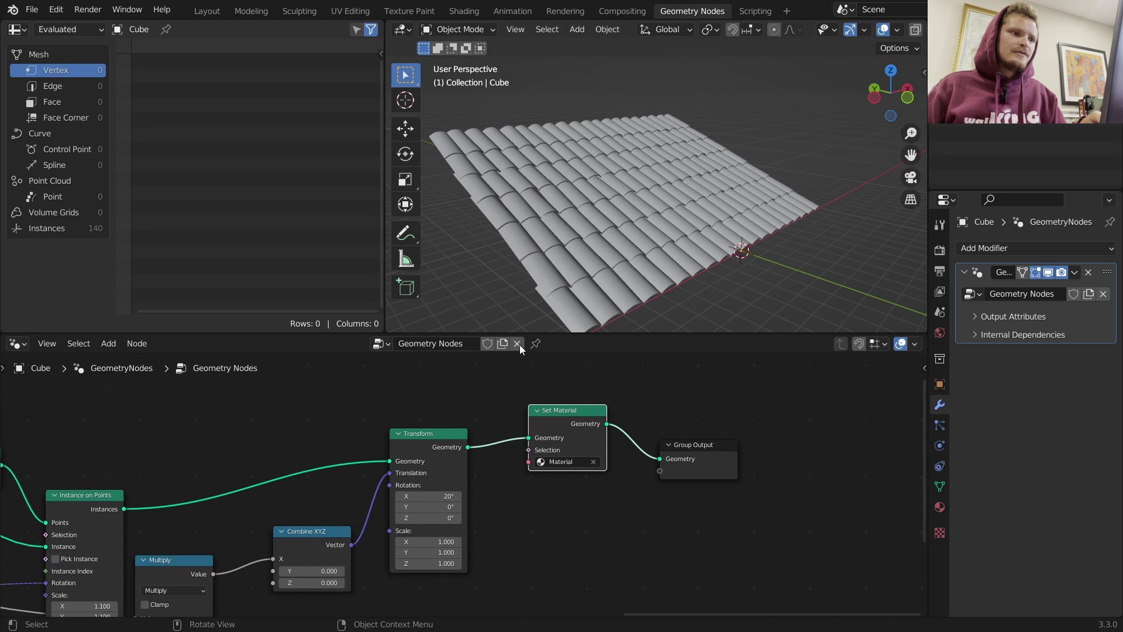
- Split the node editor area in two and turn the new area into a Shader Editor framed on the material's nodes
drag(922, 338, 402, 351)
click(420, 344)
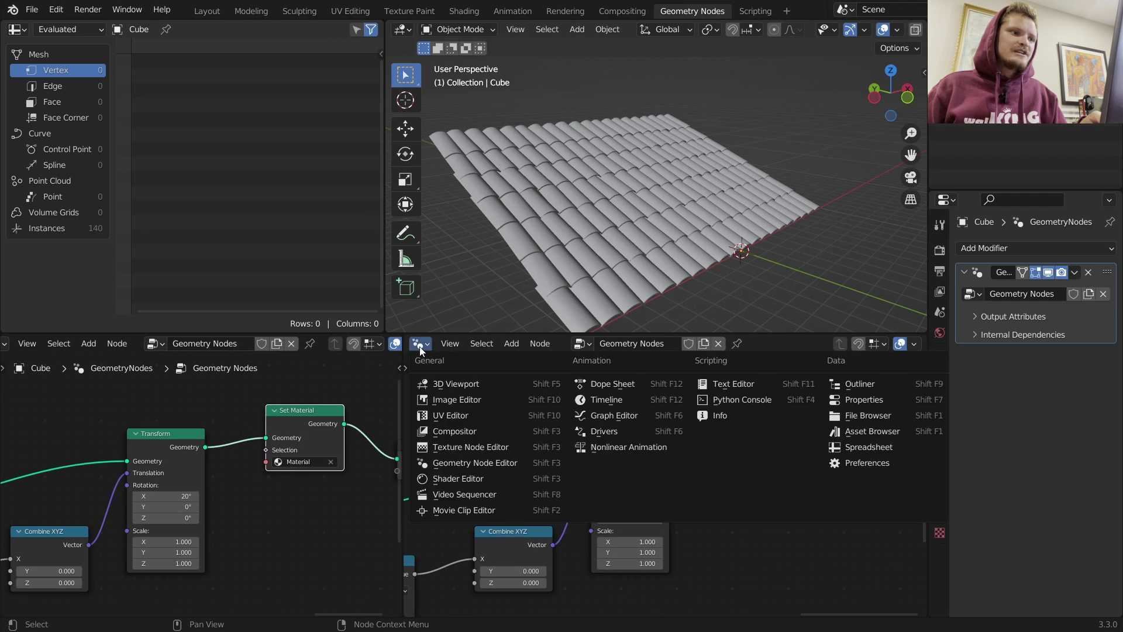
click(456, 476)
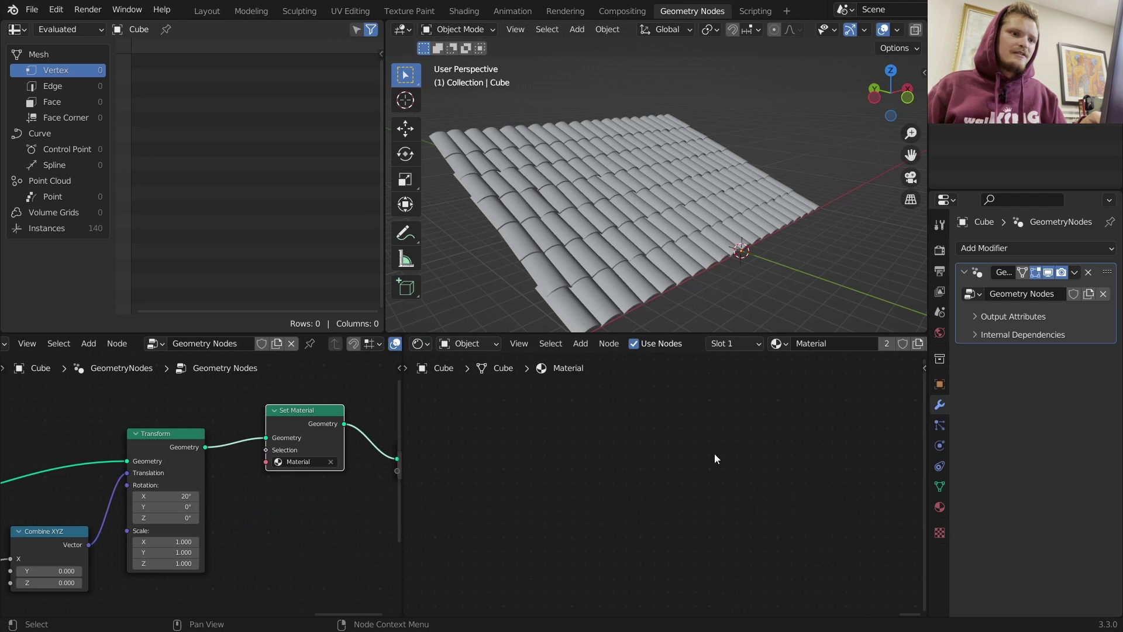
scroll(714, 454, down, 12)
middle_drag(461, 472, 675, 500)
scroll(560, 496, up, 8)
scroll(554, 504, up, 4)
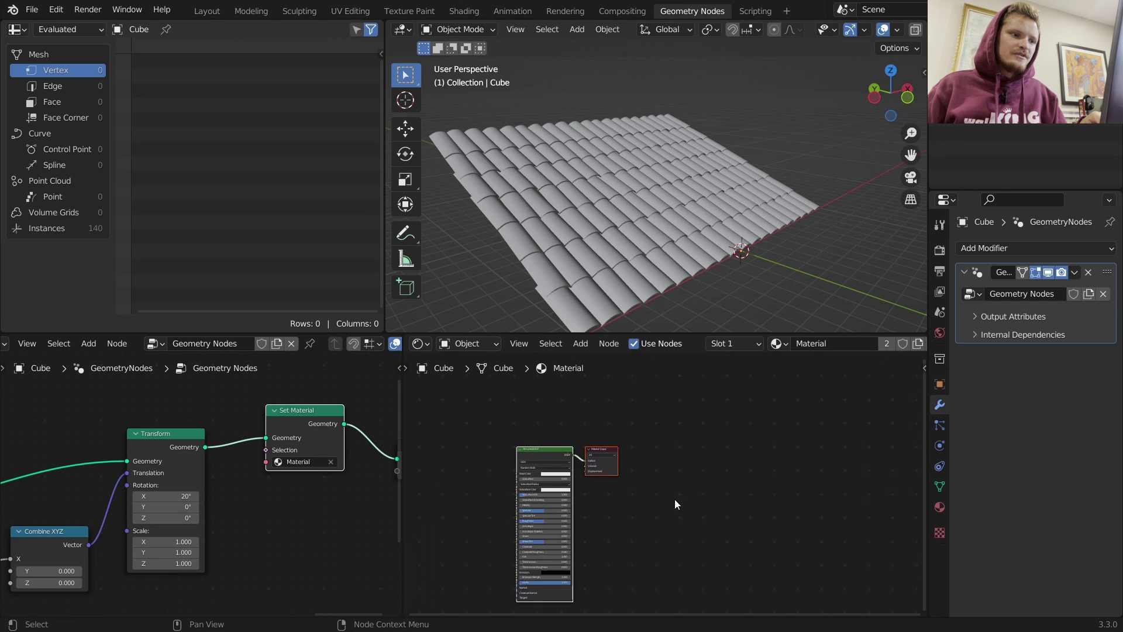
scroll(529, 468, up, 3)
middle_drag(528, 468, 642, 437)
scroll(893, 31, down, 3)
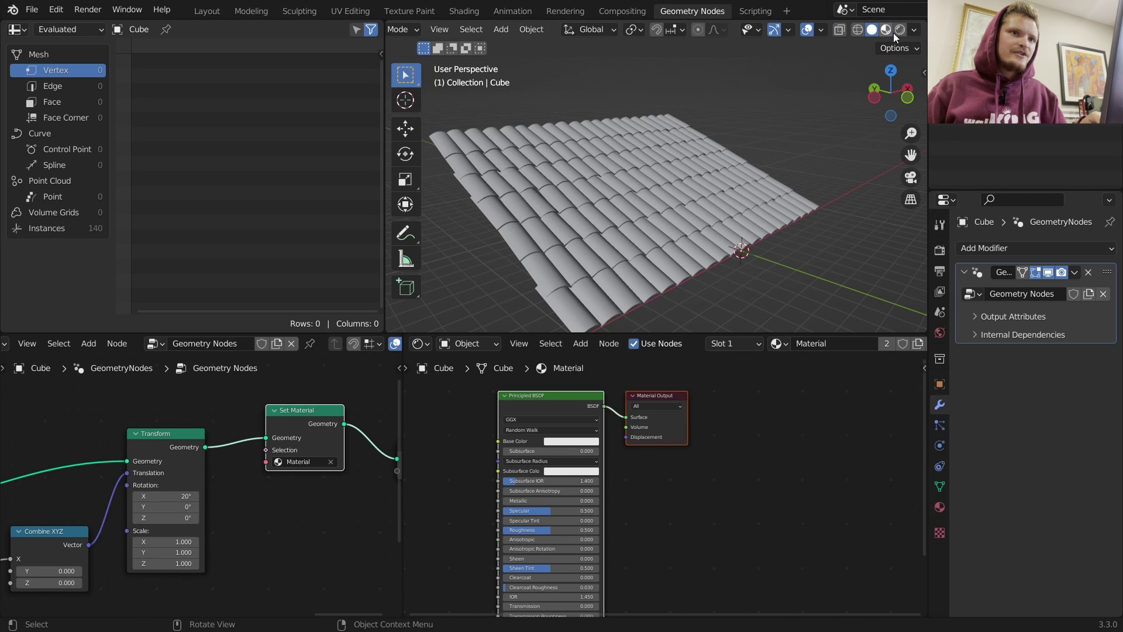
- Switch the viewport to rendered shading and render with Cycles on the GPU Compute device
click(898, 30)
click(940, 251)
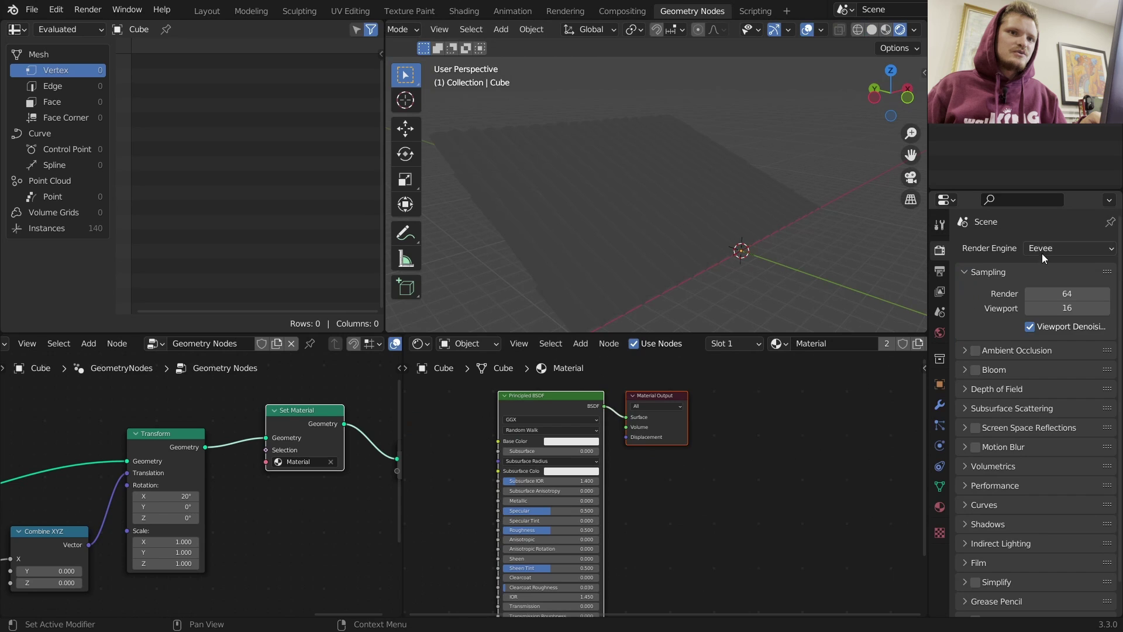
click(1040, 254)
click(1044, 297)
click(1050, 285)
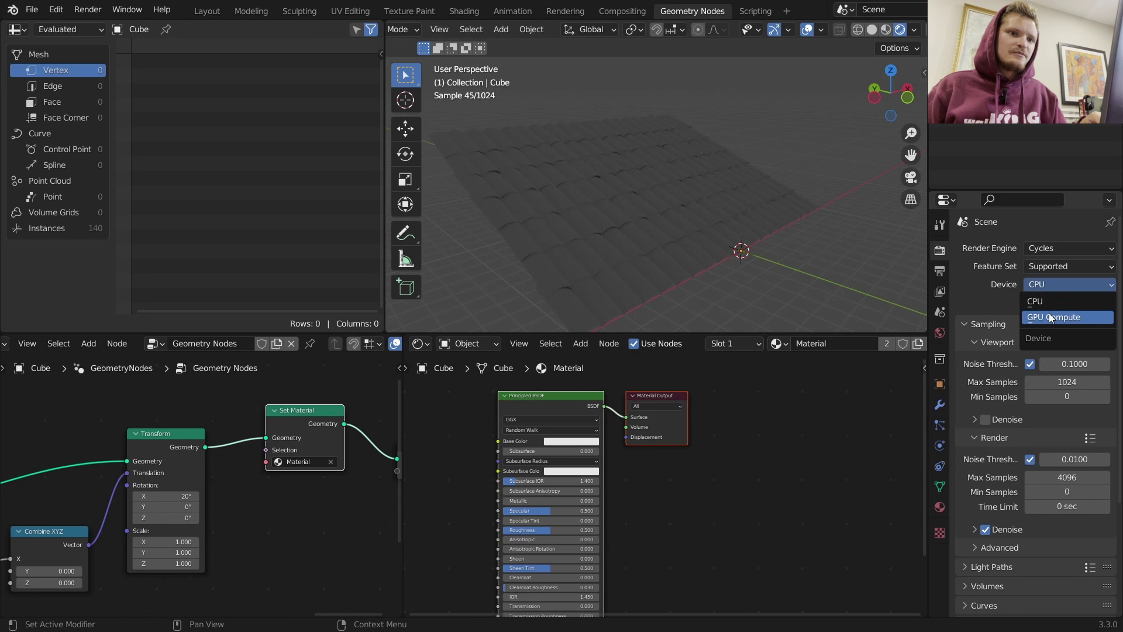
click(1051, 317)
- Set the world background colour to an Environment Texture
click(940, 384)
click(941, 405)
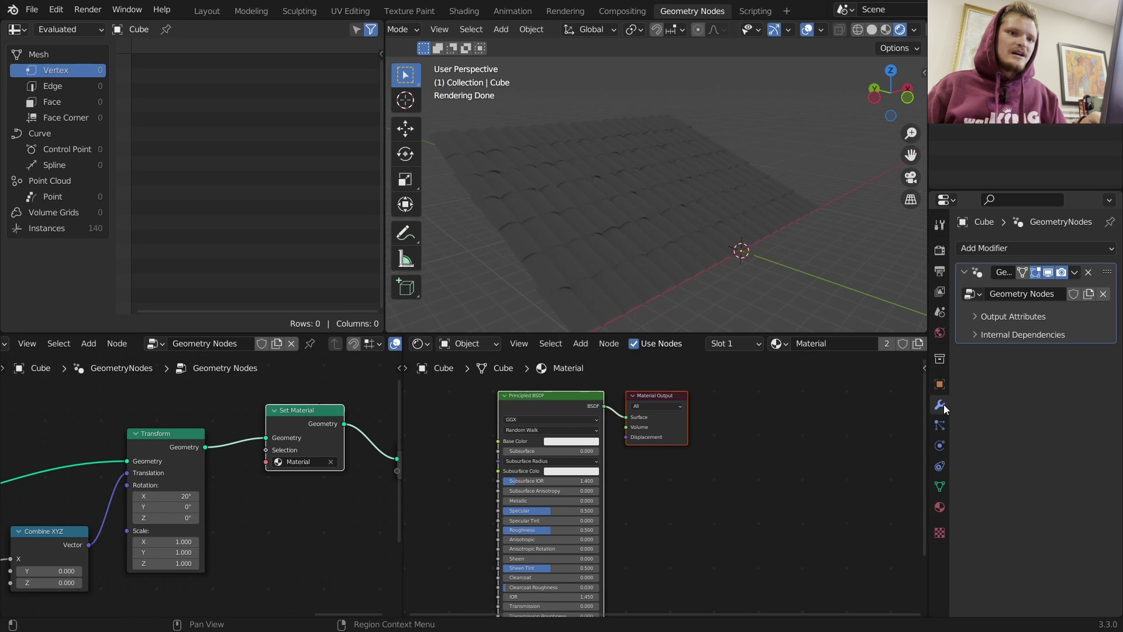
click(939, 333)
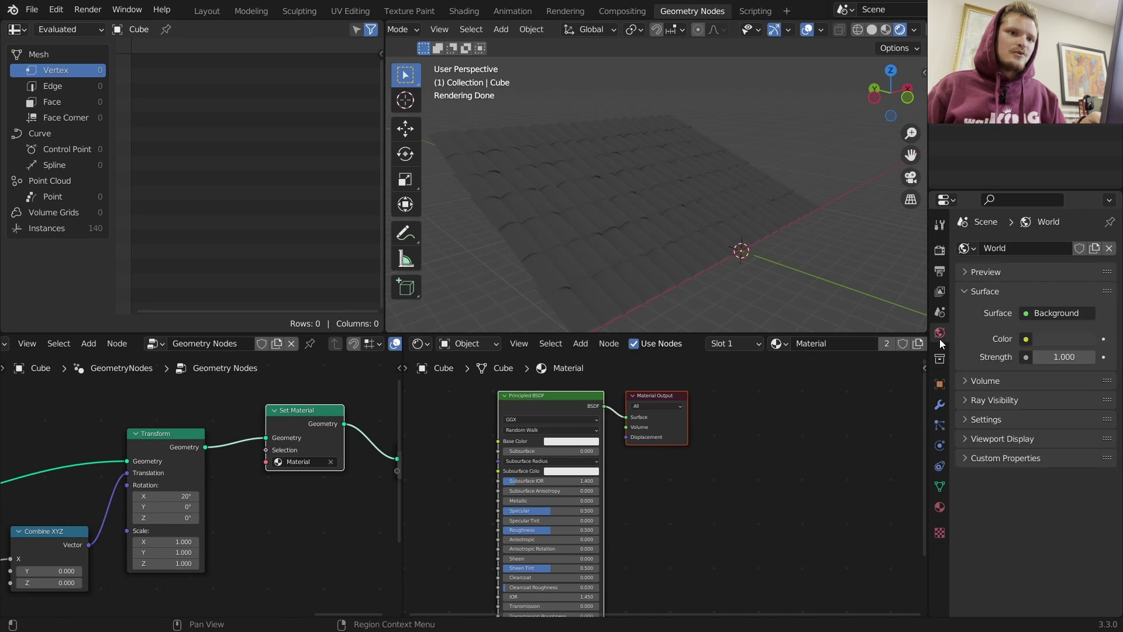
click(1026, 339)
click(723, 403)
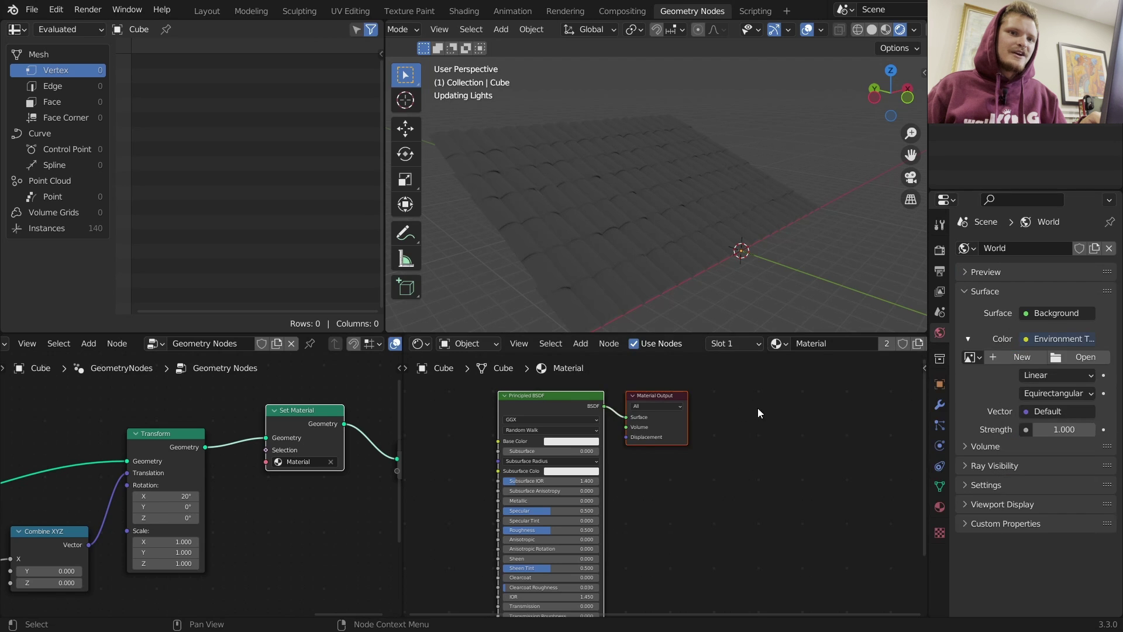
- Load decor_shop_2k.hdr from the HDRIs folder as the environment image, and replace it with the 4K HDR whose name starts with abandoned
click(1069, 355)
click(217, 443)
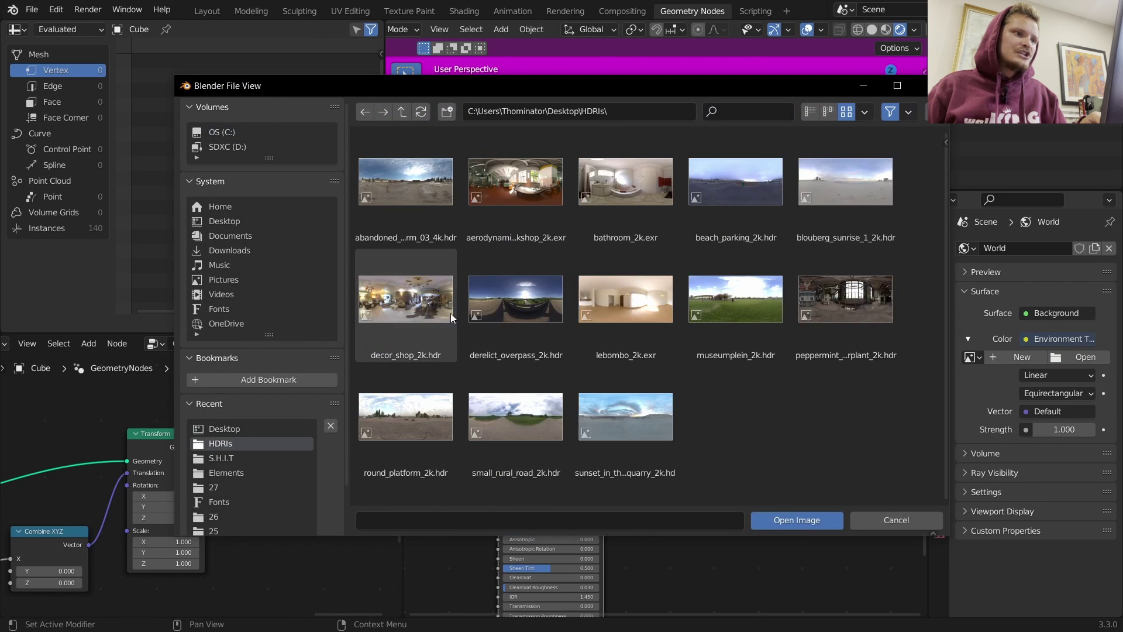
double_click(427, 307)
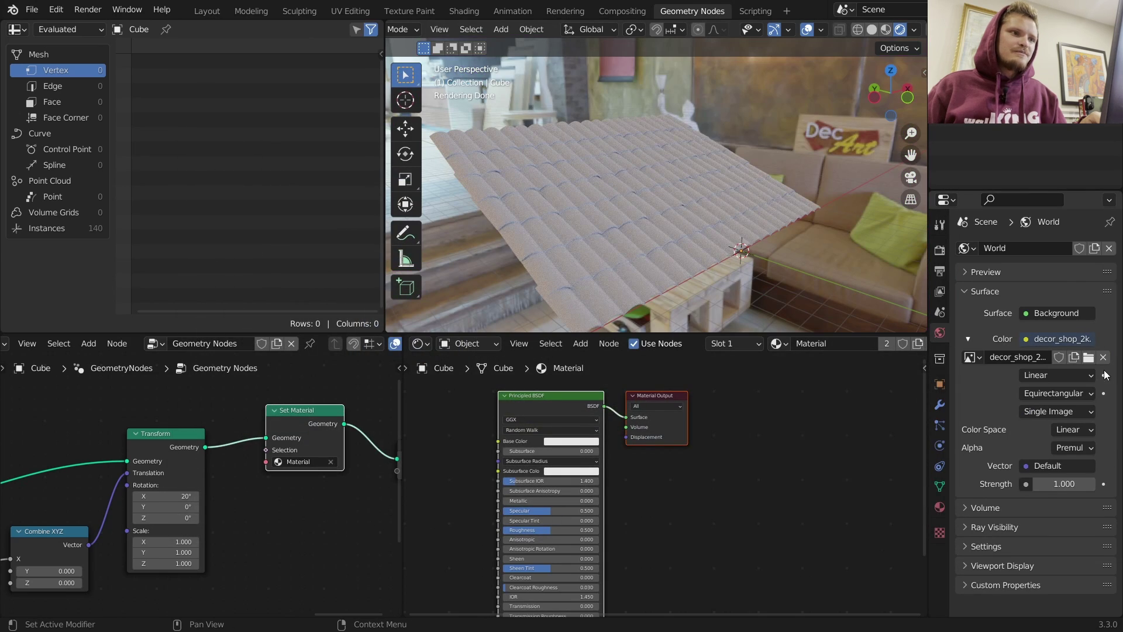
click(1087, 357)
double_click(398, 212)
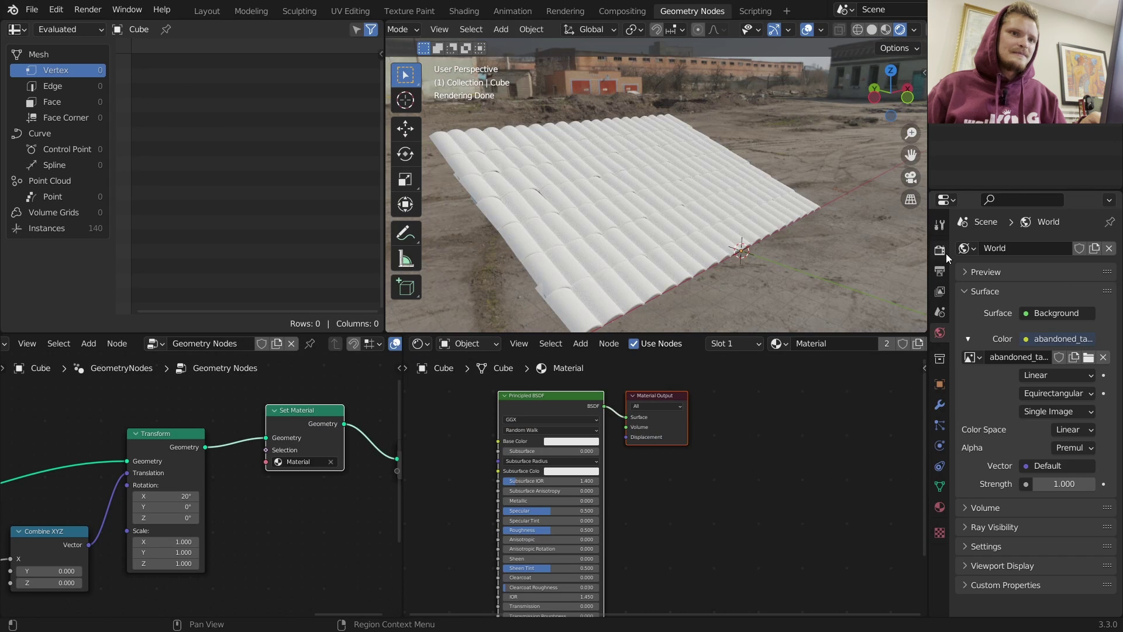
- Make the render's film background transparent
click(940, 251)
scroll(967, 475, down, 4)
click(985, 517)
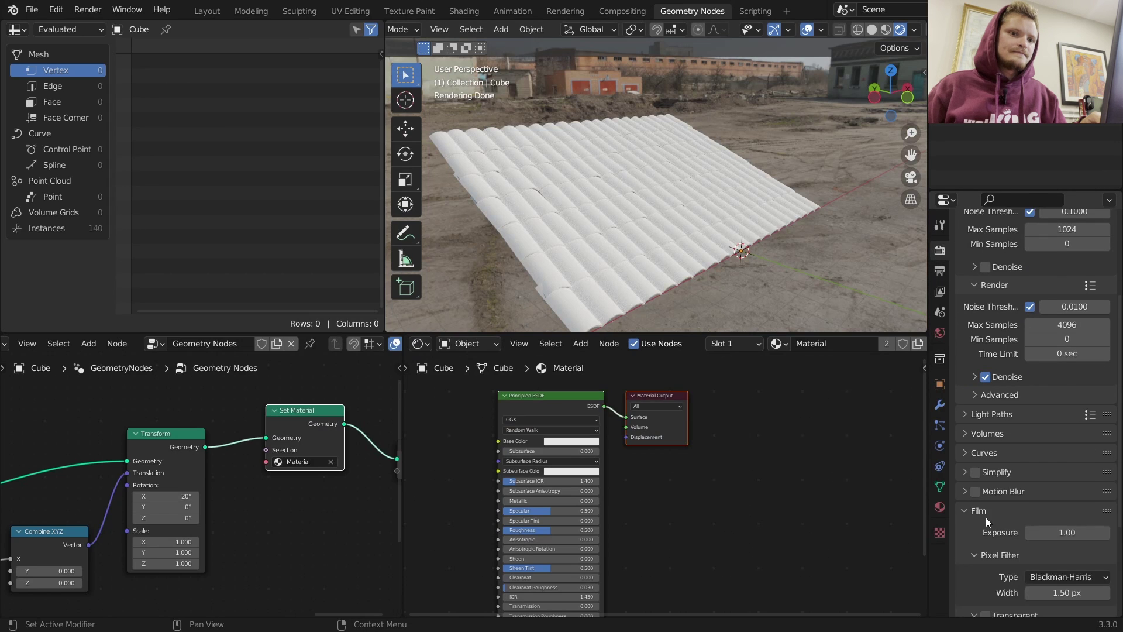
scroll(985, 517, down, 3)
click(985, 545)
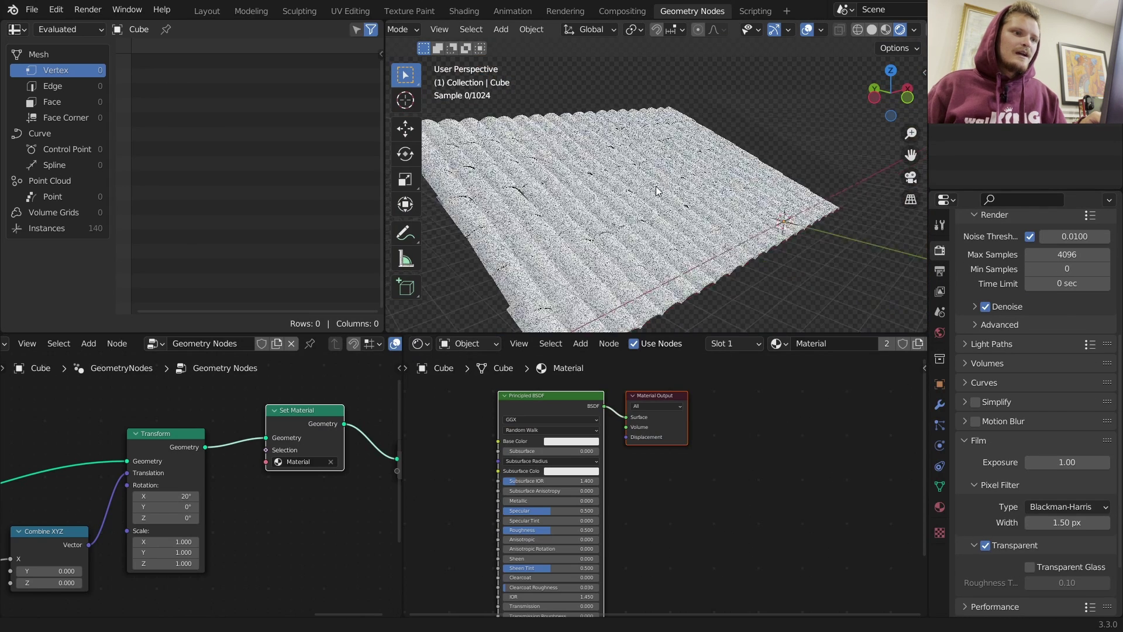
- Set the Principled BSDF's base color to bright green and rename the material clay
click(582, 444)
drag(602, 360, 558, 325)
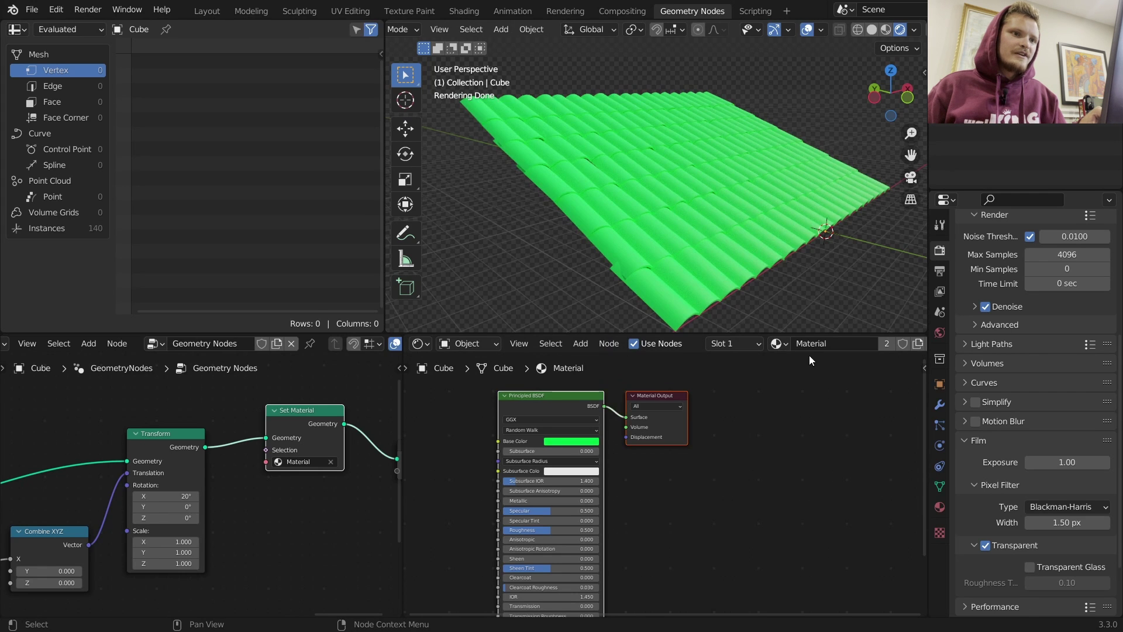
text(clay)
key(Return)
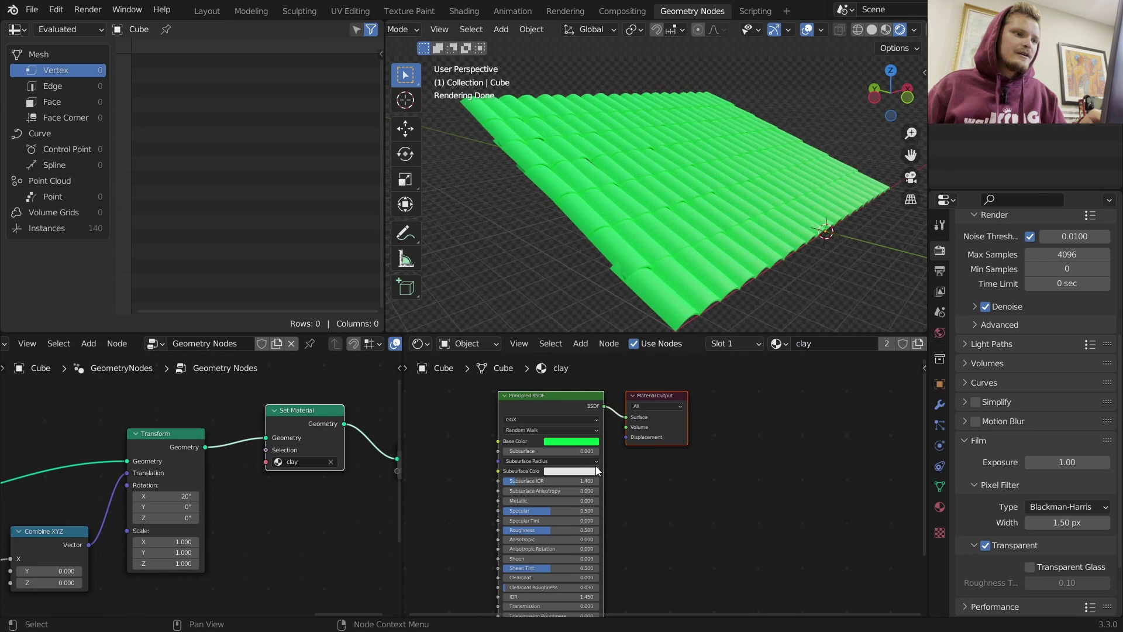
- Add a Geometry node beside the Principled BSDF in the clay material
middle_drag(543, 447, 645, 439)
key(shift+a)
click(538, 424)
text(ge)
click(557, 448)
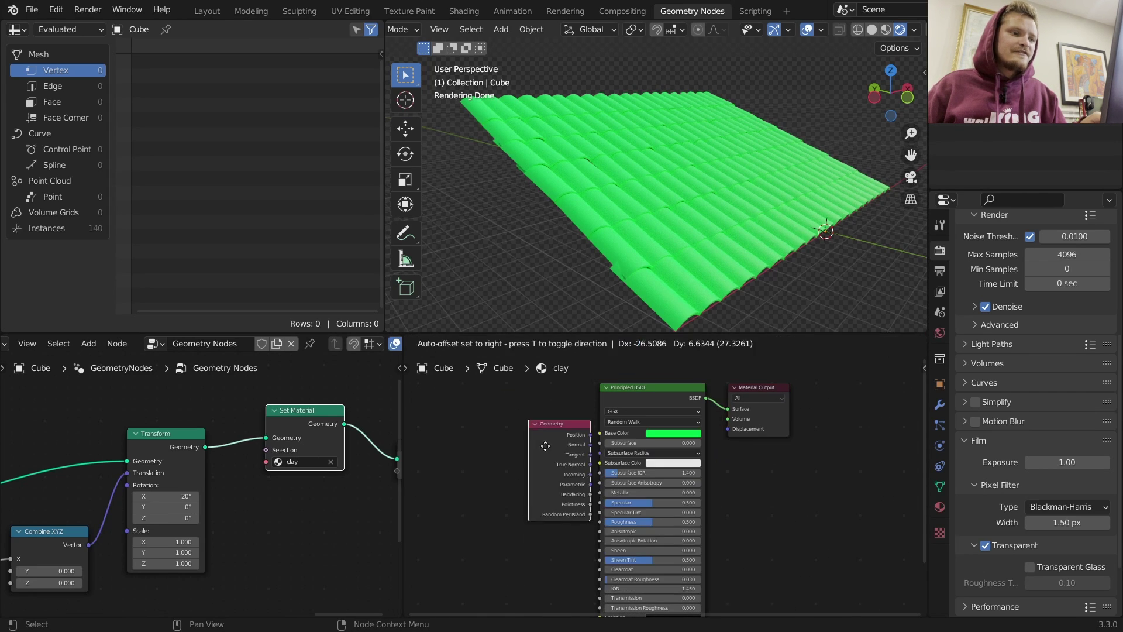
click(489, 436)
- Preview the Geometry node's outputs one after another on the roof, through to Random Per Island
ctrl+shift+click(490, 437)
ctrl+shift+click(489, 436)
ctrl+shift+click(489, 436)
ctrl+shift+click(490, 436)
ctrl+shift+click(489, 437)
ctrl+shift+click(490, 435)
ctrl+shift+click(490, 436)
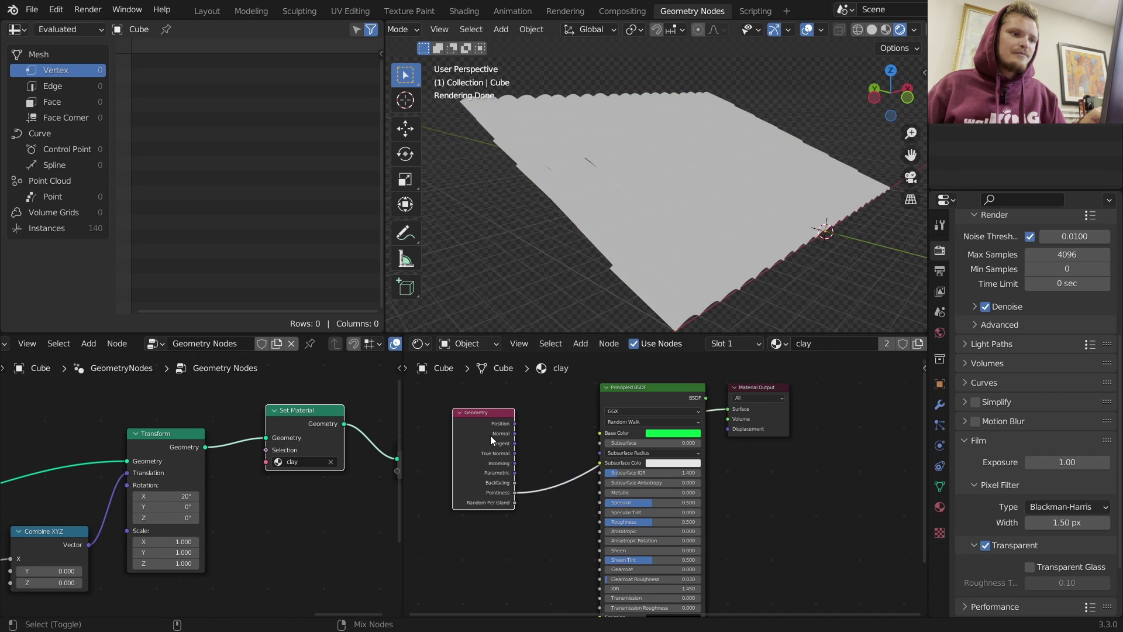
ctrl+shift+click(490, 435)
middle_drag(684, 209, 700, 221)
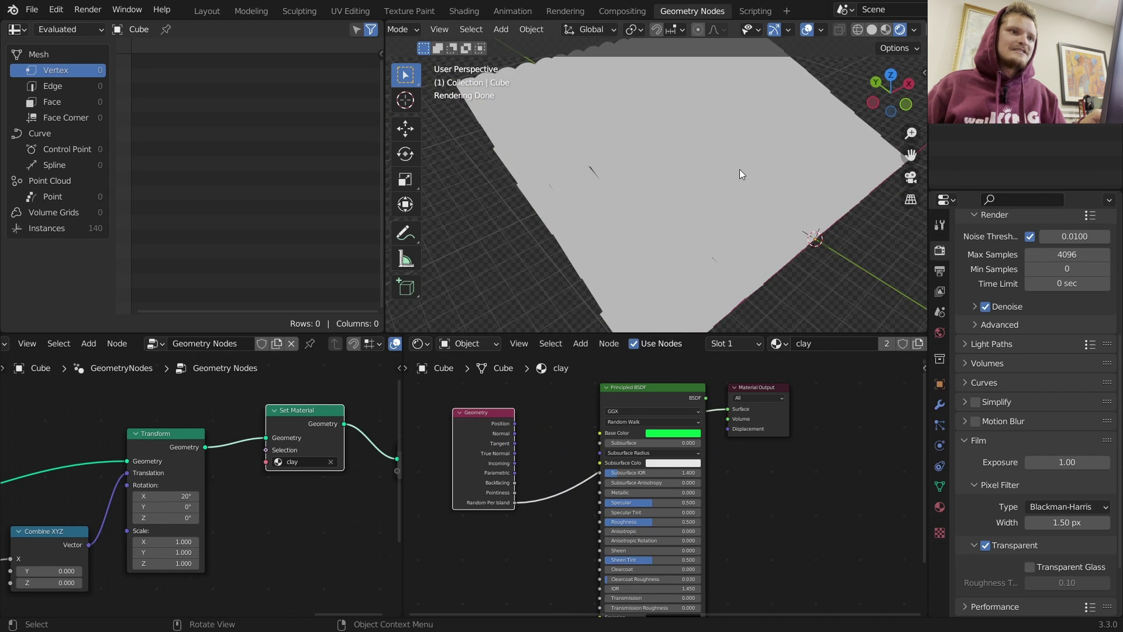
- Insert a Realize Instances node between the Instance on Points and Transform nodes
middle_drag(264, 428, 243, 430)
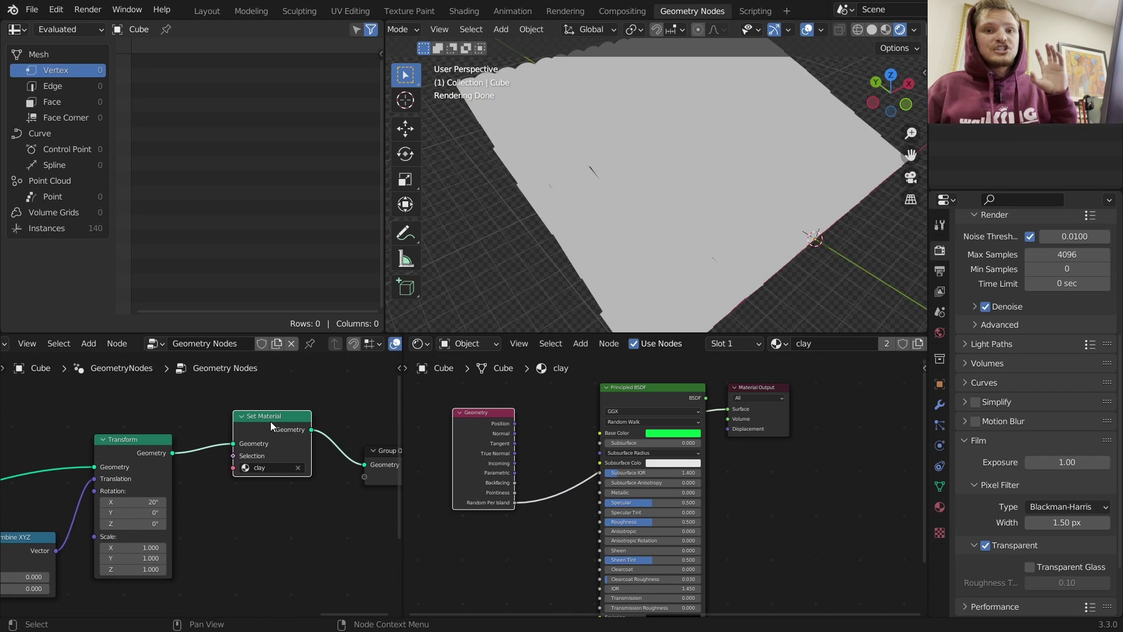
key(shift+a)
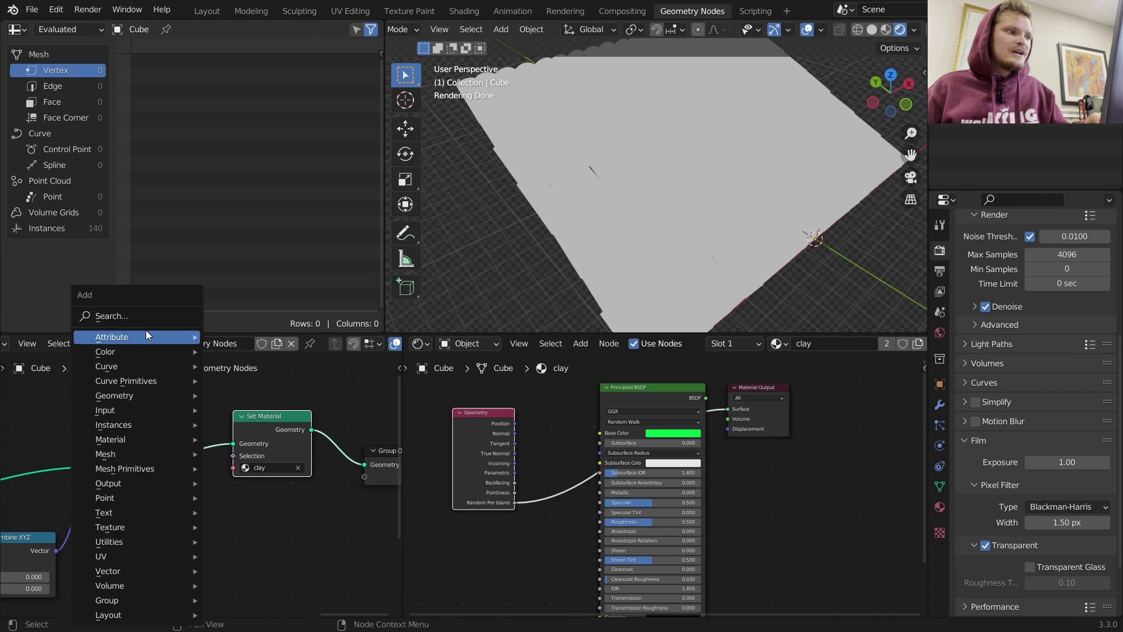
text(realize)
key(Return)
click(202, 510)
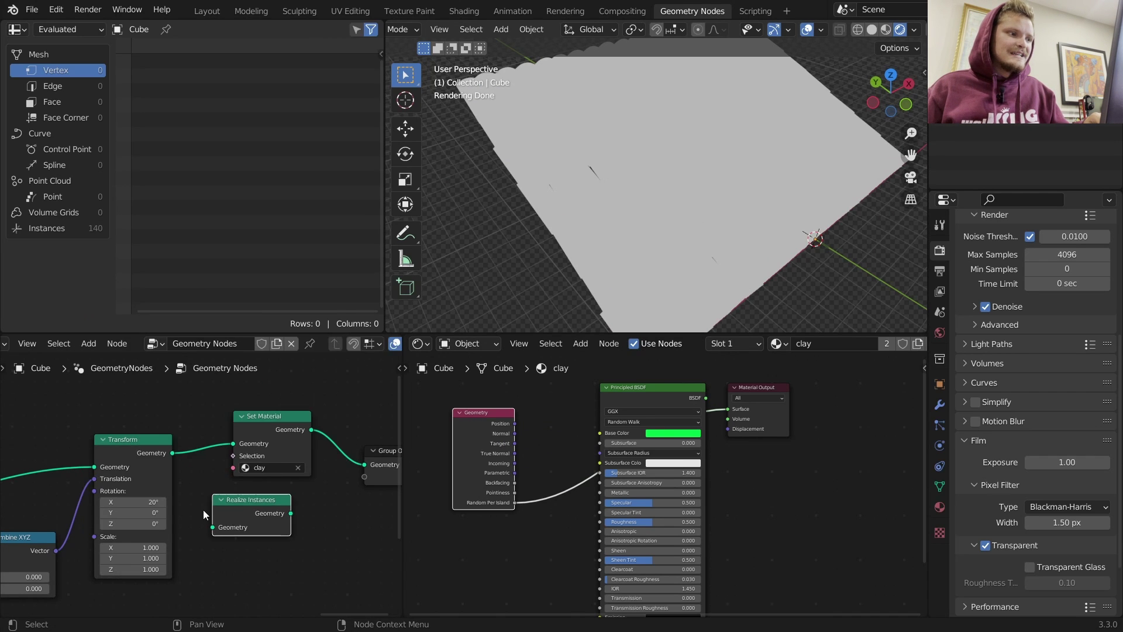
middle_drag(203, 510, 329, 441)
scroll(268, 450, down, 5)
scroll(271, 431, down, 4)
drag(329, 441, 142, 438)
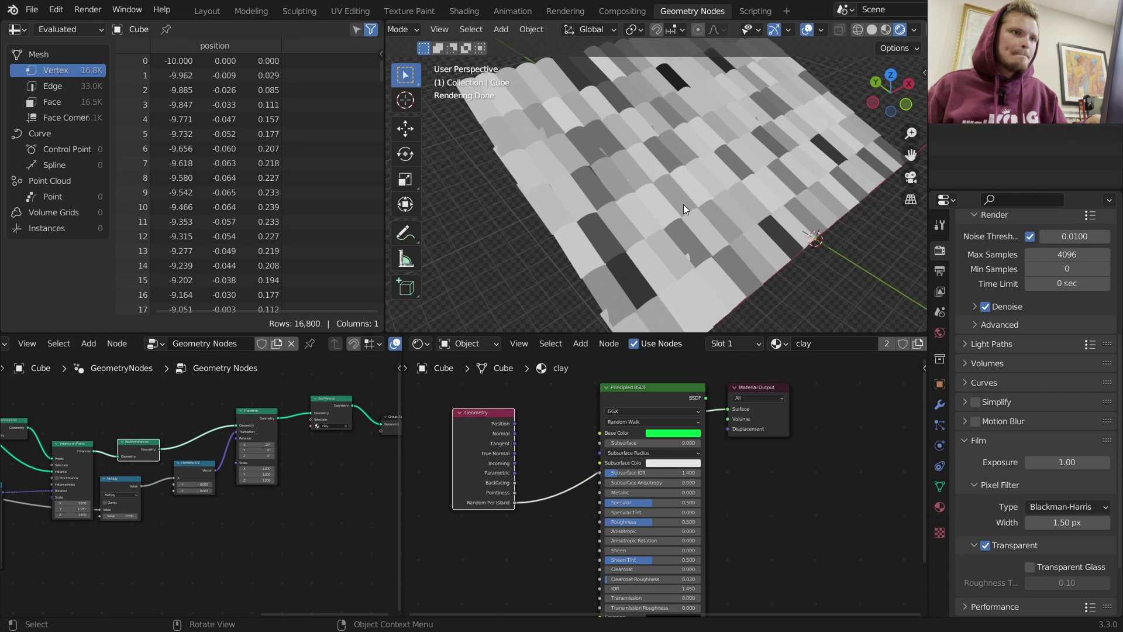
middle_drag(685, 209, 703, 187)
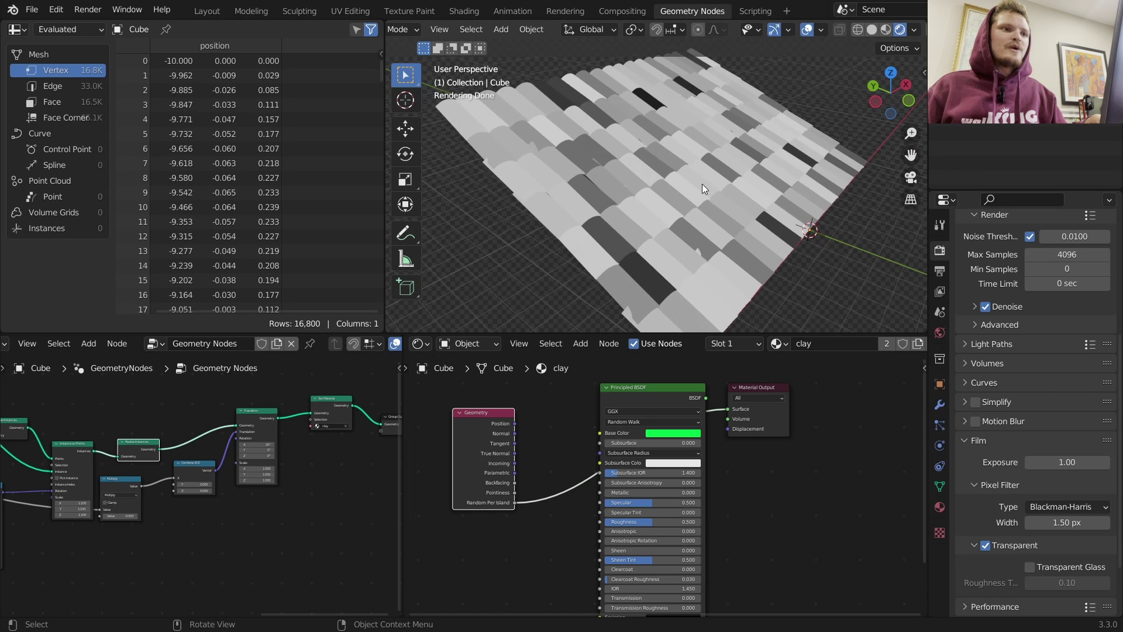
- Connect the Geometry node's Random Per Island output to the Principled BSDF's Base Color and move the Geometry node away for space
middle_drag(528, 508, 626, 535)
drag(614, 531, 699, 462)
drag(591, 442, 476, 451)
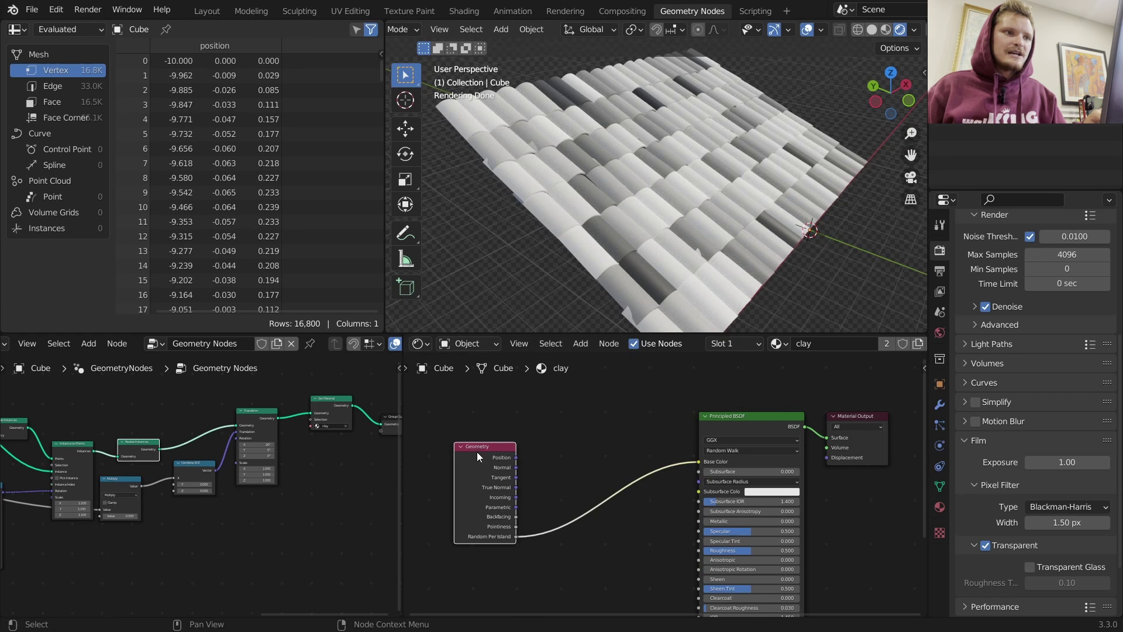
- Insert a ColorRamp node on the link between Random Per Island and Base Color
scroll(551, 440, up, 1)
key(shift+a)
click(543, 427)
text(r)
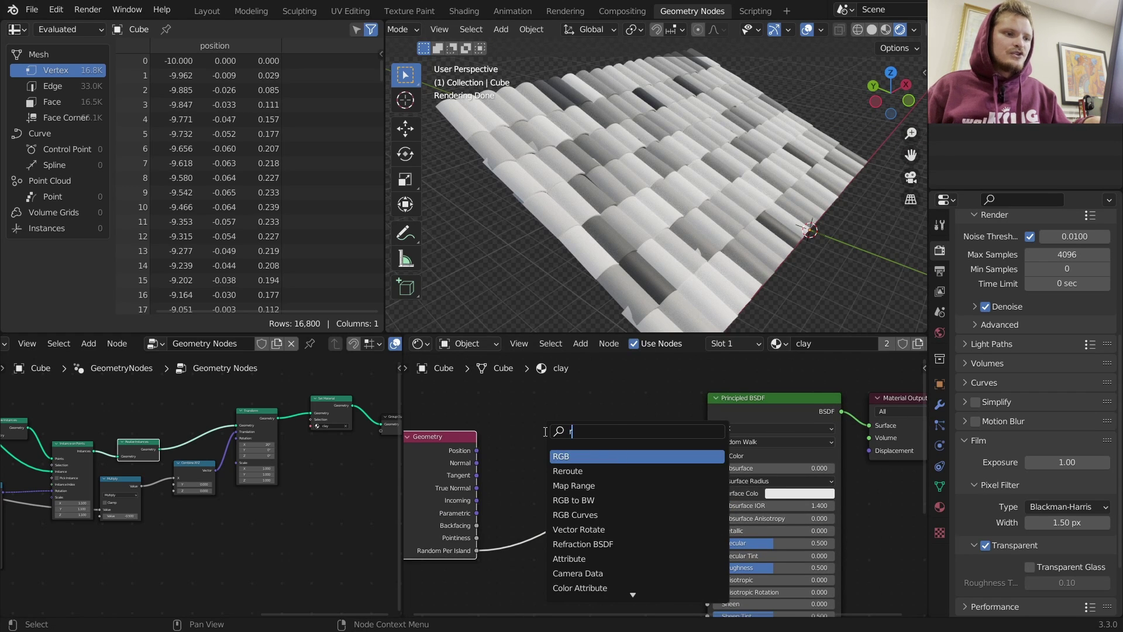
key(BackSpace)
text(colo)
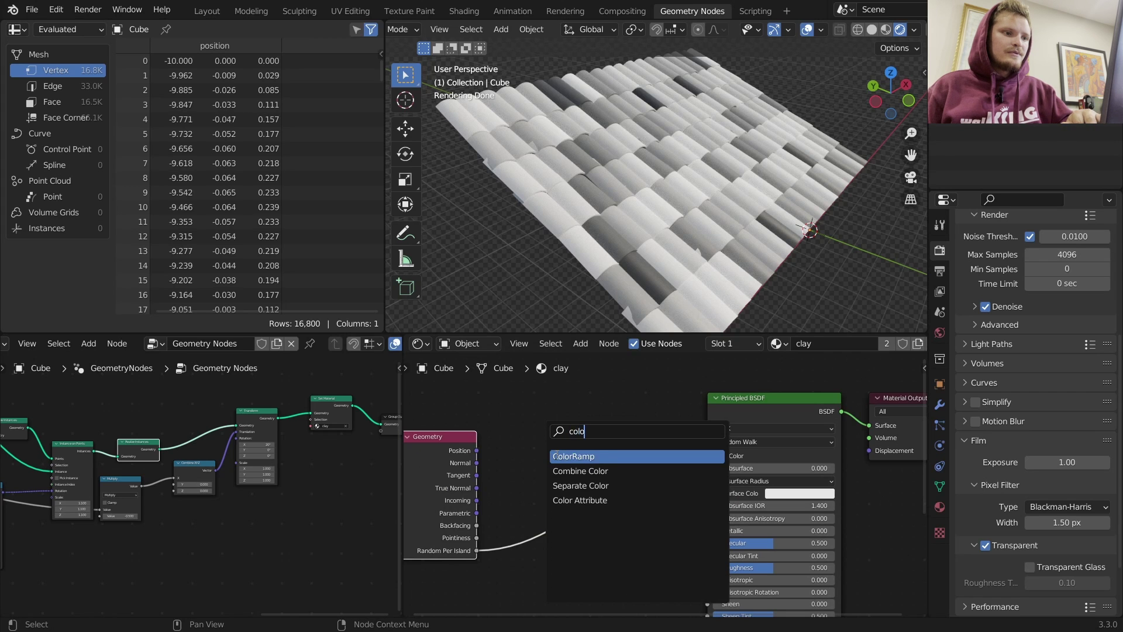
click(564, 455)
click(564, 454)
scroll(549, 490, up, 1)
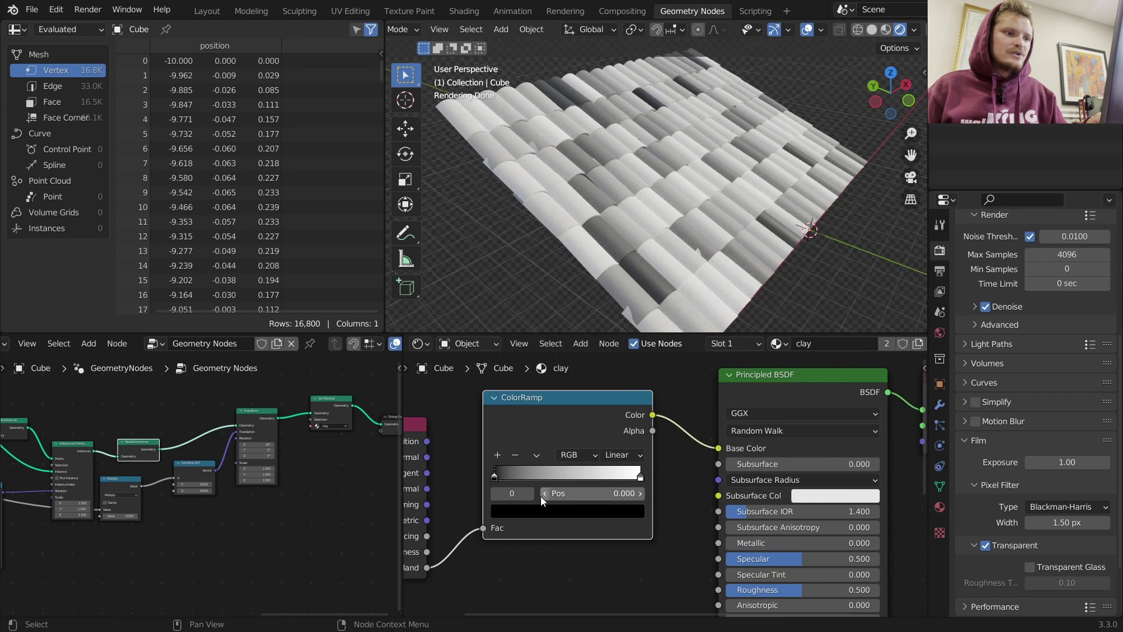
- Set the ColorRamp's end stop to a reddish clay brown with hue 0.027, saturation 0.614 and value 0.209
click(529, 493)
click(555, 516)
drag(559, 381, 546, 390)
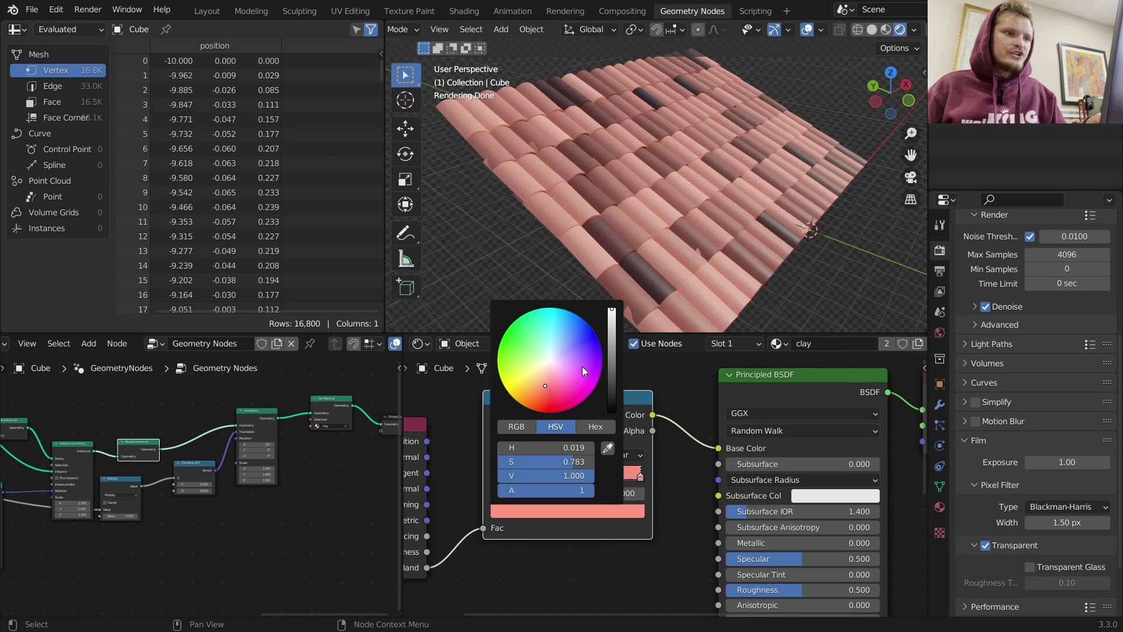
drag(611, 309, 611, 360)
click(544, 378)
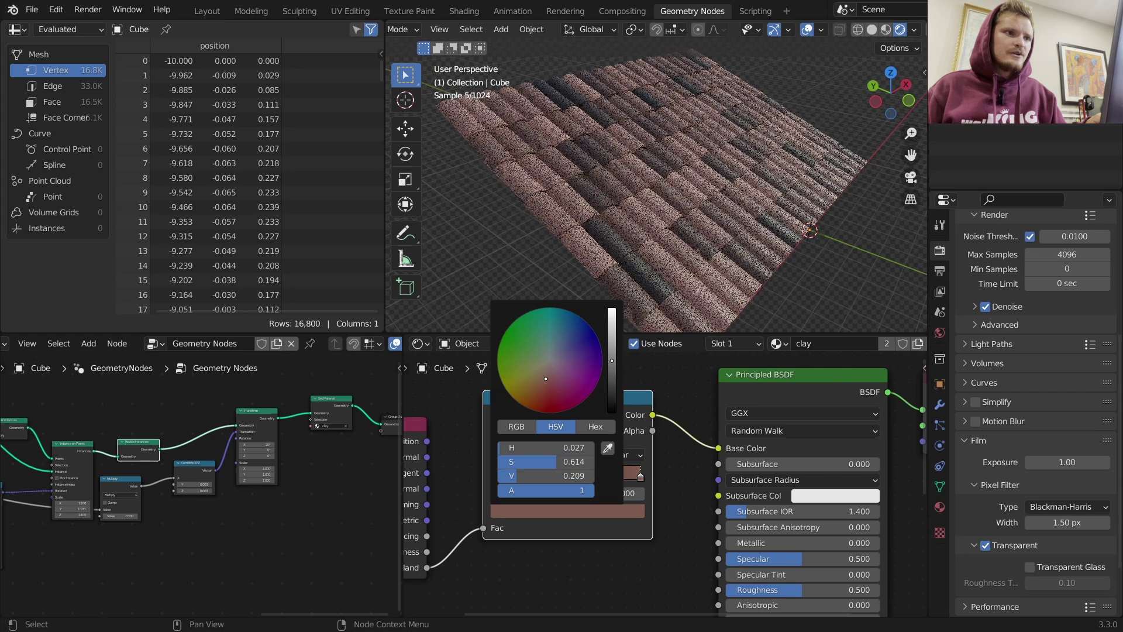
- Set the ColorRamp's first stop to a dark brown with hue 0.072 and saturation 0.484
click(494, 494)
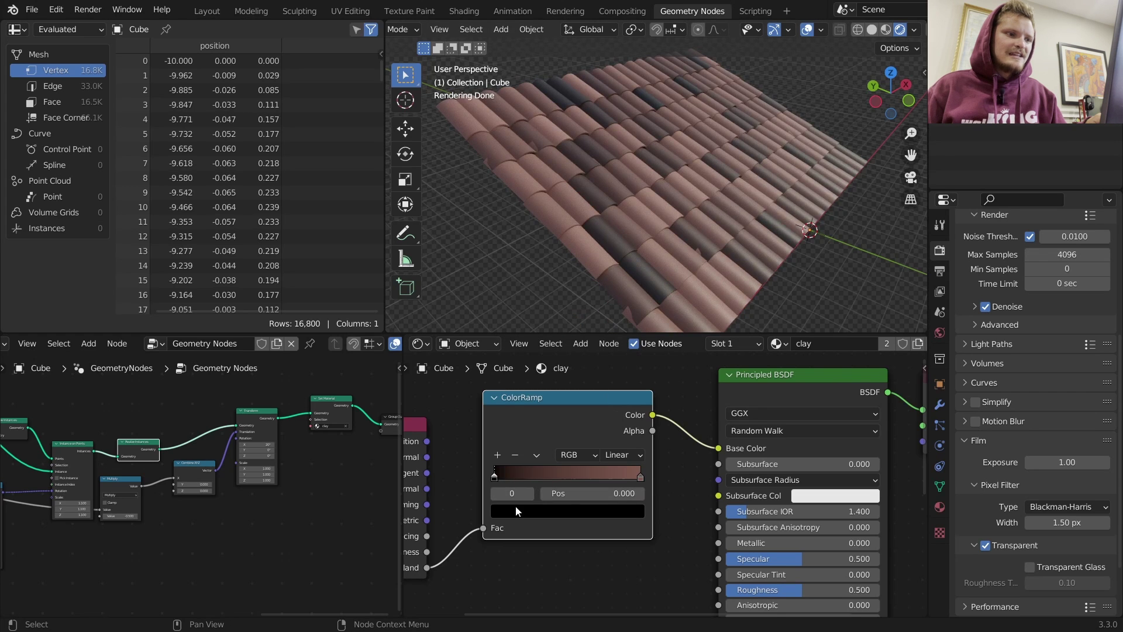
click(514, 506)
click(611, 375)
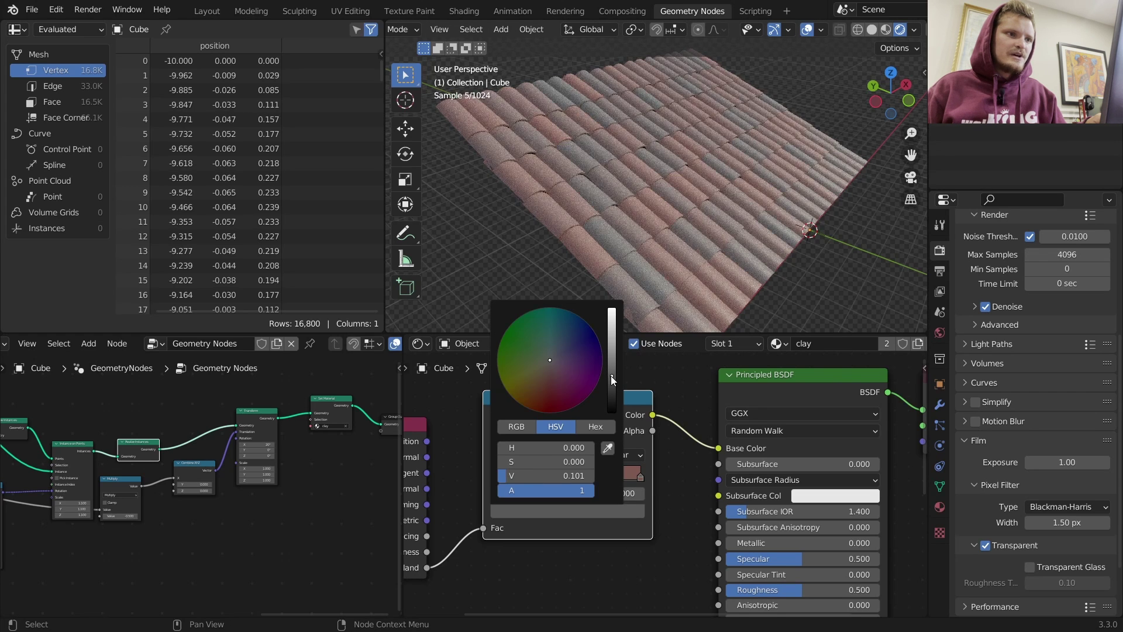
click(547, 372)
drag(543, 372, 542, 372)
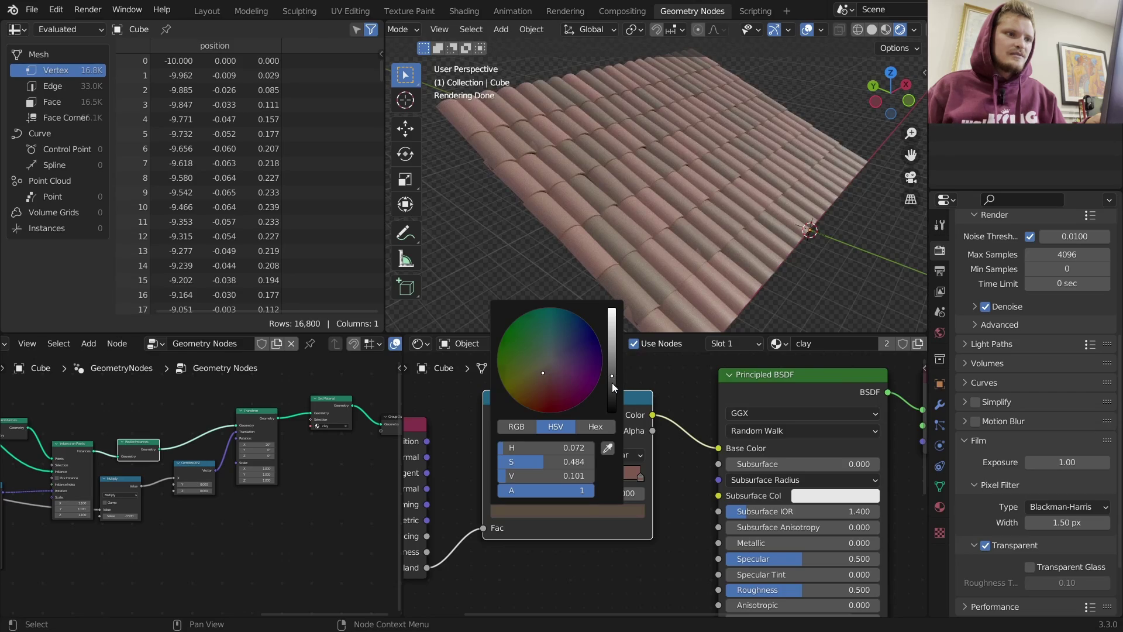
click(612, 385)
- Set the Value node driving the tiles' extrusion Offset Scale to 0.110 to thicken the tiles
middle_drag(775, 180, 707, 190)
scroll(701, 211, up, 5)
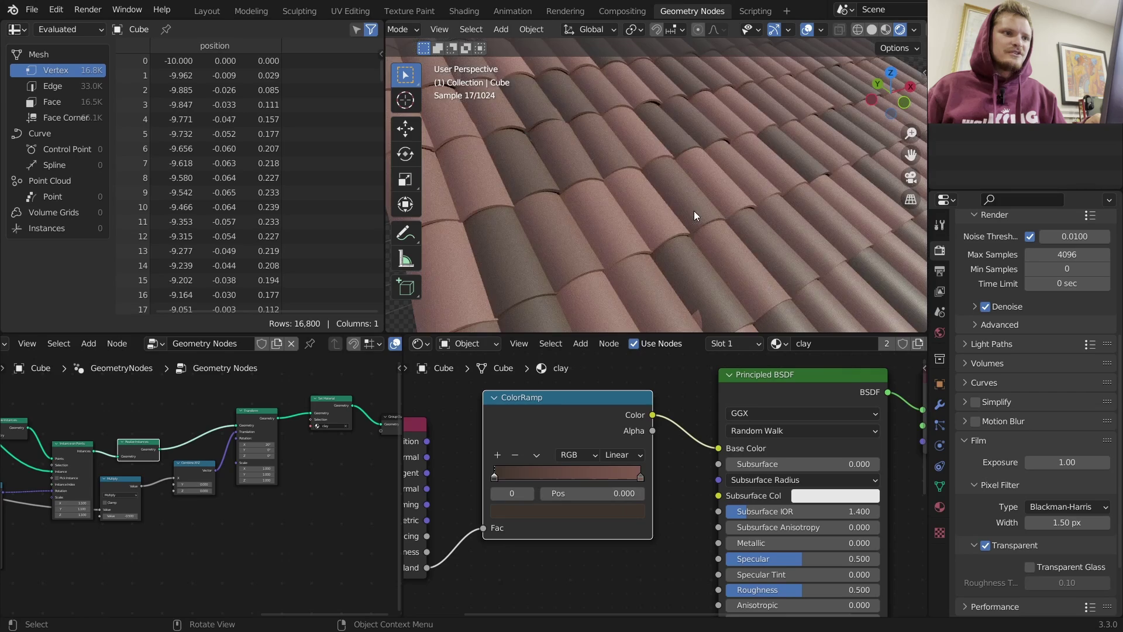
shift+middle_drag(715, 292, 721, 192)
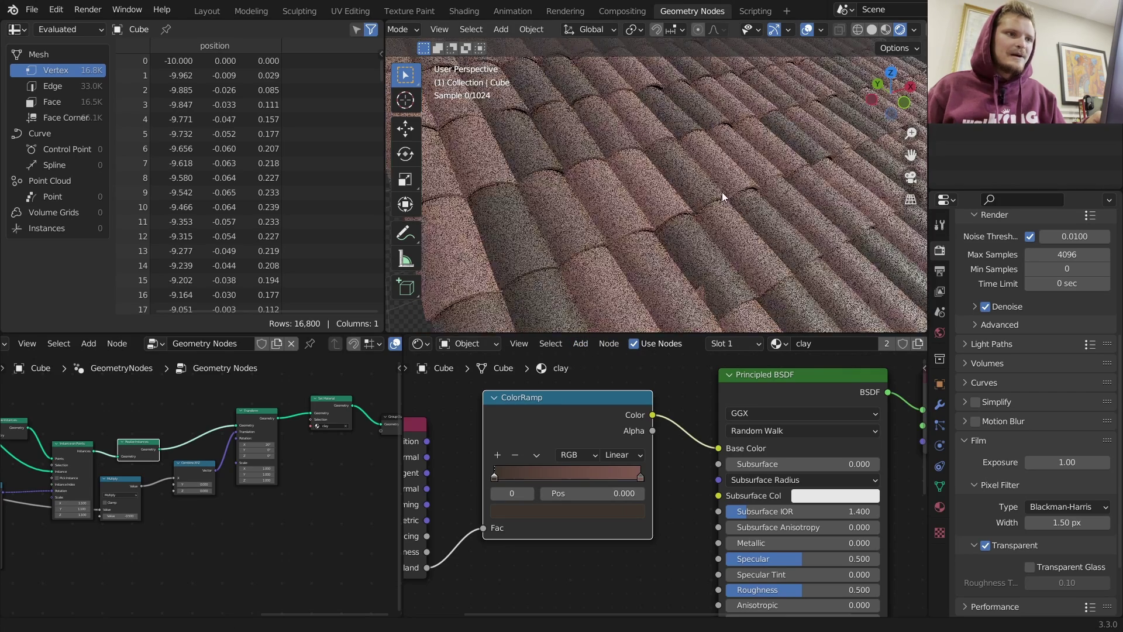
scroll(746, 246, up, 2)
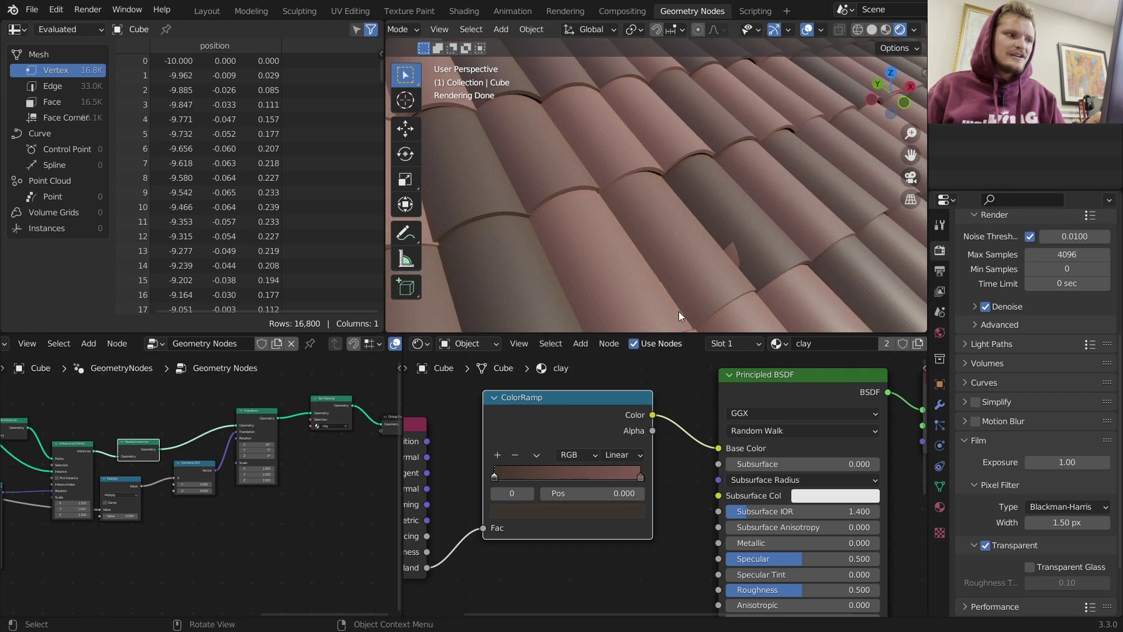
scroll(216, 462, up, 6)
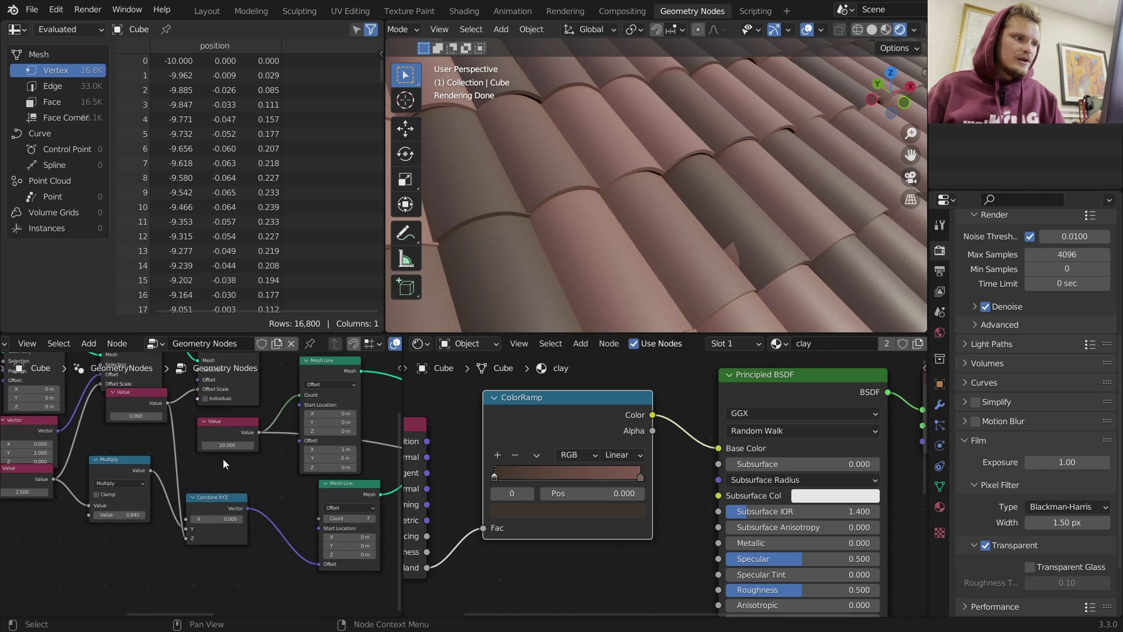
shift+drag(136, 415, 165, 416)
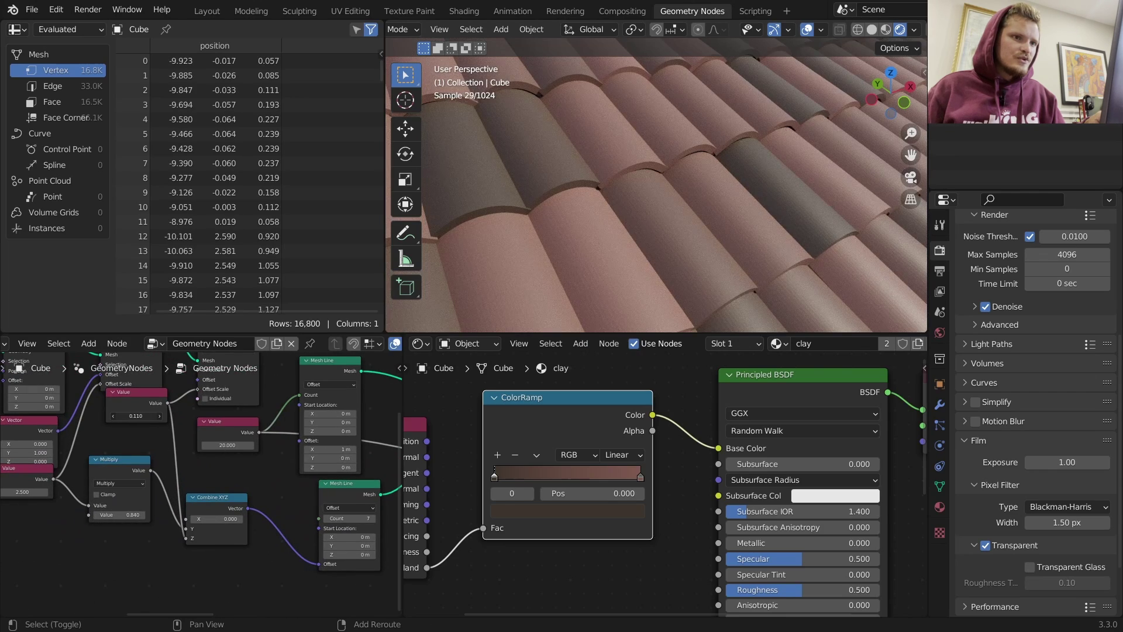
scroll(629, 259, down, 5)
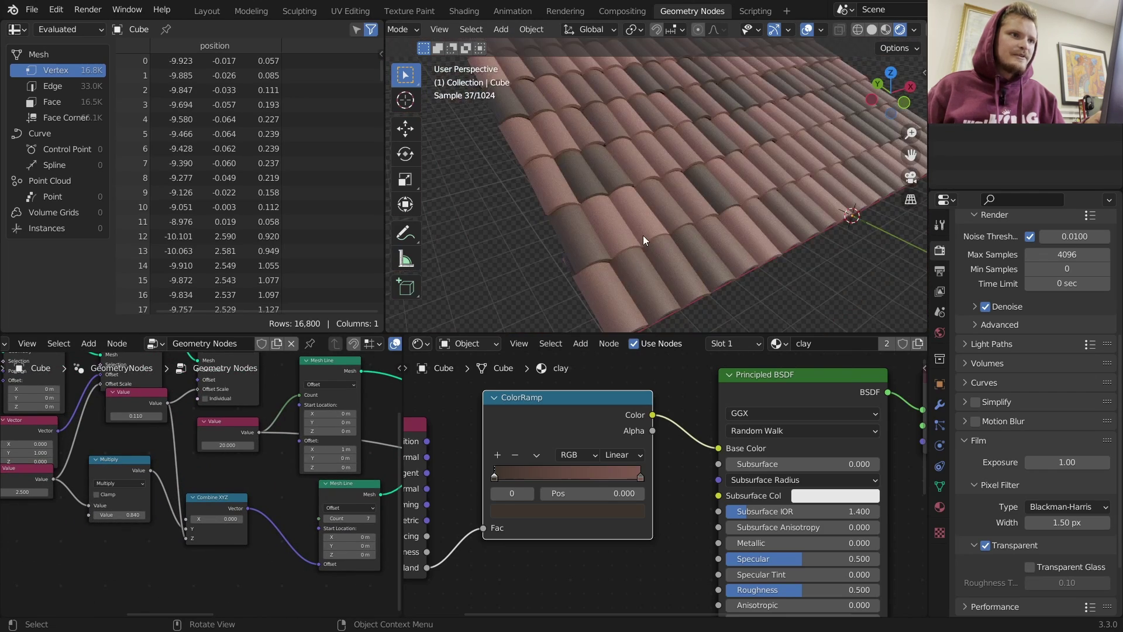
middle_drag(643, 235, 668, 243)
- Add a Noise Texture node to the clay material and preview it on the roof
middle_drag(636, 483, 716, 411)
scroll(717, 411, down, 4)
scroll(717, 411, down, 1)
key(shift+a)
click(682, 406)
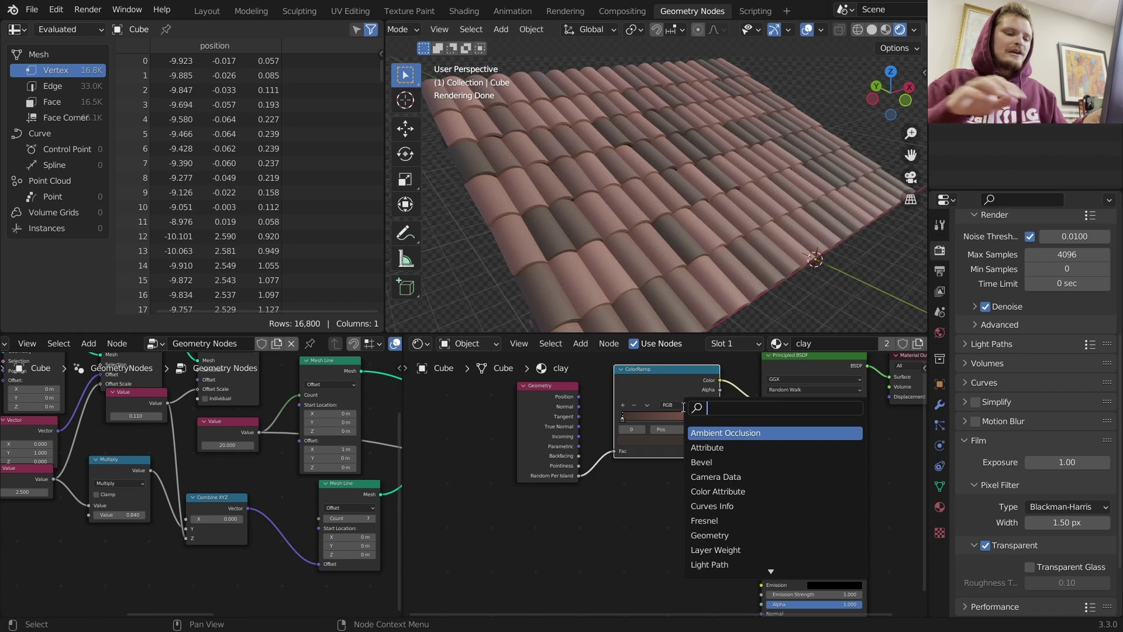
text(noise)
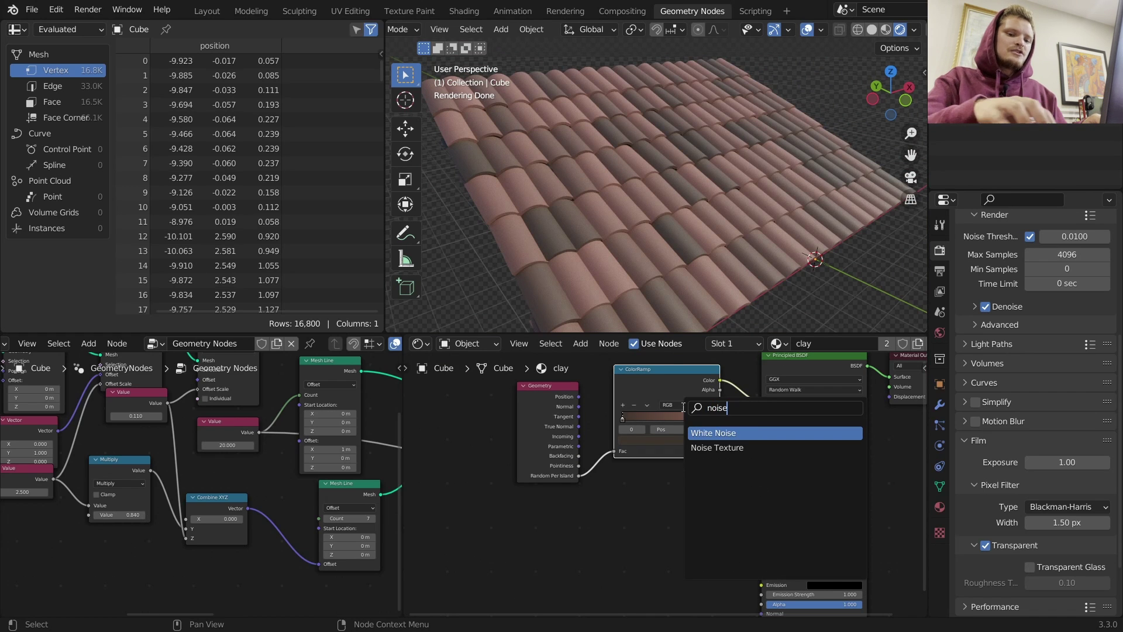
key(Down)
key(Return)
click(545, 513)
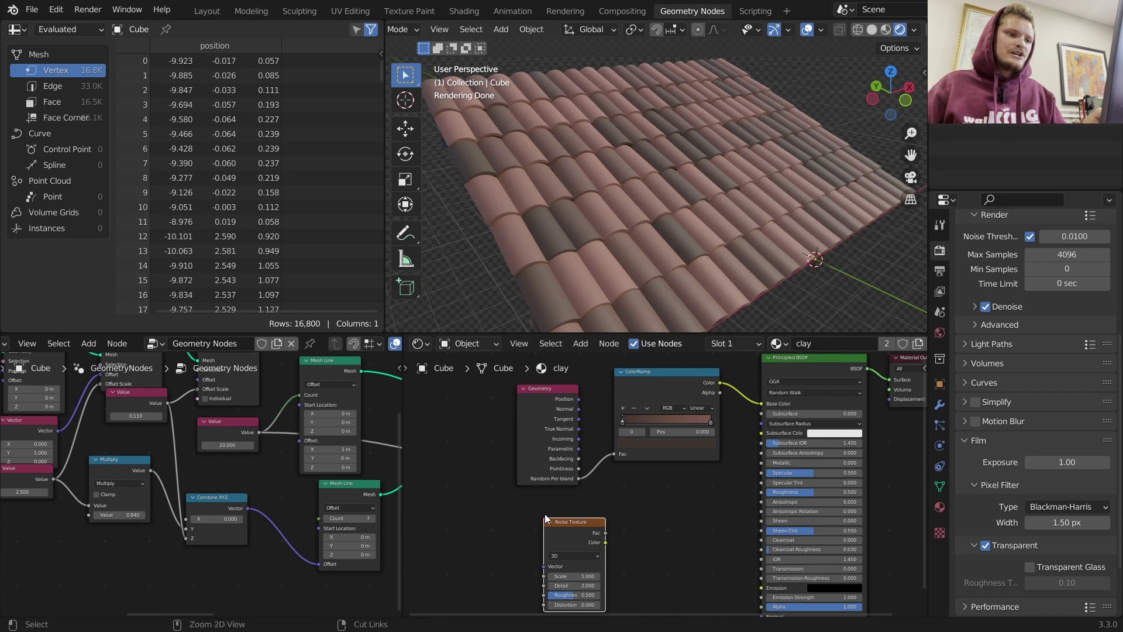
ctrl+shift+click(563, 524)
- Drive the Noise Texture with Object texture coordinates, without a Mapping node, and set its scale to 22.2
middle_drag(568, 525, 621, 480)
key(ctrl+t)
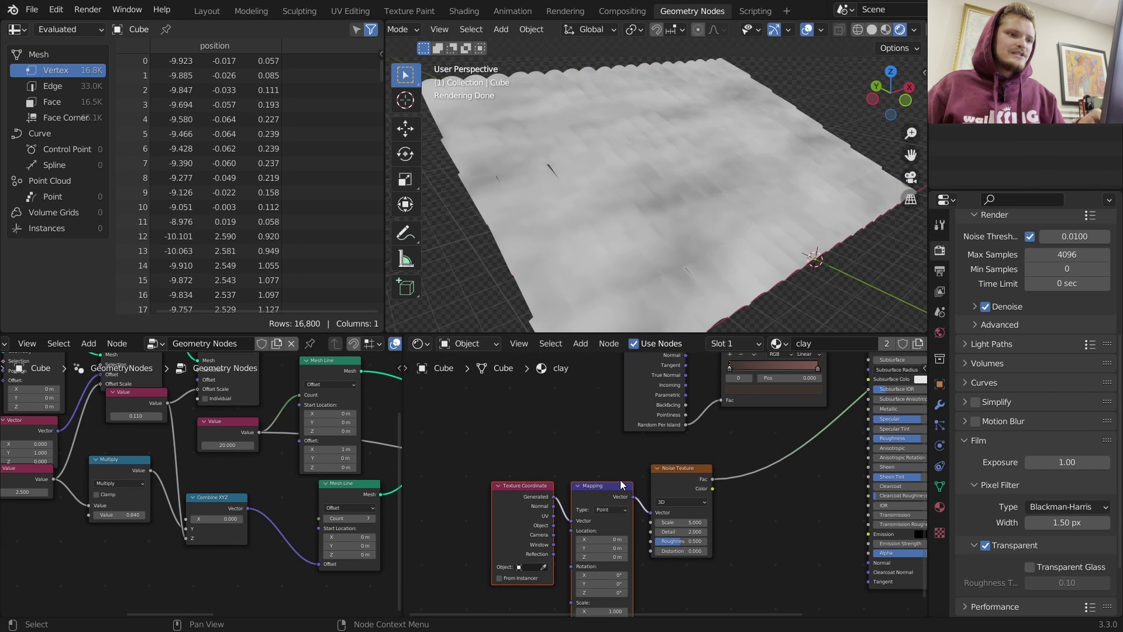
click(622, 485)
key(ctrl+x)
drag(554, 525, 754, 524)
scroll(646, 262, up, 2)
drag(670, 469, 620, 482)
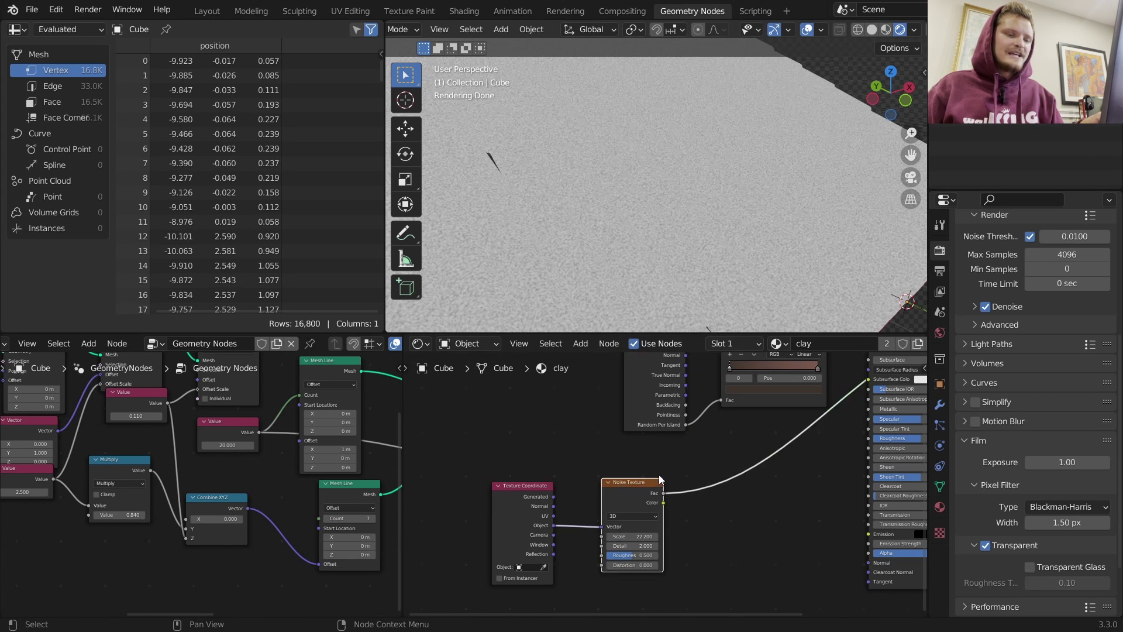
- Add a Bump node after the Noise Texture and feed the noise's Fac output into its Height input
scroll(673, 475, up, 2)
middle_drag(683, 475, 534, 428)
key(shift+a)
click(570, 410)
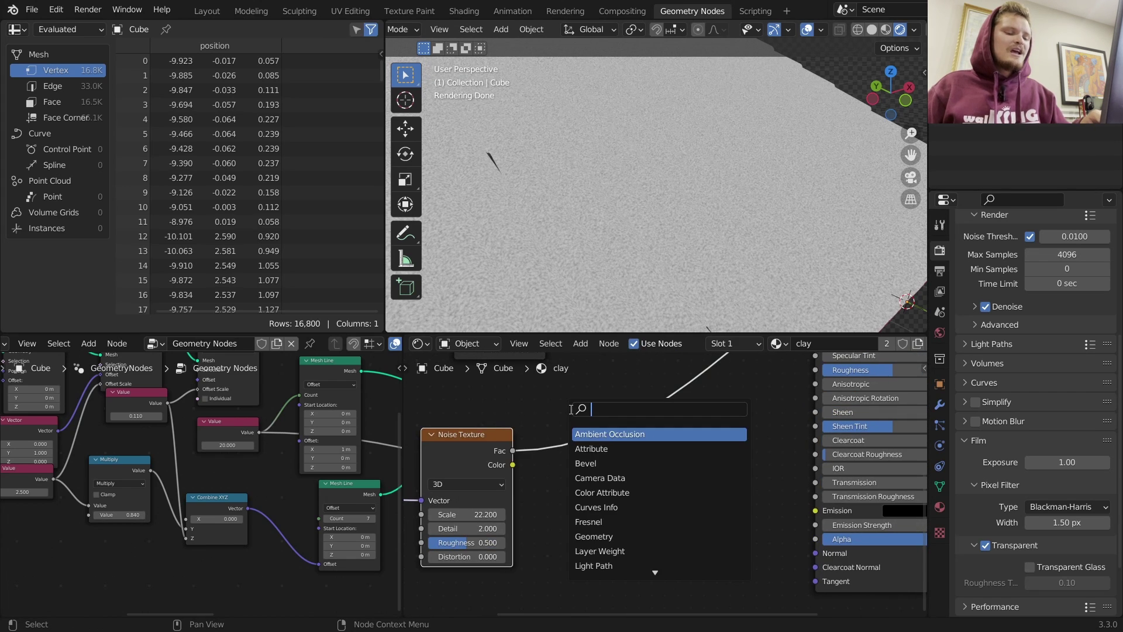
text(bump)
key(Return)
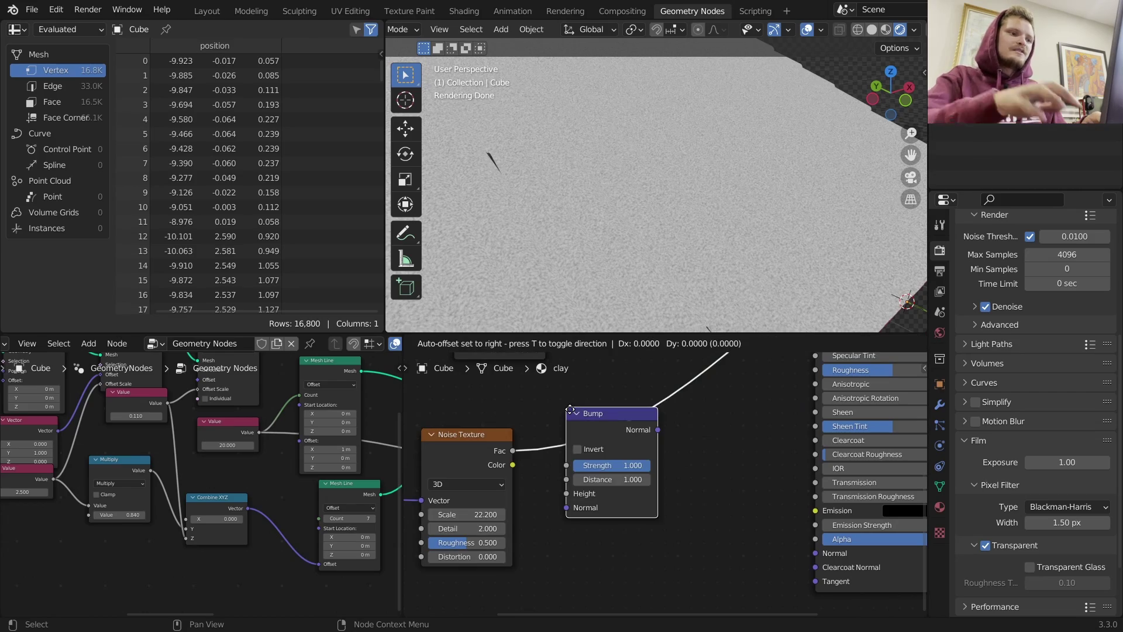
click(573, 407)
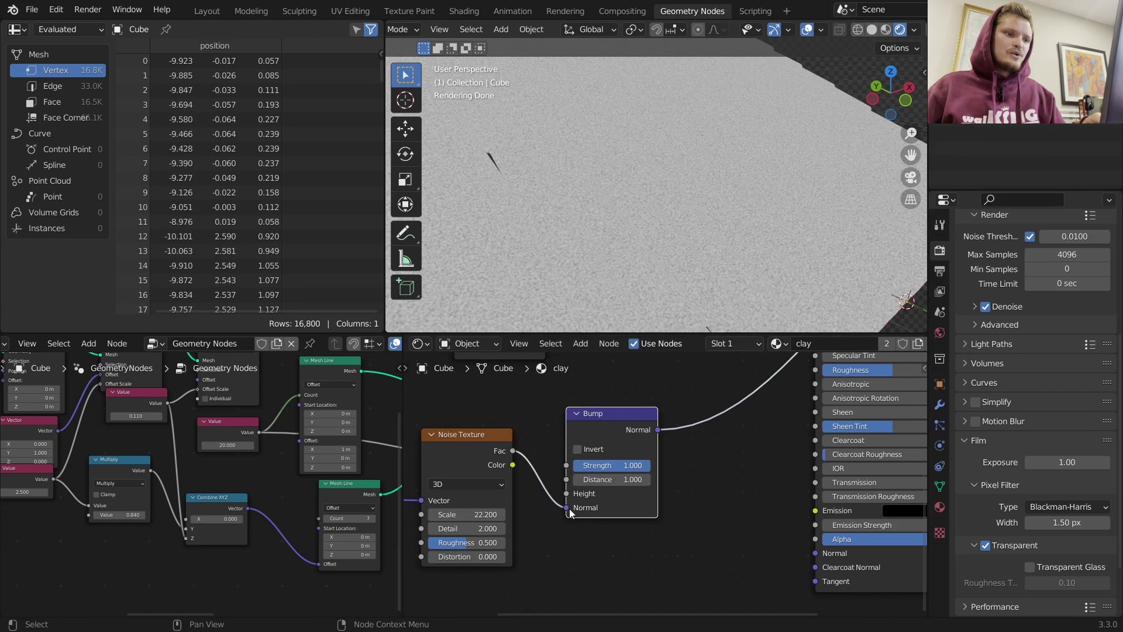
drag(568, 508, 571, 492)
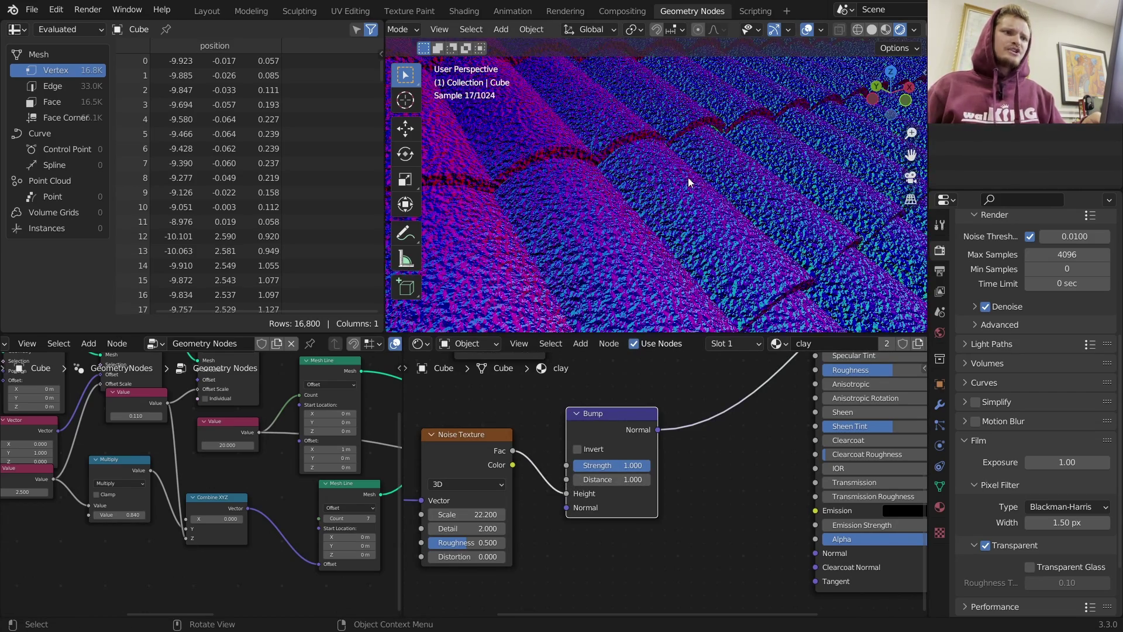
- Connect the Bump node to the Principled BSDF's Normal input and route the Principled BSDF back to the material output
middle_drag(688, 177, 619, 203)
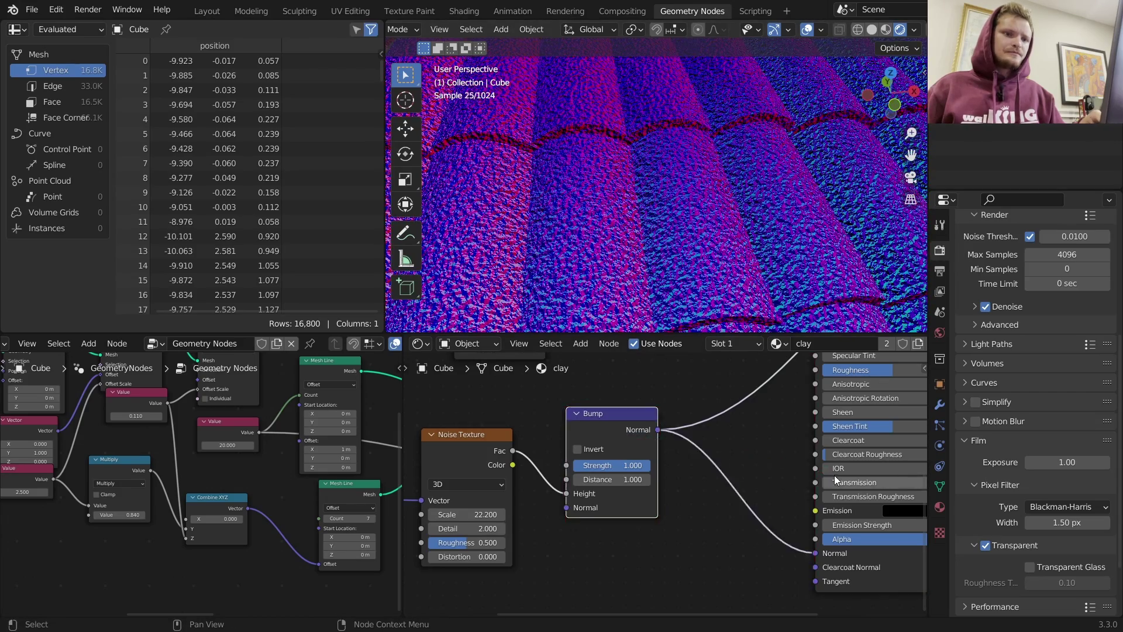
scroll(833, 475, down, 4)
ctrl+shift+click(755, 433)
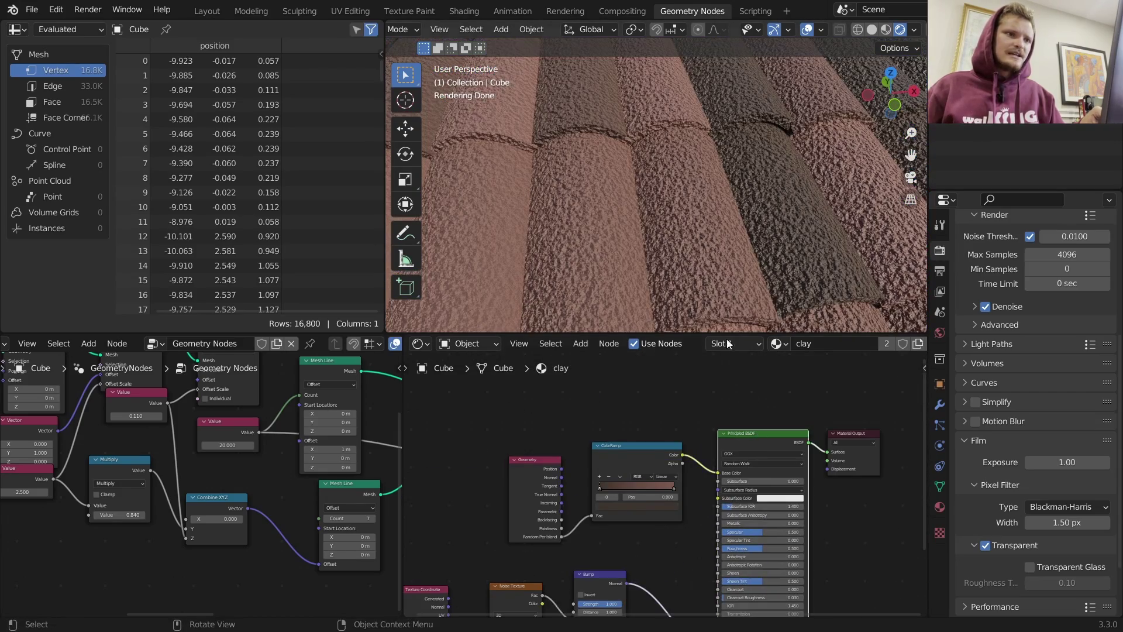
- Set the Bump node's strength to 0.333
middle_drag(616, 564, 700, 413)
scroll(700, 424, up, 6)
drag(699, 435, 652, 435)
middle_drag(779, 440, 609, 489)
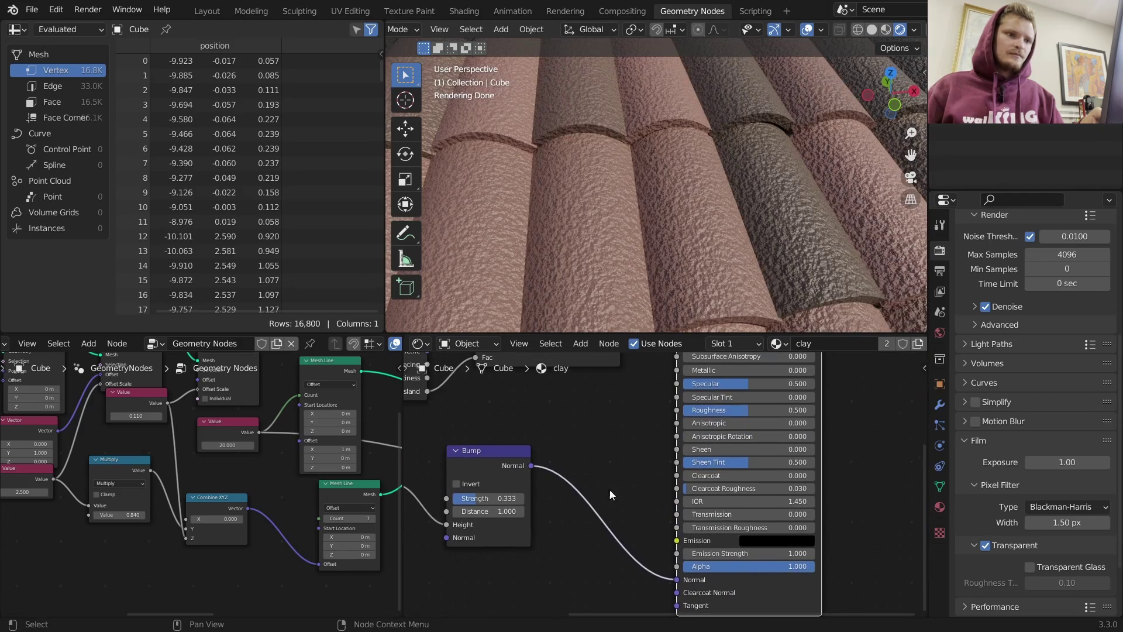
- Raise the Principled BSDF's roughness to 0.718 and set the Bump node's distance to 0.2
drag(754, 408, 783, 409)
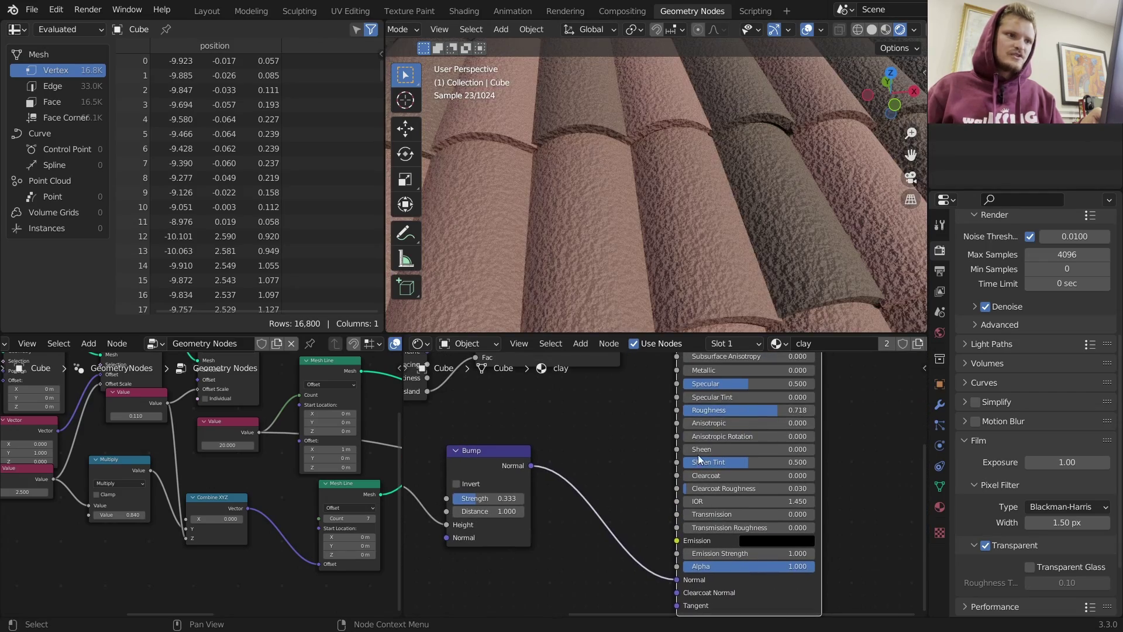
click(483, 511)
text(0.2)
key(Return)
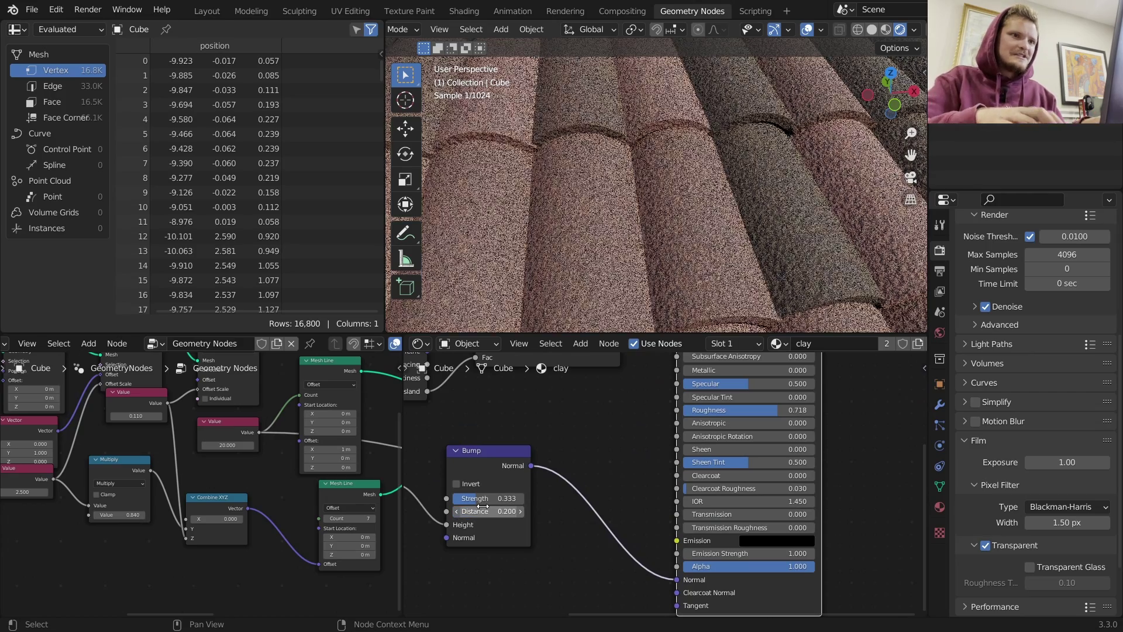
scroll(650, 199, down, 5)
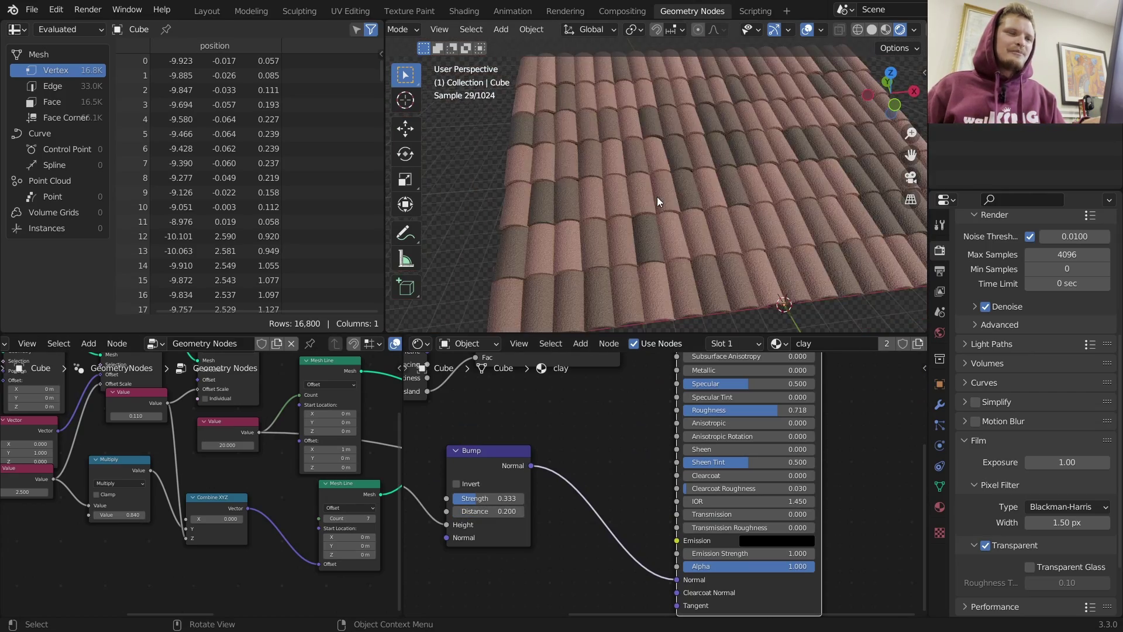
middle_drag(657, 196, 727, 192)
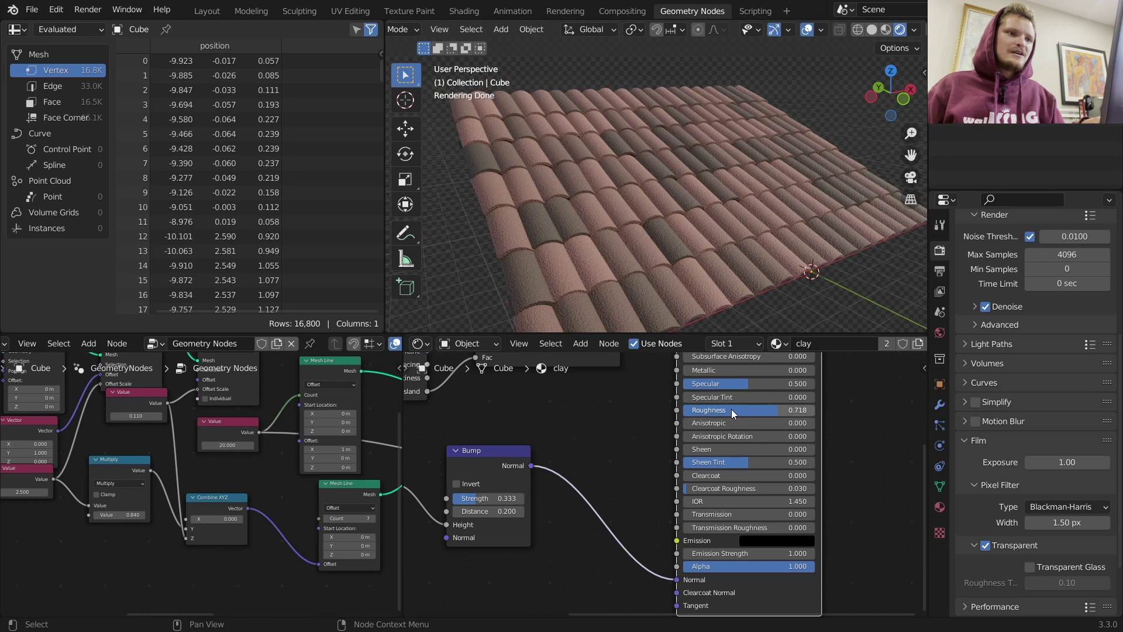
- Try a roughness of 0.198 on the Principled BSDF, compare the tile highlights, and settle on 0.635
drag(731, 409, 664, 409)
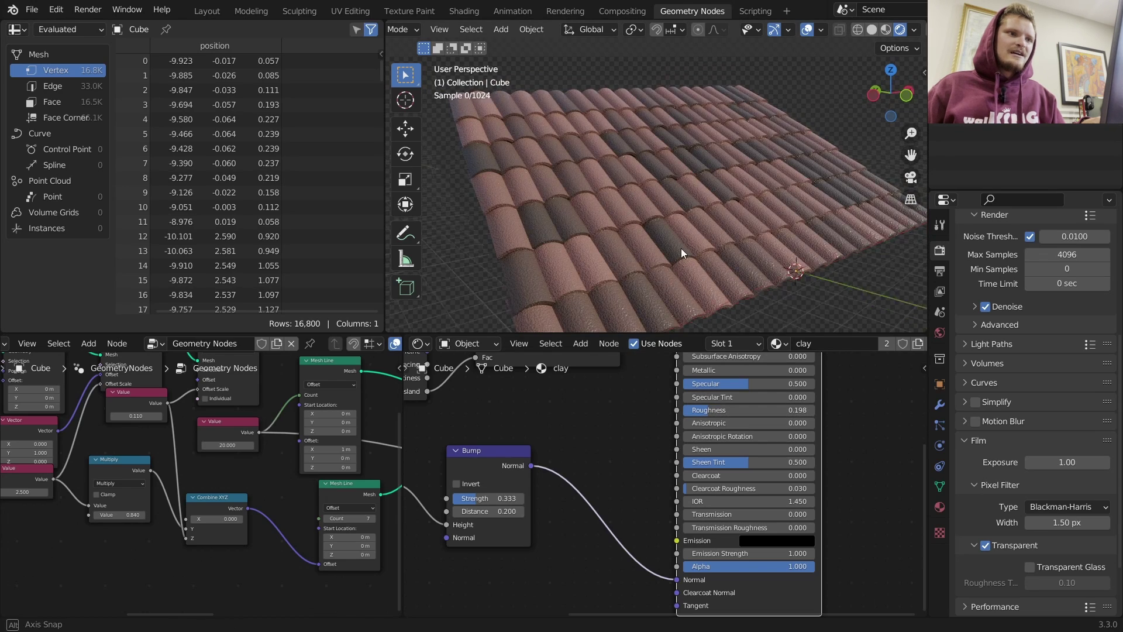
mouse_move(680, 248)
middle_down()
mouse_move(716, 234)
mouse_move(701, 251)
middle_up()
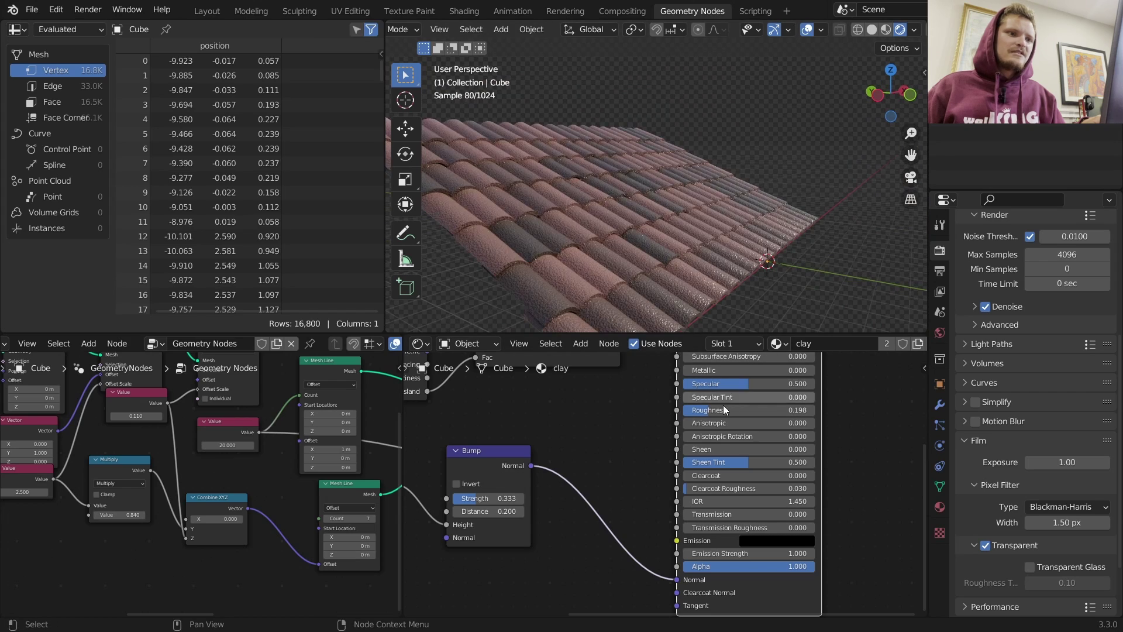
drag(731, 410, 769, 410)
- Shift the ColorRamp's dark stop to a dark purplish colour with hue 0.937, saturation 0.453 and value 0.047
middle_drag(601, 437, 767, 481)
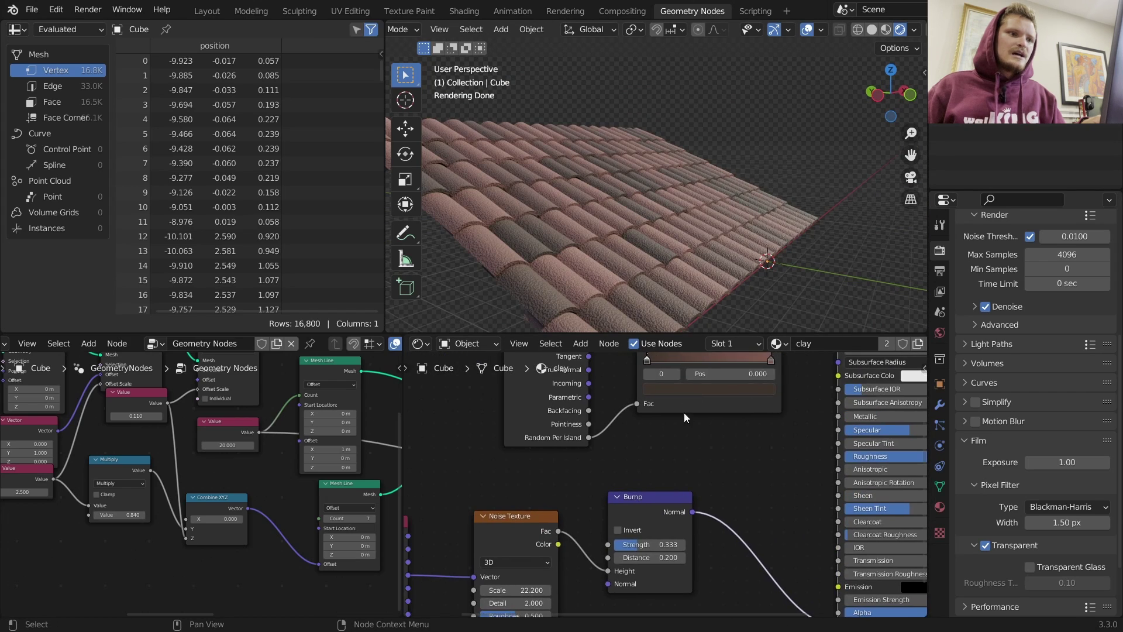
middle_drag(667, 384, 687, 436)
click(696, 441)
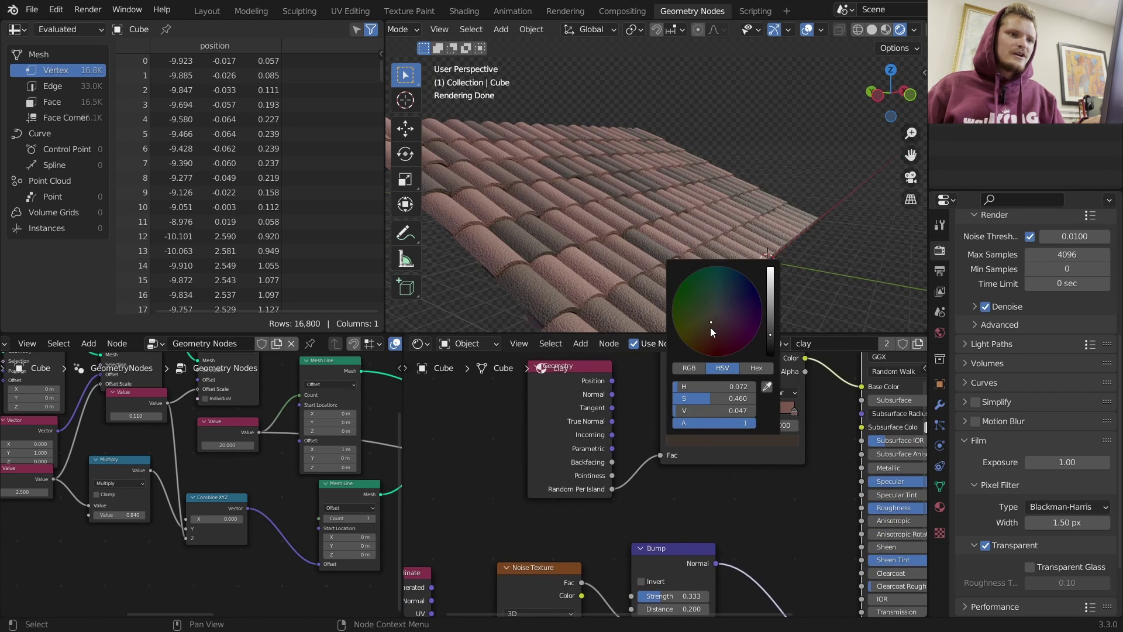
drag(710, 328, 721, 327)
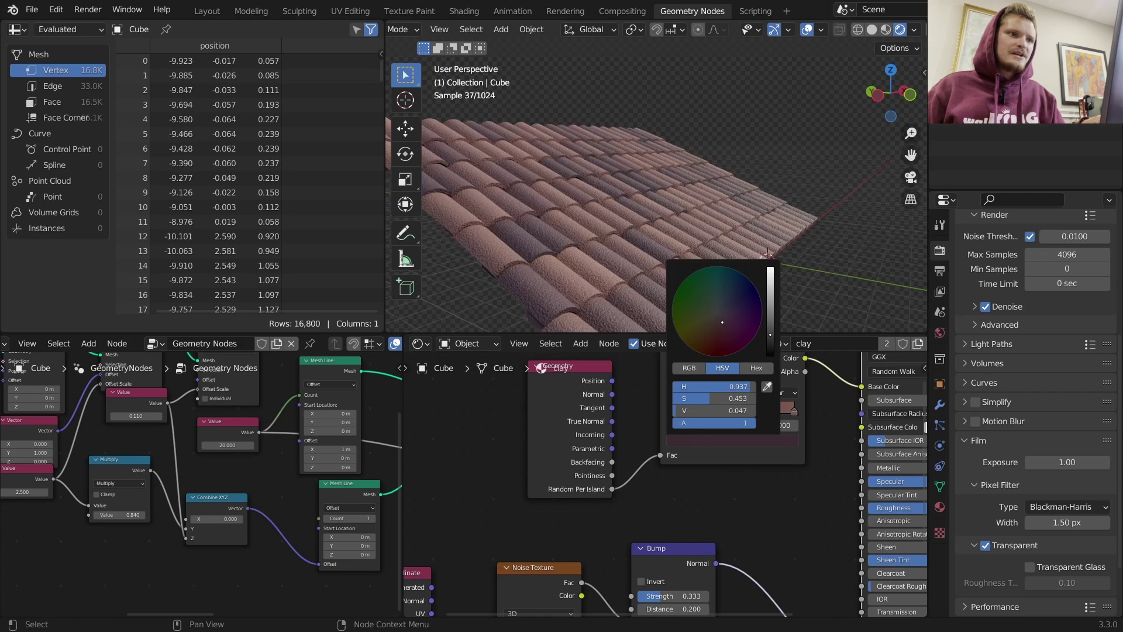
middle_drag(741, 185, 643, 230)
scroll(644, 228, down, 4)
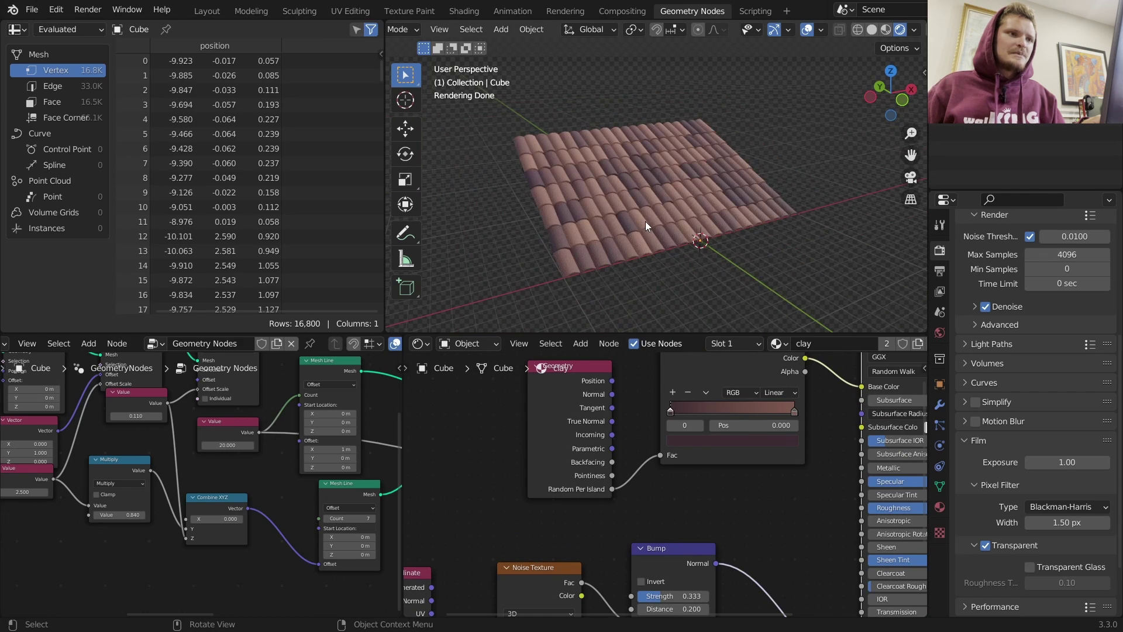
- Move the Geometry and ColorRamp nodes aside, duplicate the Noise Texture into the freed space and preview it on the roof
scroll(689, 442, down, 3)
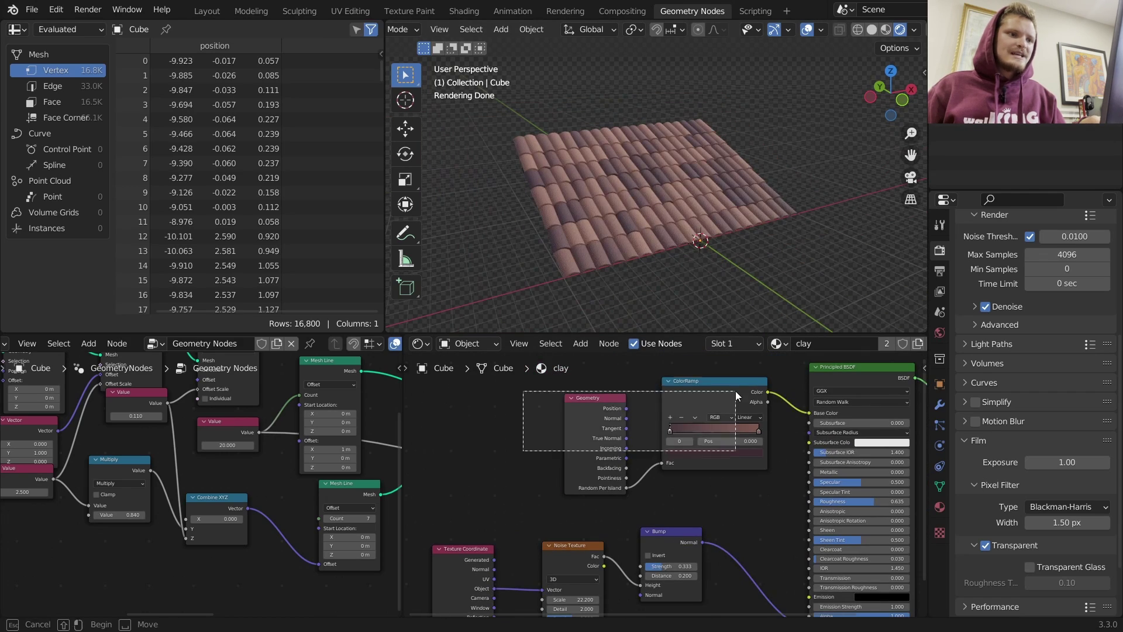
drag(735, 391, 507, 405)
click(572, 542)
middle_drag(583, 487, 613, 535)
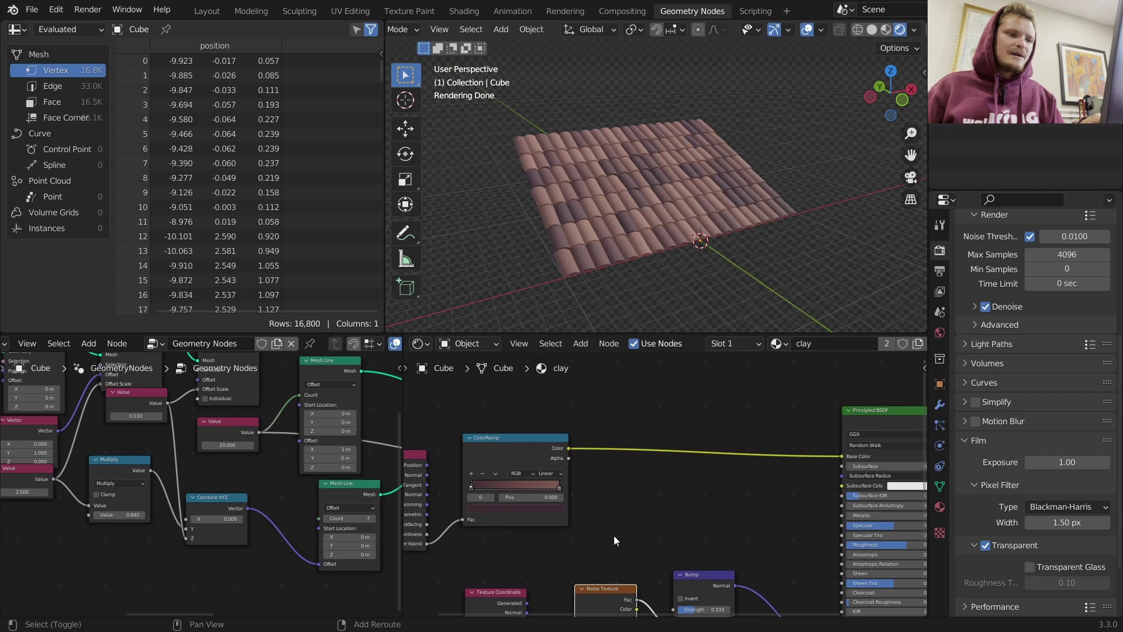
key(shift+d)
click(639, 465)
ctrl+shift+click(633, 477)
scroll(632, 475, up, 2)
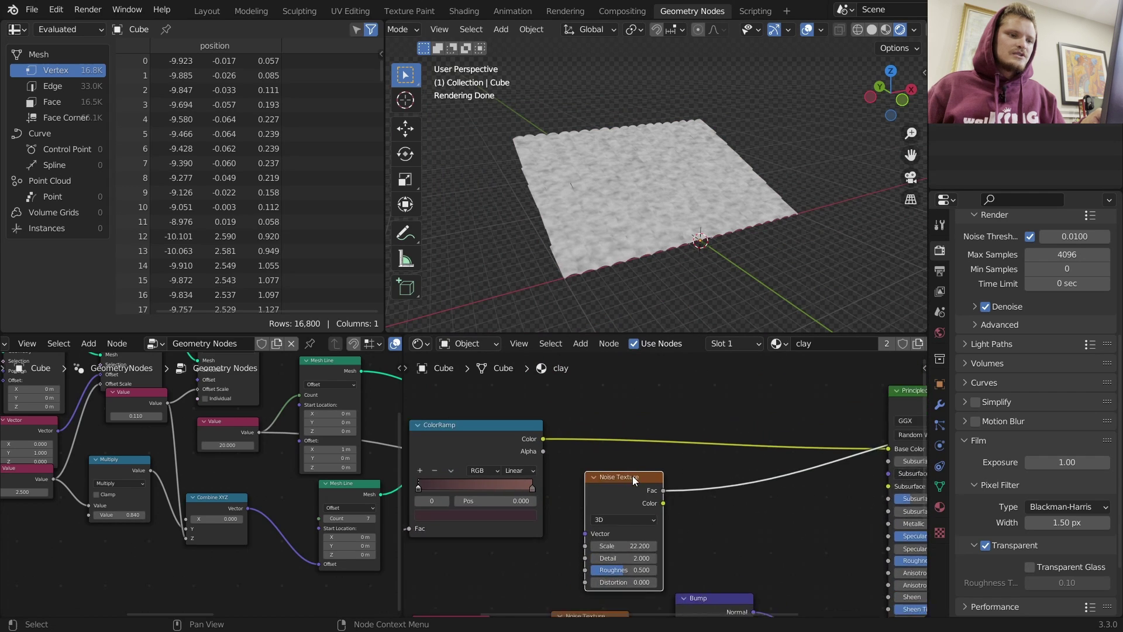
- Set the duplicated Noise Texture's scale to 4 and its detail to 15
double_click(658, 555)
key(Return)
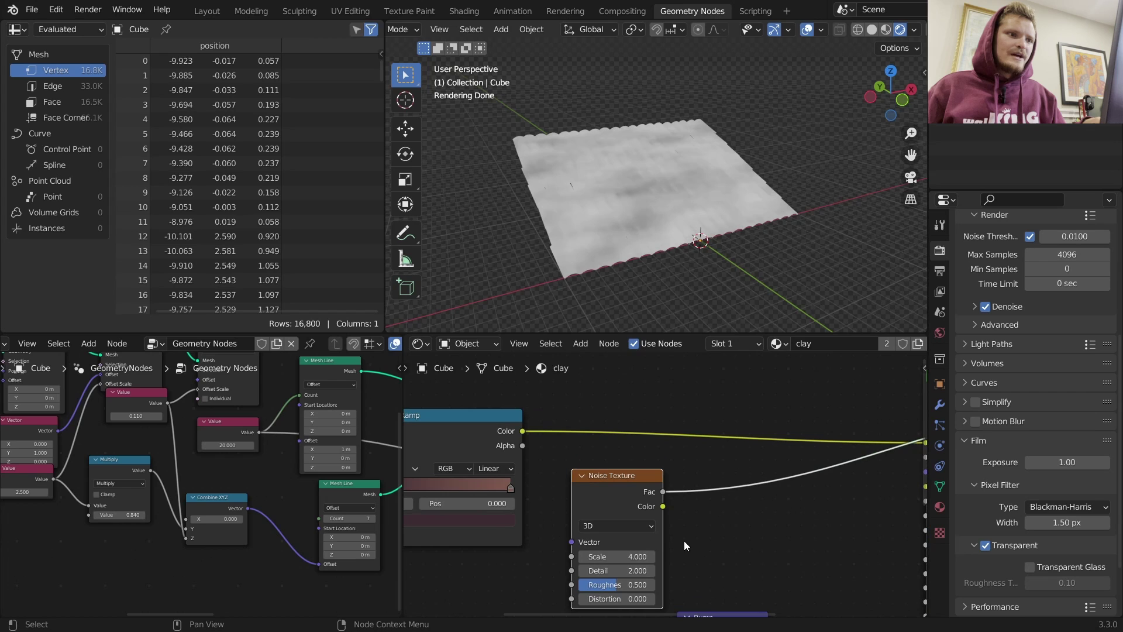
drag(614, 569, 678, 569)
- Insert a Mix node between the ColorRamp and Base Color, and feed the duplicated noise's Color output into its Fac
key(shift+a)
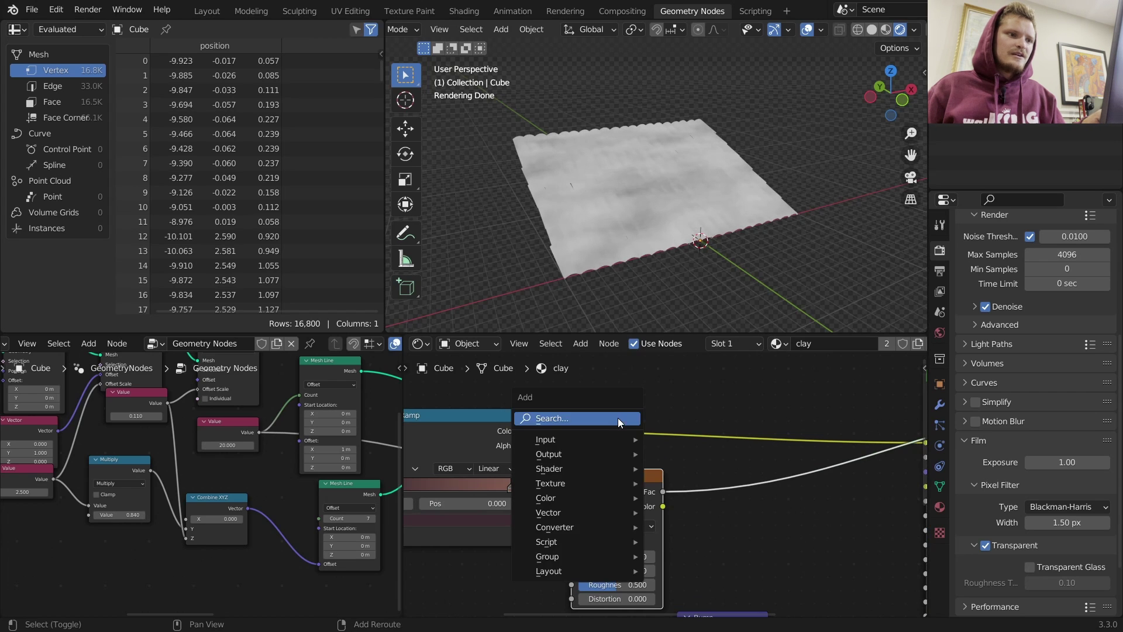
text(mix)
key(Return)
click(696, 392)
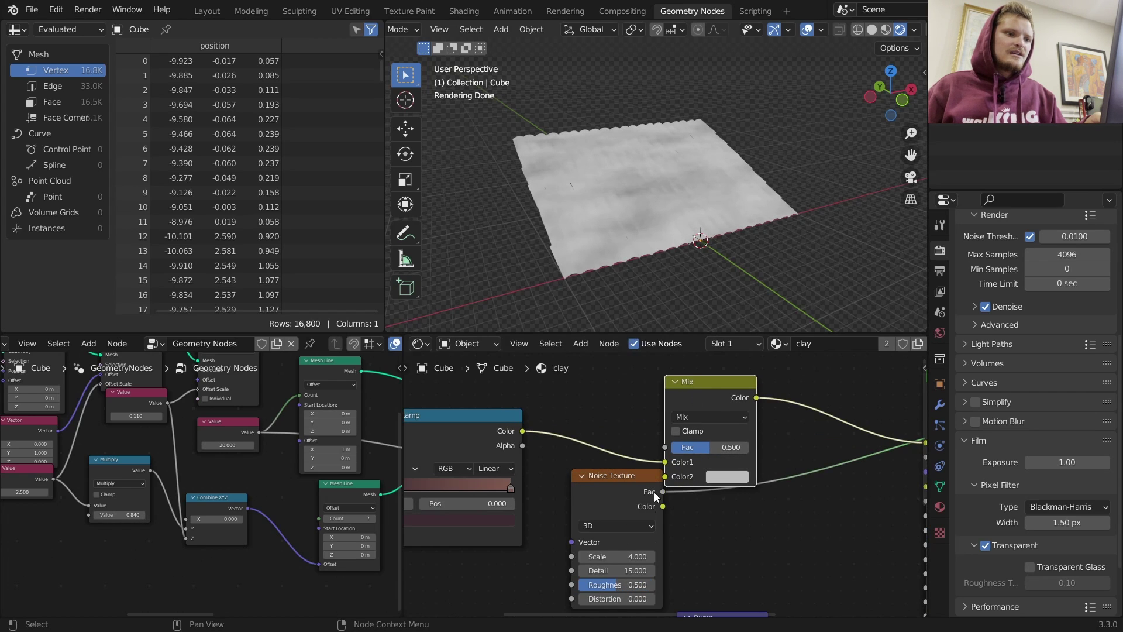
drag(654, 492, 672, 455)
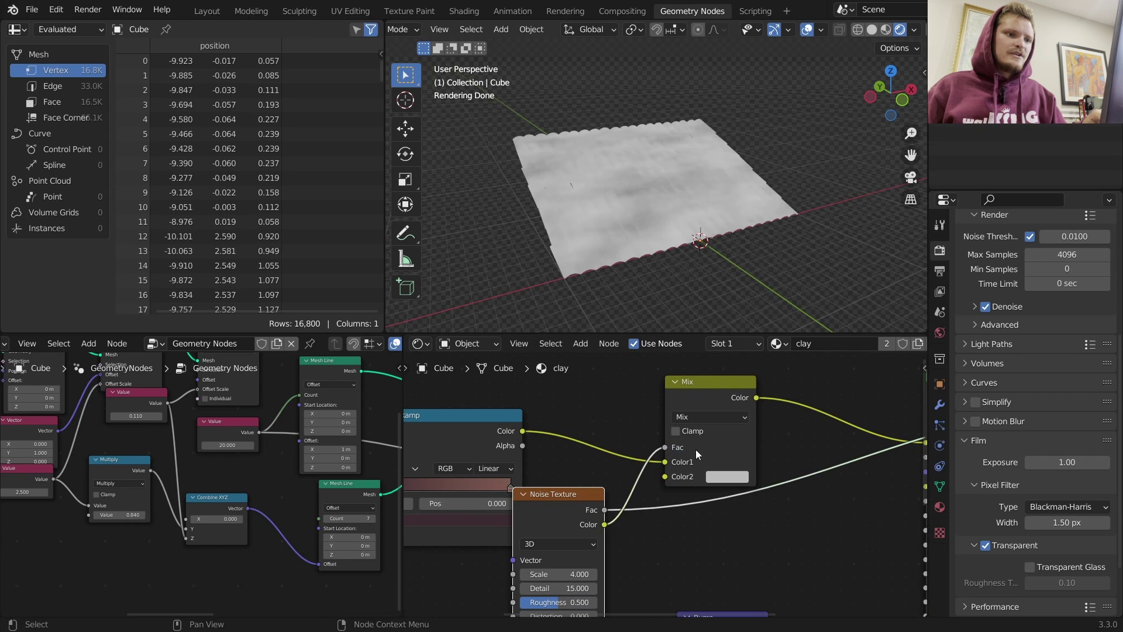
- Set the Mix node's Color2 to a near-black grey with value 0.017 and route the Principled BSDF back to the output
middle_drag(696, 449, 577, 457)
click(728, 475)
click(698, 390)
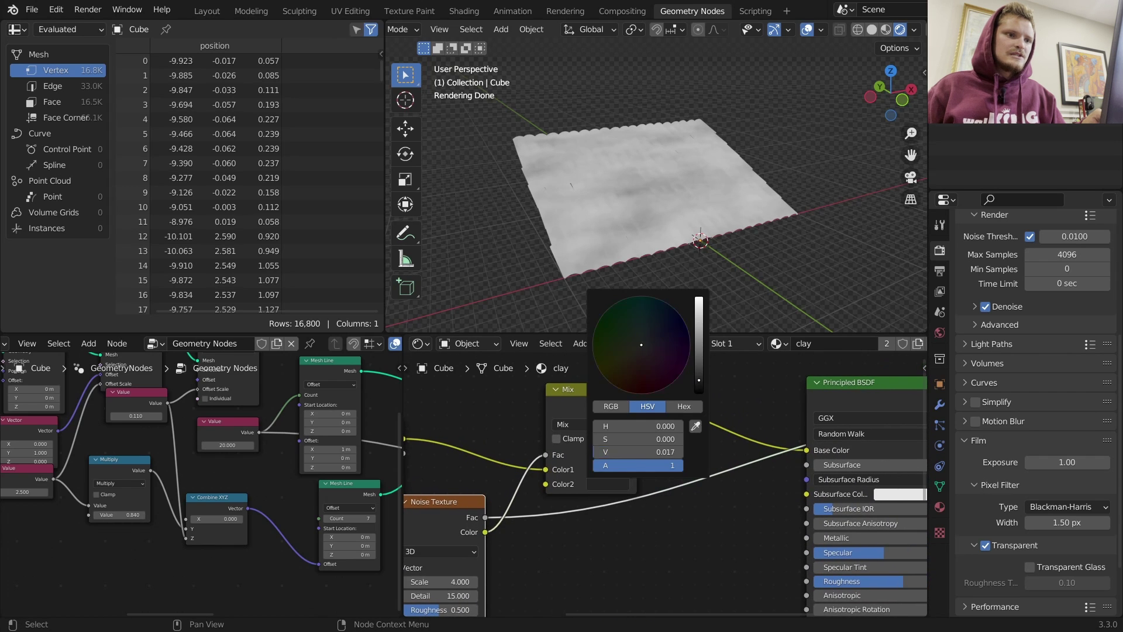
scroll(558, 437, up, 3)
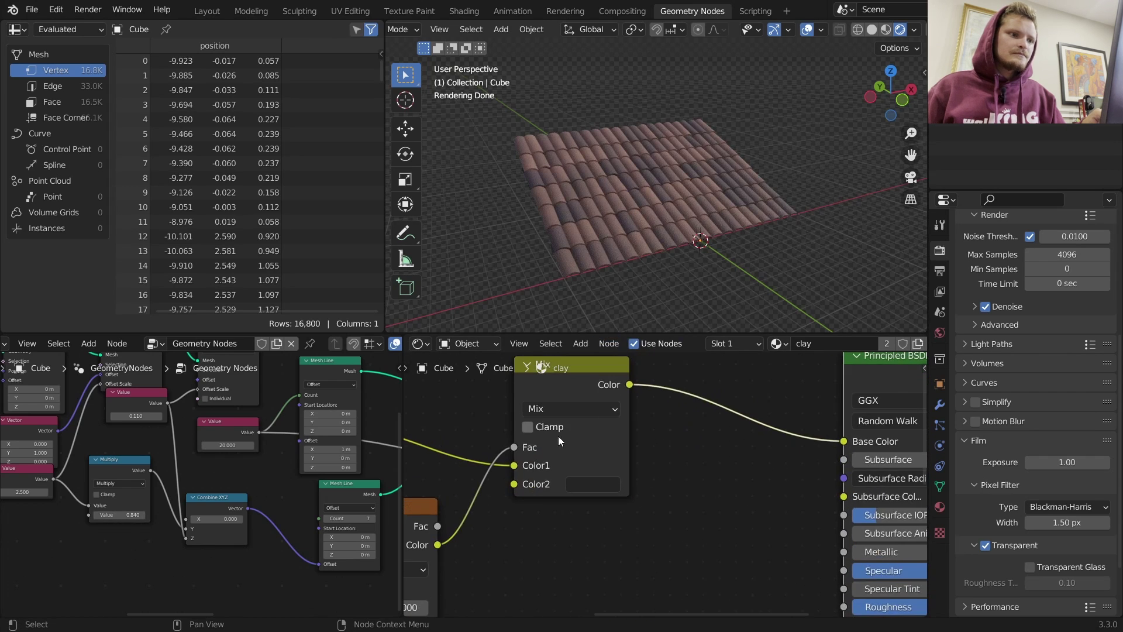
- Insert a second ColorRamp between the duplicated Noise Texture's Color output and the Mix node's Fac input
middle_drag(571, 434, 517, 520)
click(625, 414)
ctrl+middle_drag(624, 419, 601, 396)
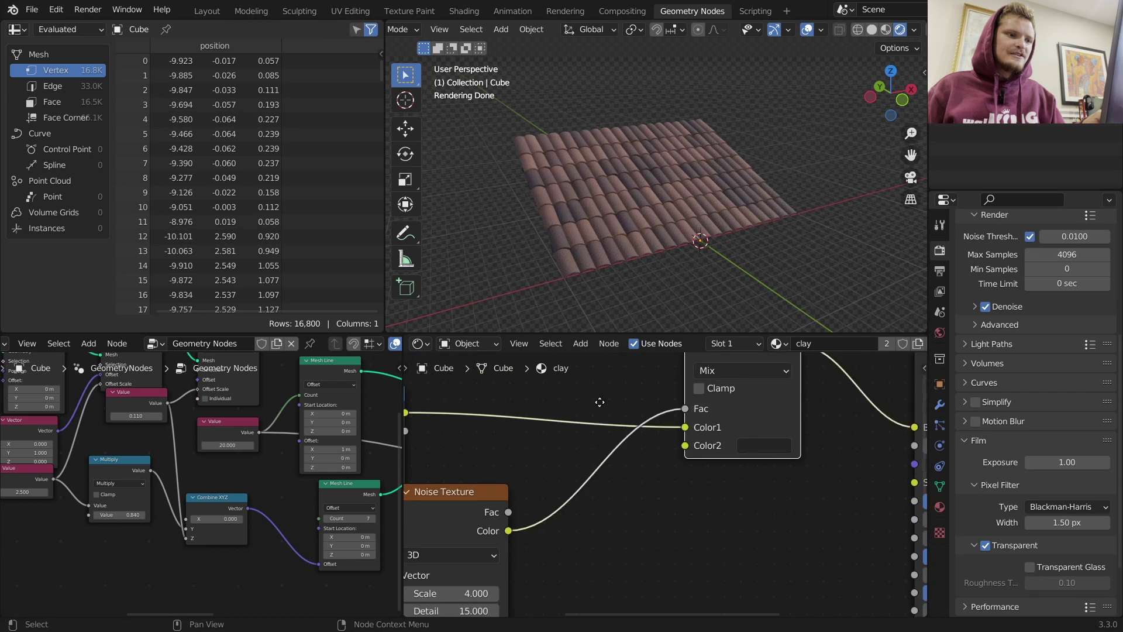
key(shift+a)
text(col)
key(Return)
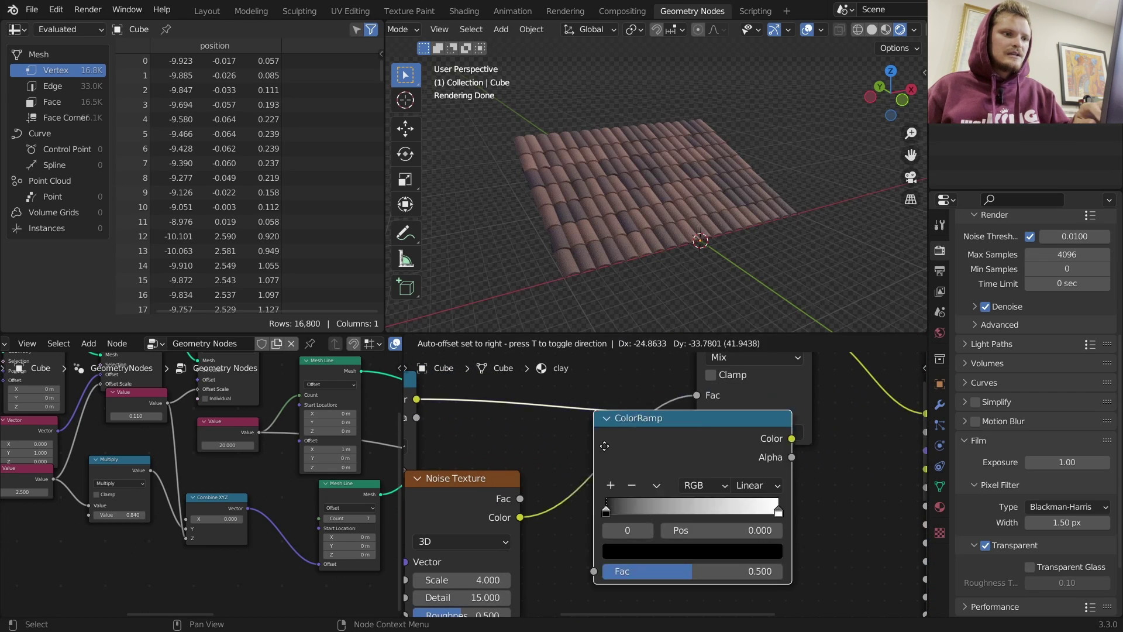
click(601, 469)
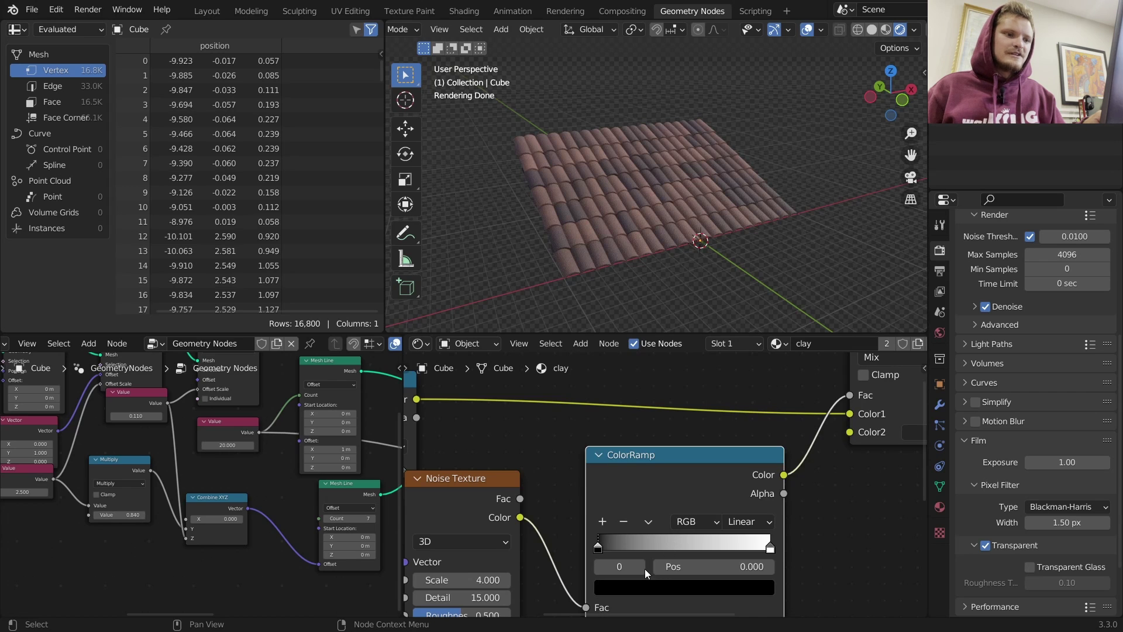
- Preview the new ColorRamp, move its black stop to position 0.437, and restore the full shader preview
ctrl+shift+click(631, 471)
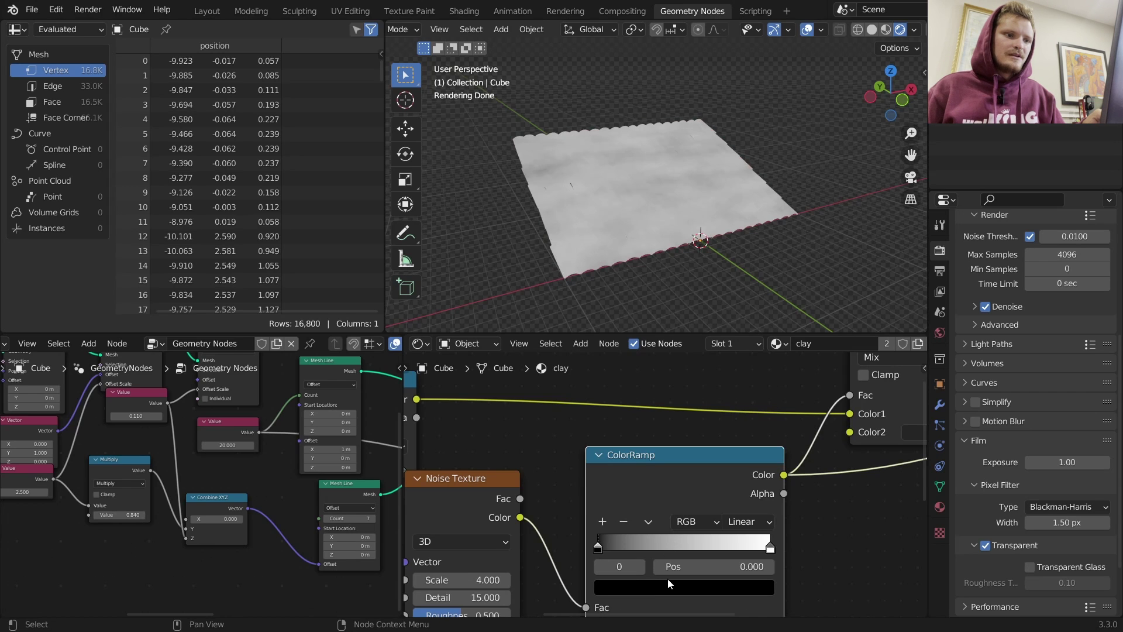
drag(597, 548, 673, 548)
scroll(711, 531, down, 3)
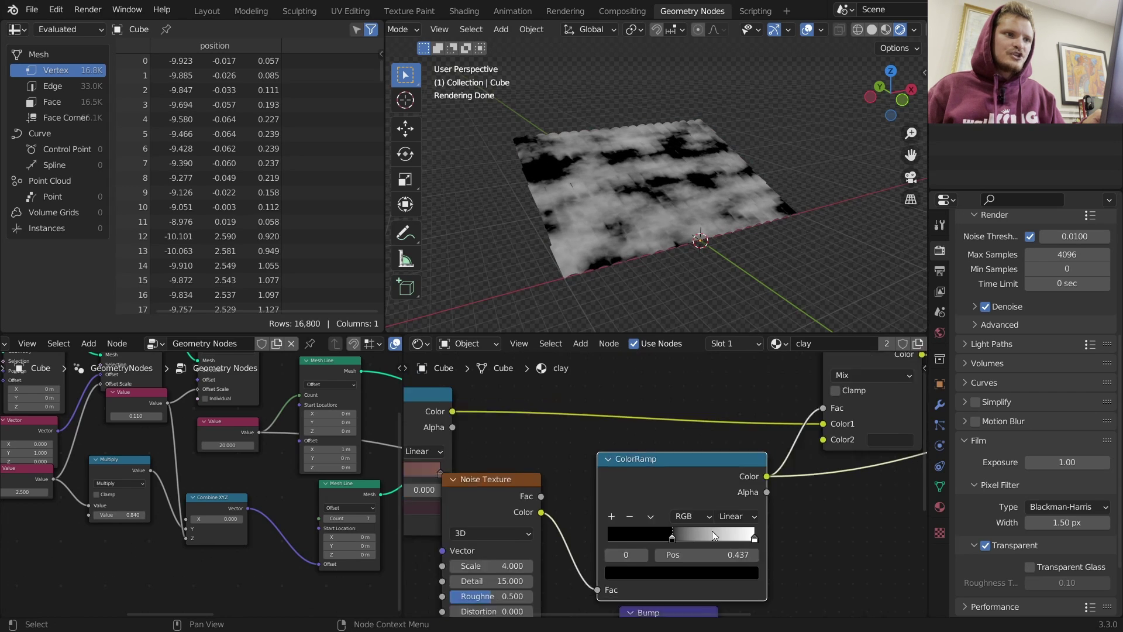
middle_drag(711, 531, 727, 436)
ctrl+shift+click(791, 409)
scroll(653, 429, up, 4)
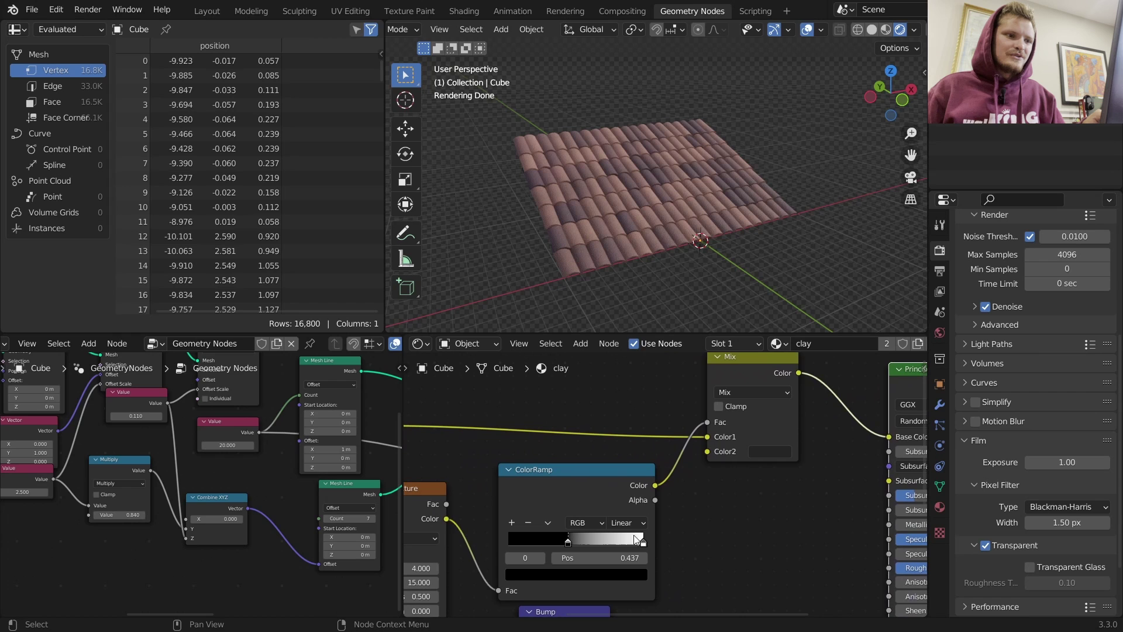
- Undo the trial shift of the black stop and move the new ColorRamp's white stop to position 0.632
shift+drag(585, 559, 700, 558)
key(ctrl+z)
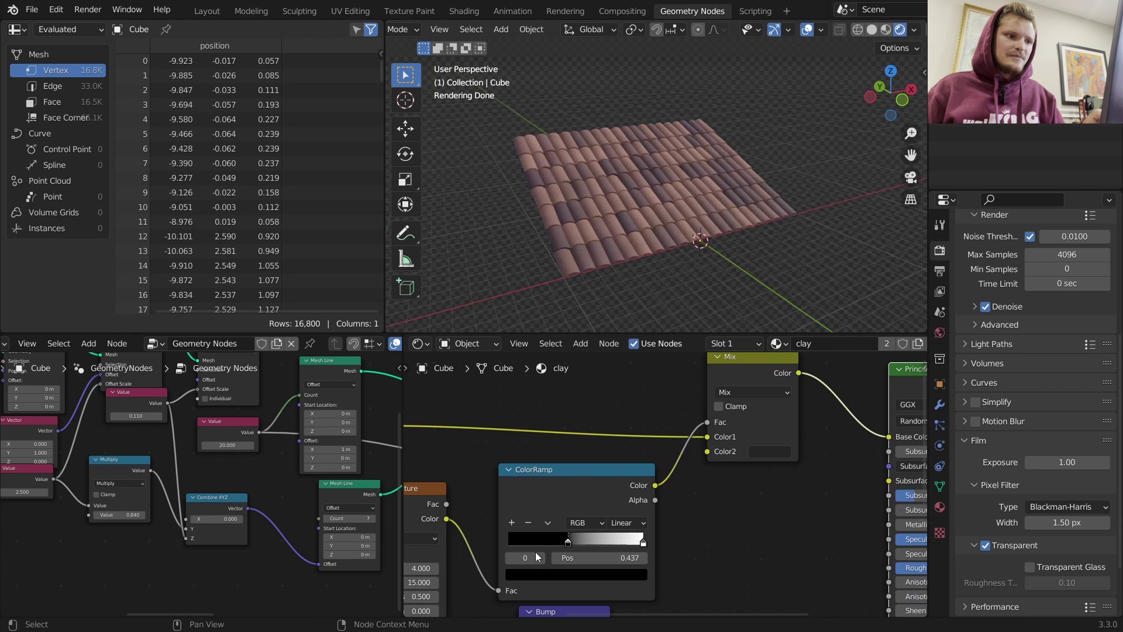
click(540, 557)
drag(608, 557, 554, 557)
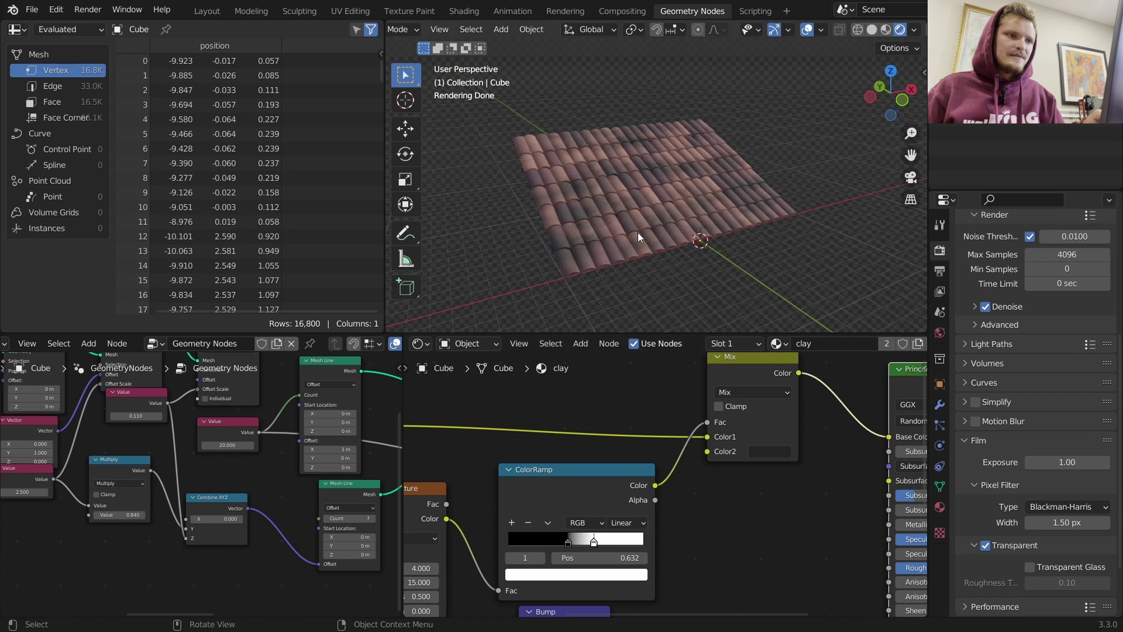
- Increase the duplicated Noise Texture's roughness and inspect the darkened patches on the roof tiles up close
middle_drag(541, 538, 668, 516)
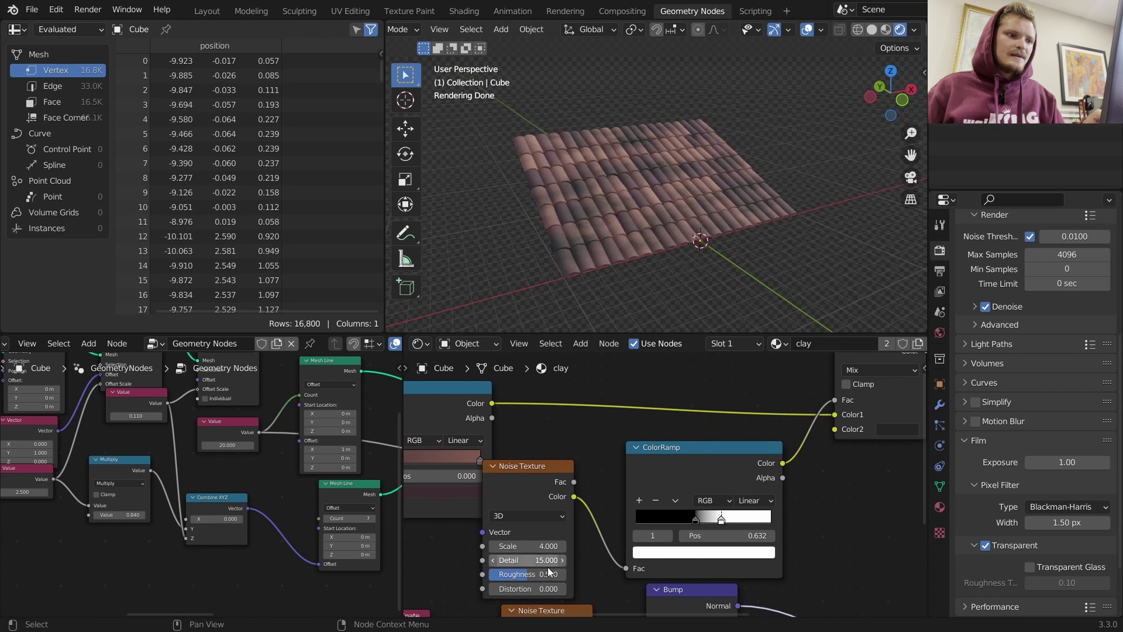
drag(550, 571, 564, 571)
middle_drag(873, 409, 703, 479)
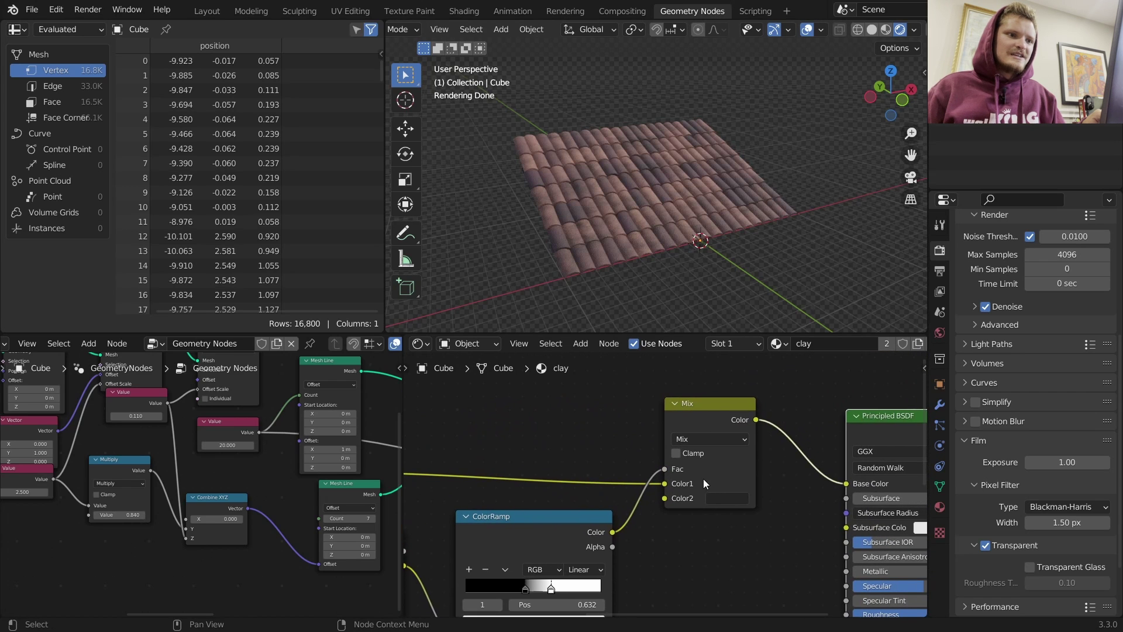
click(703, 416)
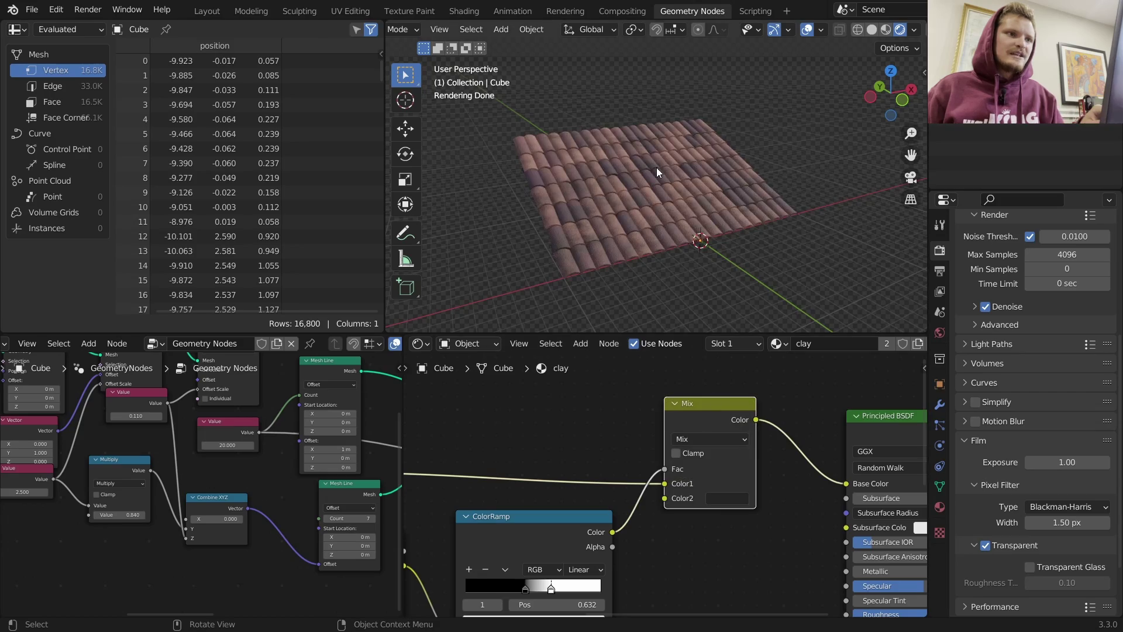
scroll(656, 167, up, 3)
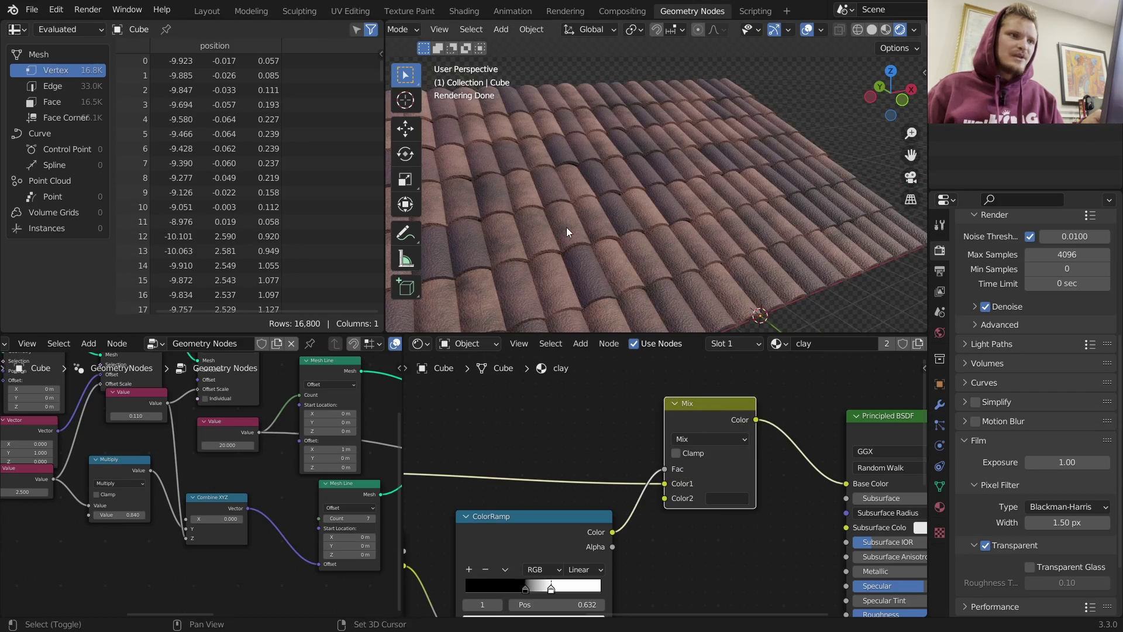
middle_drag(566, 227, 619, 213)
middle_drag(644, 306, 699, 226)
- Try pure black as the Mix node's Color2, and change it to a neutral grey with value 0.168
click(735, 497)
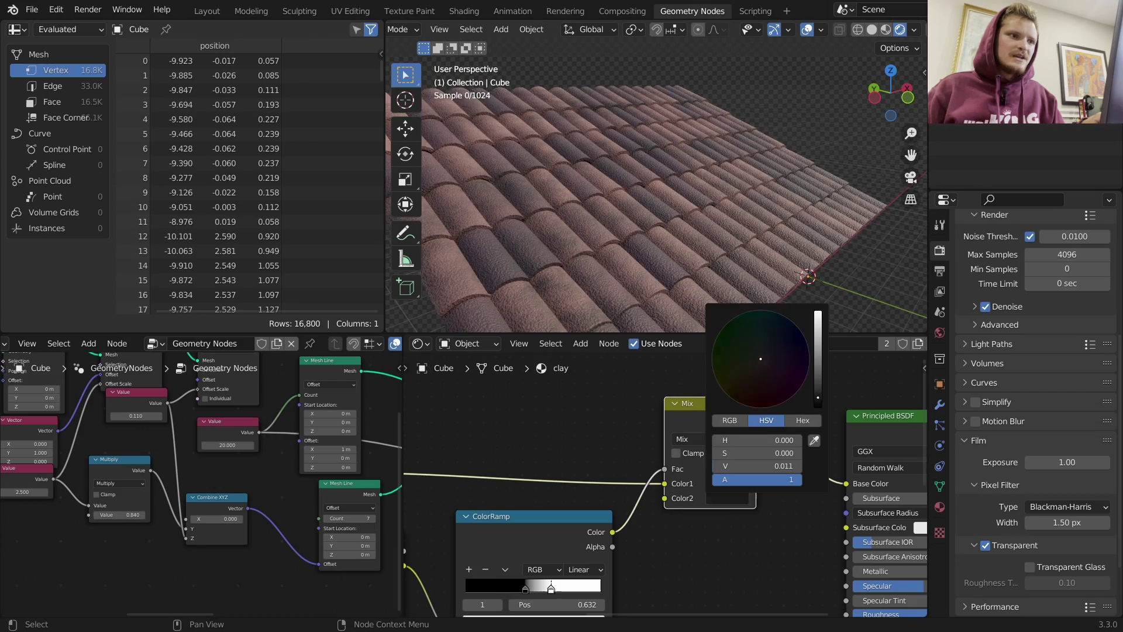
mouse_move(818, 397)
mouse_down()
mouse_move(817, 312)
mouse_move(817, 404)
mouse_up()
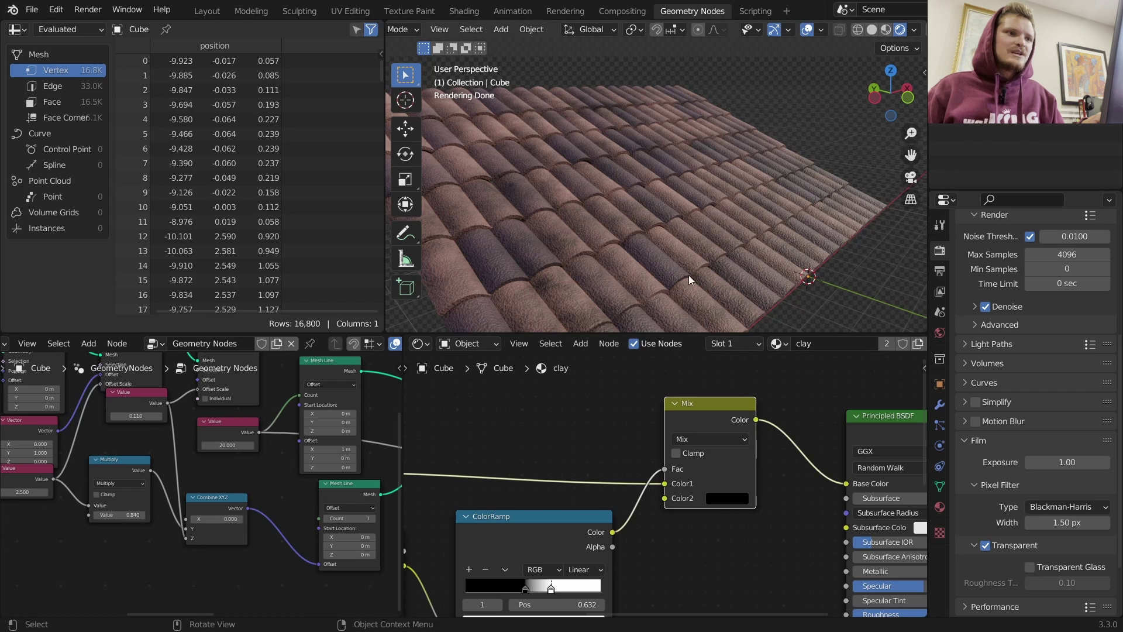
click(743, 500)
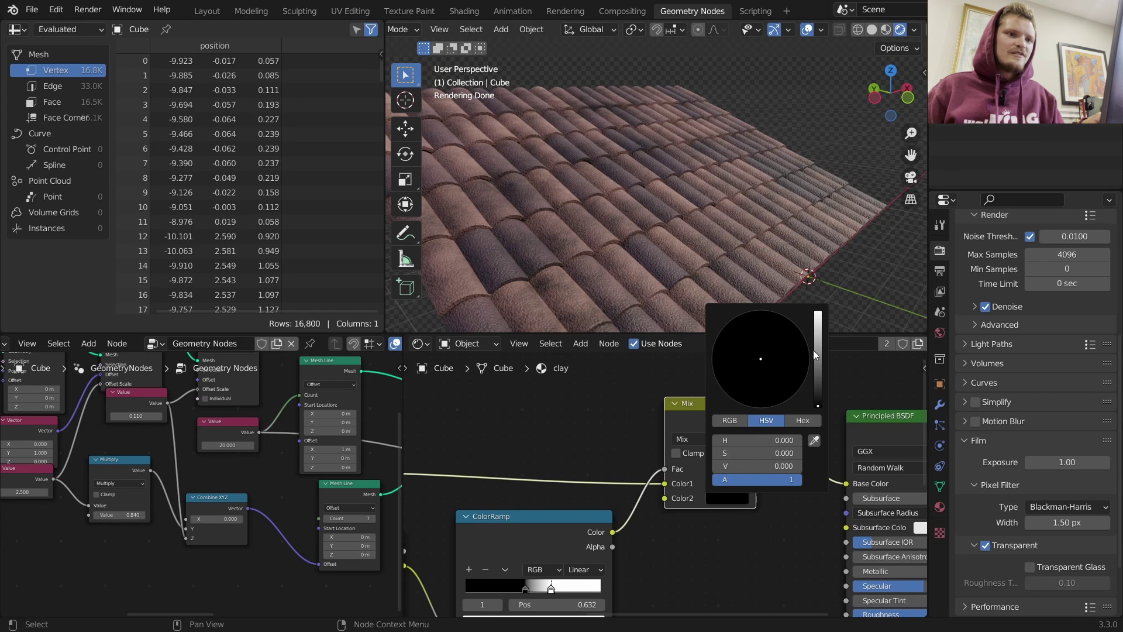
drag(813, 350, 817, 364)
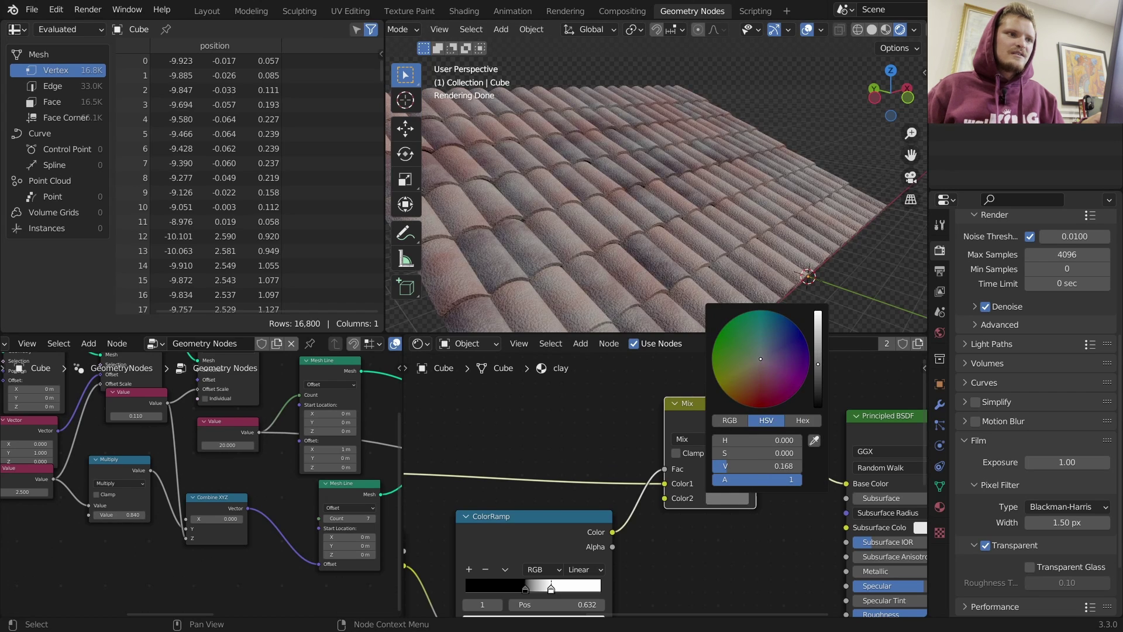
- Move the patch ColorRamp's white stop to position 0.719 and its black stop to position 0.509
middle_drag(529, 568, 577, 500)
mouse_move(595, 536)
mouse_down()
mouse_move(558, 536)
mouse_move(620, 535)
mouse_move(594, 537)
mouse_up()
click(517, 536)
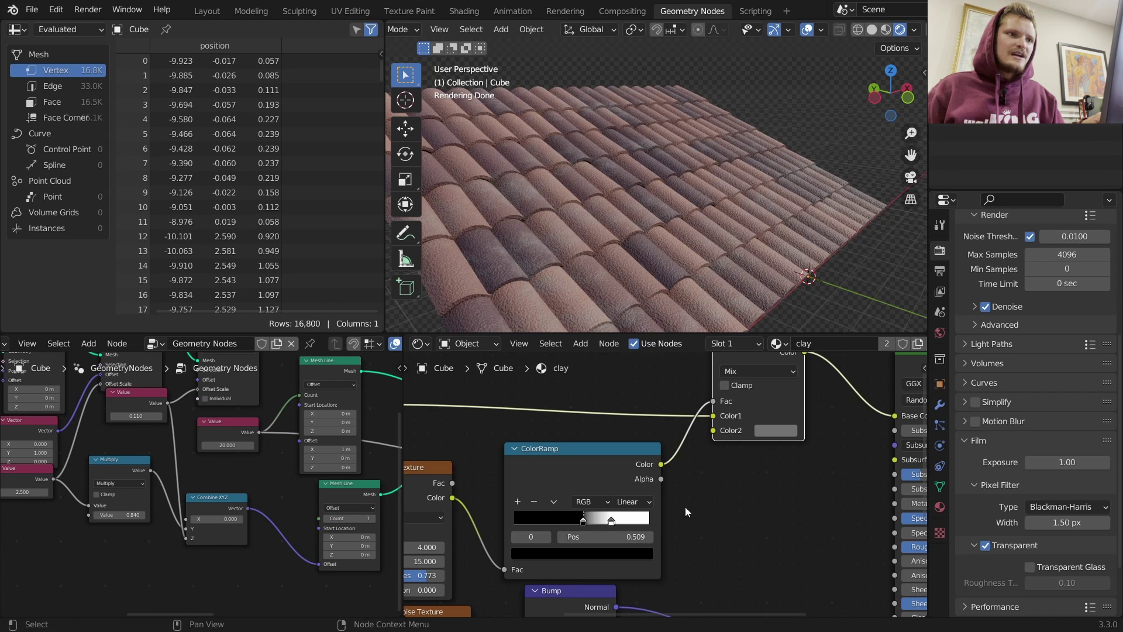
- Add an Ambient Occlusion node above the color nodes and preview its output on the roof in rendered shading
scroll(666, 485, down, 3)
key(shift+a)
click(608, 407)
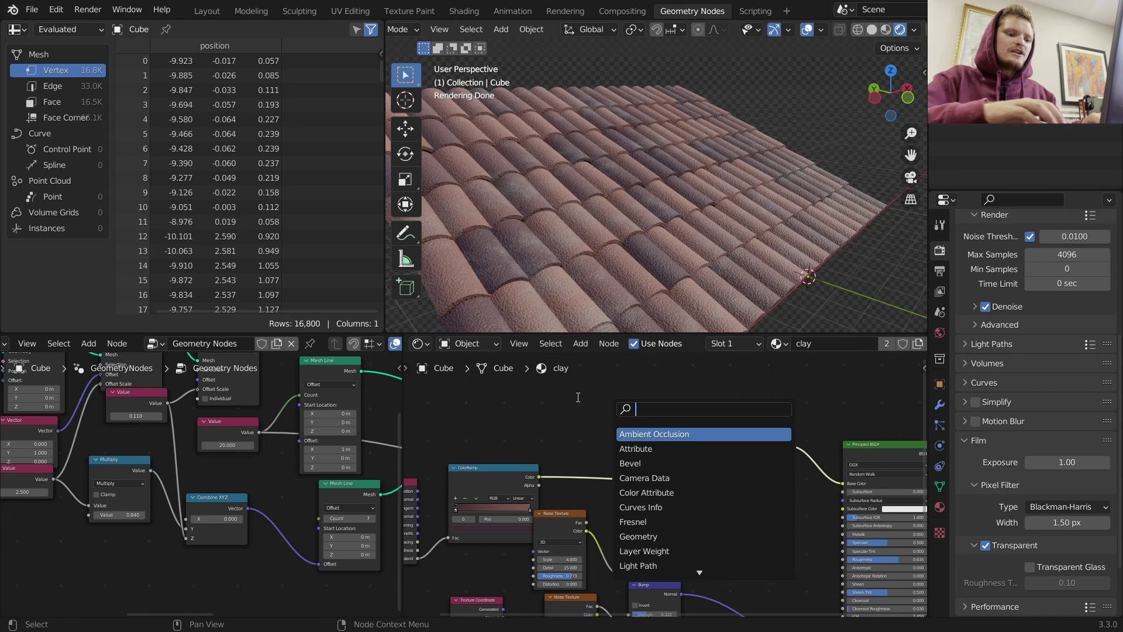
text(amb)
key(Return)
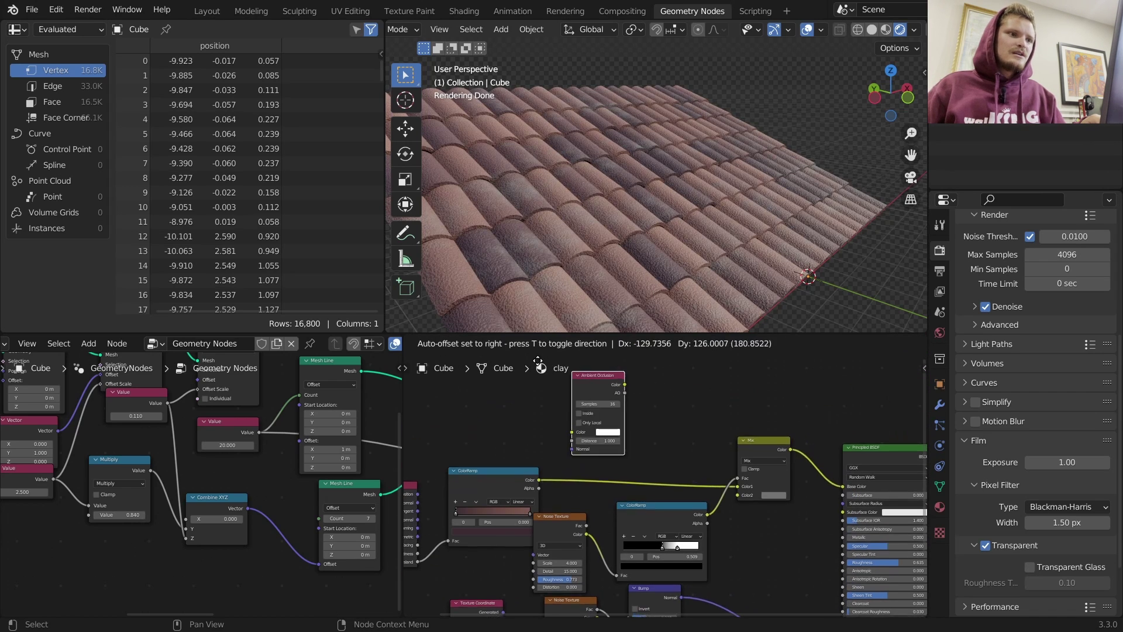
click(517, 404)
ctrl+shift+click(560, 427)
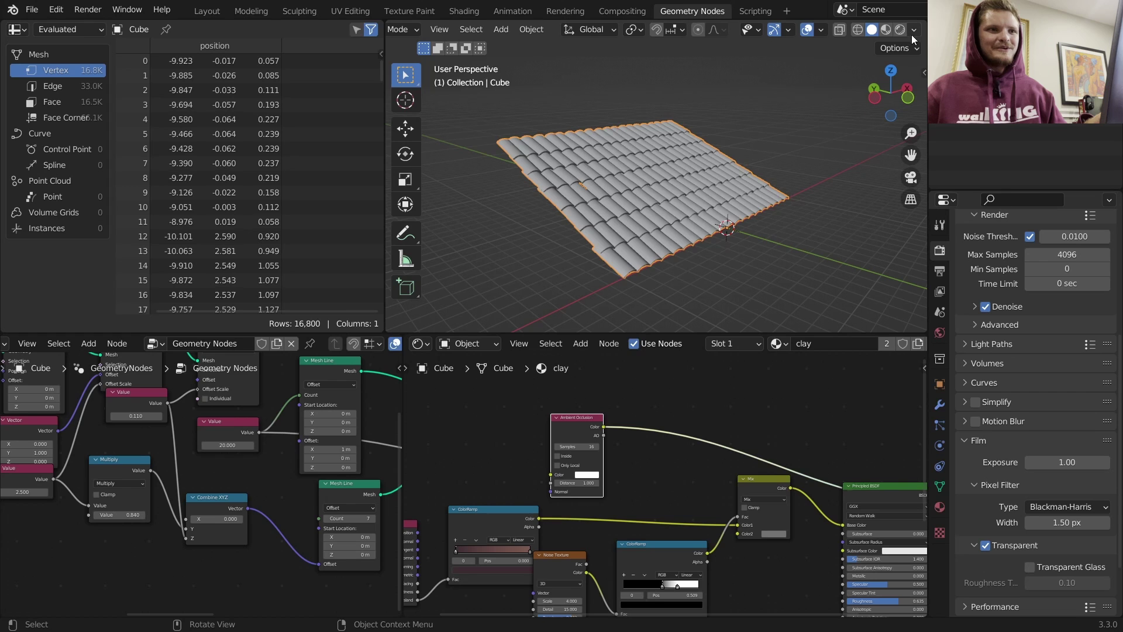
click(904, 33)
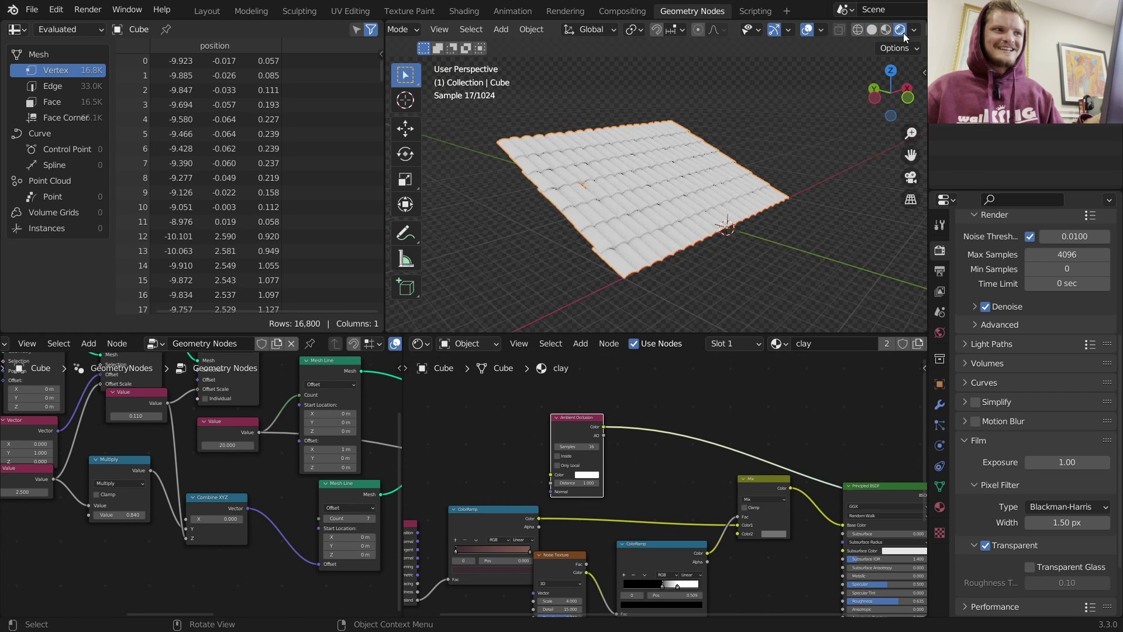
- Try a different distance on the Ambient Occlusion node, and undo the change
scroll(686, 211, up, 3)
scroll(669, 439, up, 2)
scroll(669, 438, up, 5)
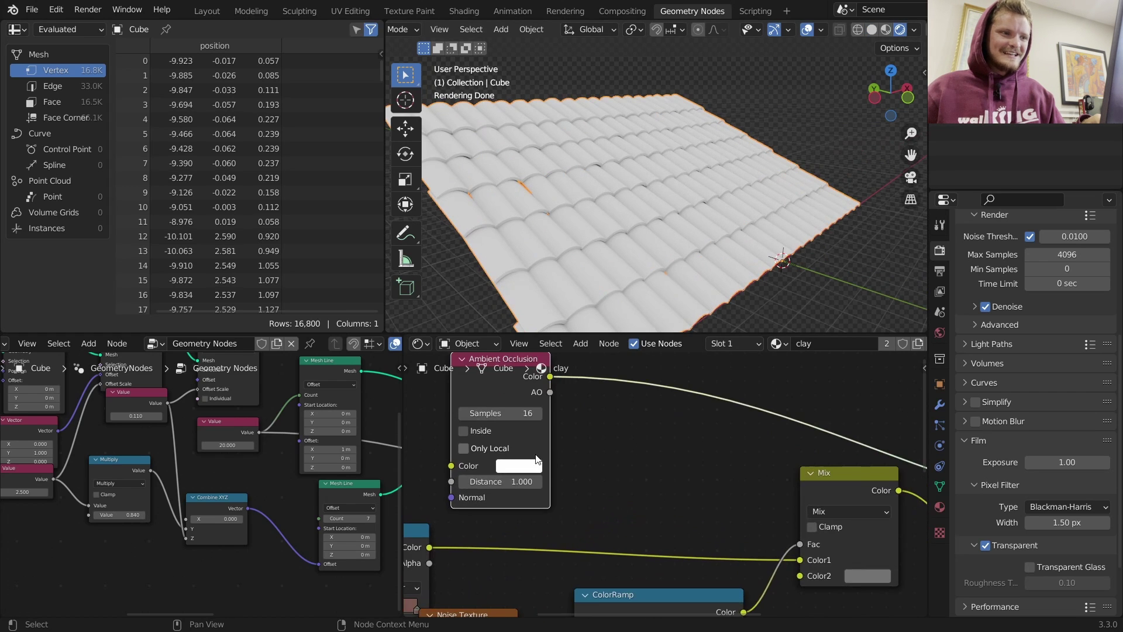
middle_drag(532, 458, 675, 474)
shift+drag(663, 491, 602, 491)
key(ctrl+z)
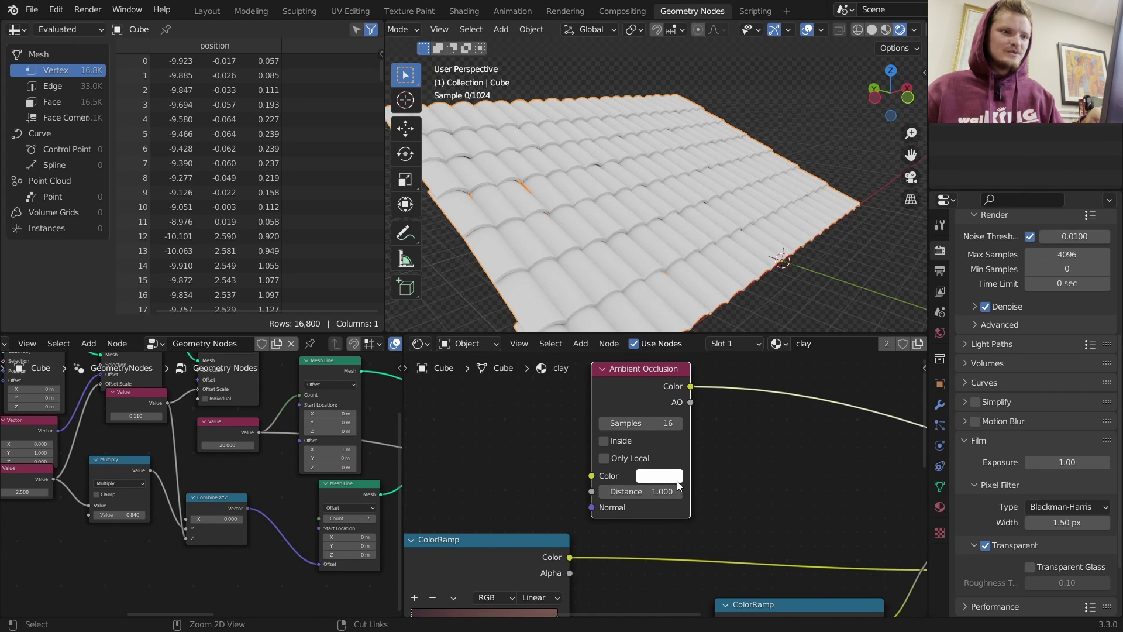
- Insert a ColorRamp on the Ambient Occlusion output and move its black stop to position 0.697
middle_drag(724, 451, 613, 476)
key(shift+a)
text(color)
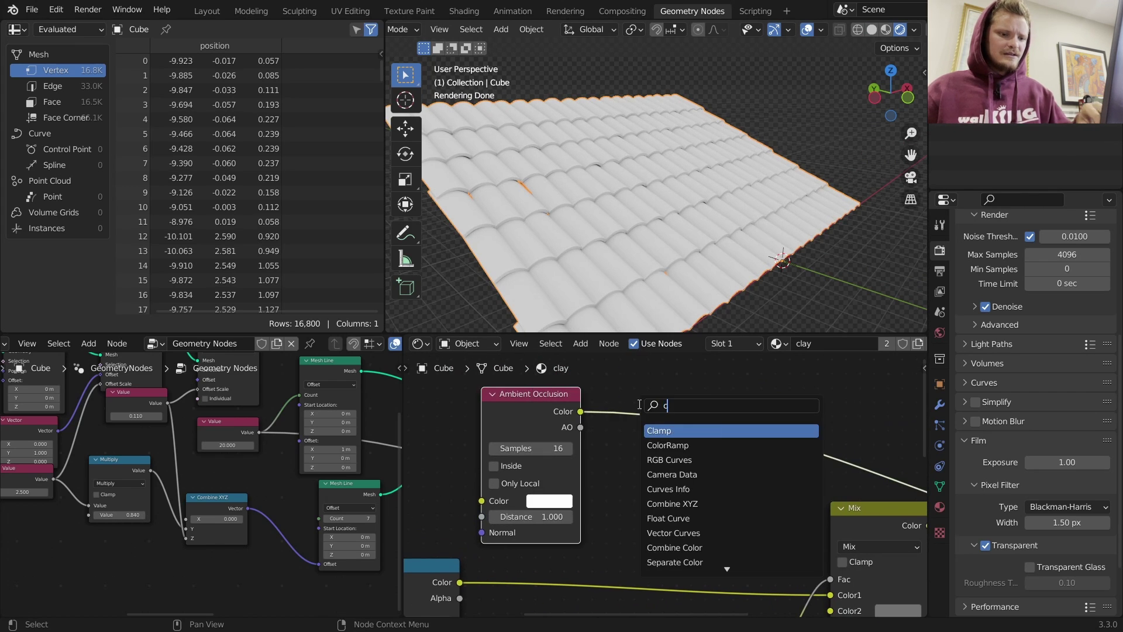
key(Return)
click(637, 415)
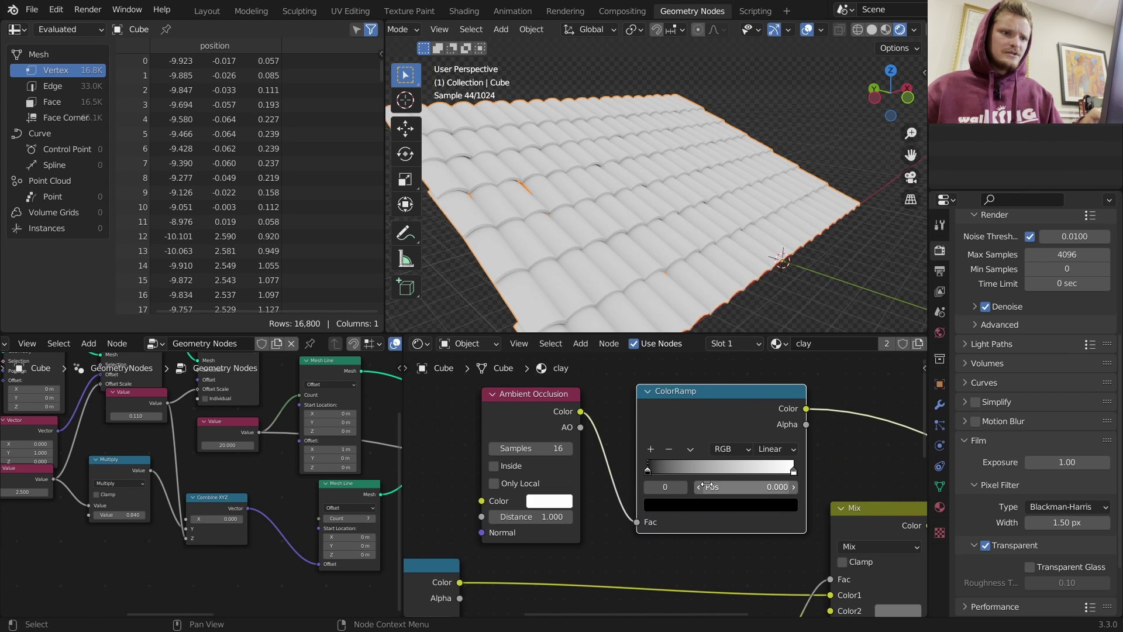
drag(738, 487, 982, 487)
shift+drag(804, 486, 688, 490)
- Duplicate the Mix node, insert the copy before the Principled BSDF's base color, and restore the full shader preview
scroll(668, 503, down, 2)
middle_drag(668, 503, 537, 490)
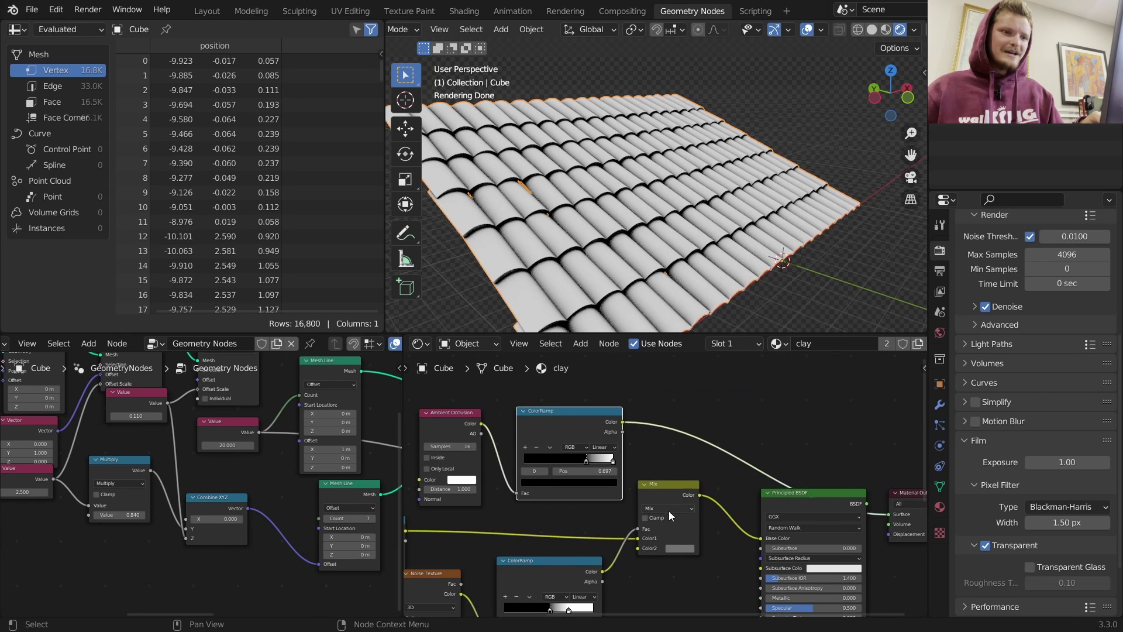
click(665, 497)
key(shift+d)
click(726, 509)
middle_drag(820, 519, 656, 520)
ctrl+shift+click(738, 501)
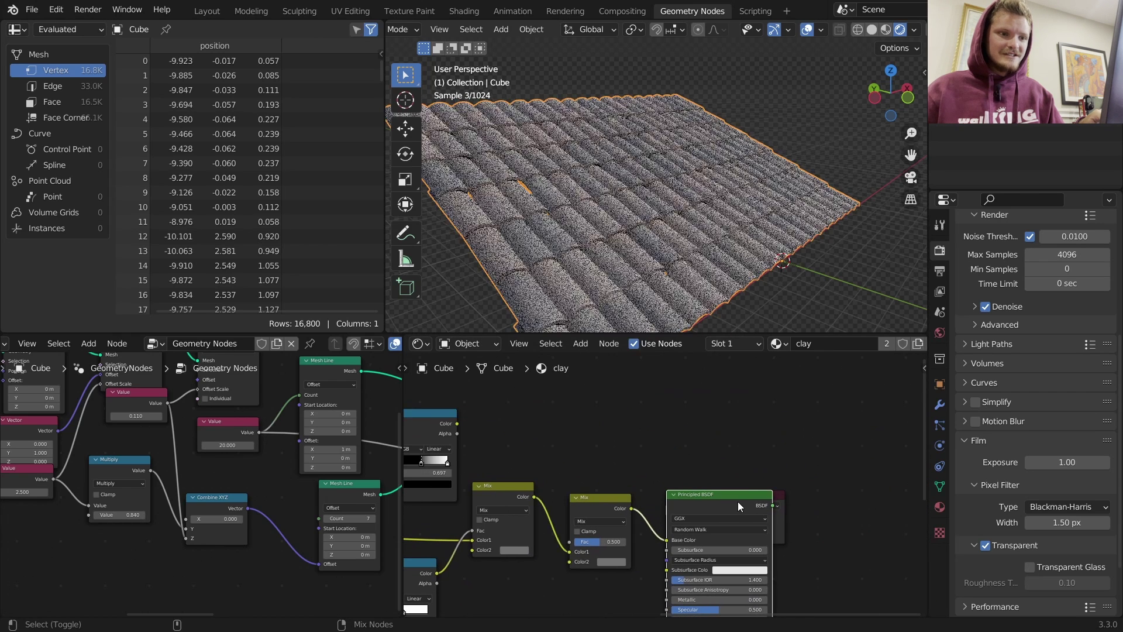
drag(776, 507, 852, 507)
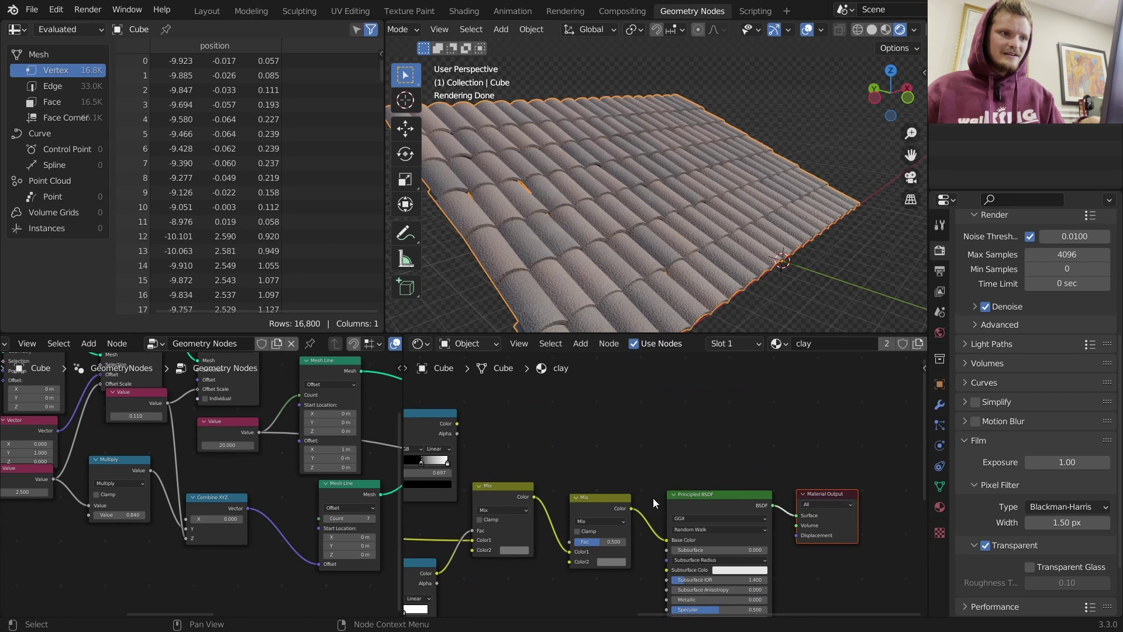
- Connect the Ambient Occlusion ColorRamp to the second Mix node's factor and route the first Mix's color into Color2
middle_drag(596, 520, 692, 492)
scroll(692, 492, up, 4)
drag(510, 361, 663, 548)
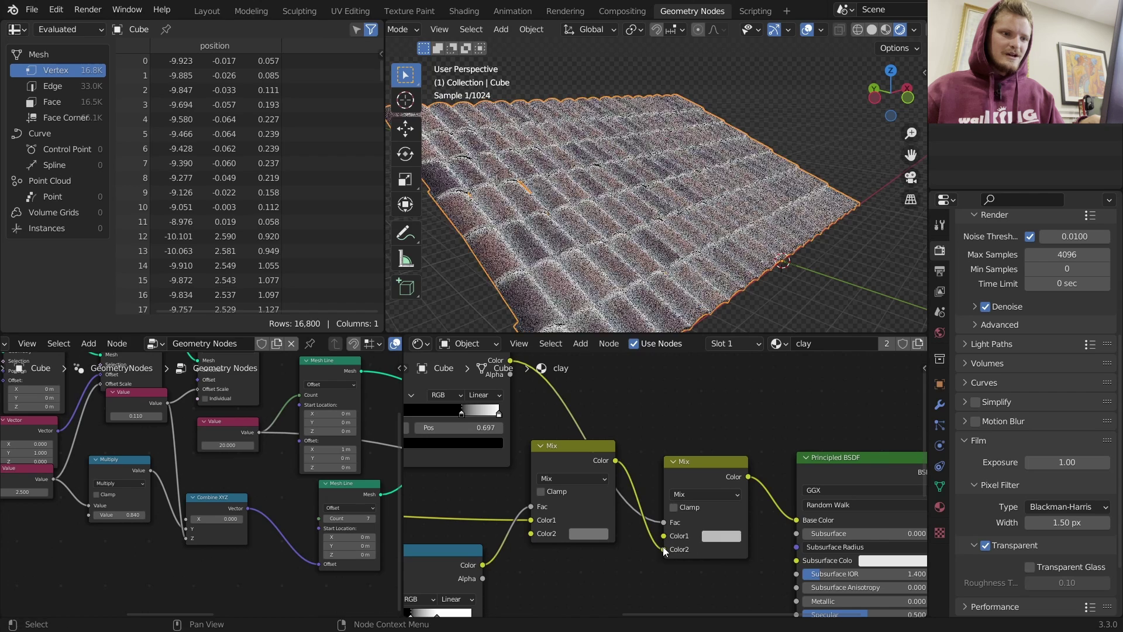
- Set the second Mix node's Color1 to a very dark grey with value 0.038
click(721, 535)
click(803, 450)
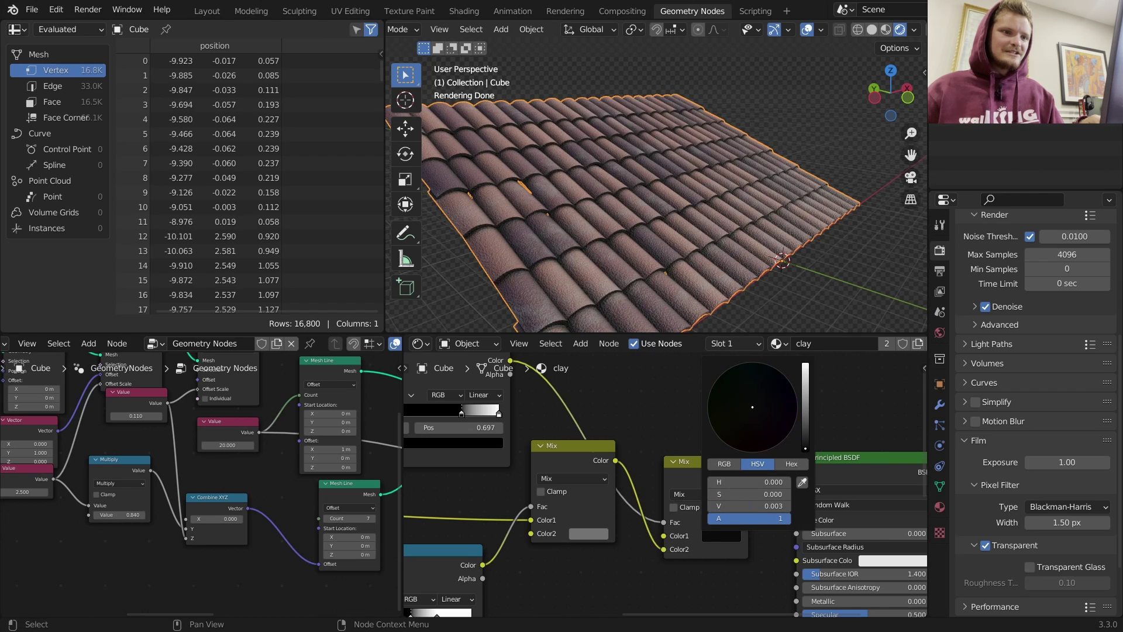
drag(805, 448, 804, 432)
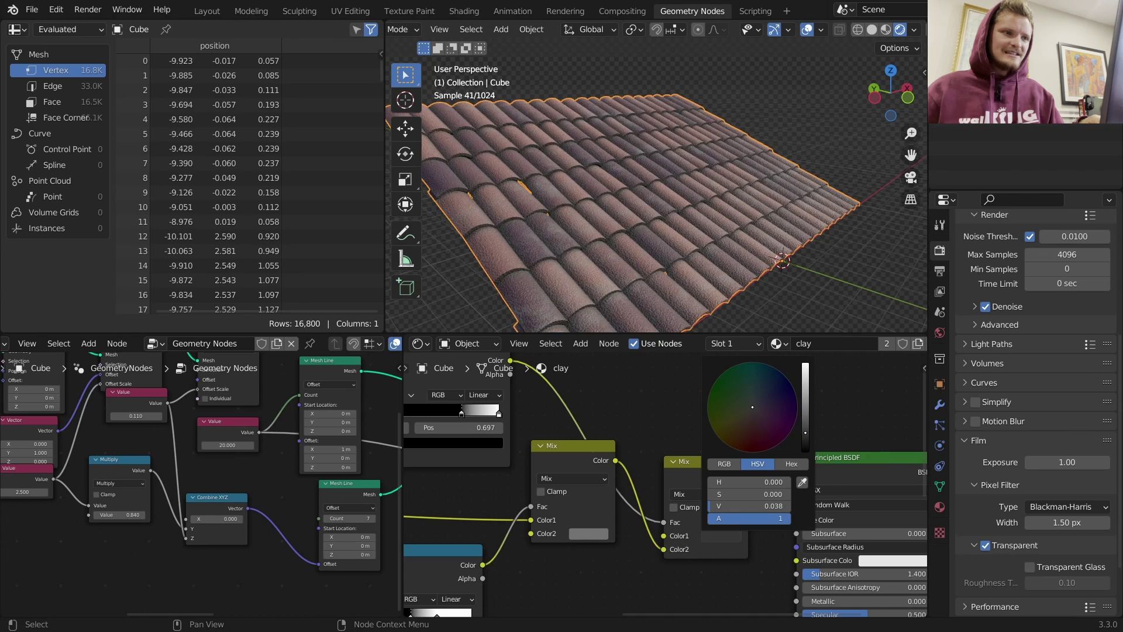
- Mute and unmute the second Mix node to compare the occlusion shading, and examine the roof from a steeper angle
click(690, 461)
key(m)
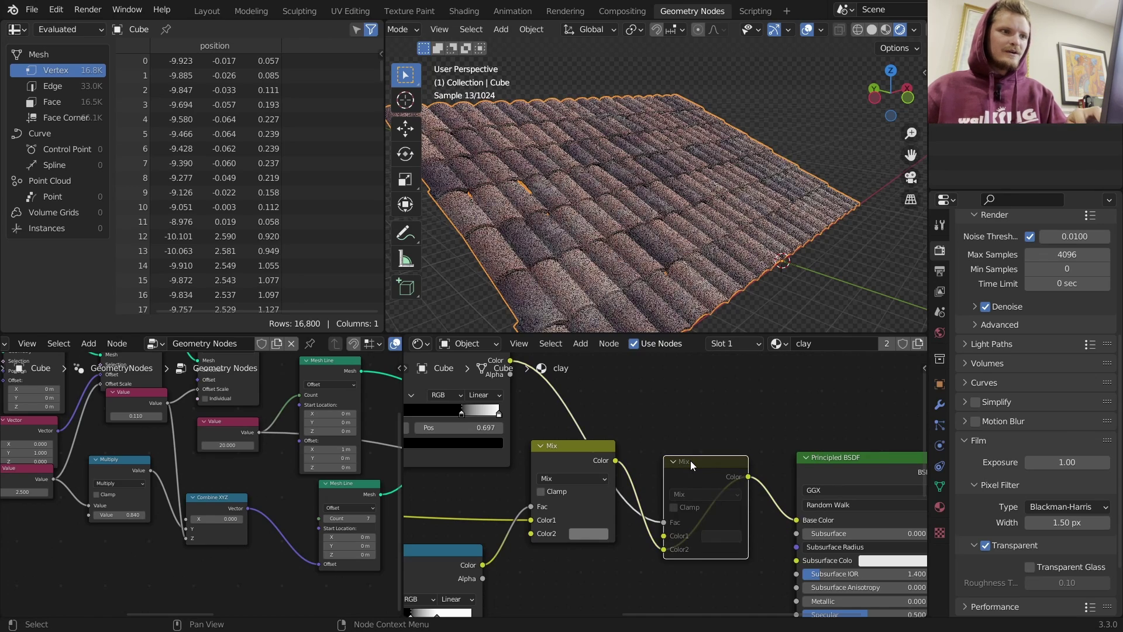
key(m)
middle_drag(642, 417, 660, 414)
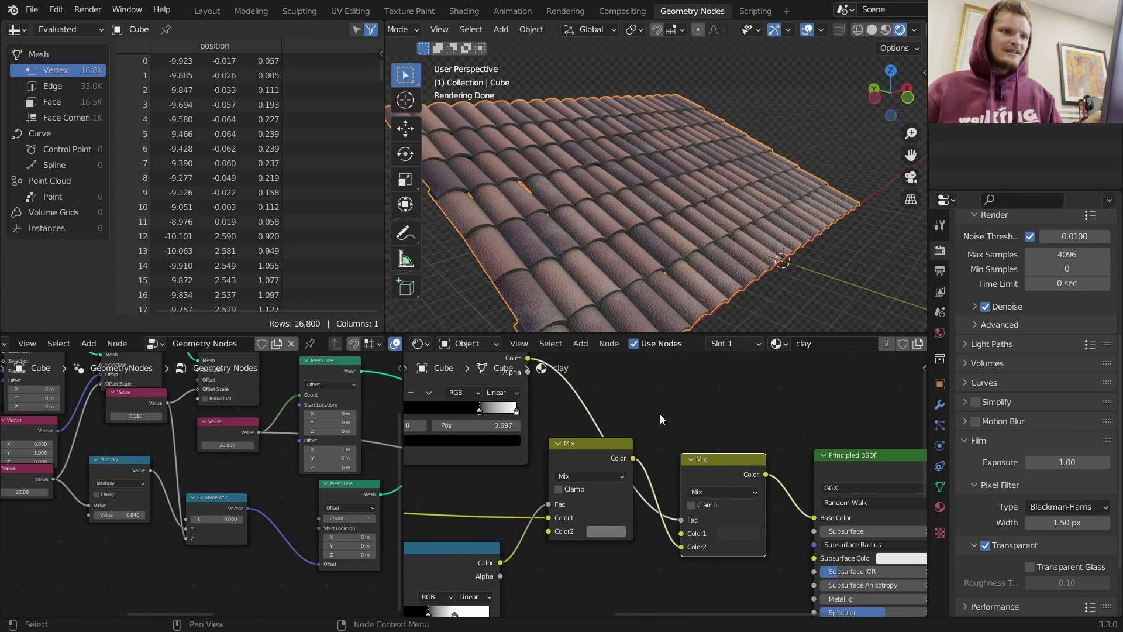
middle_drag(672, 316, 721, 219)
scroll(590, 448, down, 4)
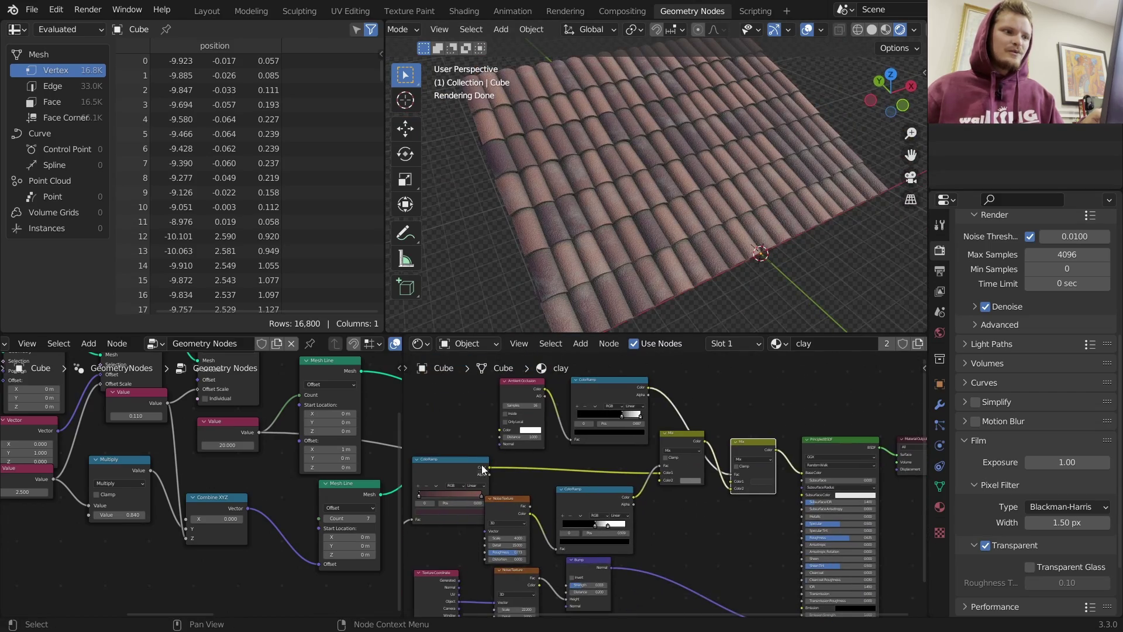
drag(489, 467, 799, 474)
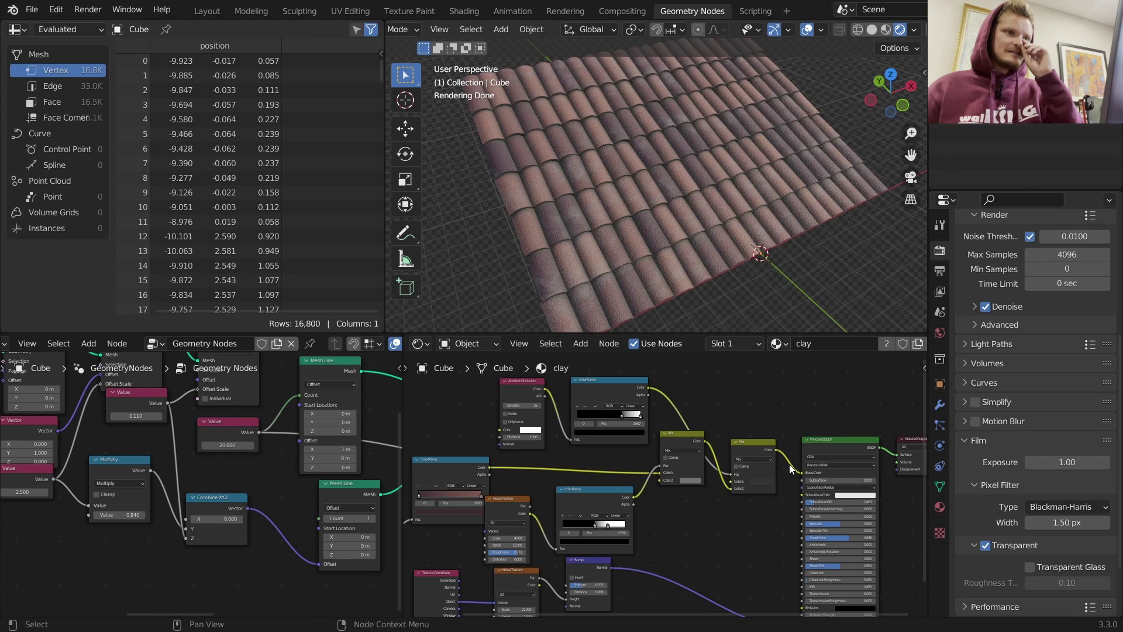
- Move the patch ColorRamp's white stop to position 0.617 and check the deselected roof from a wider view
scroll(697, 468, up, 3)
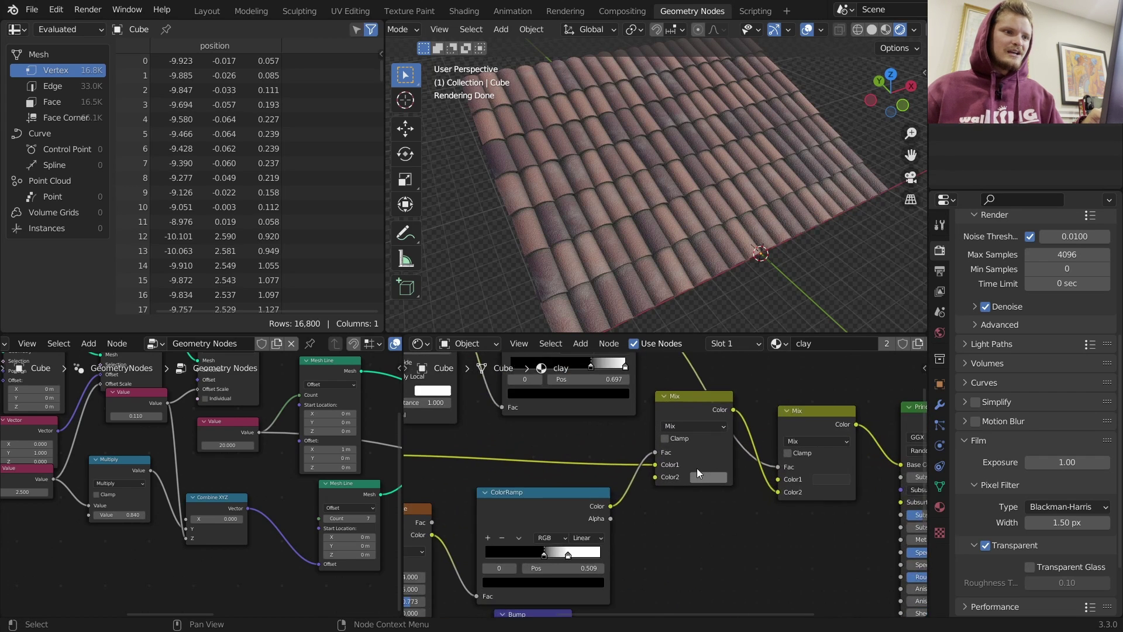
middle_drag(696, 468, 747, 453)
click(620, 536)
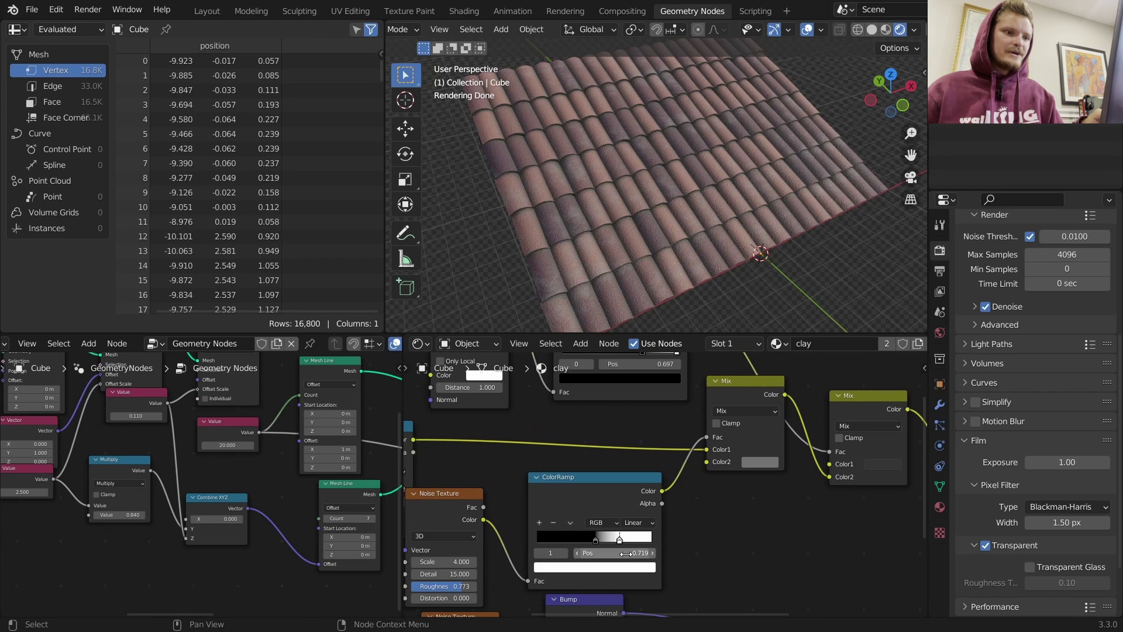
drag(626, 553, 597, 553)
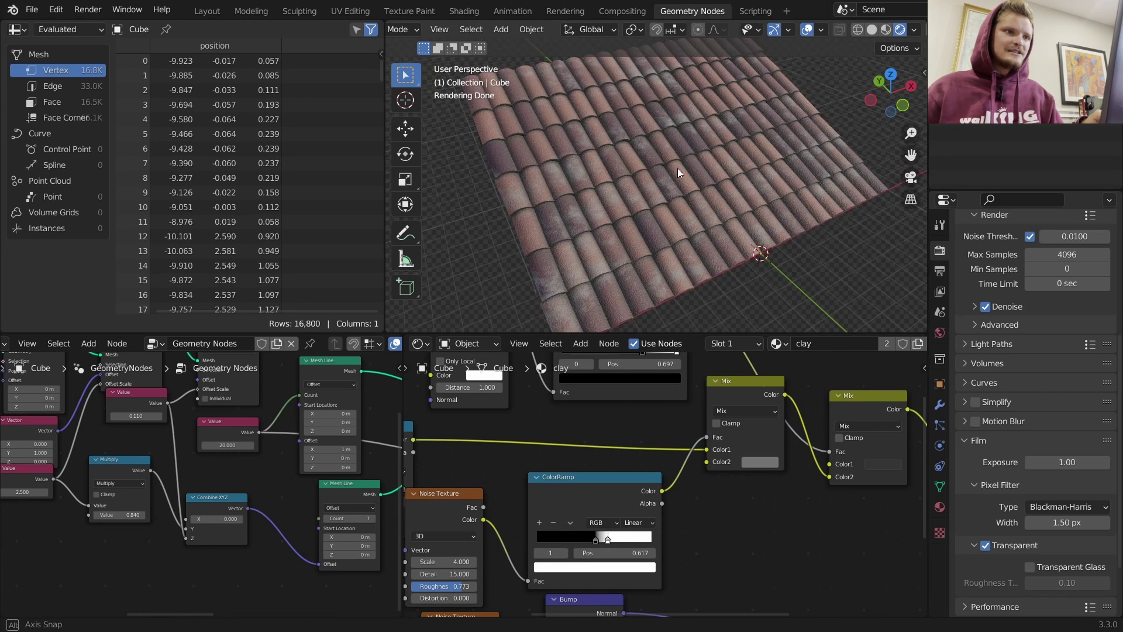
middle_drag(677, 167, 700, 154)
scroll(701, 157, down, 1)
click(687, 174)
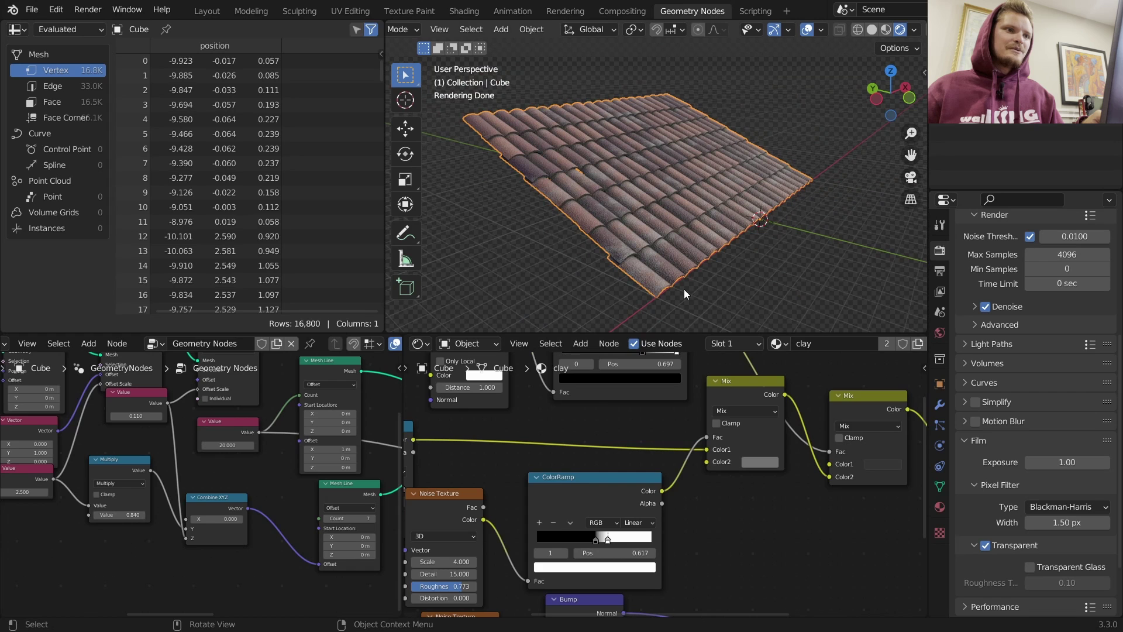
click(750, 267)
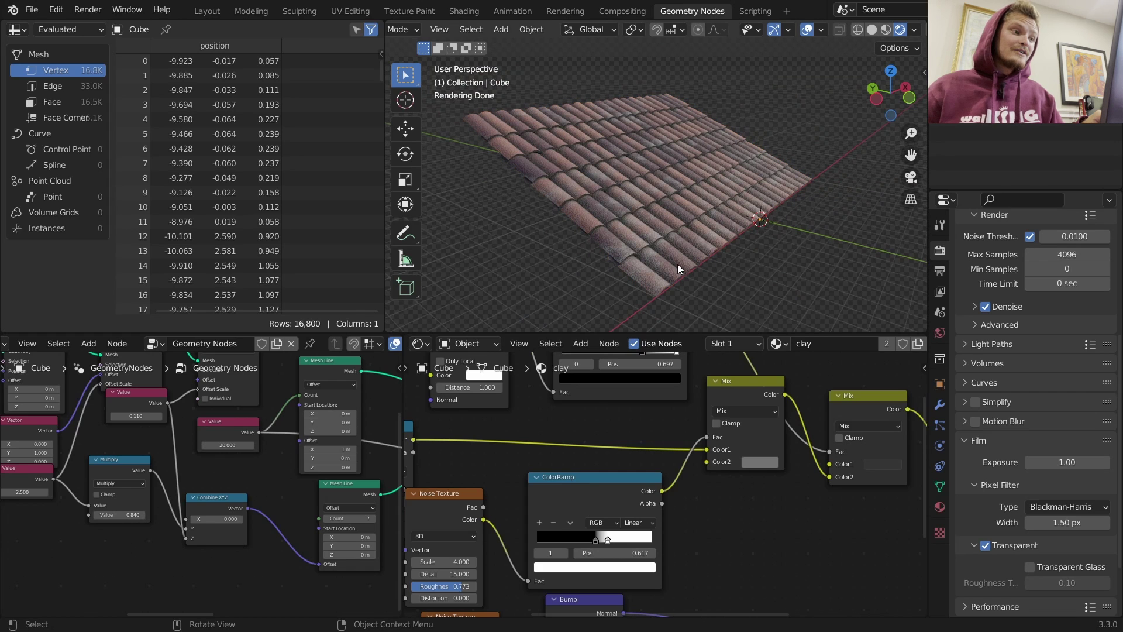
- Try a negative number in the Value node that controls the tile thickness, and undo the change
middle_drag(145, 421, 193, 462)
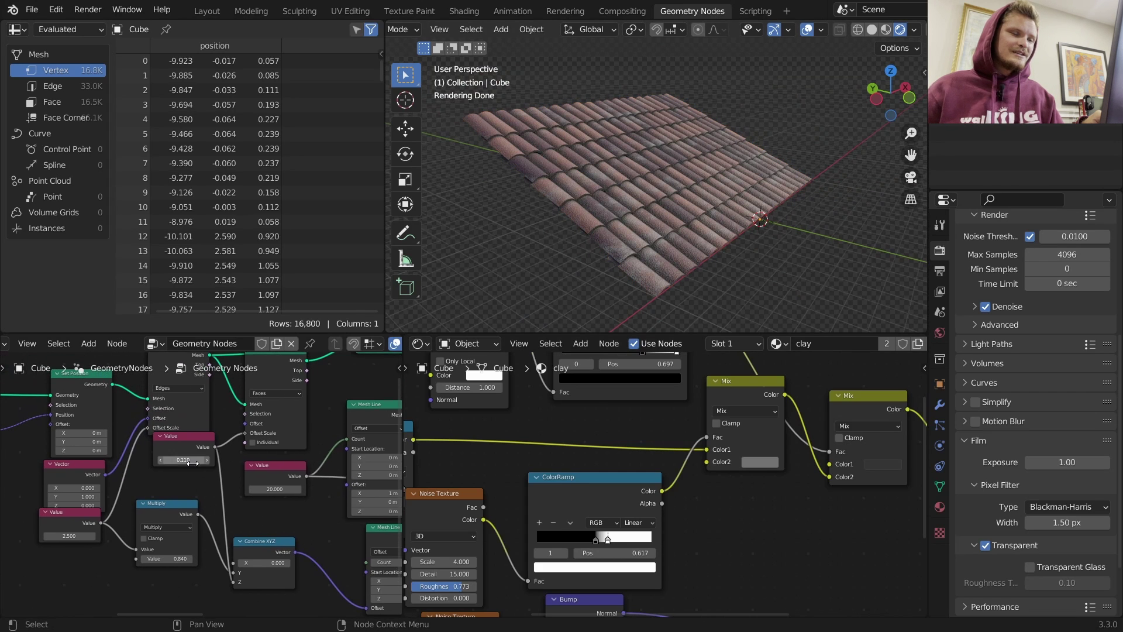
drag(193, 463, 149, 463)
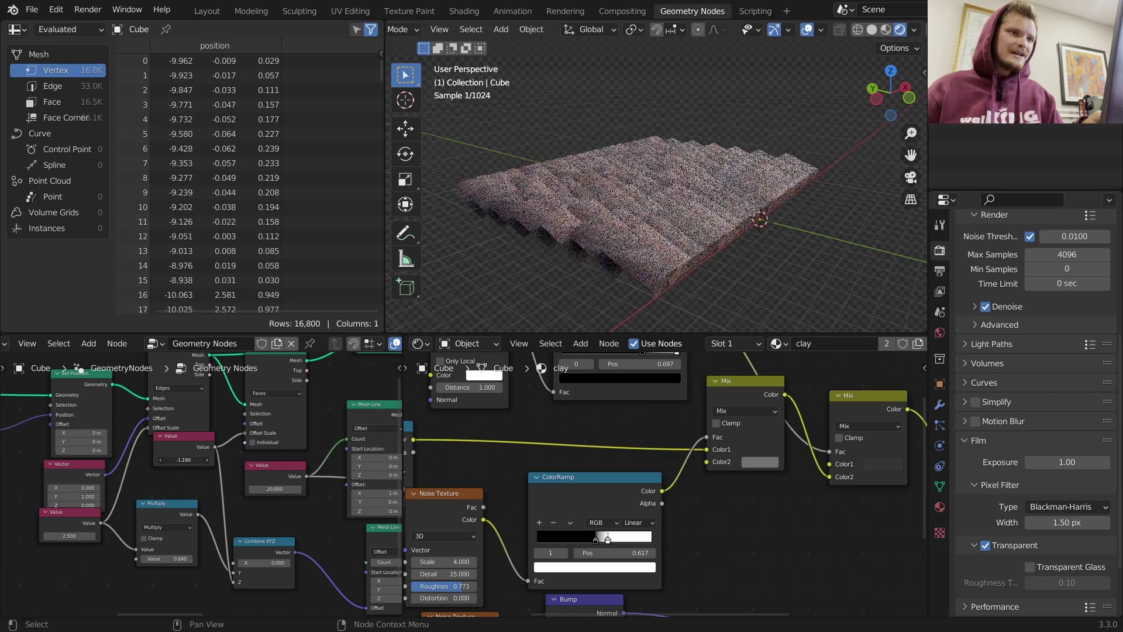
key(ctrl+z)
- Try shifting the tile profile's RGB Curves midpoint to 0.1581, 0.31, and undo the change
middle_drag(644, 199, 555, 220)
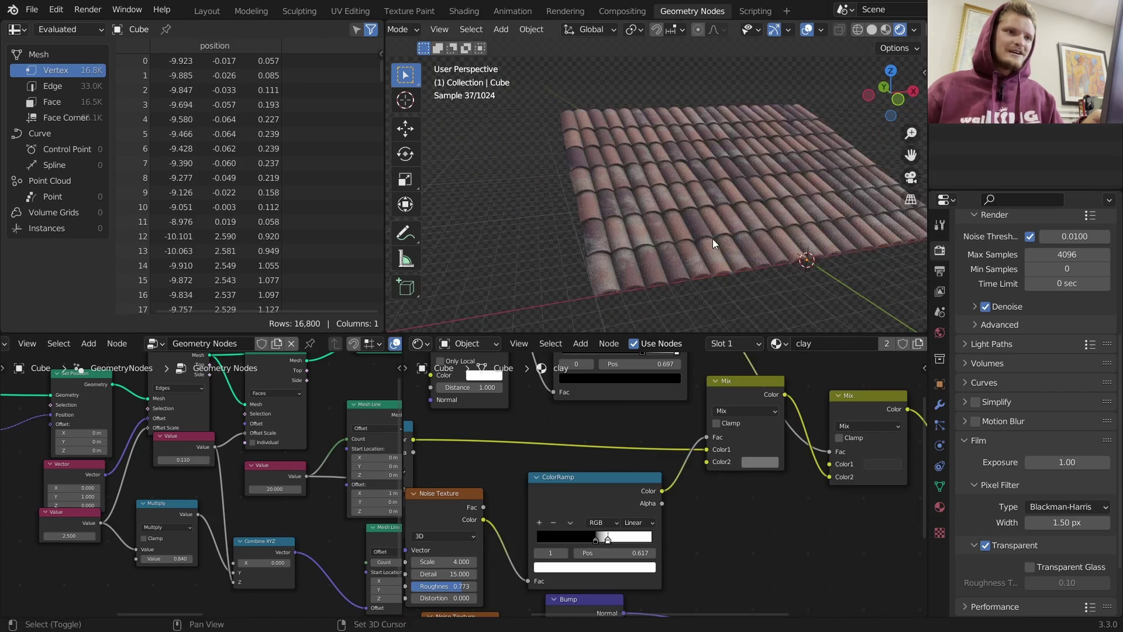
shift+middle_drag(712, 239, 641, 239)
middle_drag(43, 459, 380, 414)
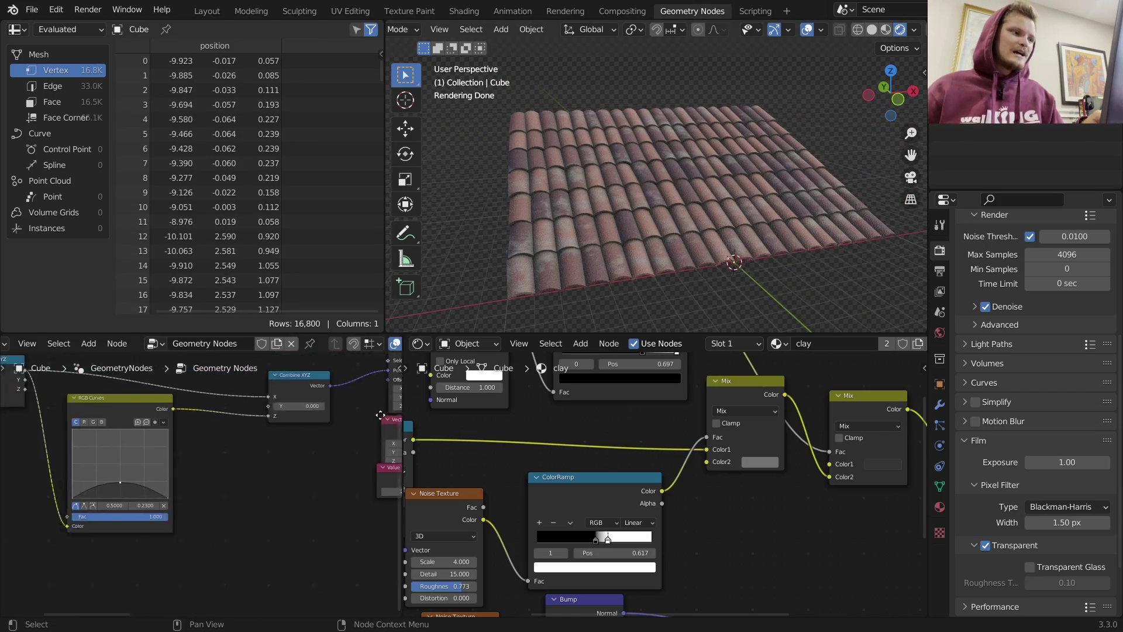
scroll(227, 441, up, 2)
scroll(145, 472, up, 2)
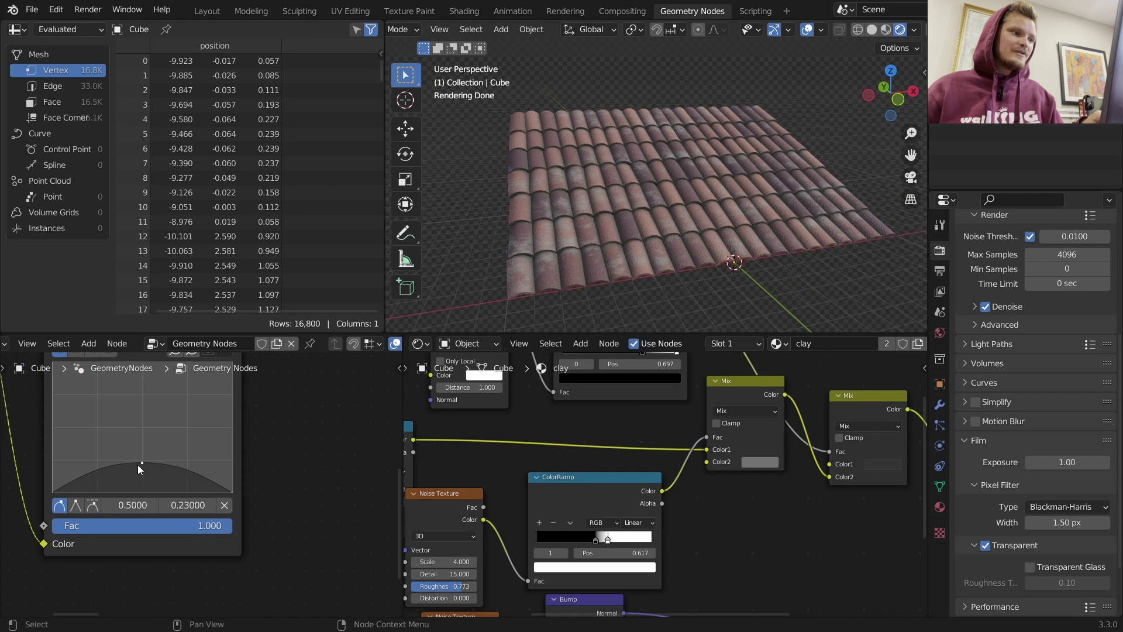
drag(142, 463, 80, 453)
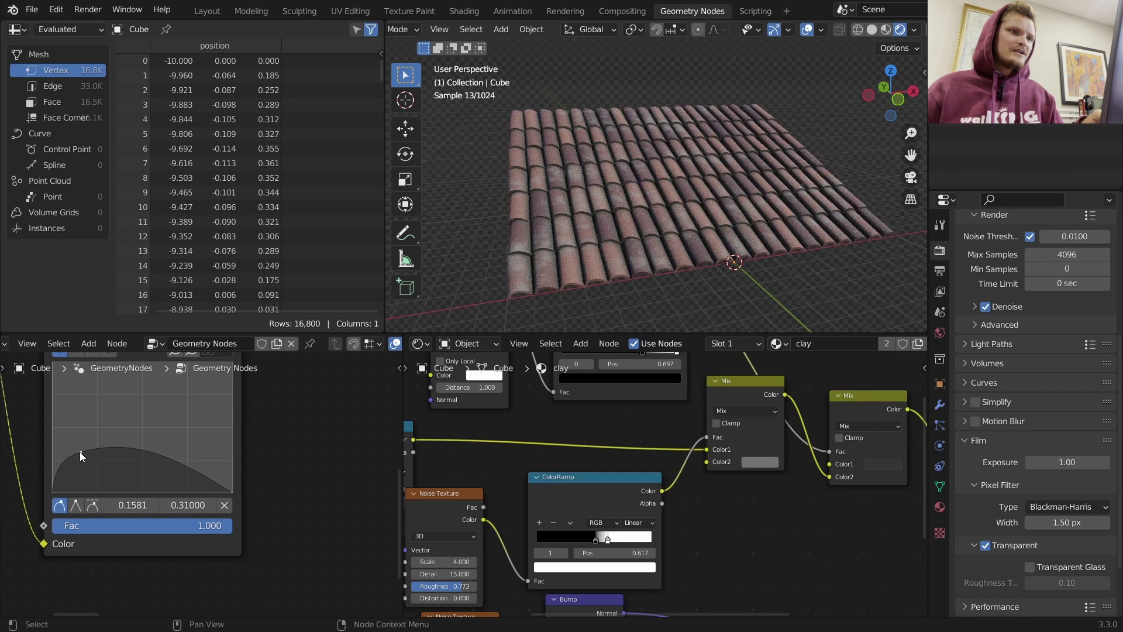
middle_drag(616, 185, 610, 191)
key(ctrl+z)
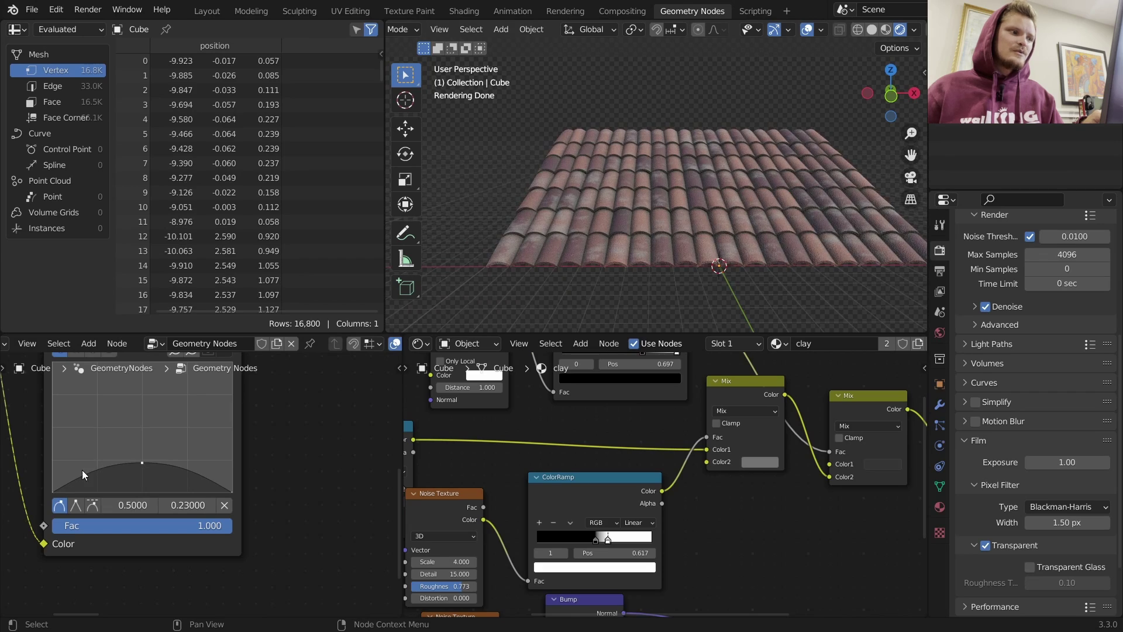
- Try an S-shaped tile profile by adding curve points at 0.1672, 0.31 and 0.7018, 0.075, and undo them
drag(82, 475, 83, 452)
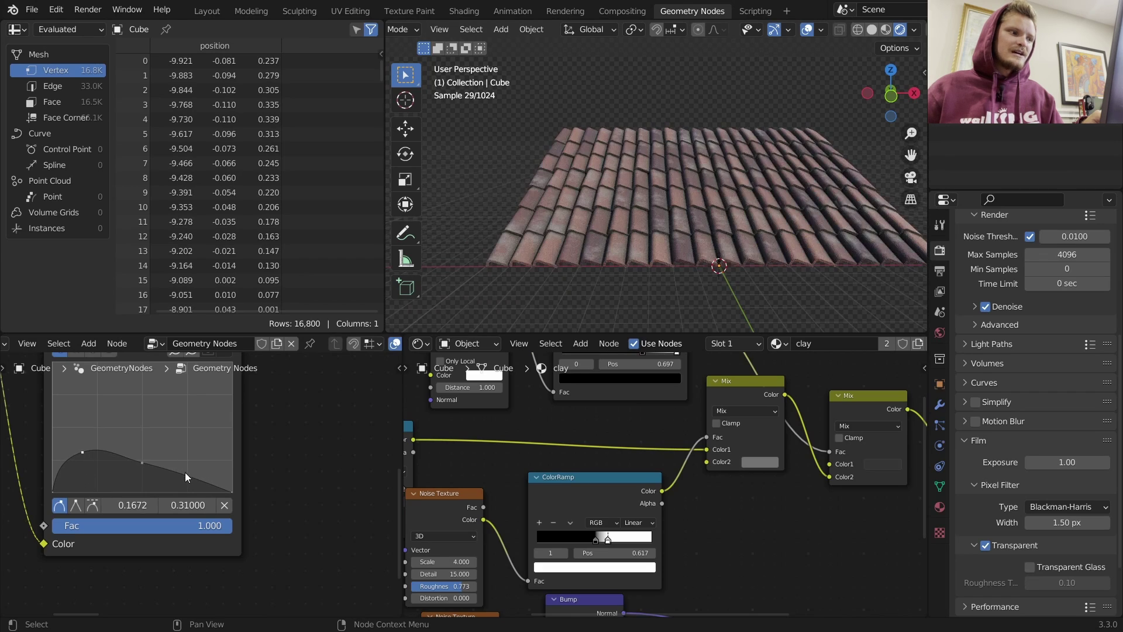
drag(186, 477, 179, 483)
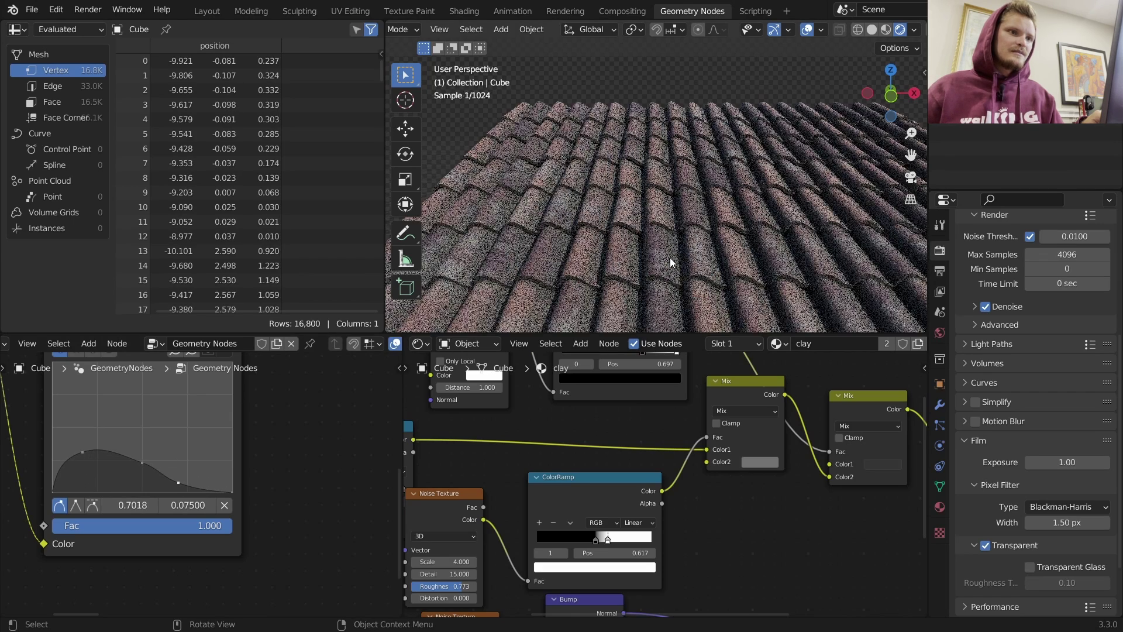
mouse_move(669, 257)
middle_down()
mouse_move(677, 213)
mouse_move(672, 269)
middle_up()
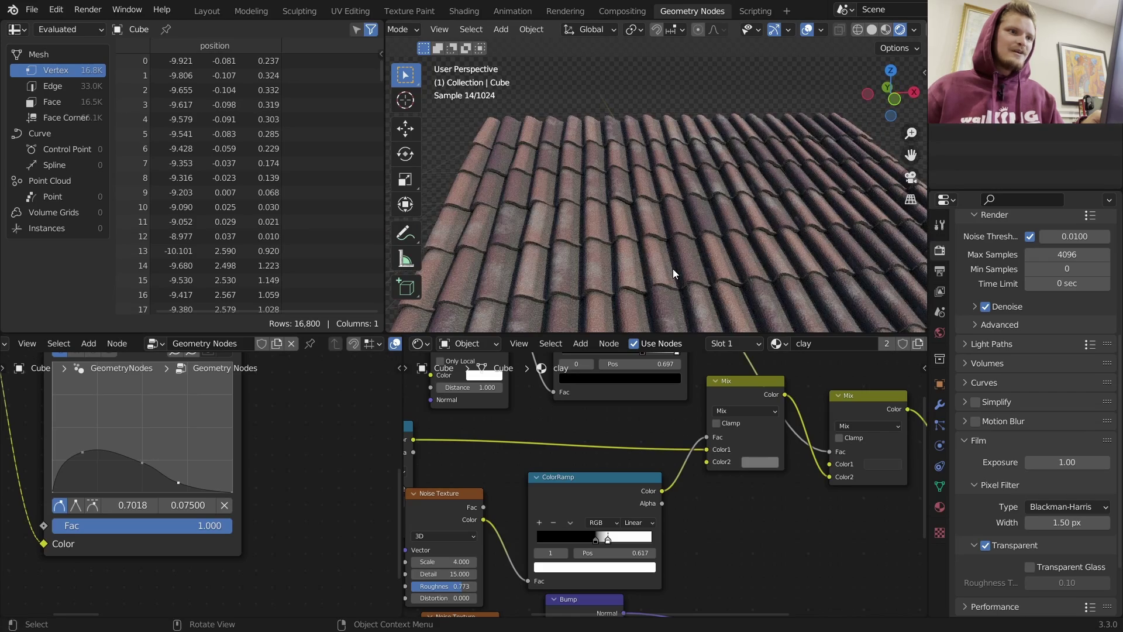
key(ctrl+z)
key(ctrl+z)
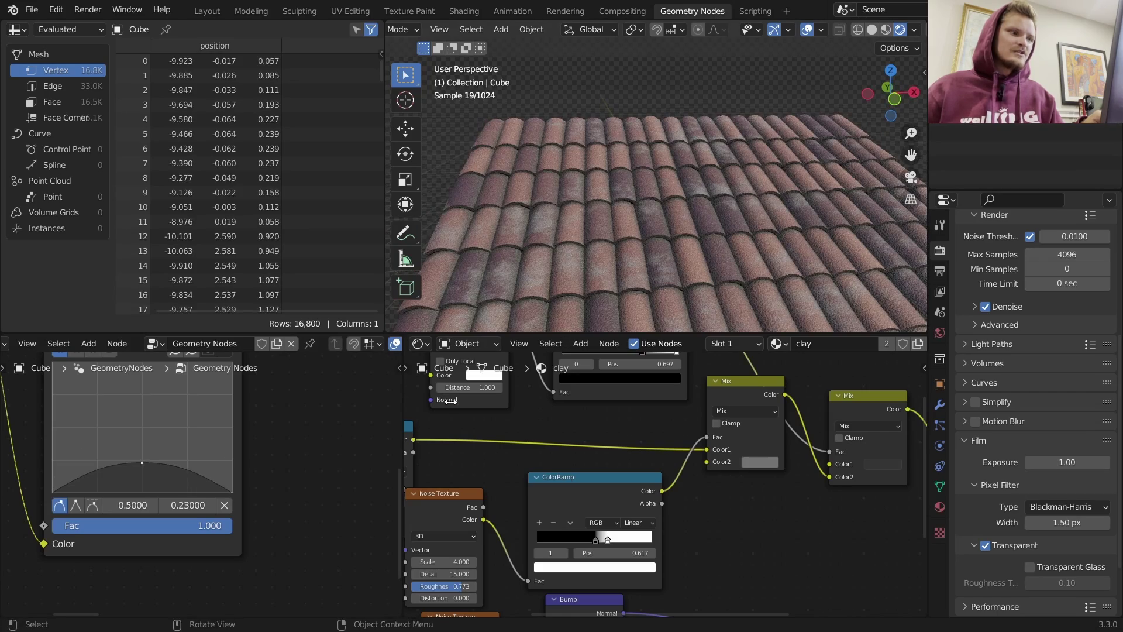
- Try a double-hump tile profile with curve points at 0.6981, 0.27 and 0.2036, 0.22, and undo both added points
drag(141, 463, 178, 457)
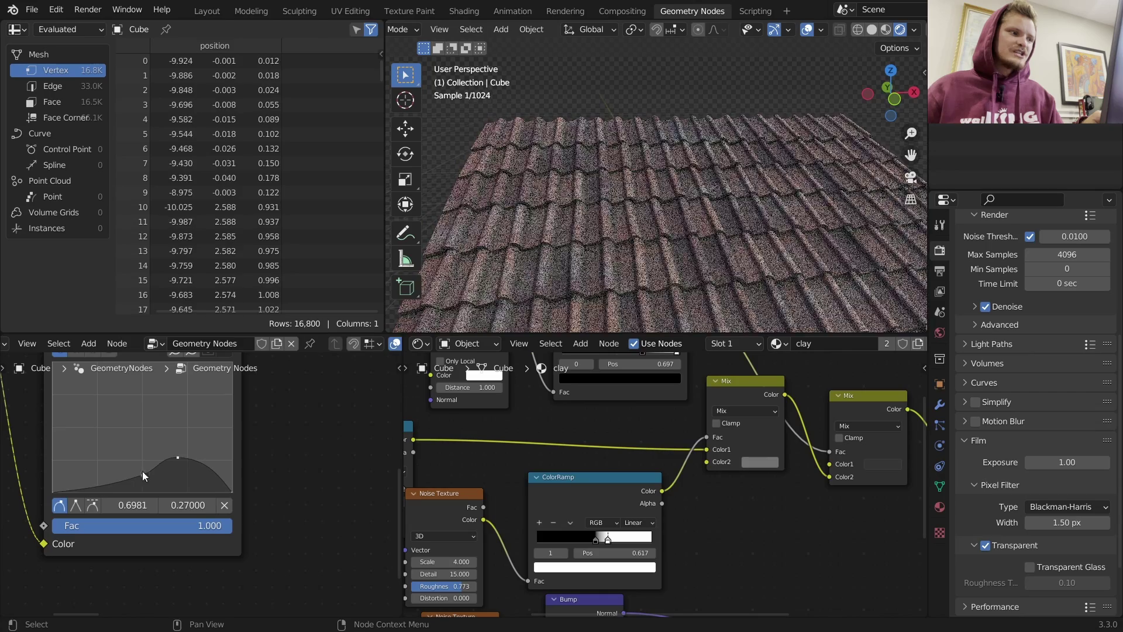
click(144, 474)
drag(88, 485, 88, 464)
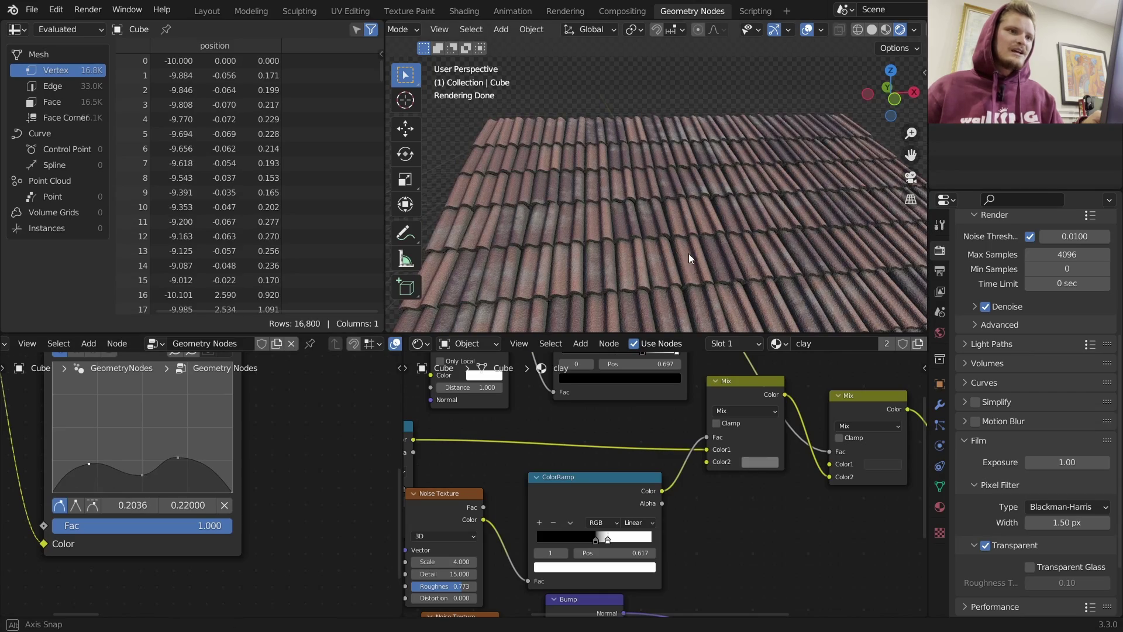
middle_drag(689, 254, 754, 251)
key(ctrl+z)
key(ctrl+z)
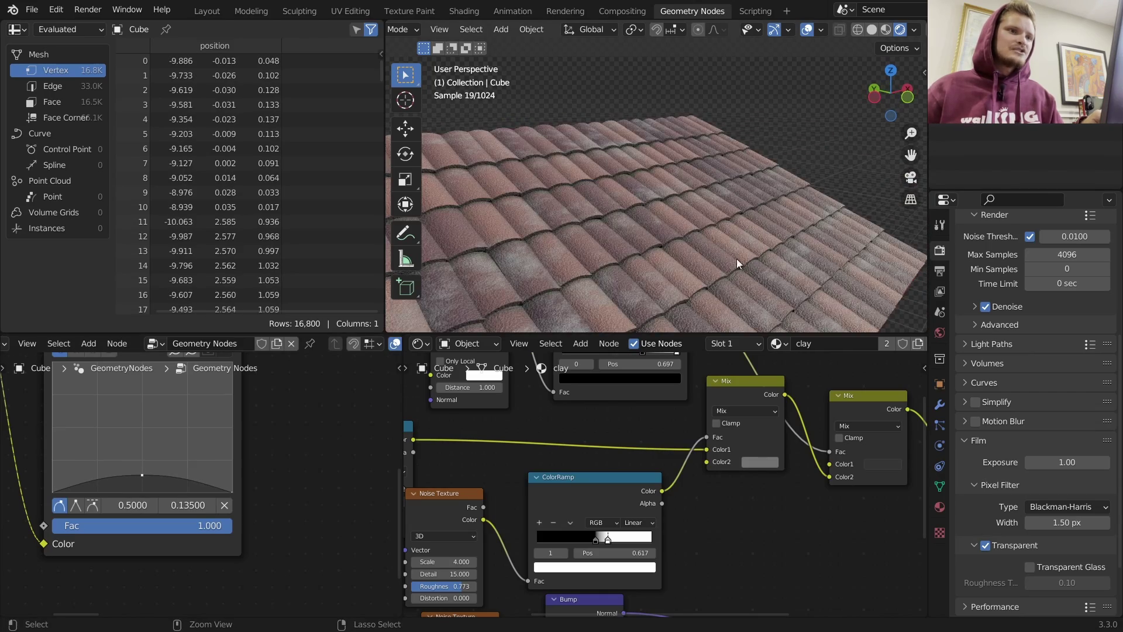
- Move the tile profile curve's middle point to 0.6127, 0.41 for a taller arch and view the whole roof
drag(142, 475, 162, 438)
scroll(795, 180, down, 4)
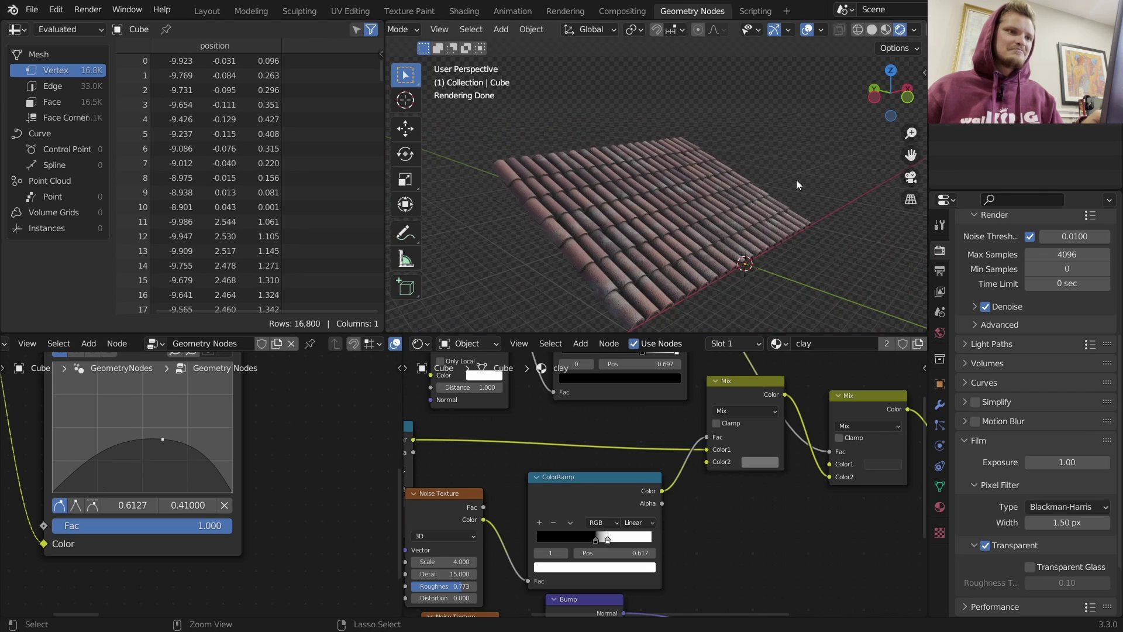